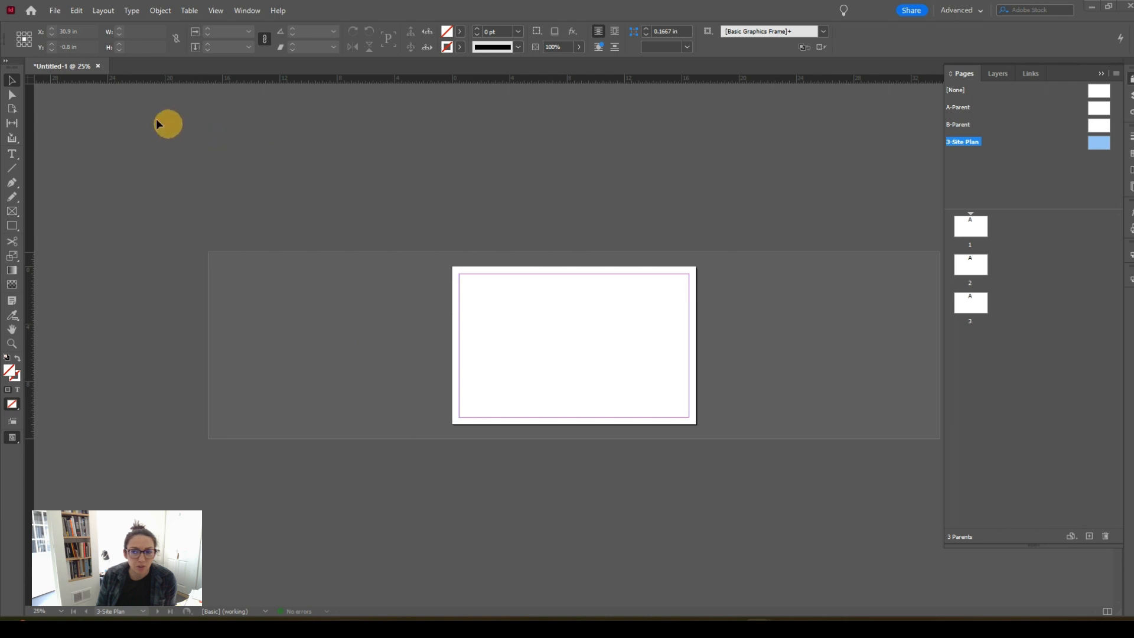
Start a new document with the units set to inches and the orientation set to landscape.
left_click(53, 9)
mouse_move(75, 12)
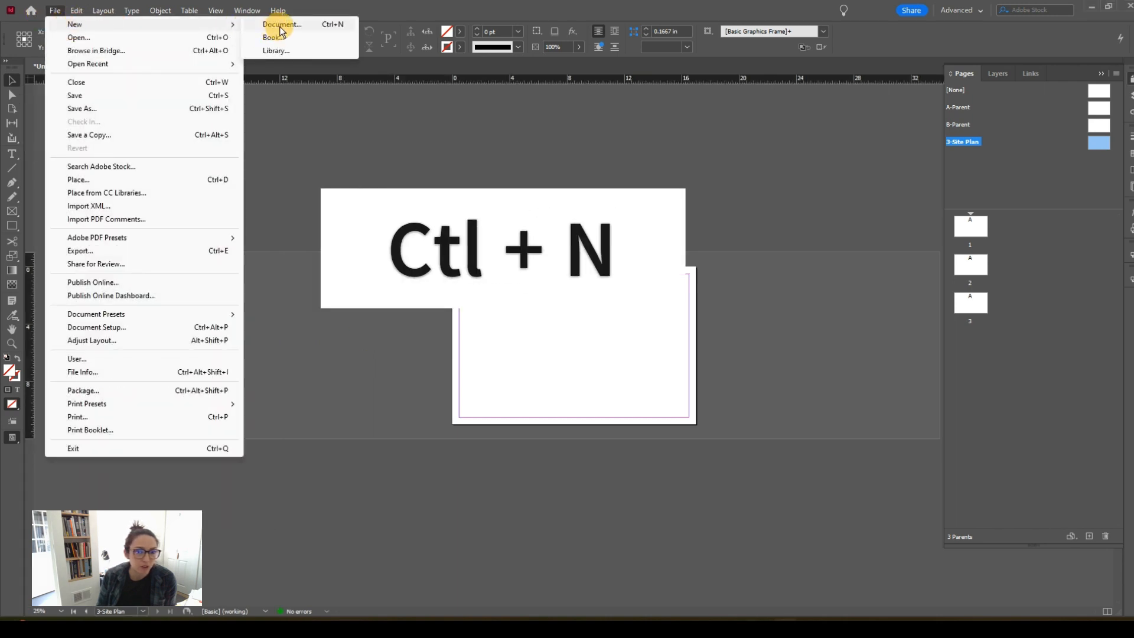
left_click(280, 25)
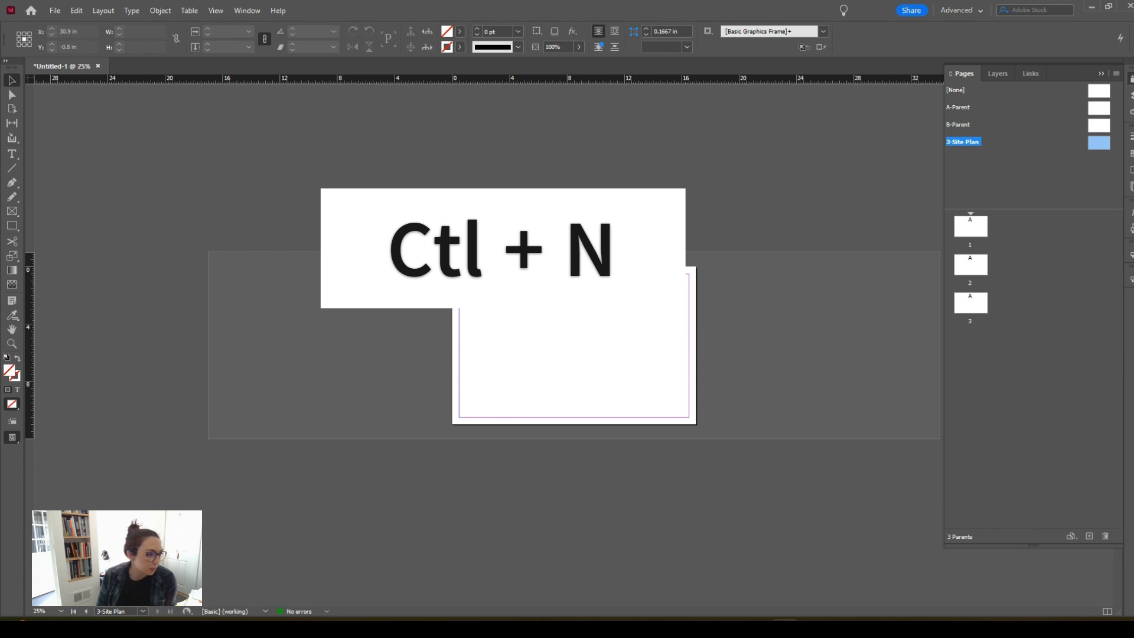
left_click_drag(0, 118, 497, 118)
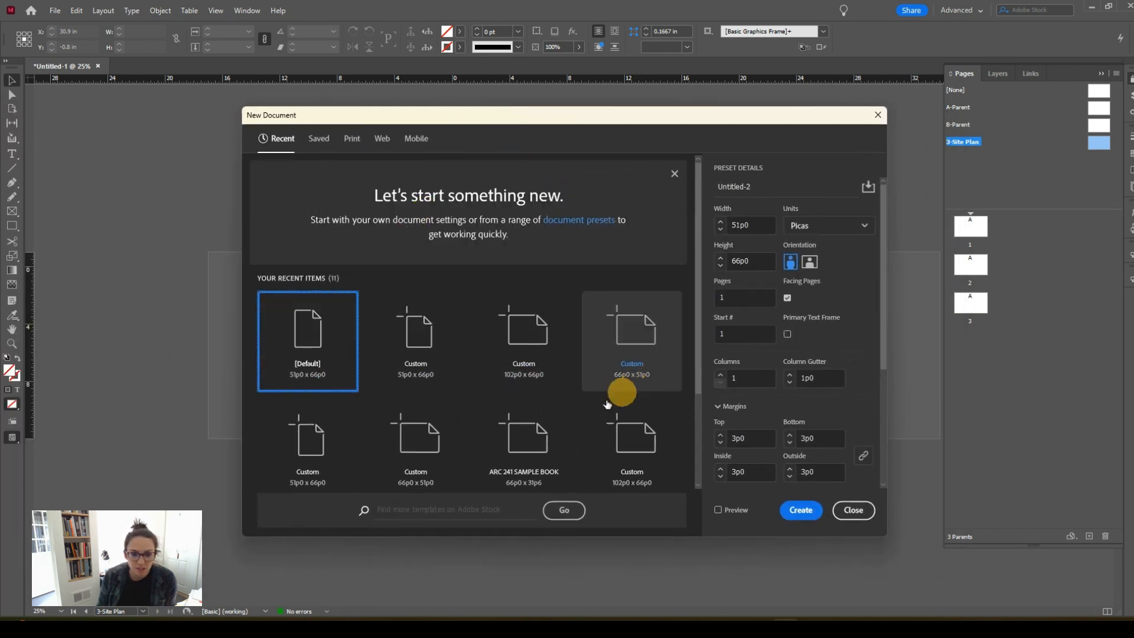
scroll(433, 443, "down", 3)
scroll(549, 421, "up", 3)
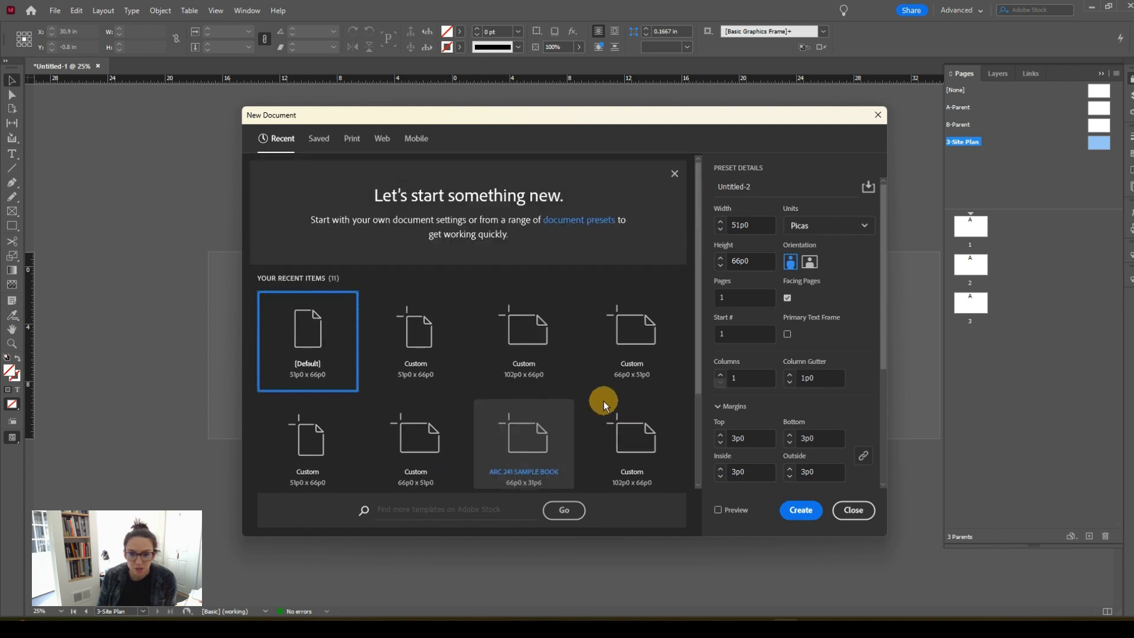
left_click(834, 225)
left_click(810, 286)
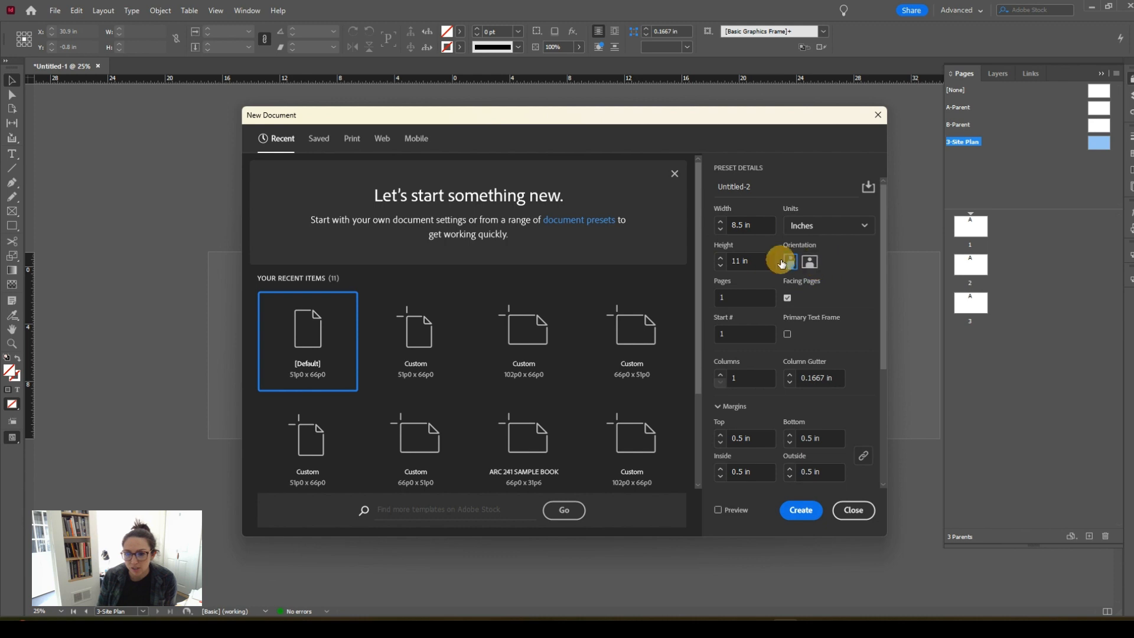
left_click(808, 261)
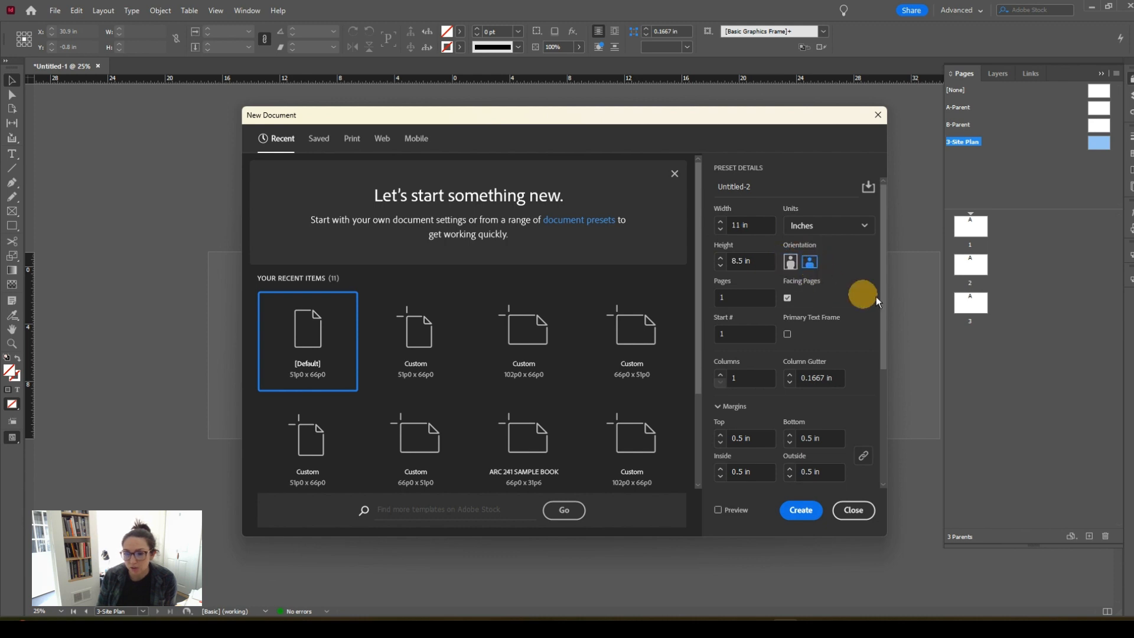
Review the margin, bleed and slug settings and create the document with Facing Pages enabled.
left_click(786, 298)
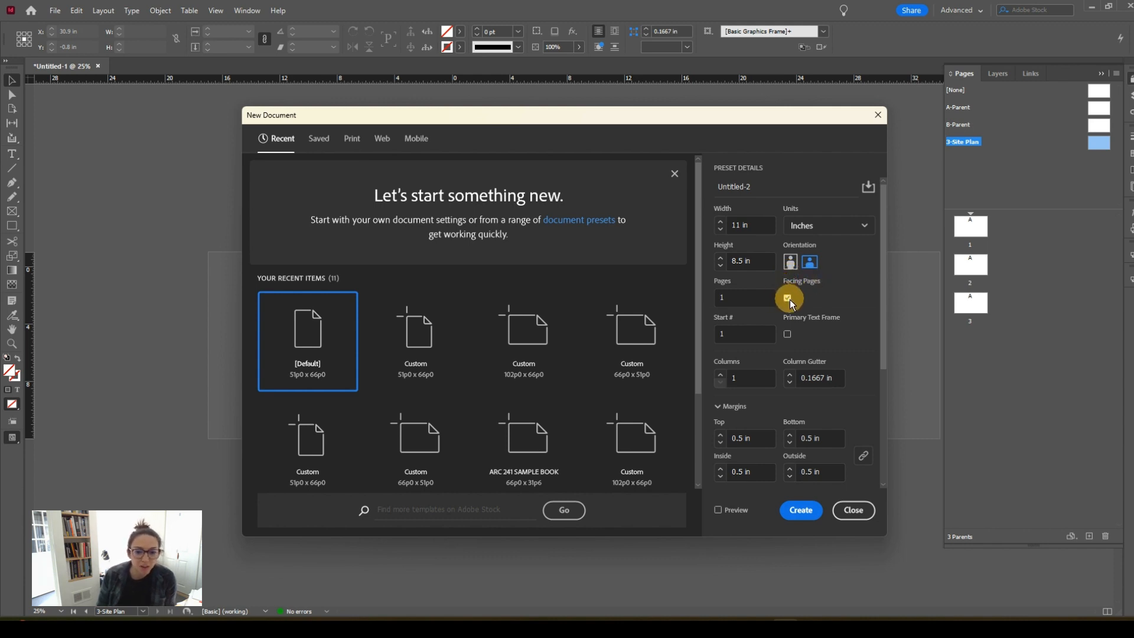
left_click(786, 298)
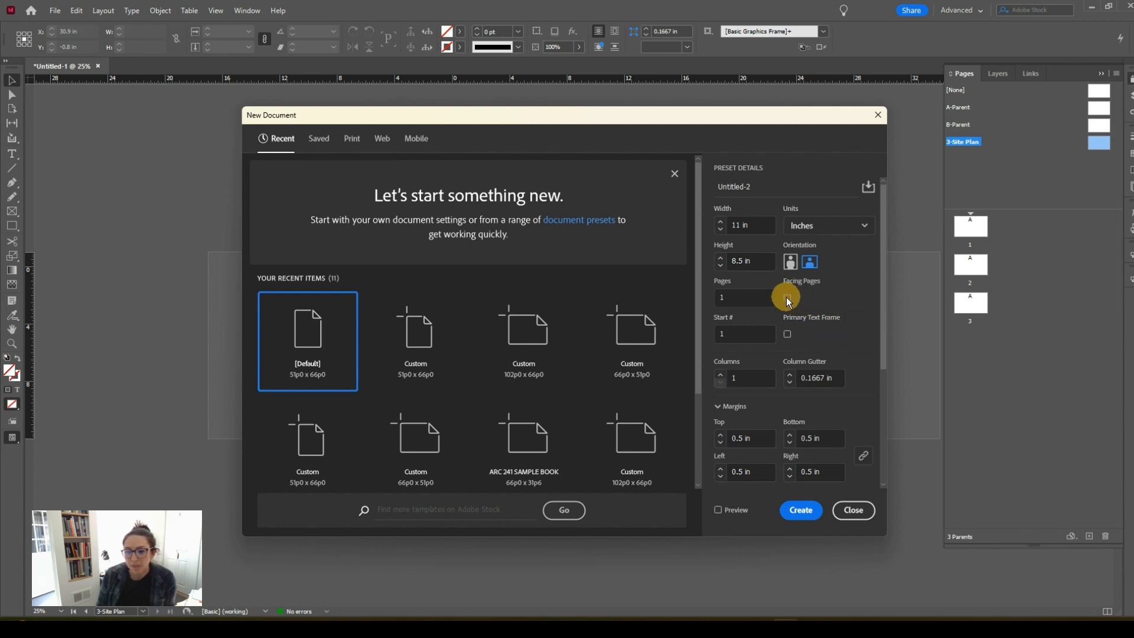
left_click(786, 297)
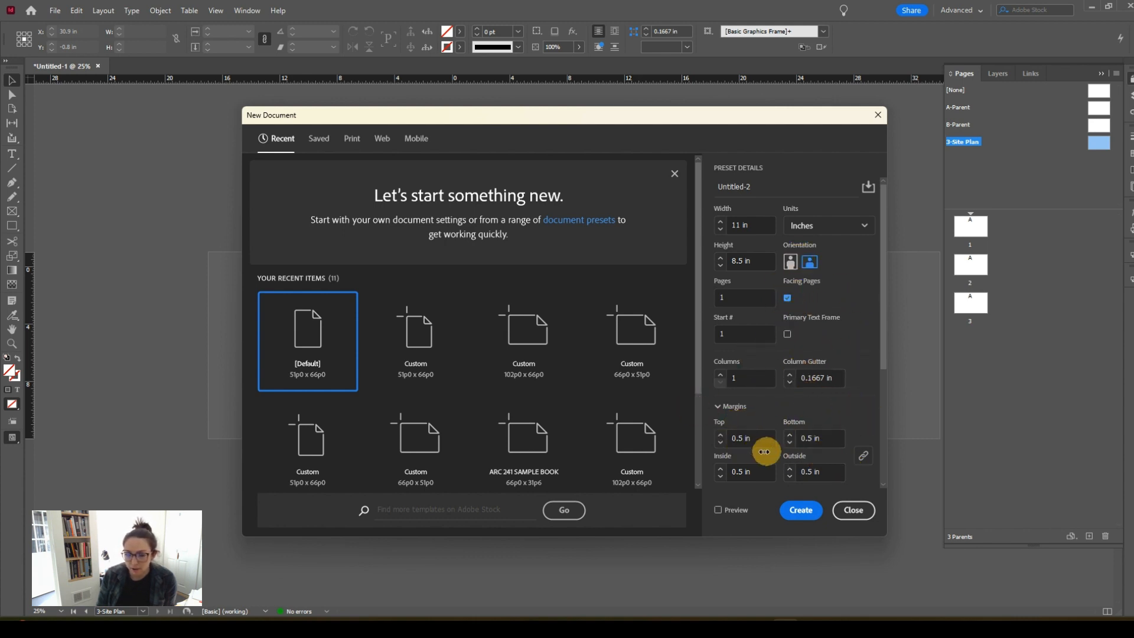
scroll(756, 451, "down", 3)
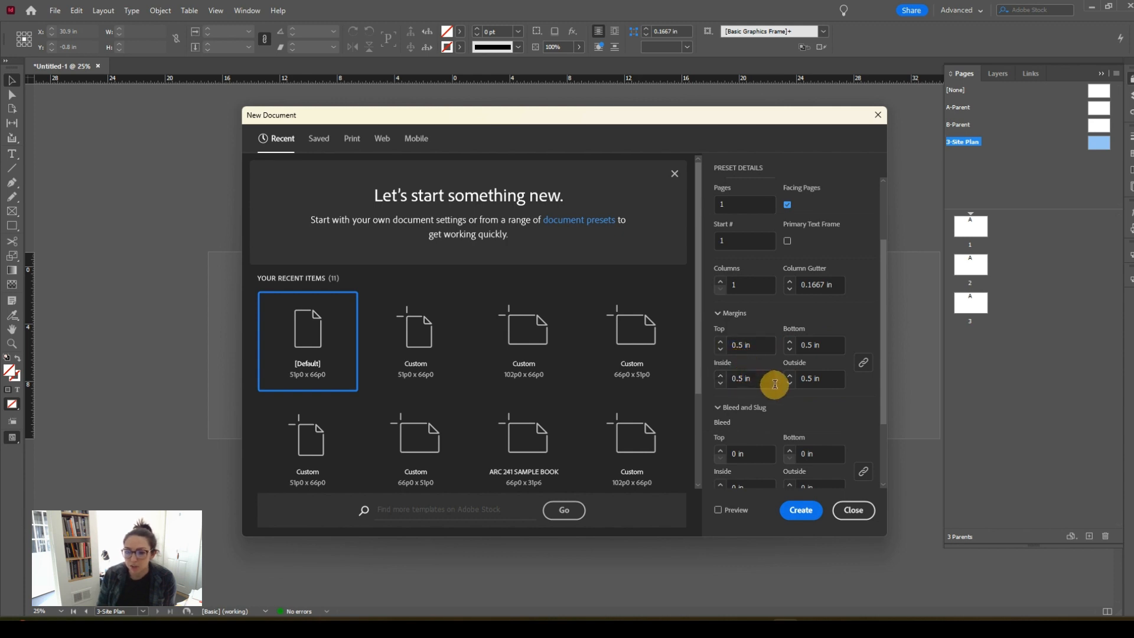
scroll(785, 405, "down", 2)
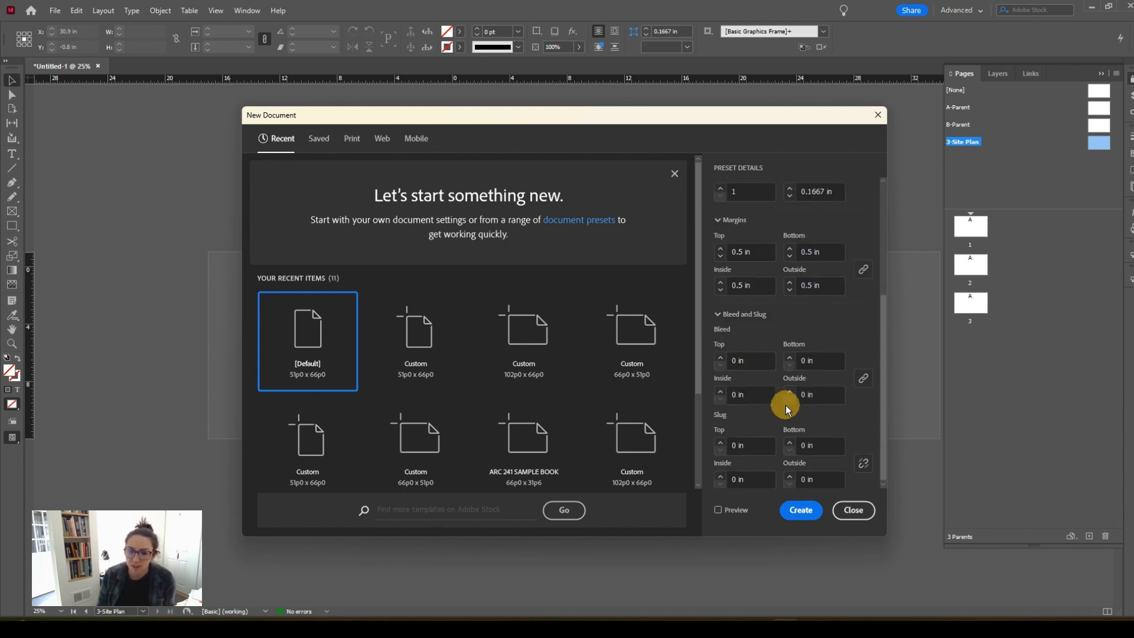
scroll(786, 405, "down", 1)
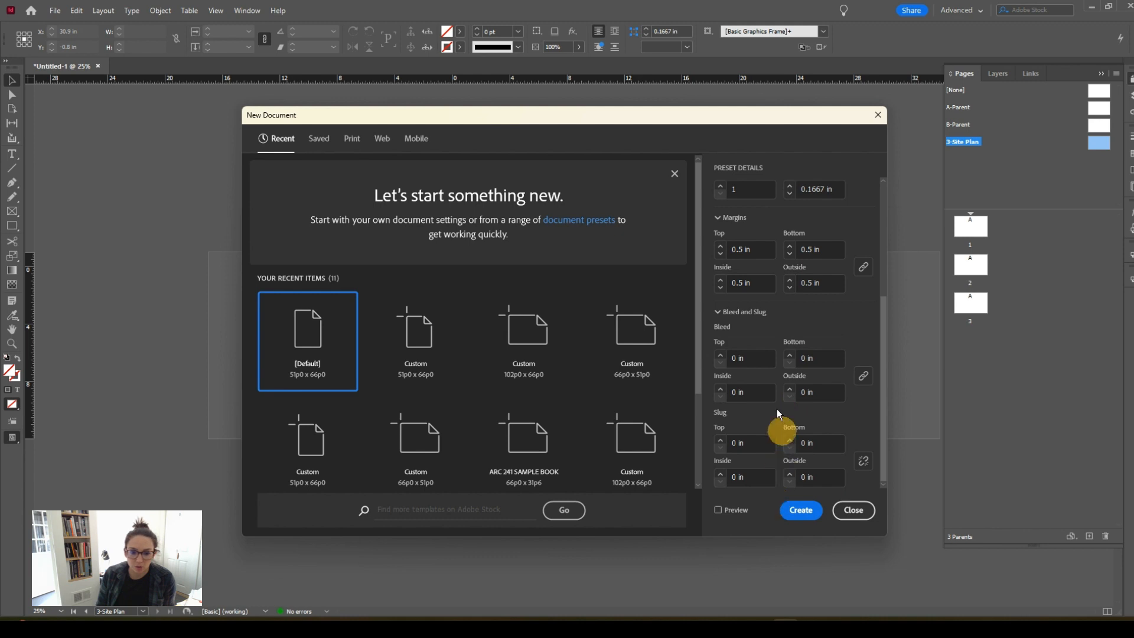
scroll(779, 389, "up", 4)
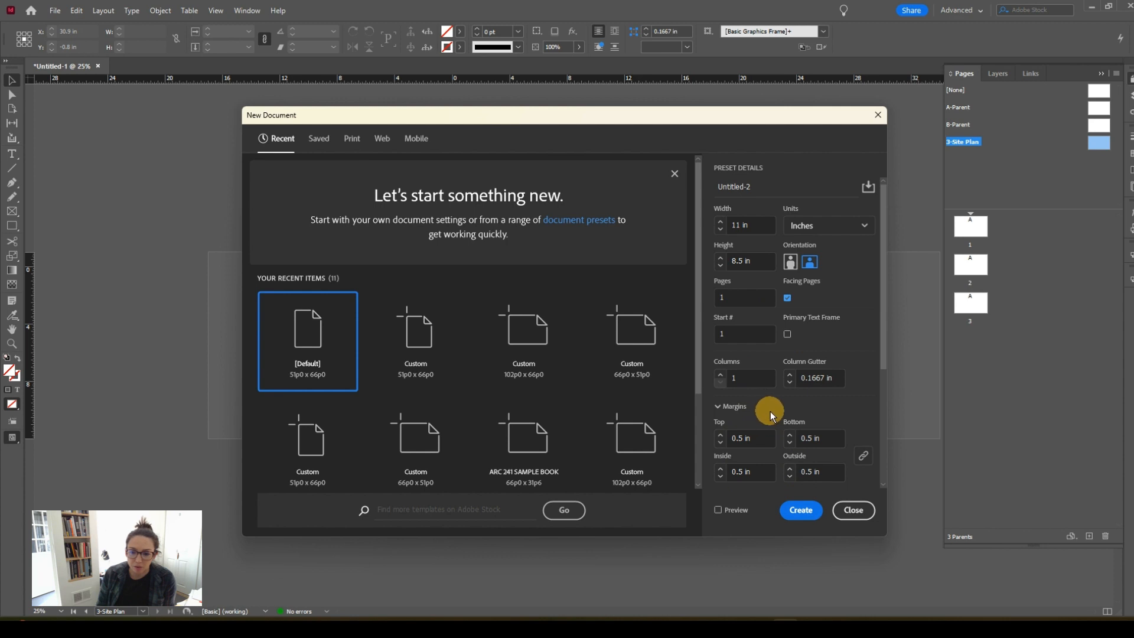
left_click(802, 509)
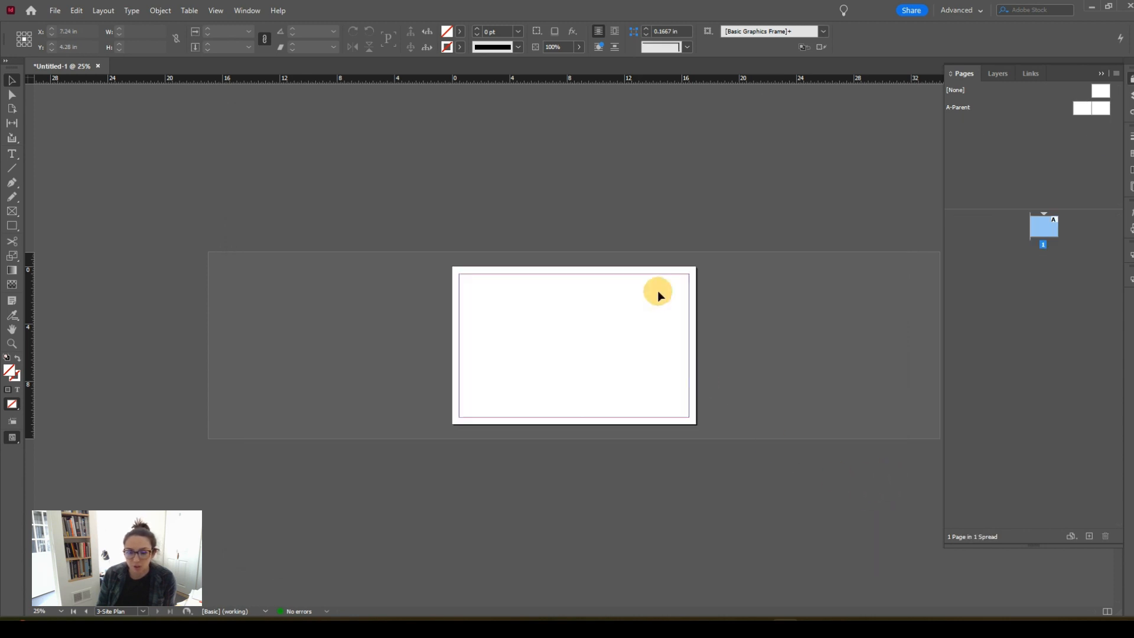
View the whole first page at 50% zoom and look through the document's layers, links and pages.
key("ctrl+minus")
key("ctrl+minus")
key("ctrl+minus")
key("ctrl+minus")
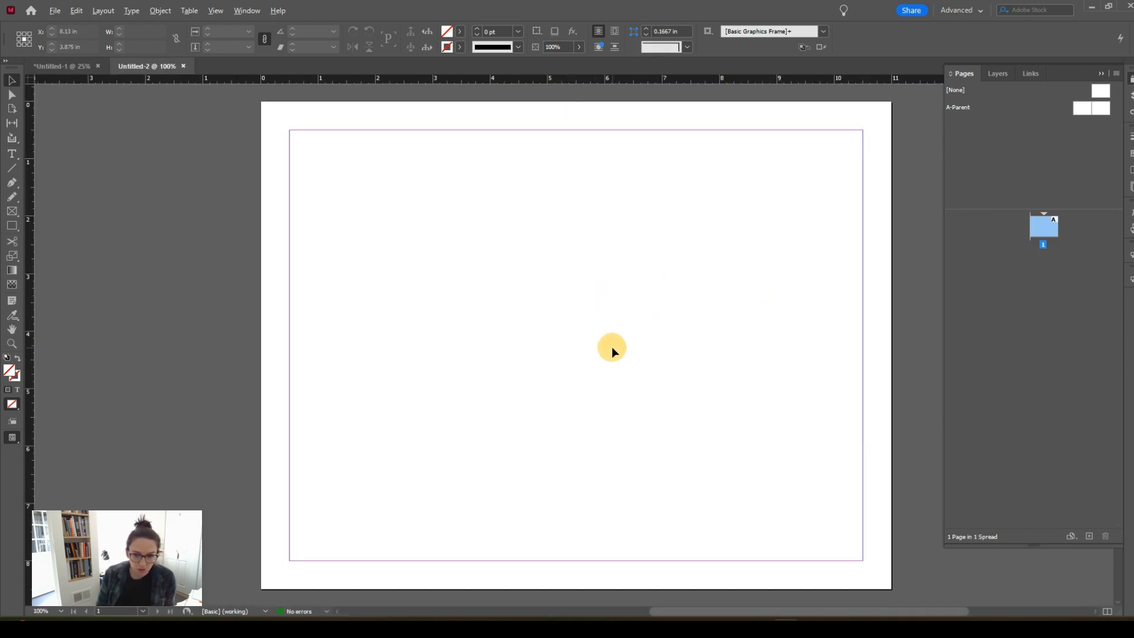
left_click_drag(701, 340, 573, 344)
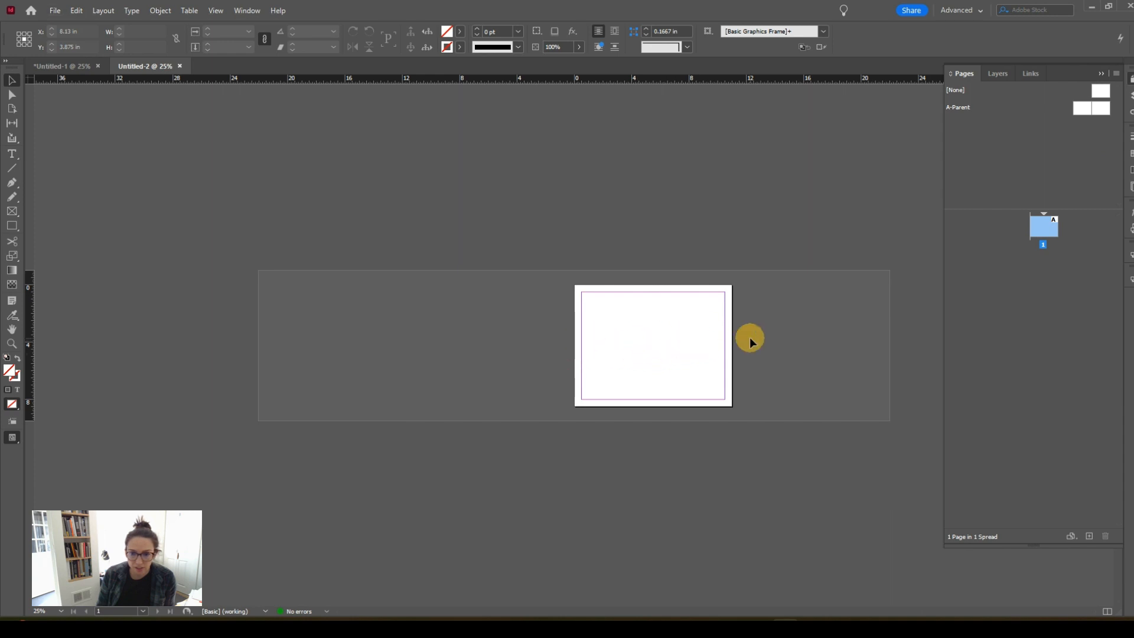
key("ctrl+equal")
left_click_drag(762, 342, 662, 342)
left_click(1041, 223)
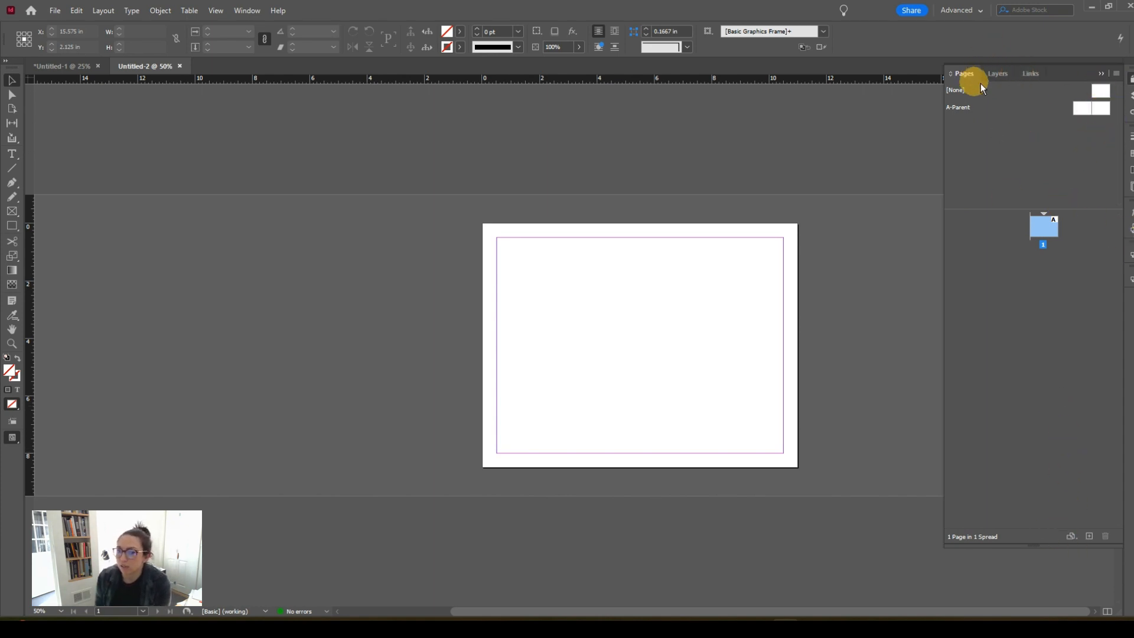
left_click(1001, 76)
left_click(1033, 73)
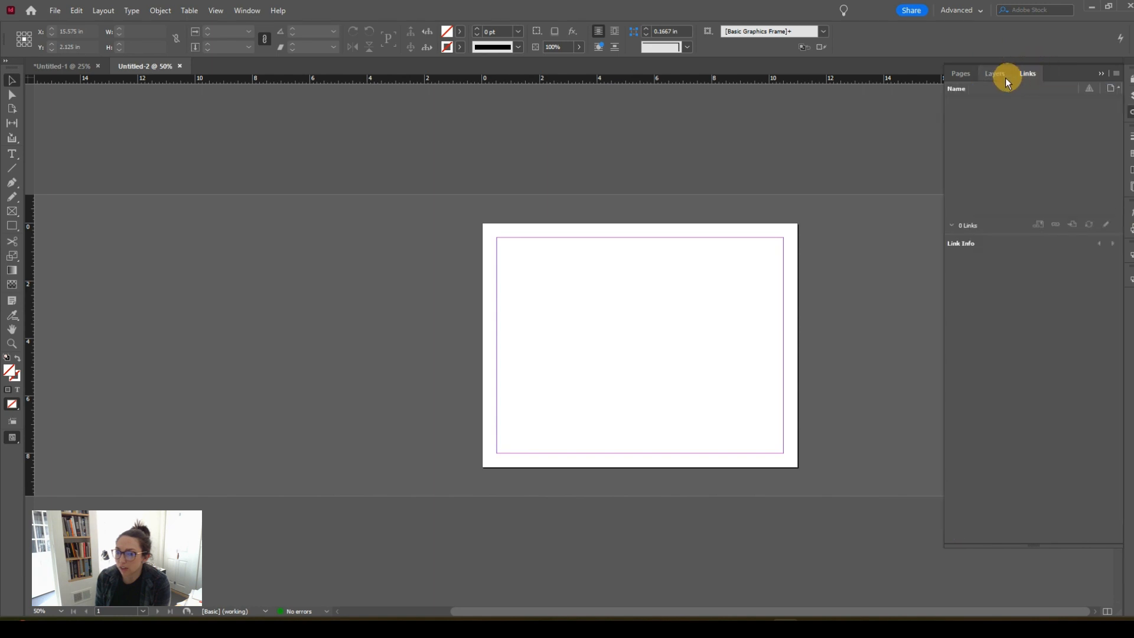
left_click(993, 74)
left_click(961, 73)
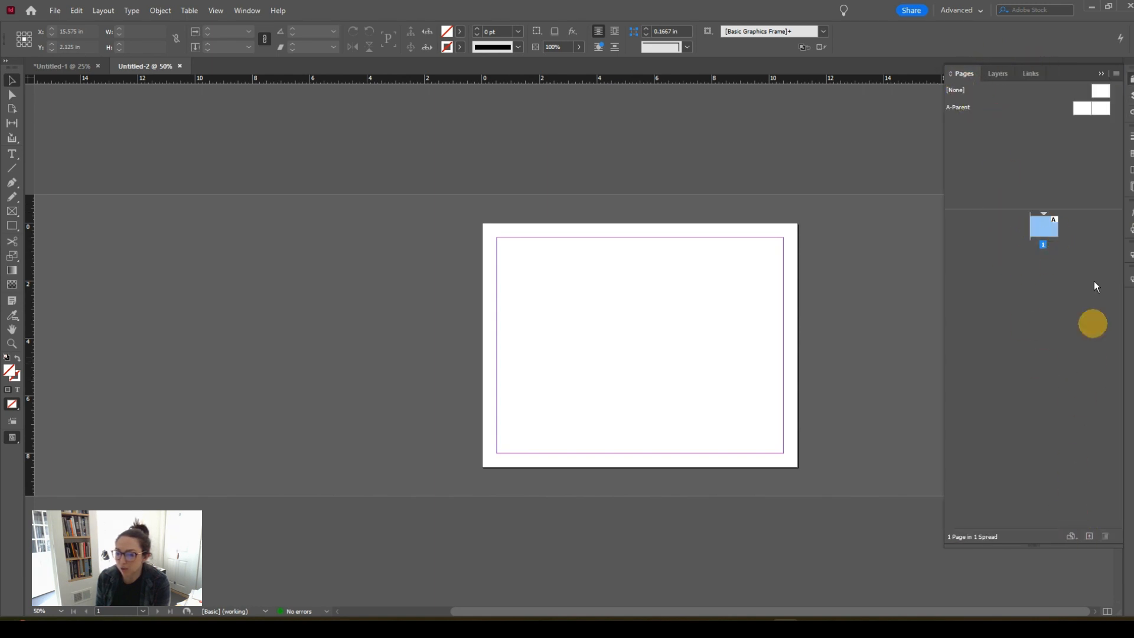
Add six pages after page 1.
left_click(1089, 538)
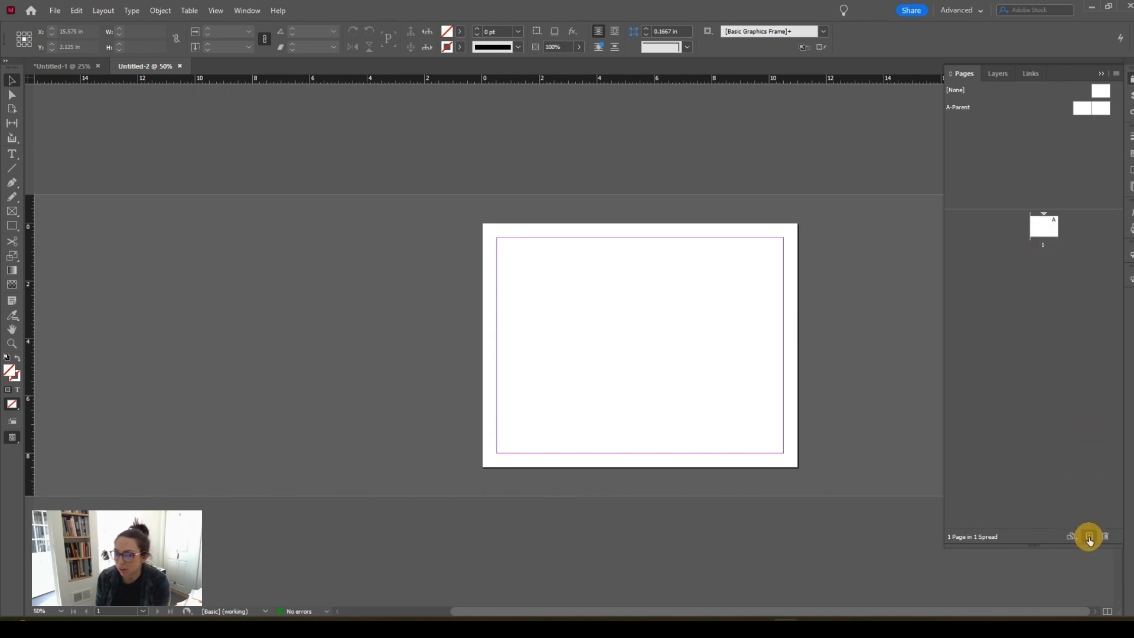
left_click(1089, 539)
left_click(1089, 538)
left_click(1090, 539)
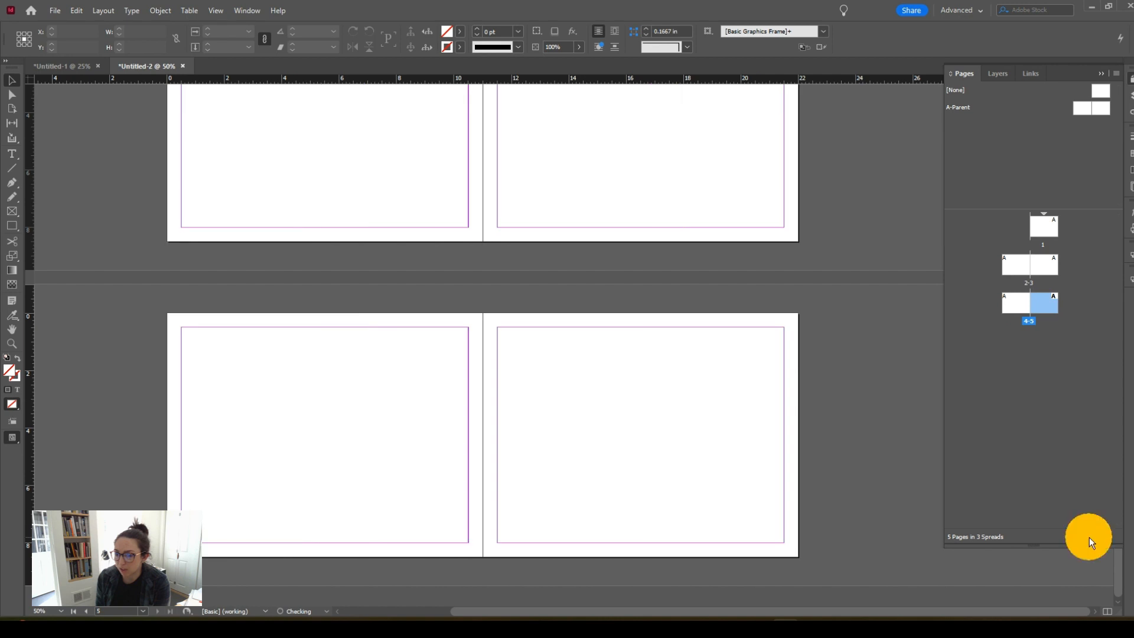
left_click(1089, 537)
left_click(1090, 537)
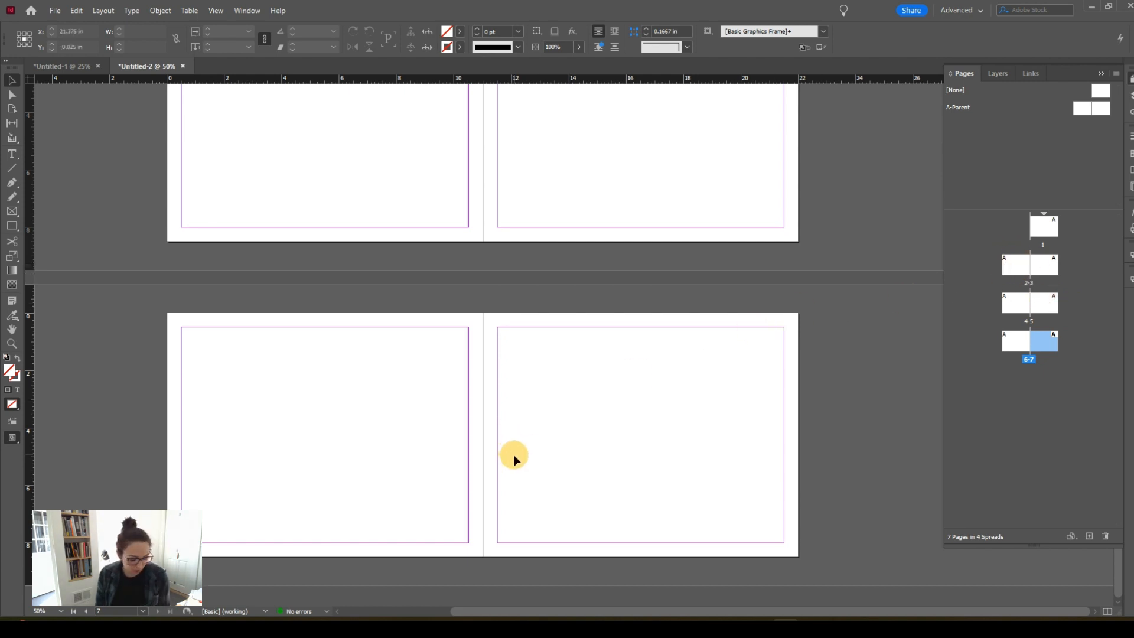
Examine how the single first page and the following facing-page spreads are laid out through the document.
scroll(514, 455, "up", 10)
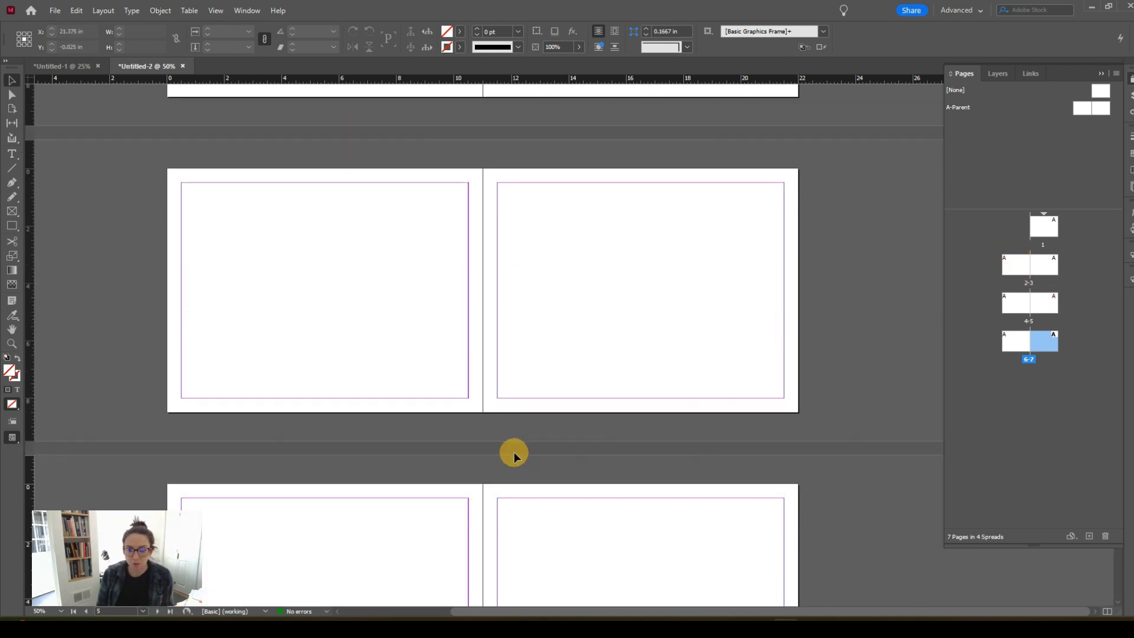
scroll(514, 452, "up", 5)
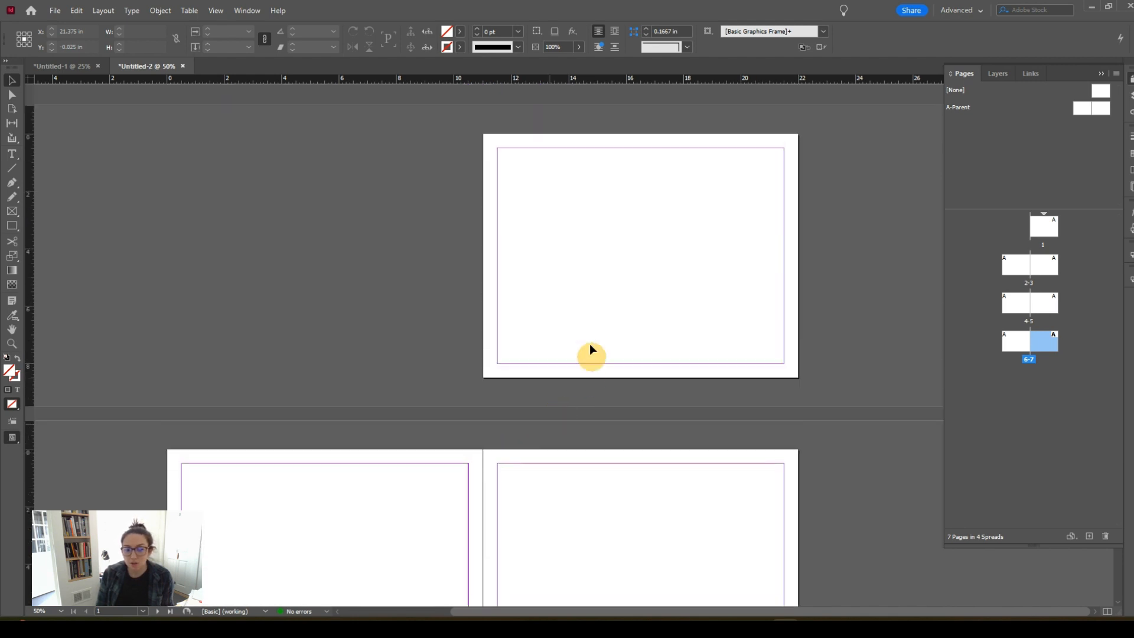
scroll(479, 454, "down", 3)
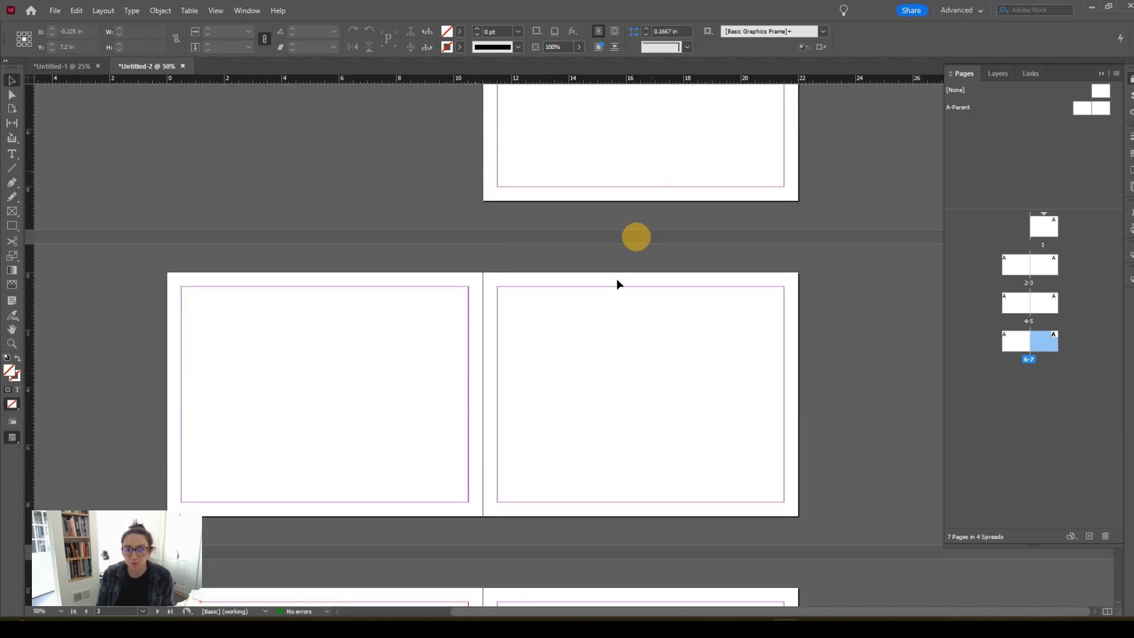
scroll(596, 483, "down", 10)
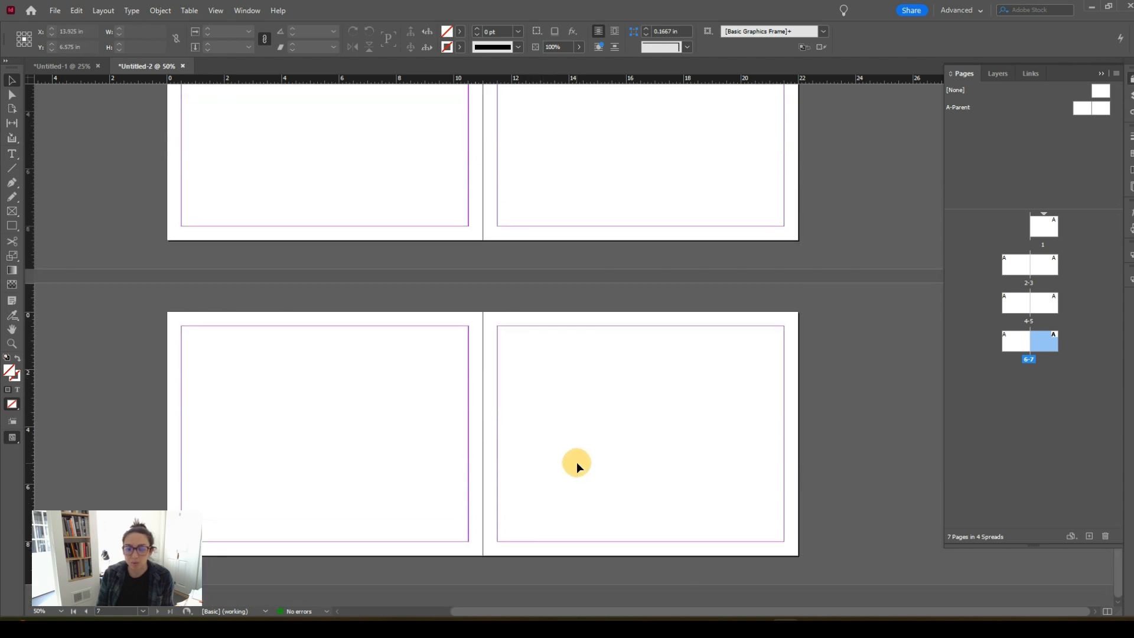
scroll(576, 462, "up", 8)
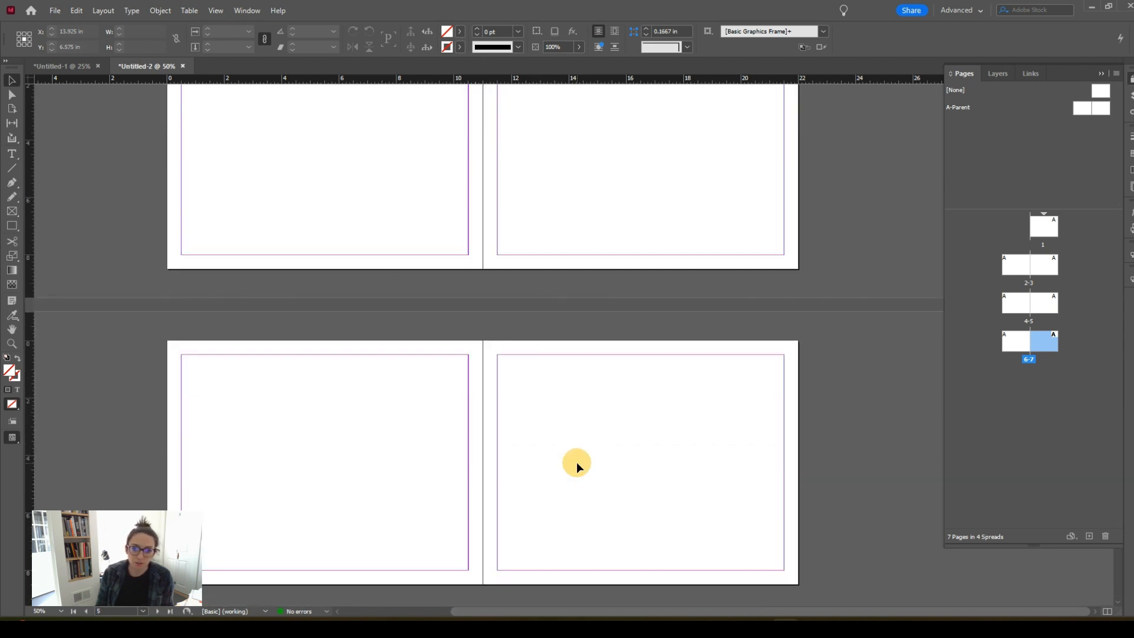
scroll(576, 462, "up", 4)
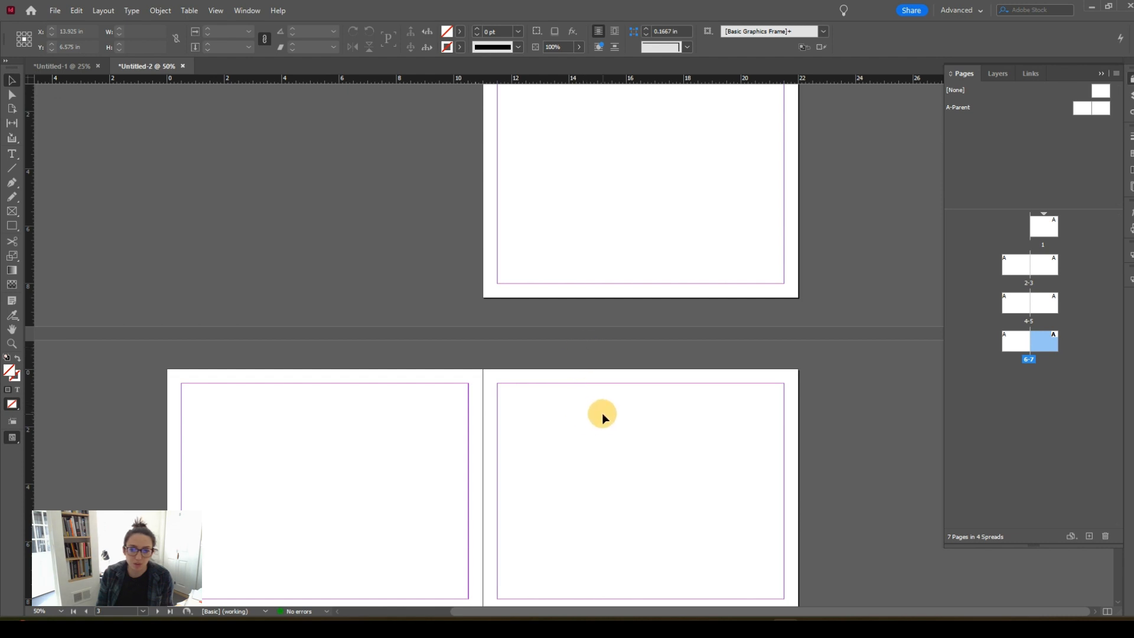
scroll(591, 425, "down", 3)
scroll(543, 366, "up", 2)
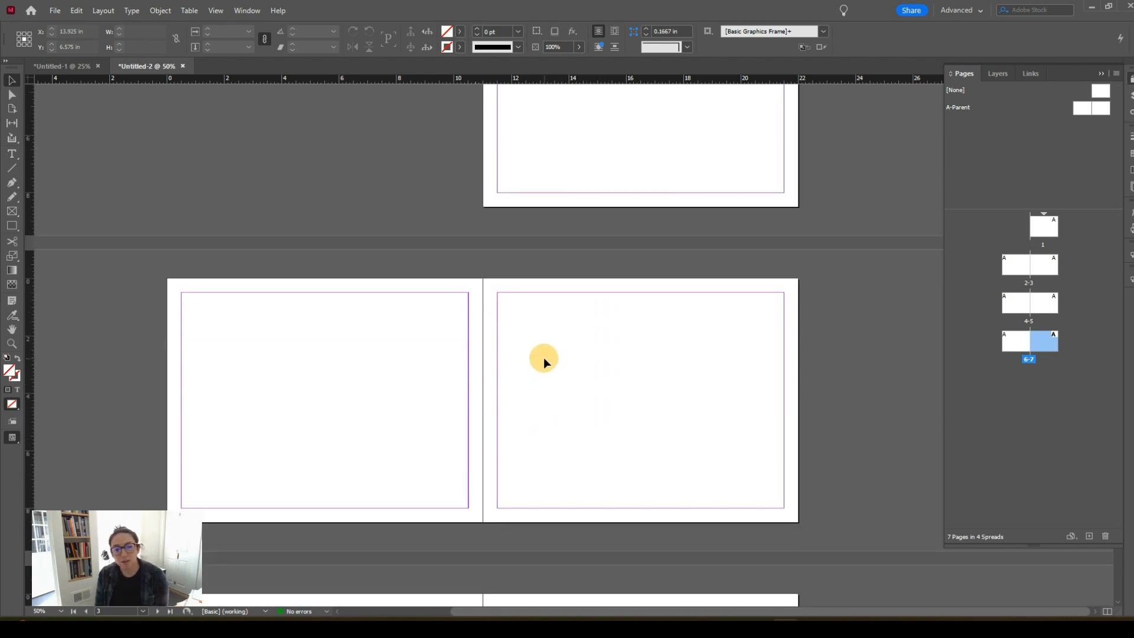
scroll(543, 360, "up", 2)
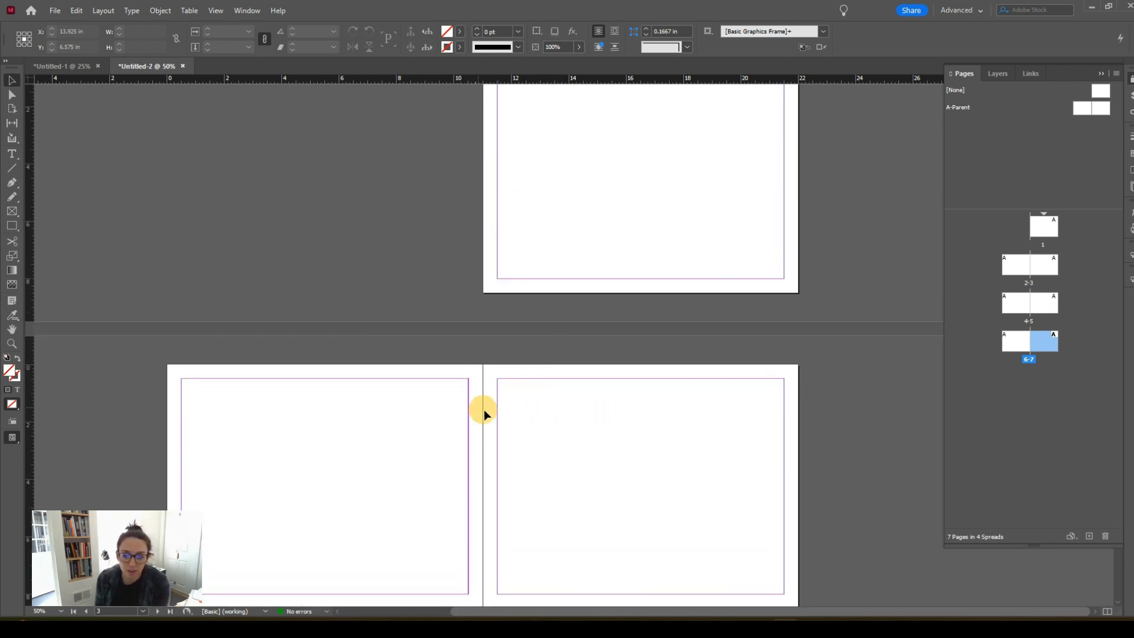
scroll(491, 535, "down", 2)
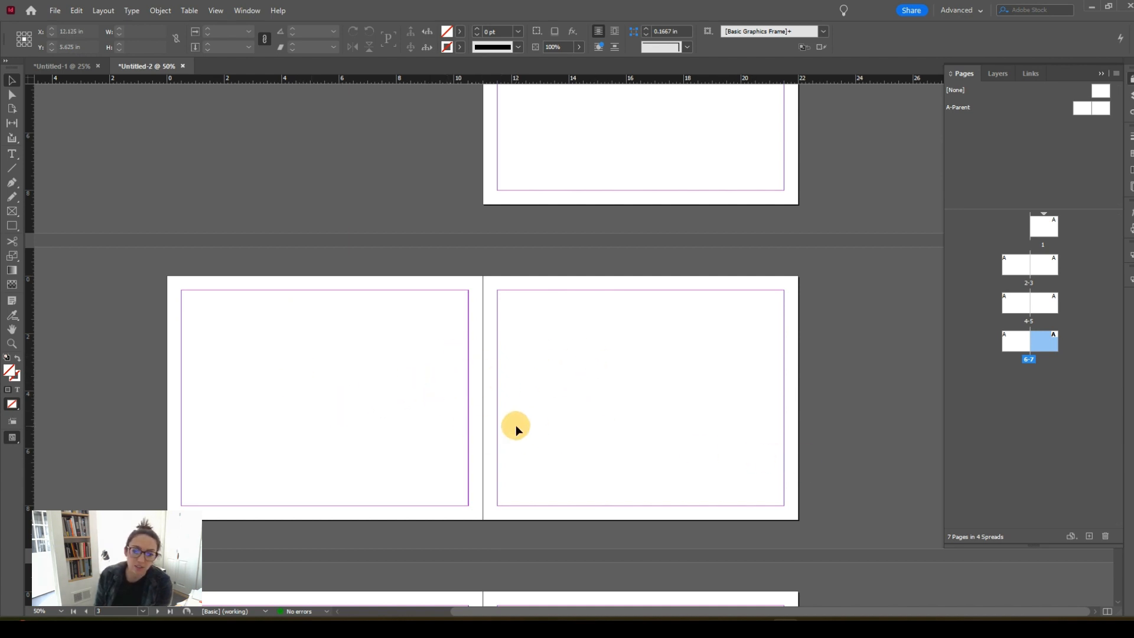
scroll(563, 412, "up", 3)
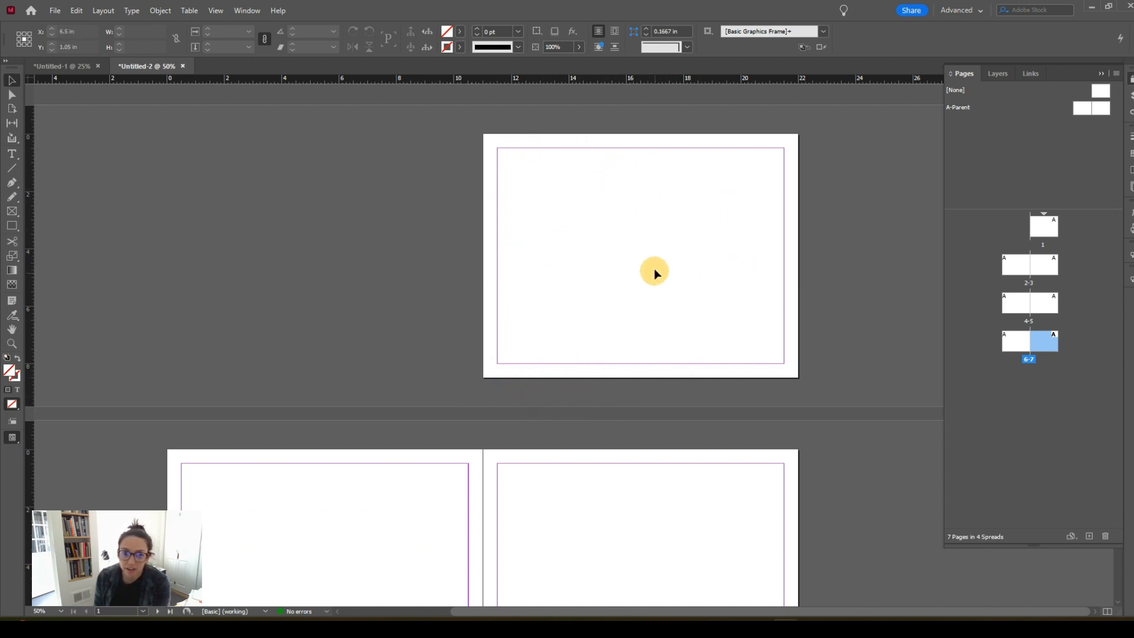
scroll(654, 271, "down", 3)
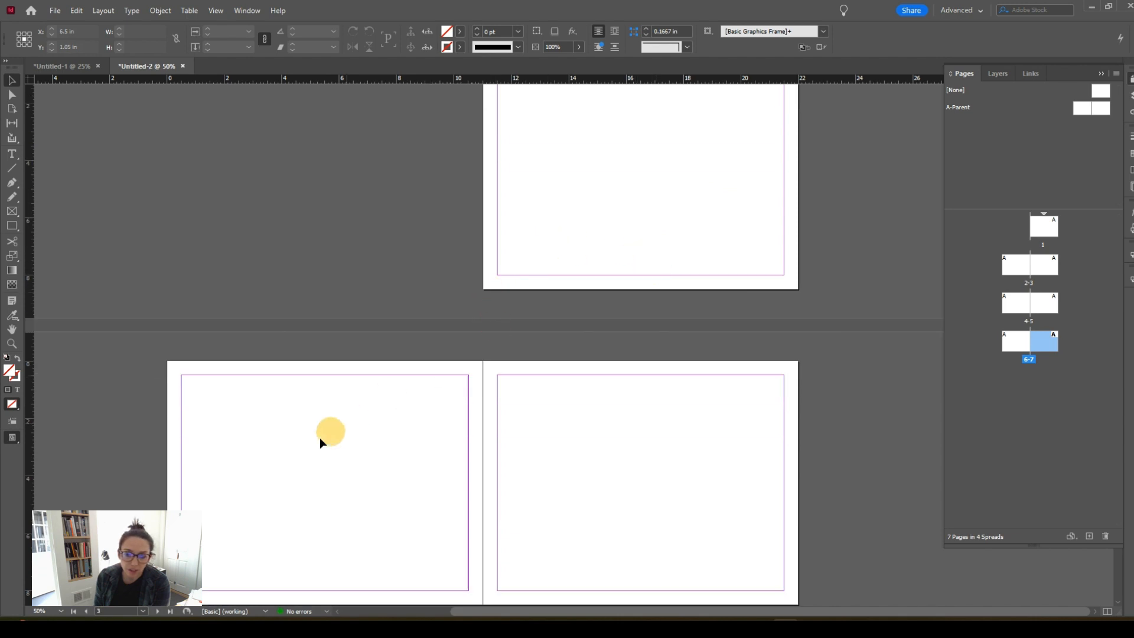
scroll(320, 438, "down", 3)
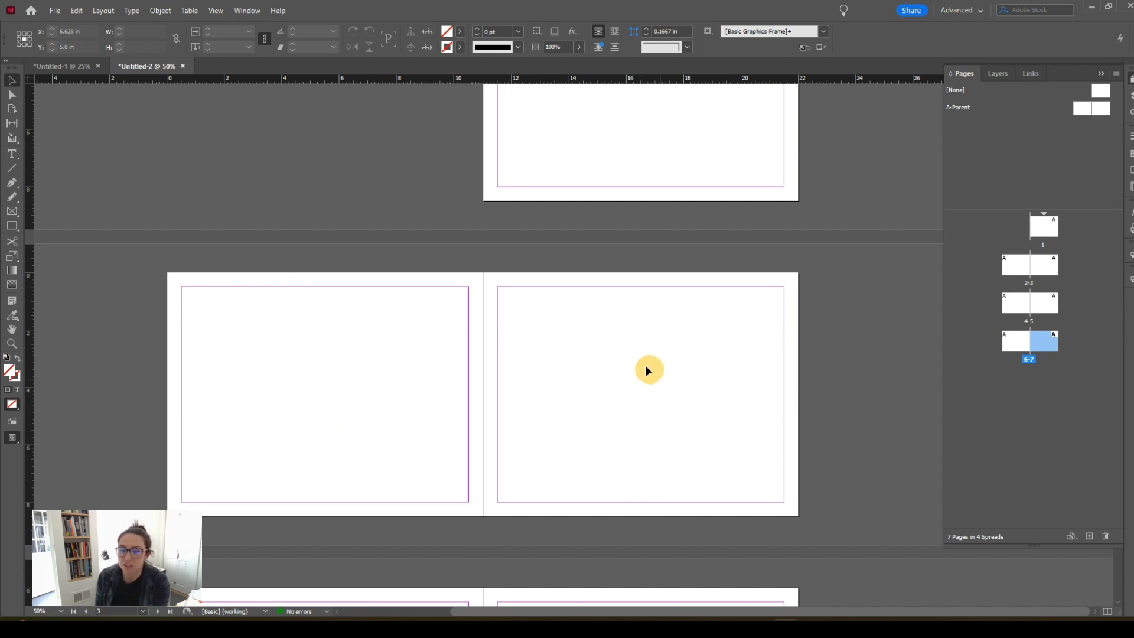
scroll(703, 401, "down", 6)
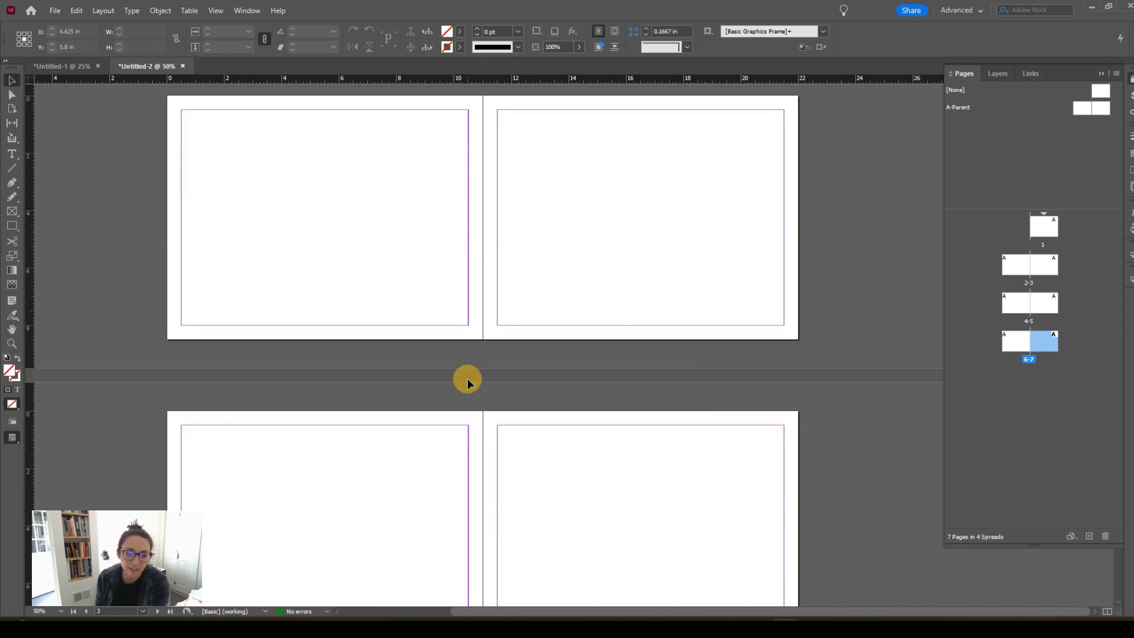
Look through the remaining facing-page spreads down to pages 6-7 and return to page 1.
scroll(325, 466, "down", 3)
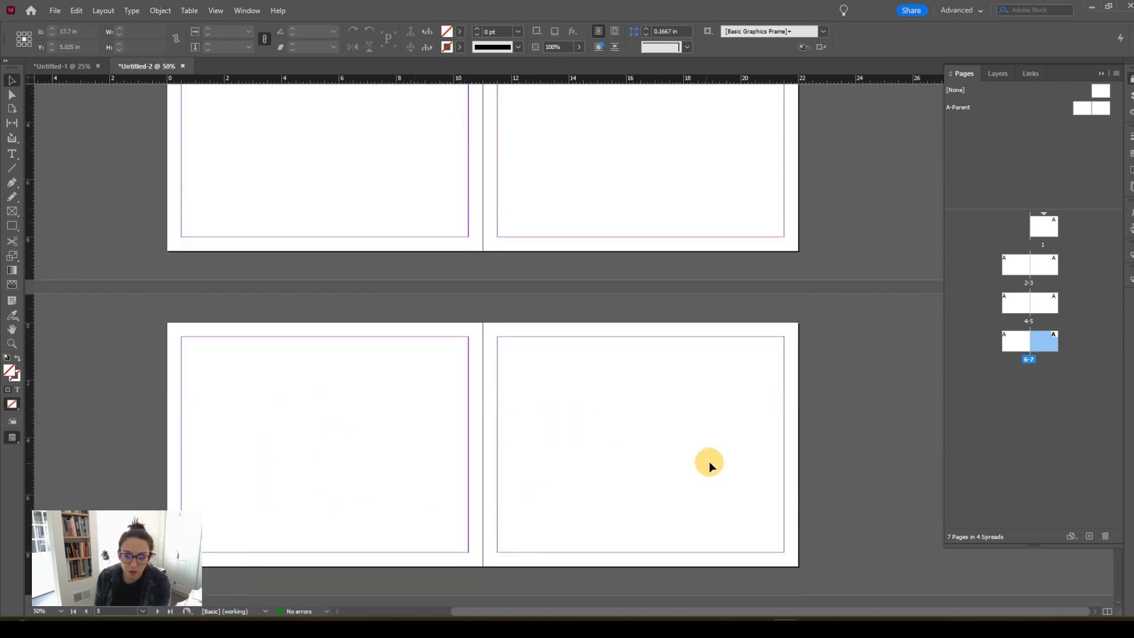
scroll(710, 467, "down", 15)
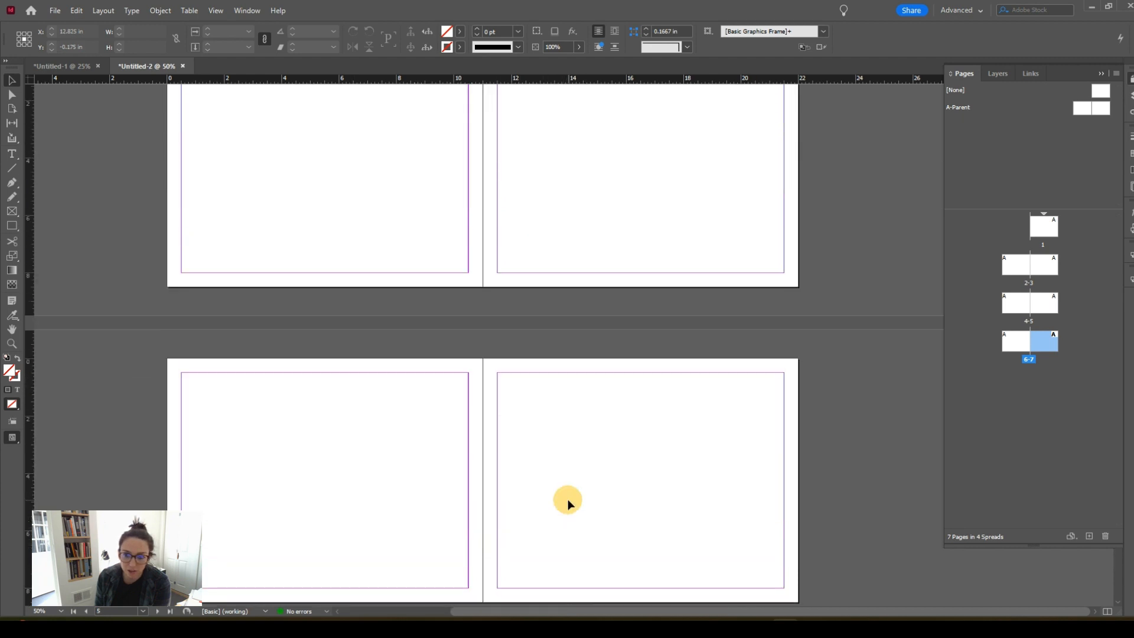
scroll(568, 503, "up", 20)
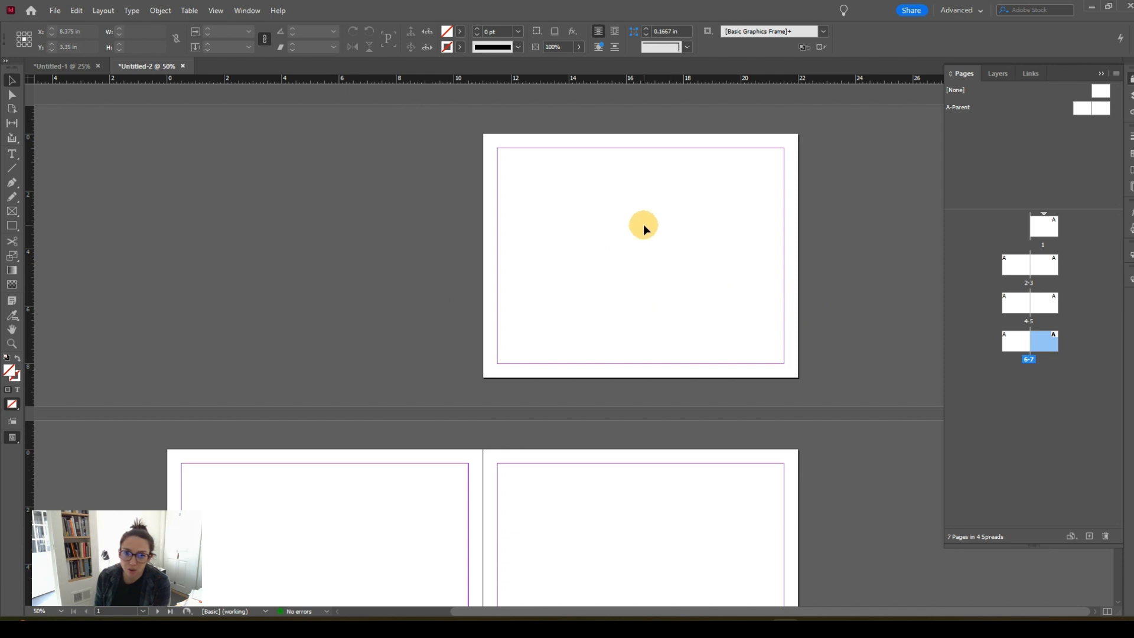
scroll(640, 288, "down", 4)
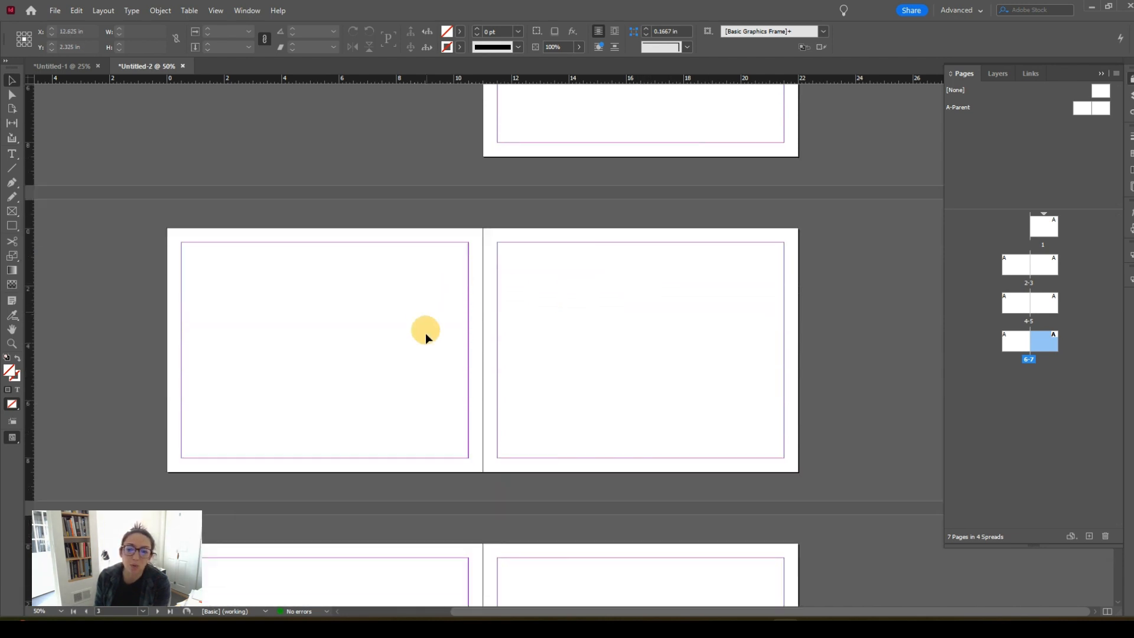
scroll(518, 408, "down", 3)
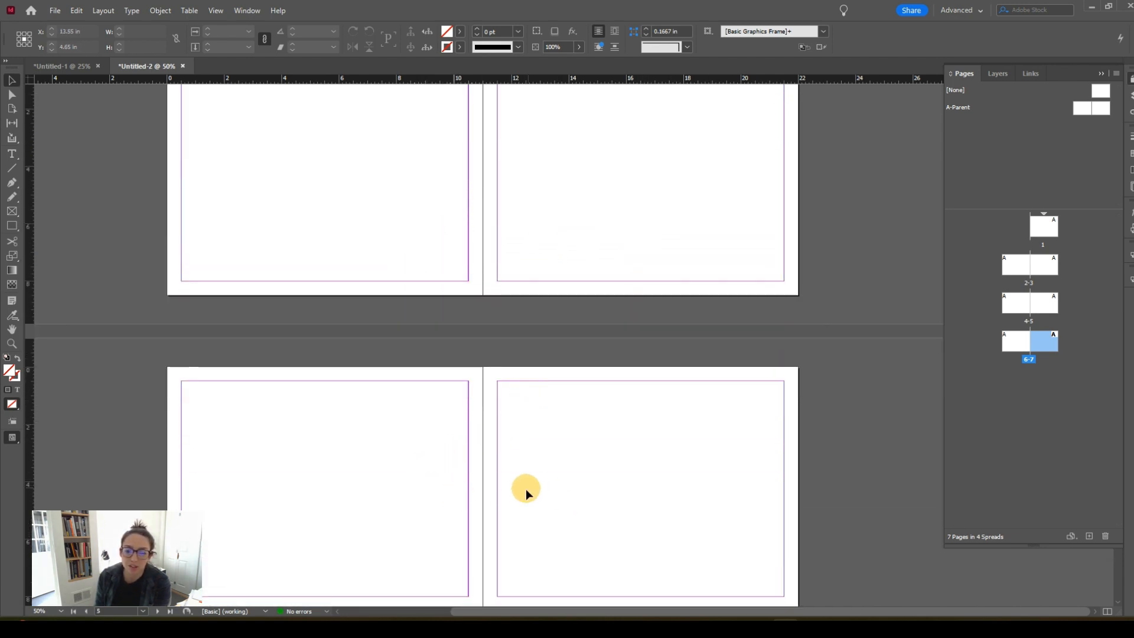
scroll(665, 411, "up", 12)
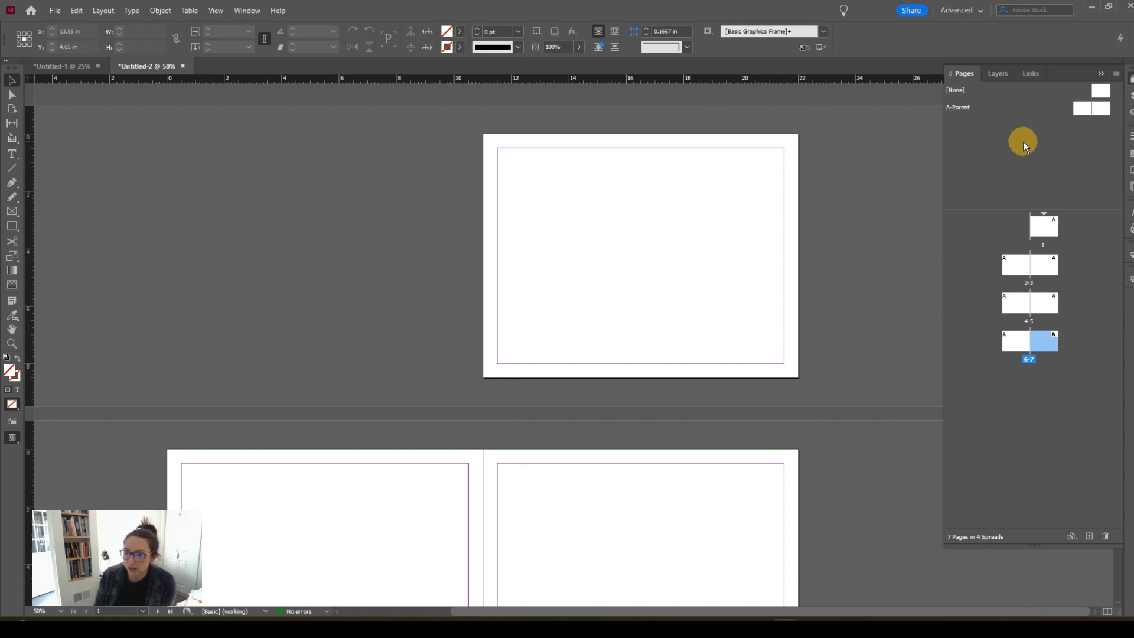
Add two more parent spreads, B-Parent and C-Parent, to the document.
left_click(957, 111)
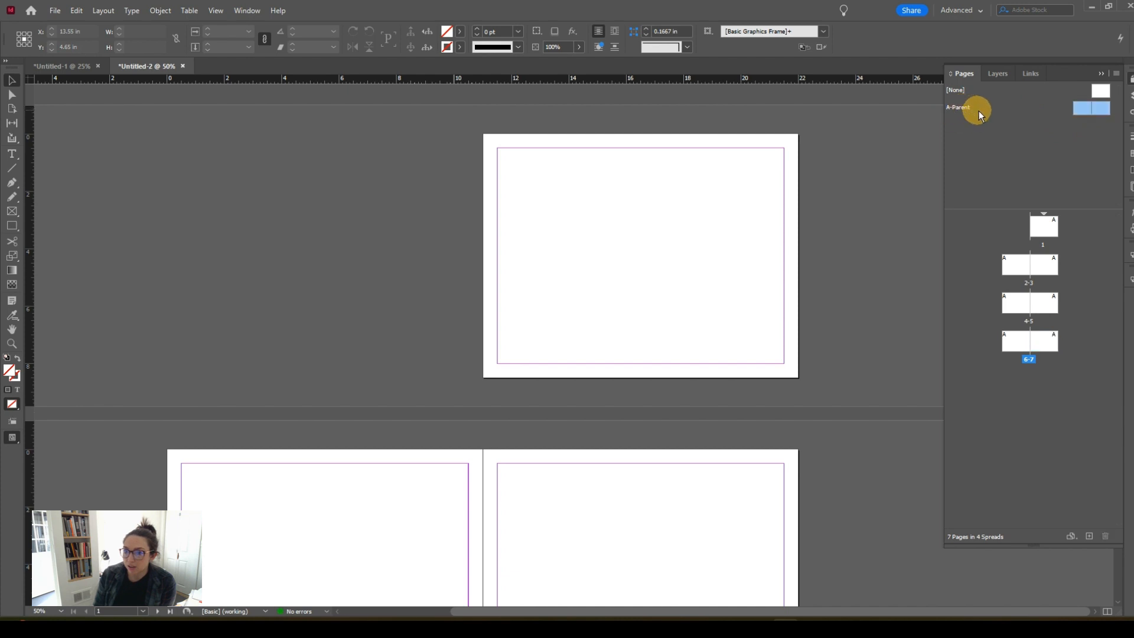
left_click(1090, 536)
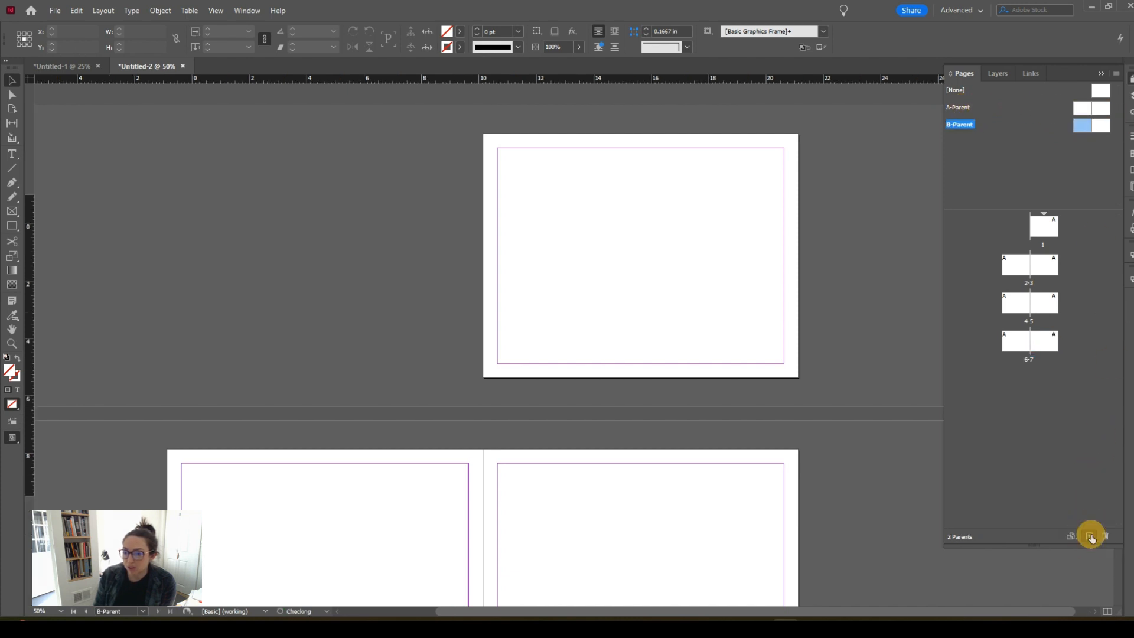
left_click(1090, 537)
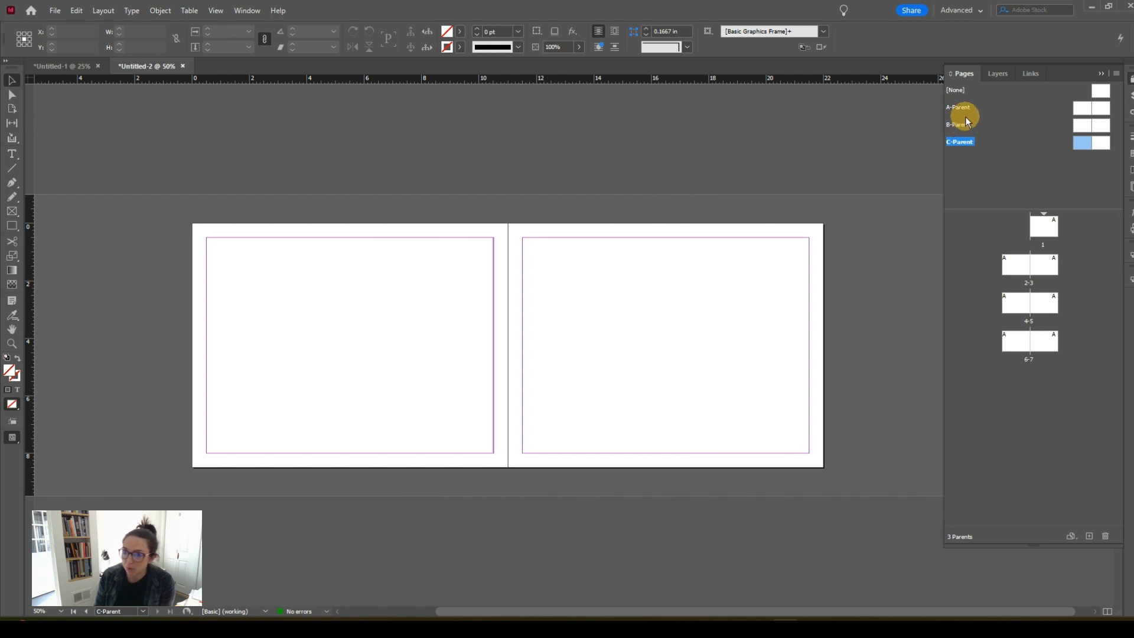
Draw a text frame in the middle of A-Parent's left page and set its font size to 24 pt.
double_click(1087, 107)
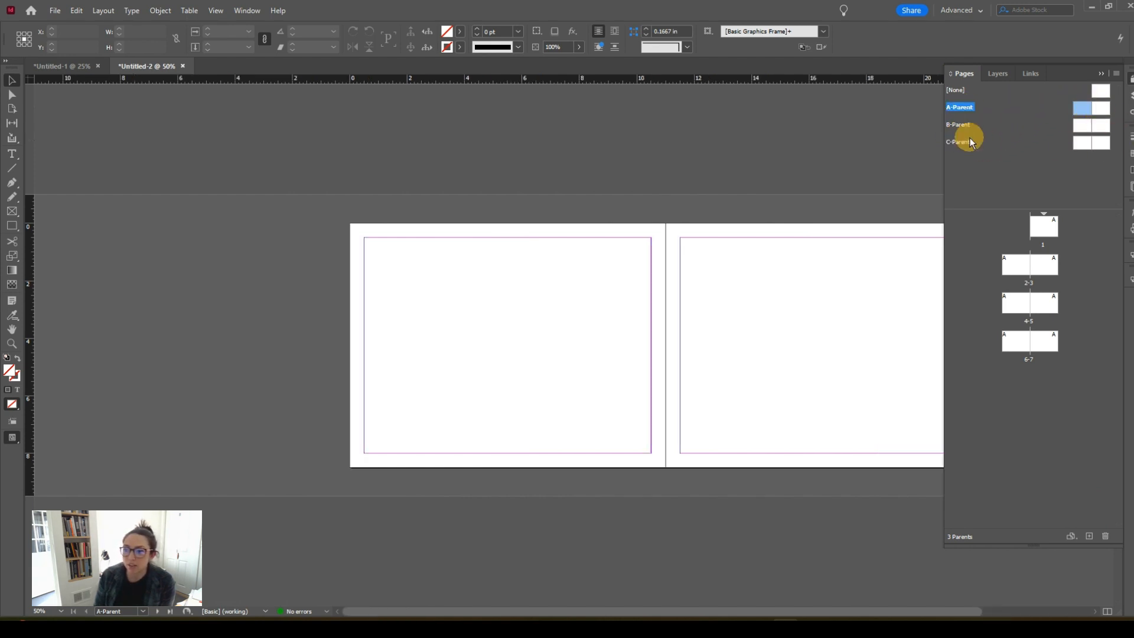
left_click(11, 153)
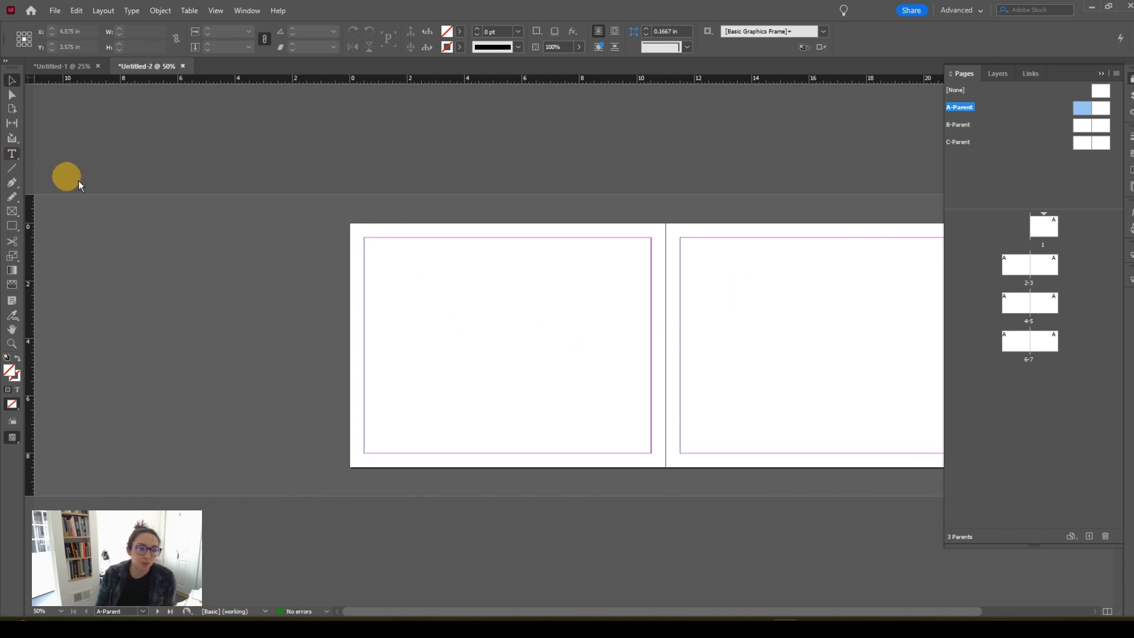
left_click_drag(427, 311, 609, 364)
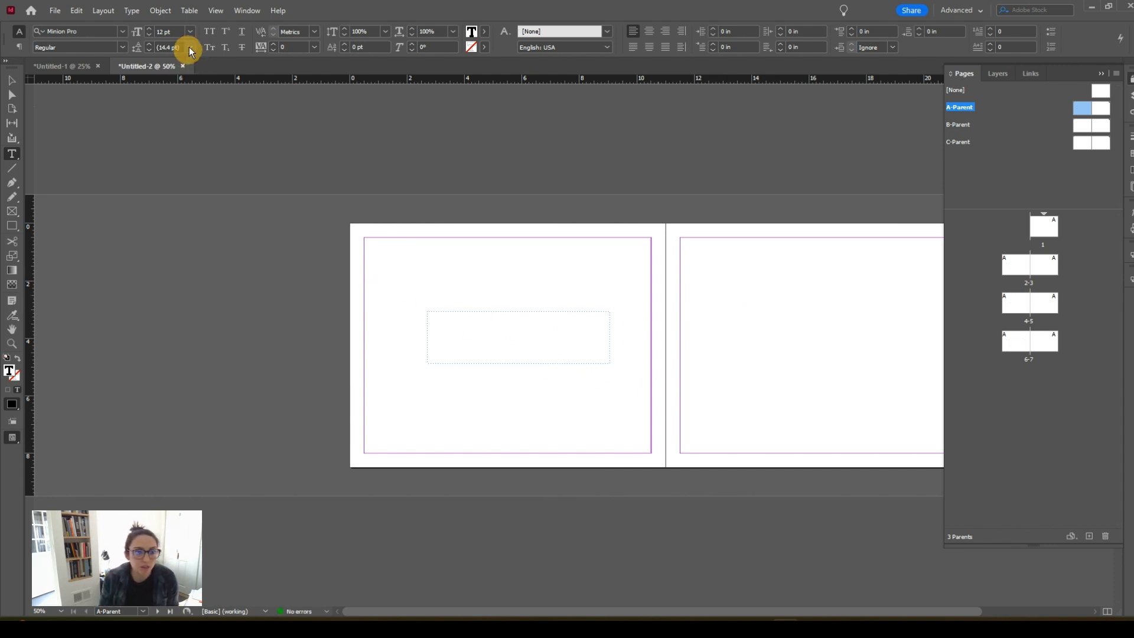
left_click(189, 31)
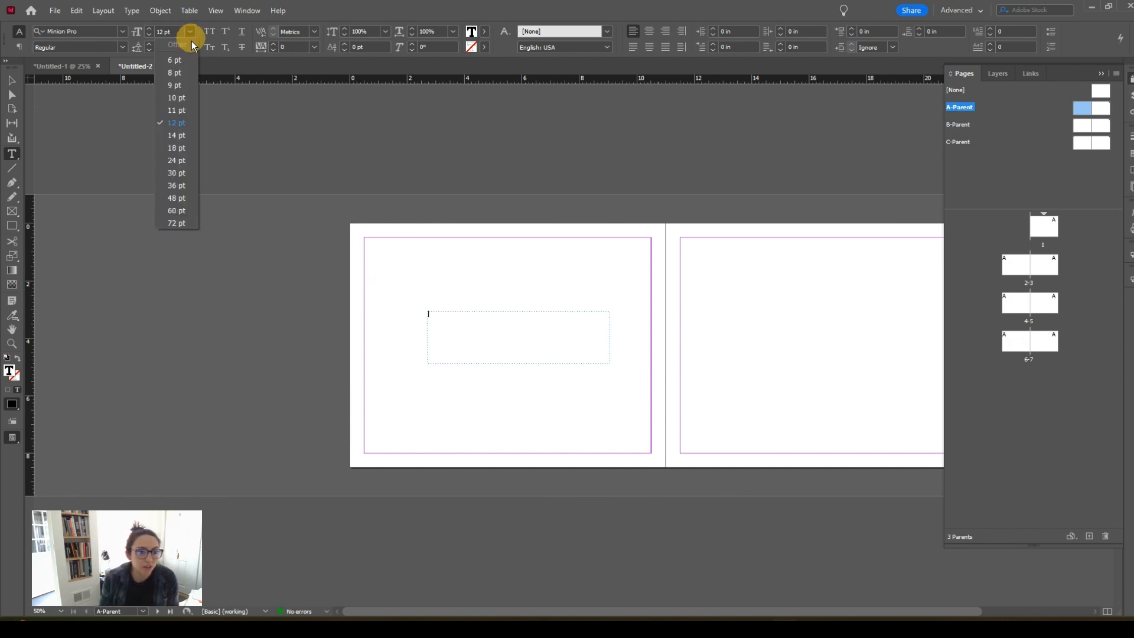
left_click(180, 160)
Enter "This is my book." in the text frame on A-Parent's left page.
type("Thi")
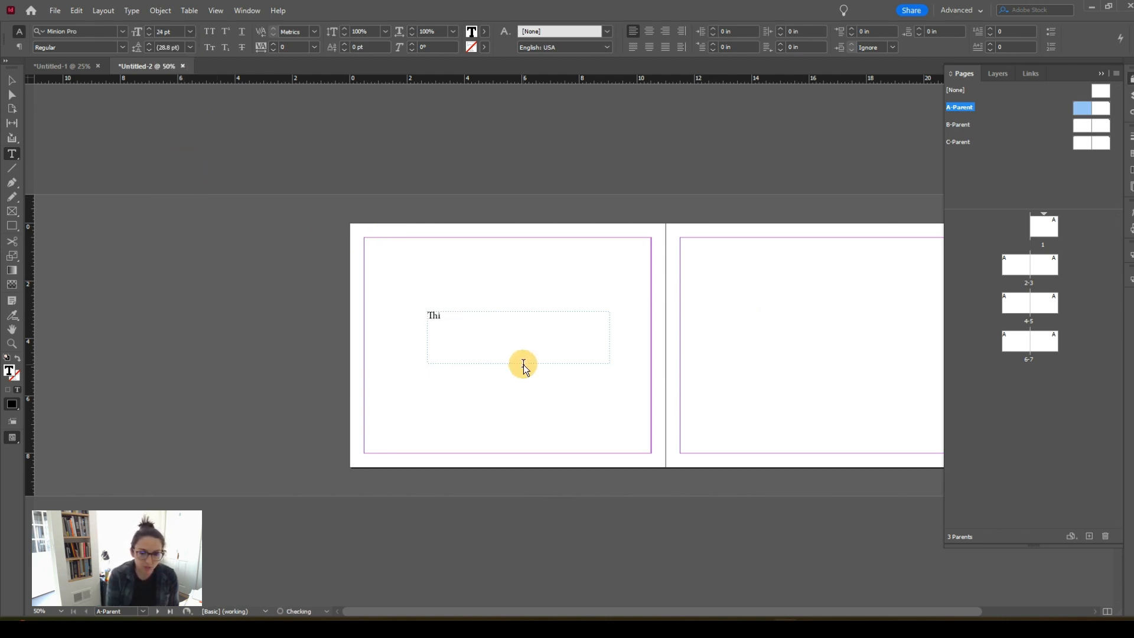
type("s is my book")
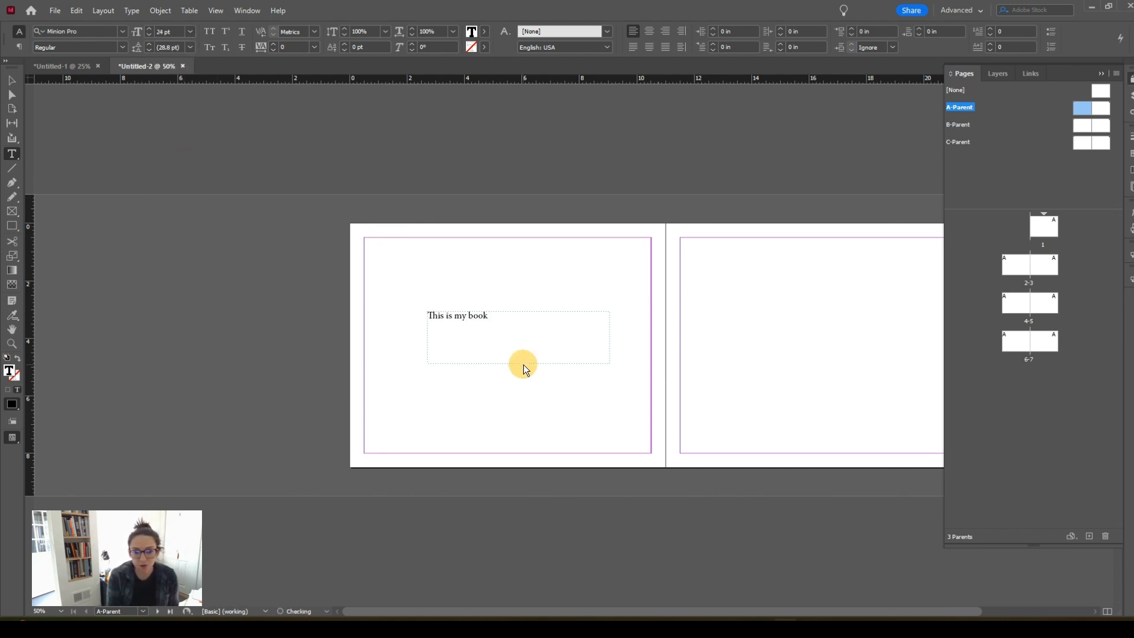
type(".")
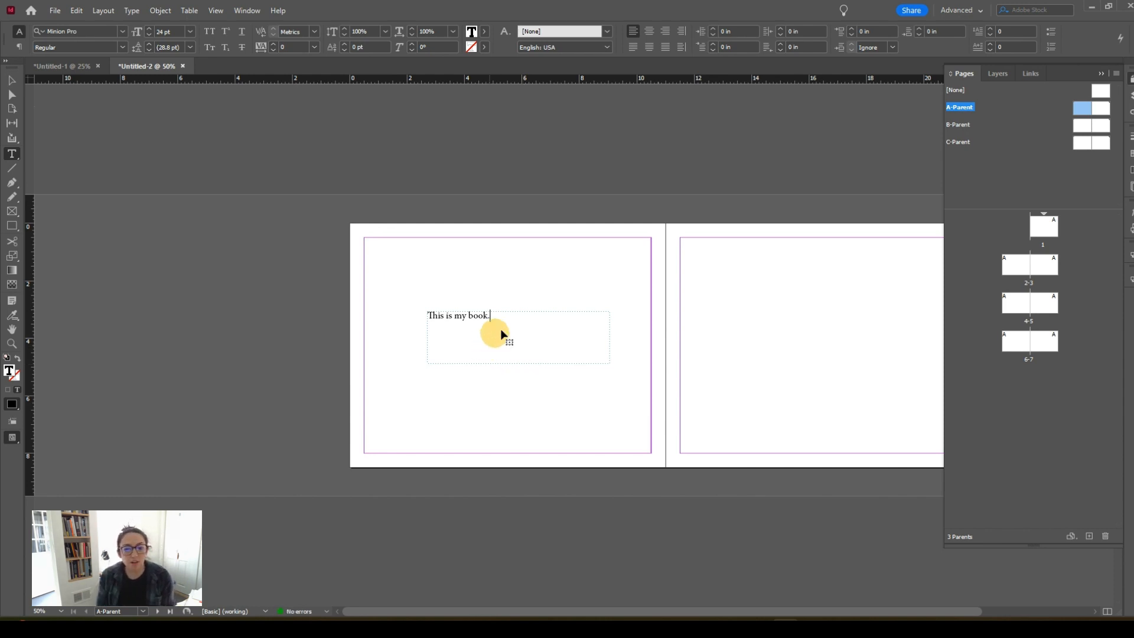
key("Escape")
left_click(519, 269)
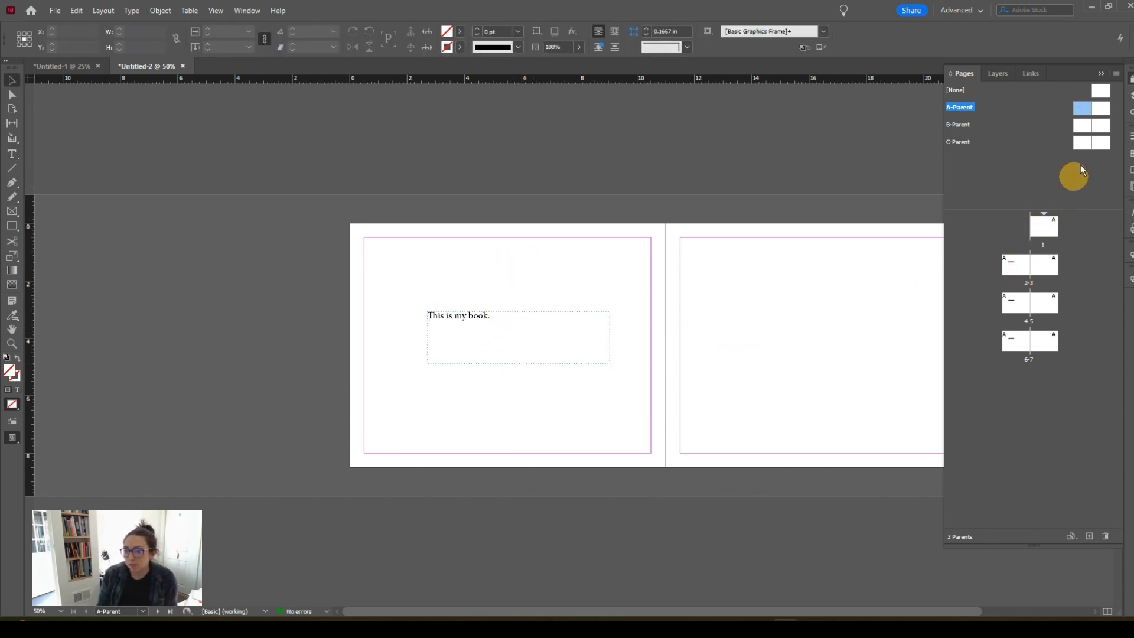
left_click(1082, 108)
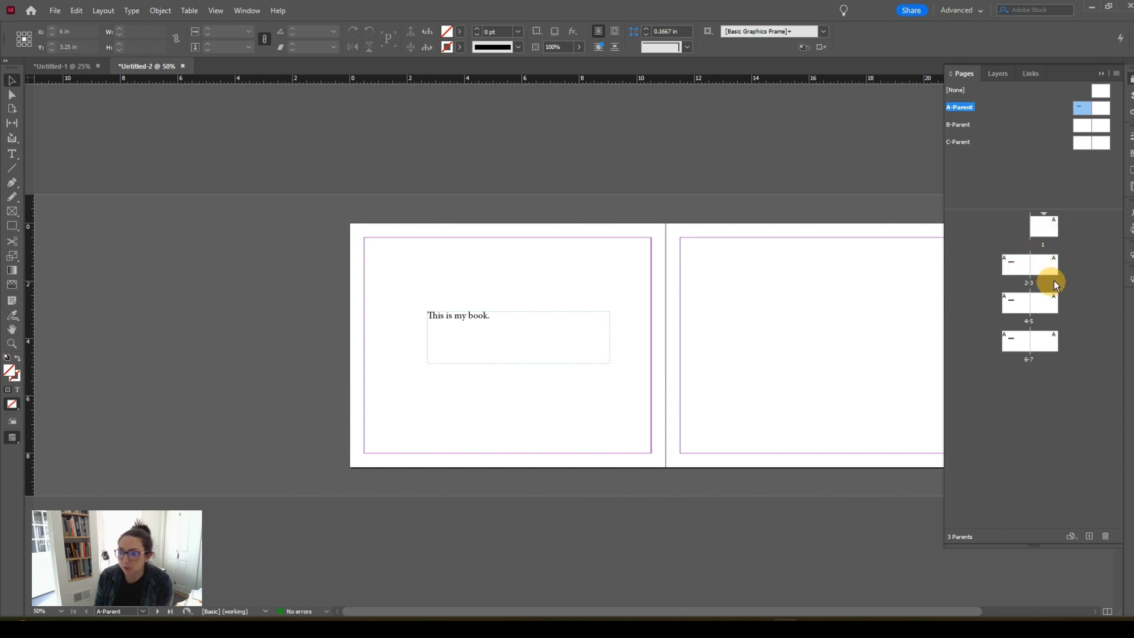
Add a 24 pt text frame reading "No, It's Not!" to B-Parent's right page.
double_click(1101, 124)
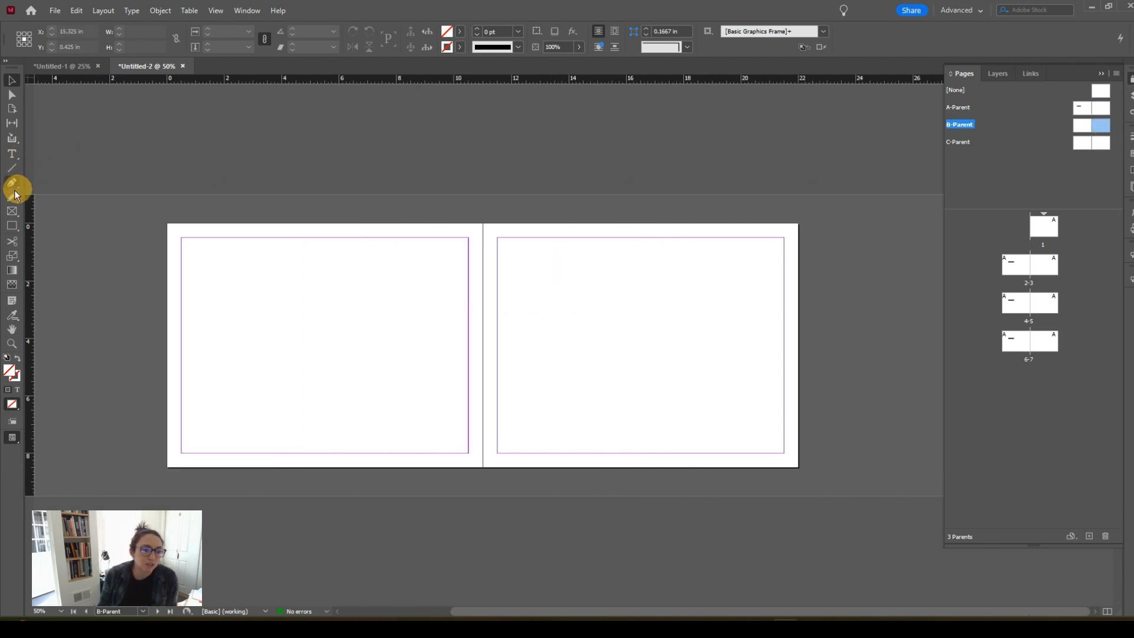
left_click(12, 154)
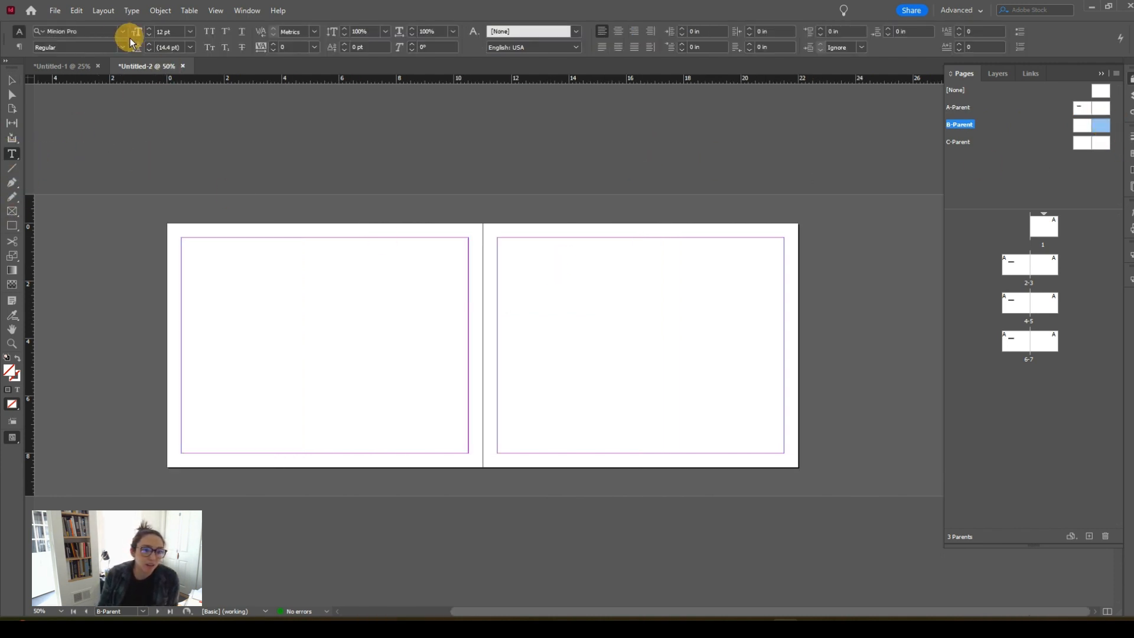
left_click(191, 31)
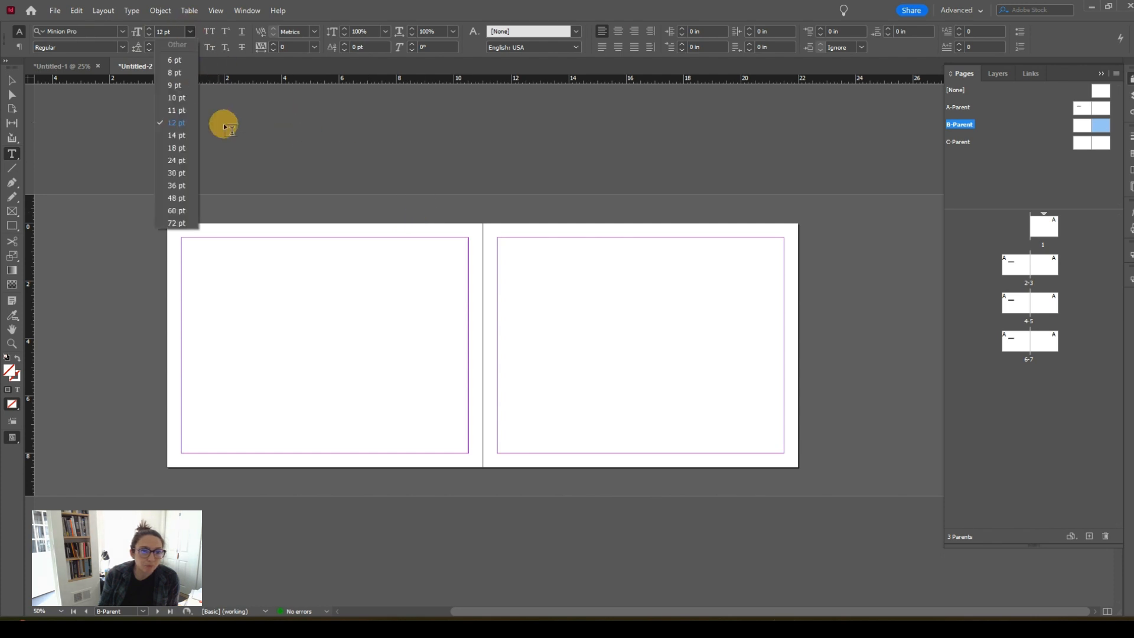
left_click(177, 161)
left_click_drag(537, 297, 749, 365)
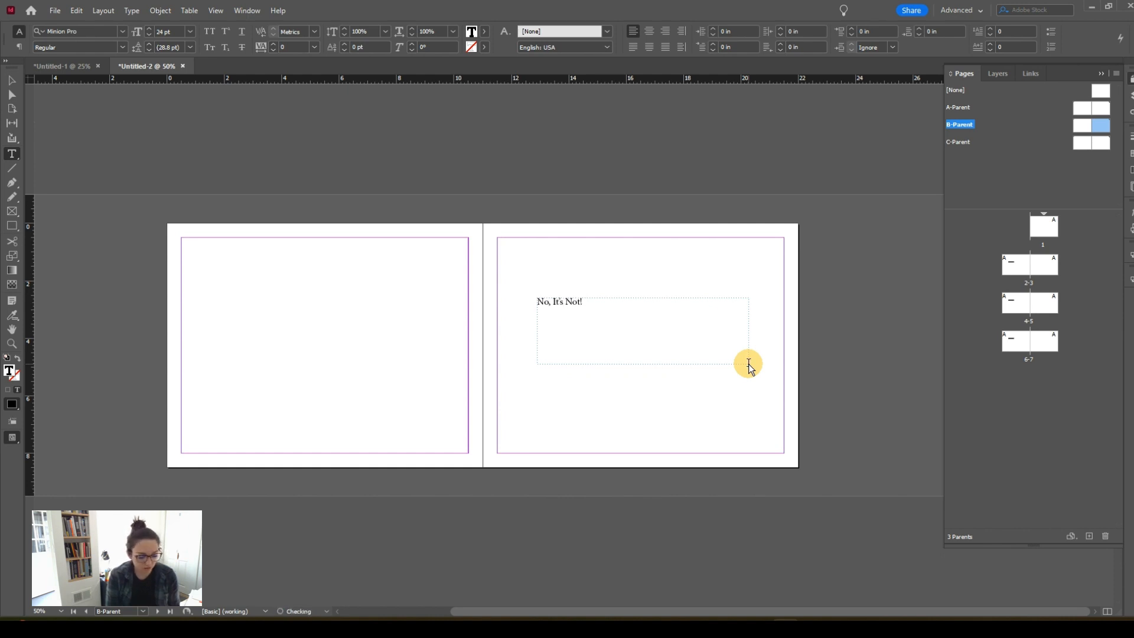
key("Escape")
left_click(723, 424)
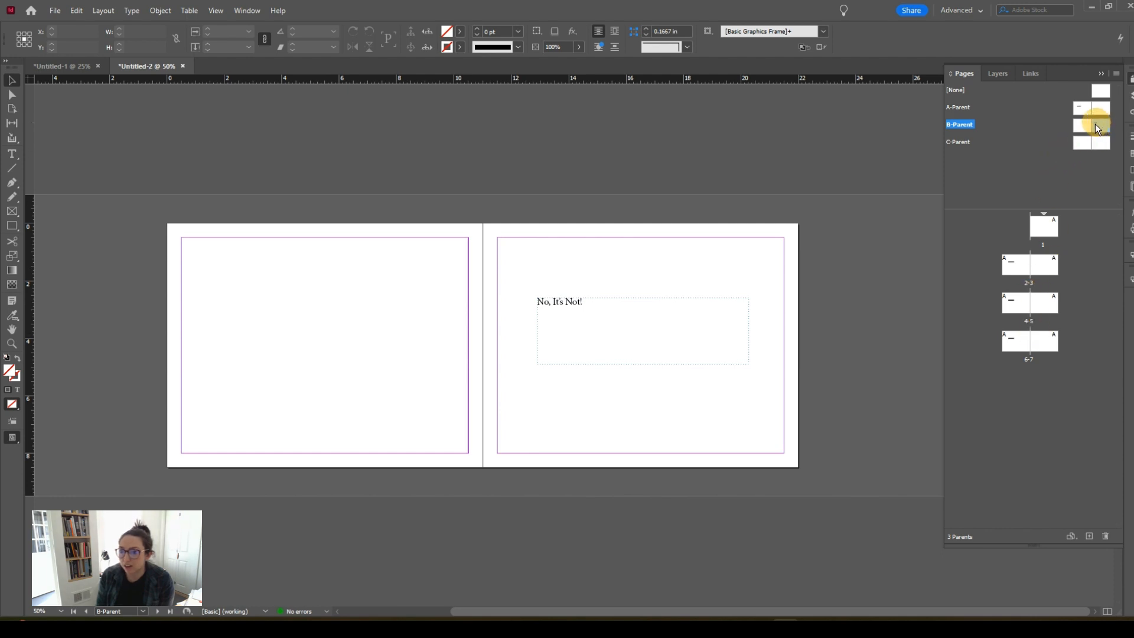
Apply B-Parent's right page to page 5 and view the 4-5 spread.
left_click_drag(1095, 123, 1044, 336)
left_click_drag(1099, 123, 1047, 302)
double_click(1040, 303)
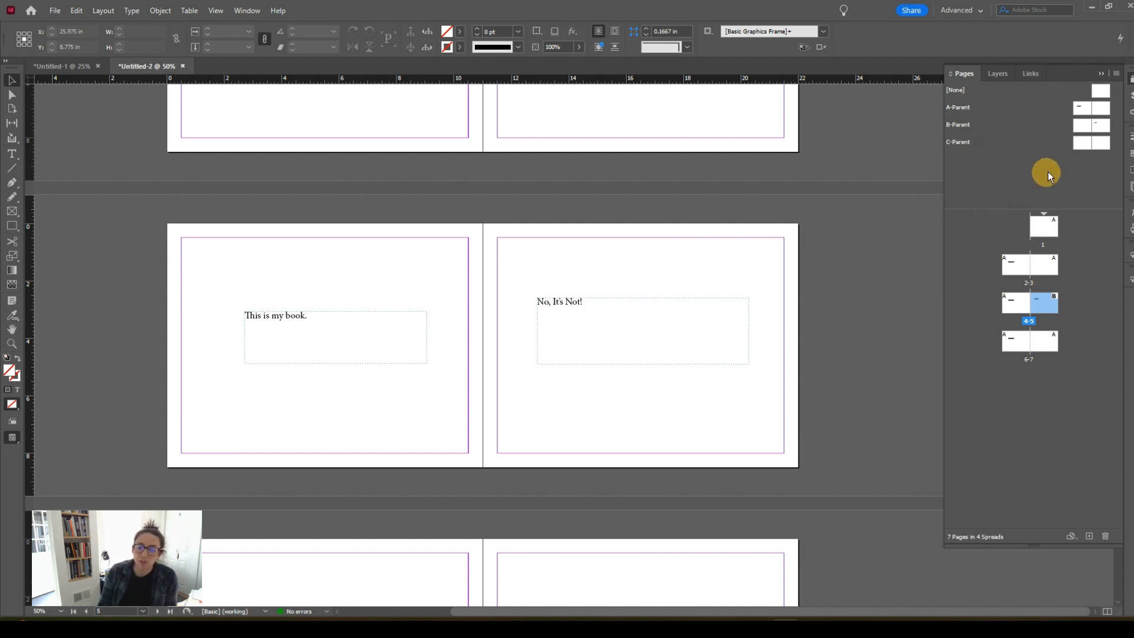
Move A-Parent's "This is my book." frame onto its right page and resize it to about 5.95 by 2 in, ending at the margin.
double_click(1101, 107)
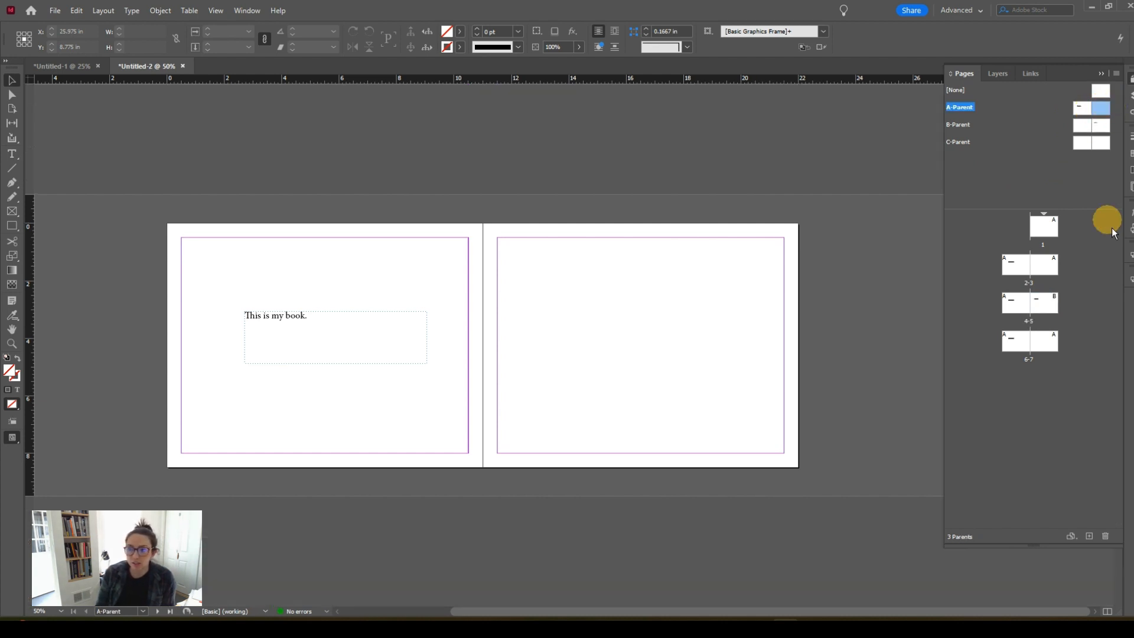
left_click(289, 318)
left_click_drag(283, 317, 648, 301)
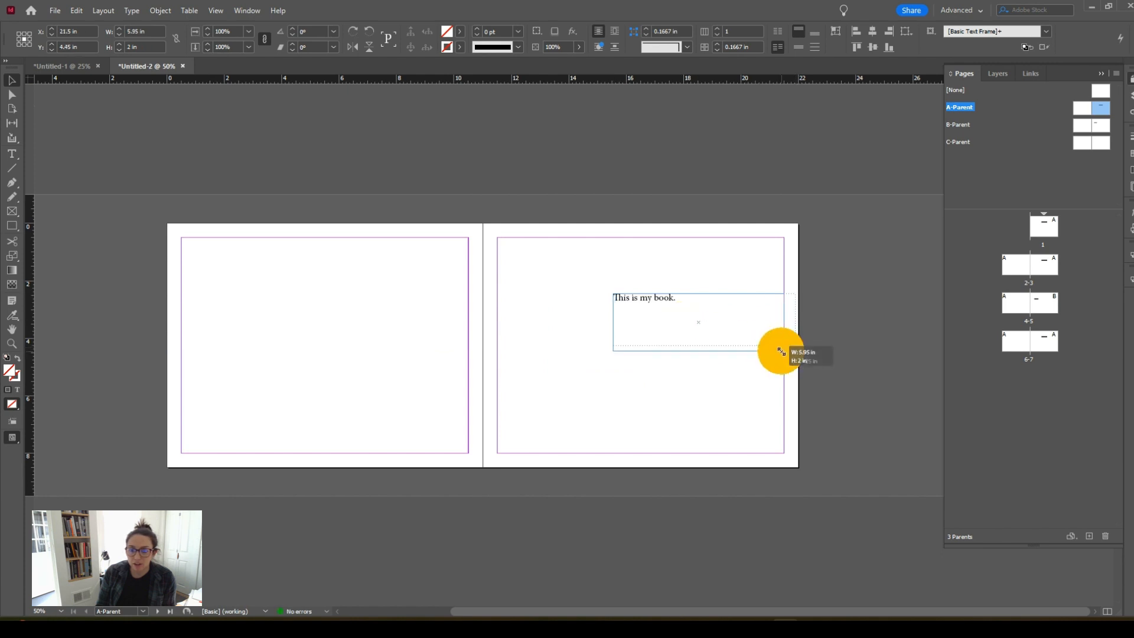
Format the "This is my book." text on A-Parent in the SUNDAYS font at 36 pt.
double_click(665, 299)
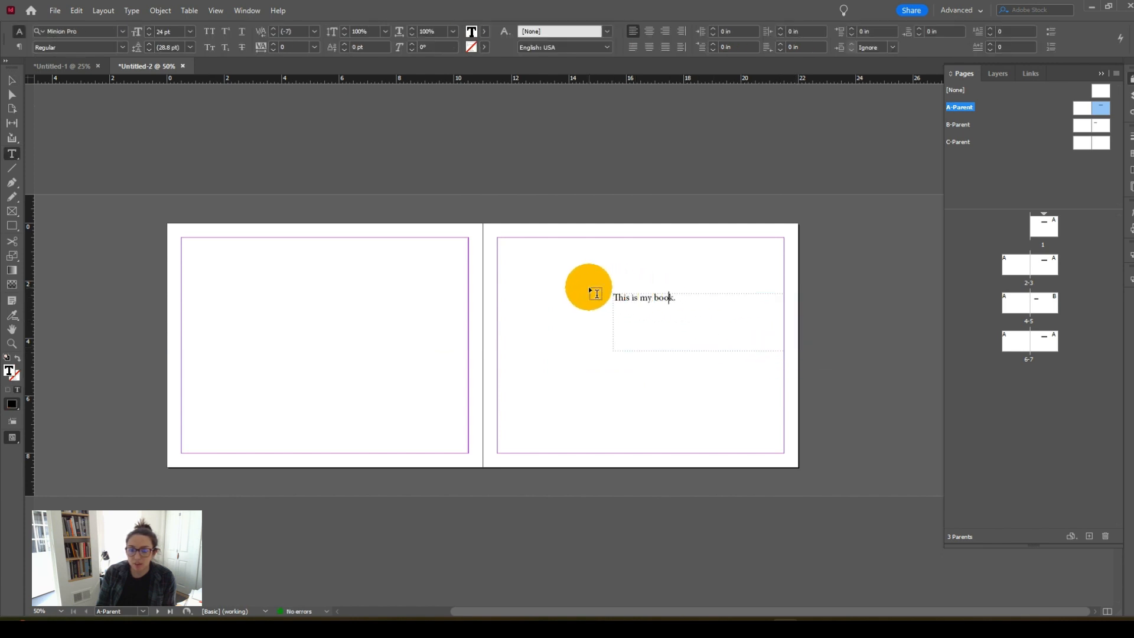
left_click_drag(683, 298, 601, 302)
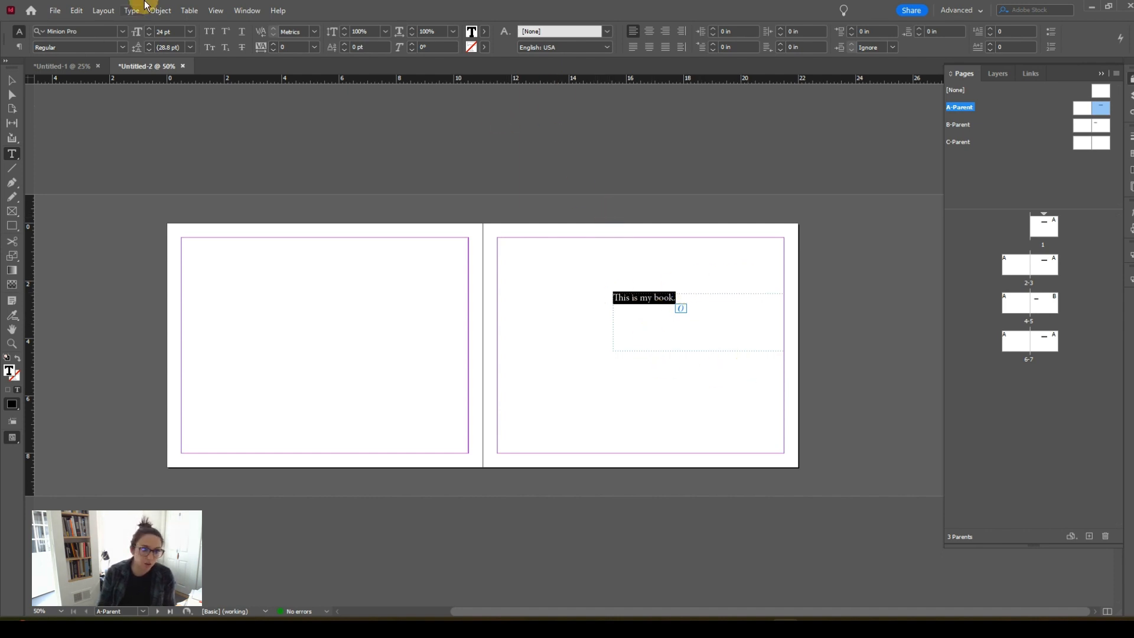
left_click(122, 31)
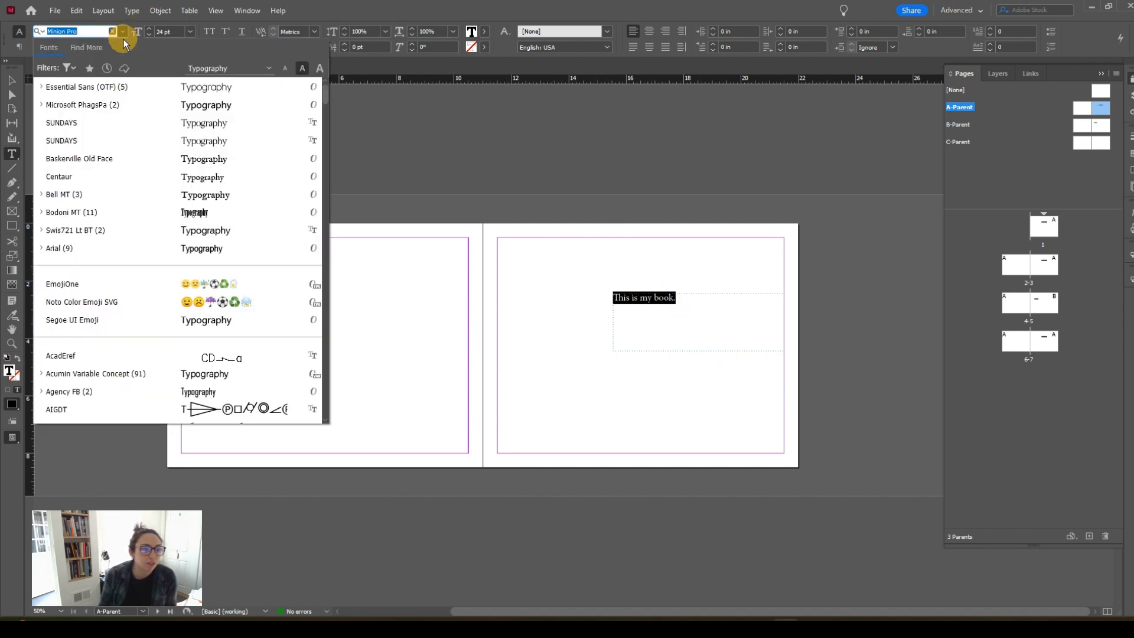
left_click(101, 140)
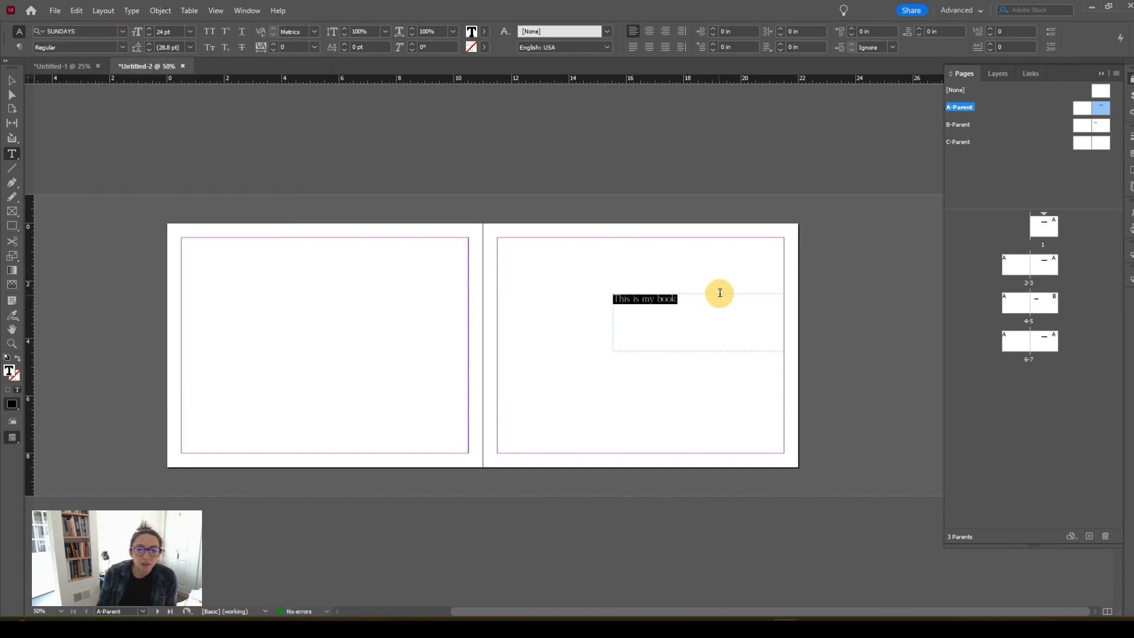
left_click(190, 31)
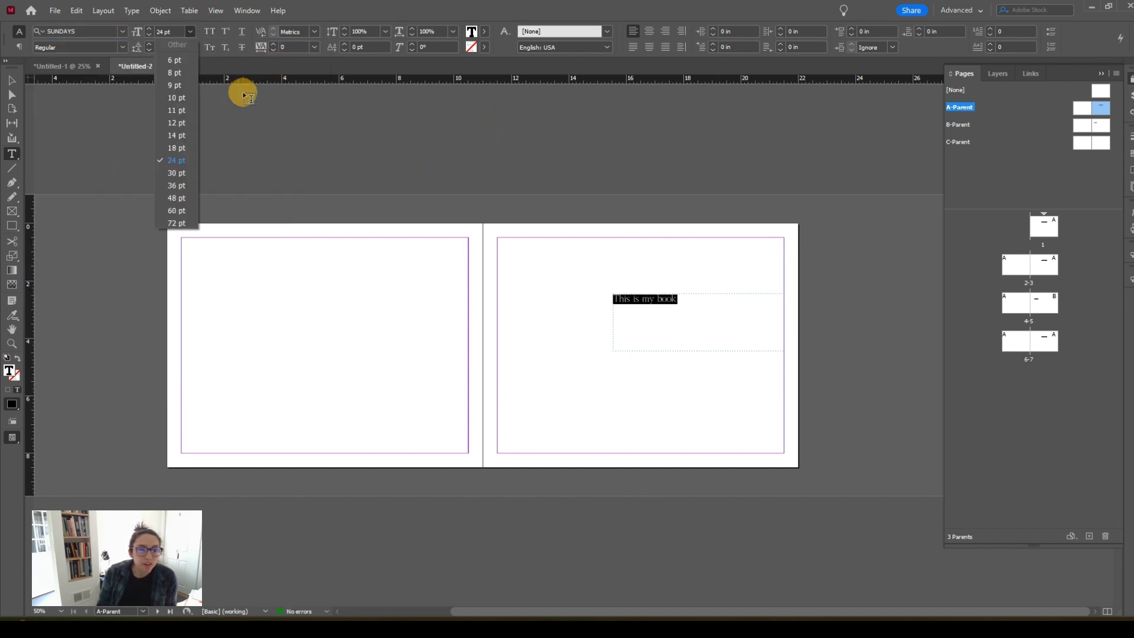
left_click(183, 185)
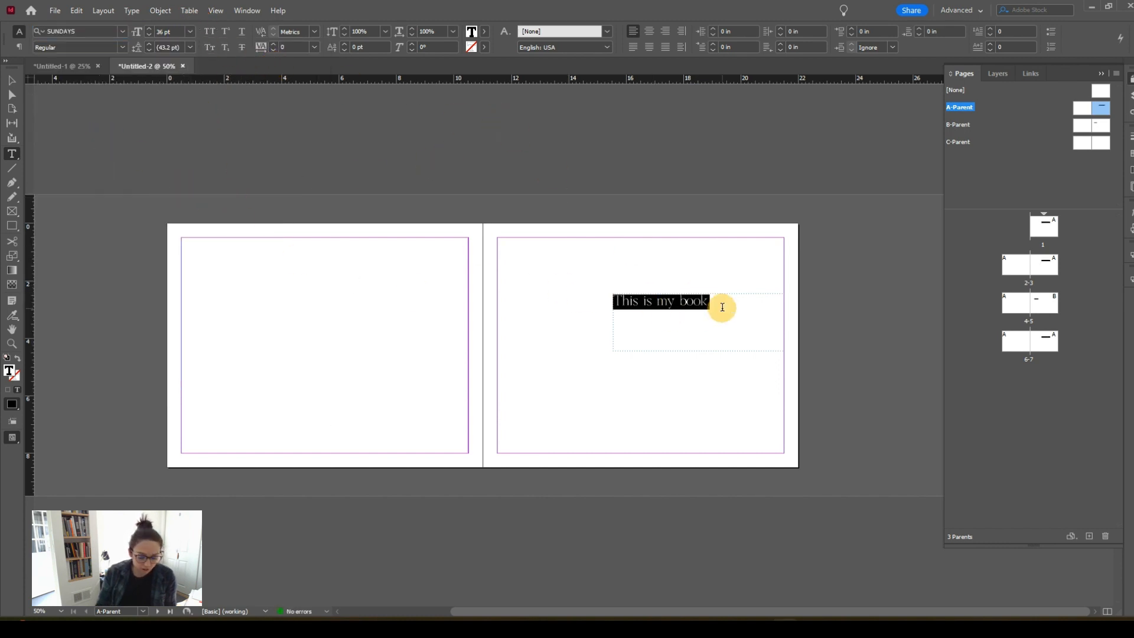
Replace the text in A-Parent's frame with "CH 01" and select the new text.
type("CH")
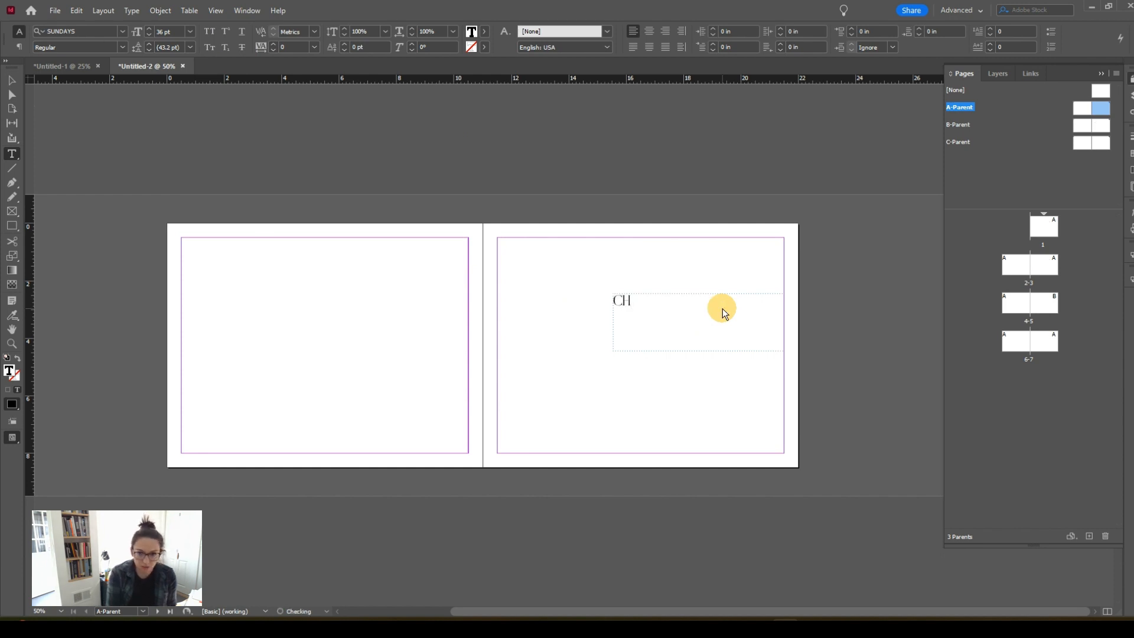
type(" O1")
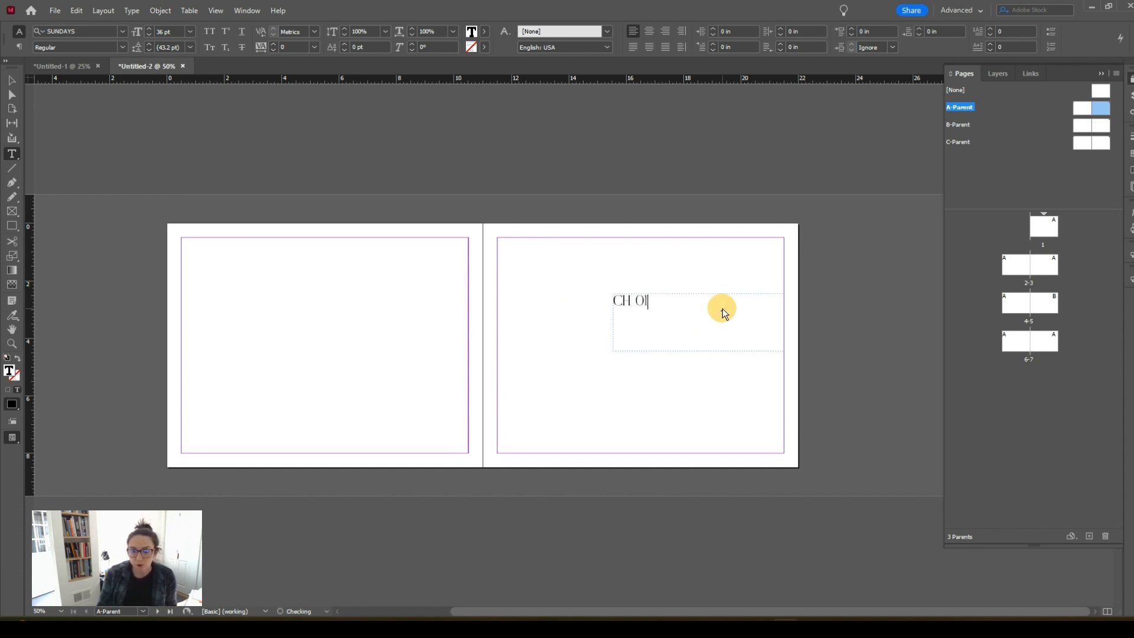
left_click_drag(648, 299, 572, 288)
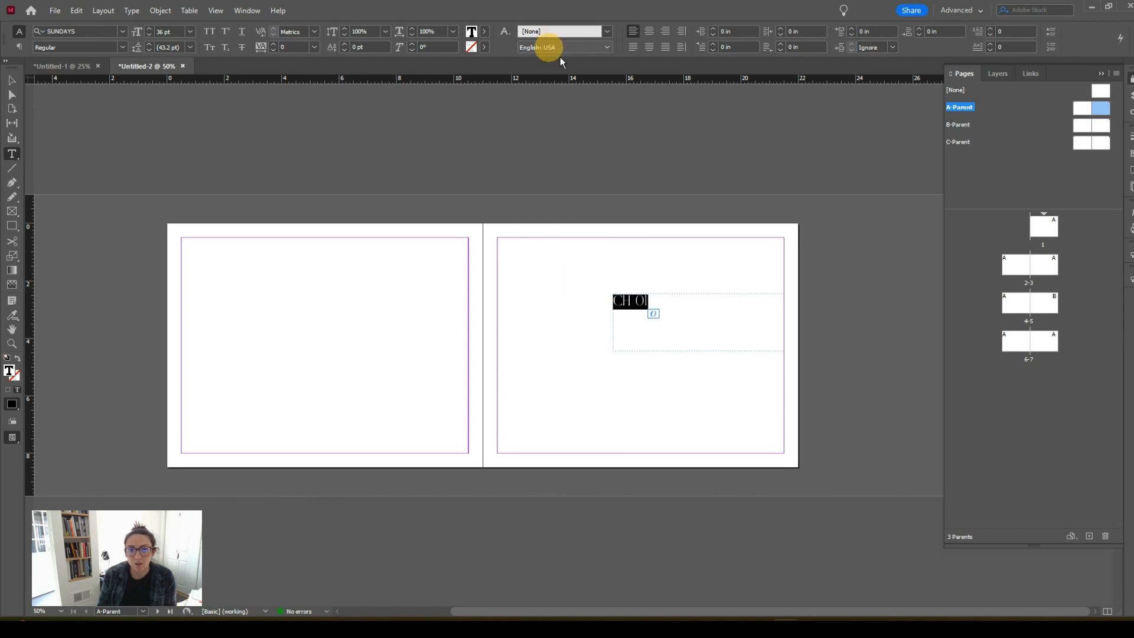
Right-align the "CH 01" text and move its frame up to the top margin of A-Parent's right page.
left_click(665, 31)
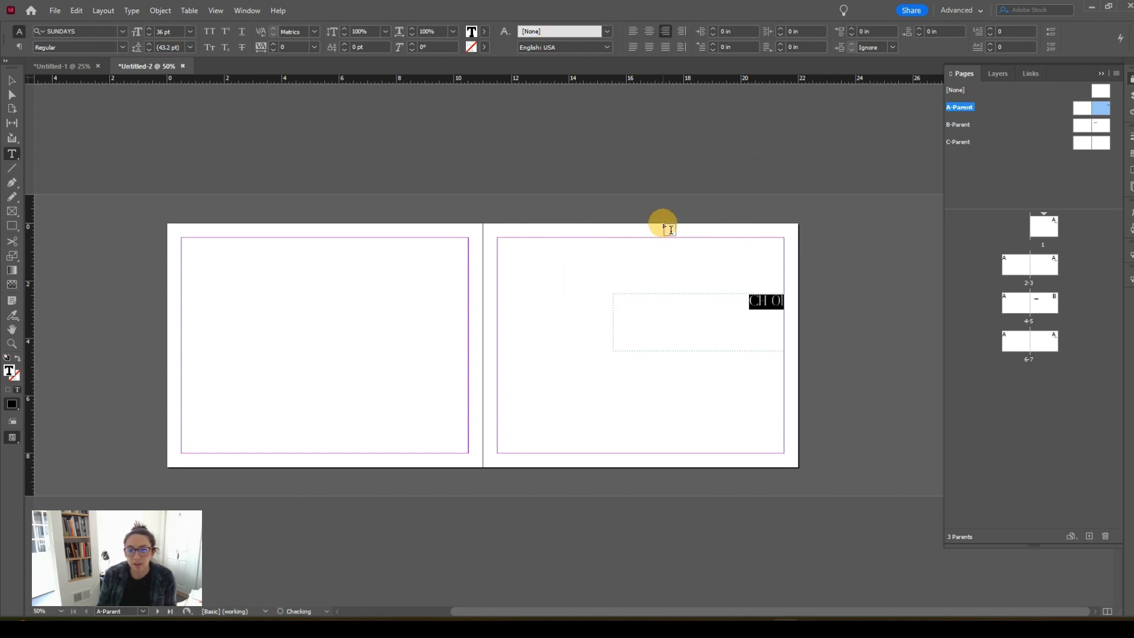
key("Escape")
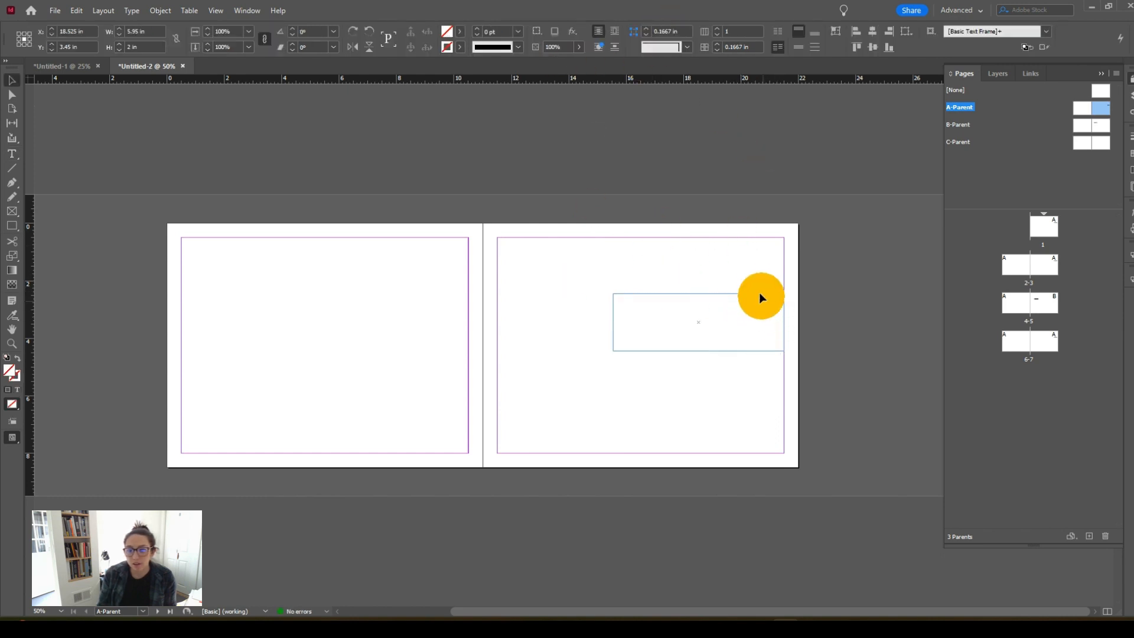
left_click_drag(759, 297, 760, 244)
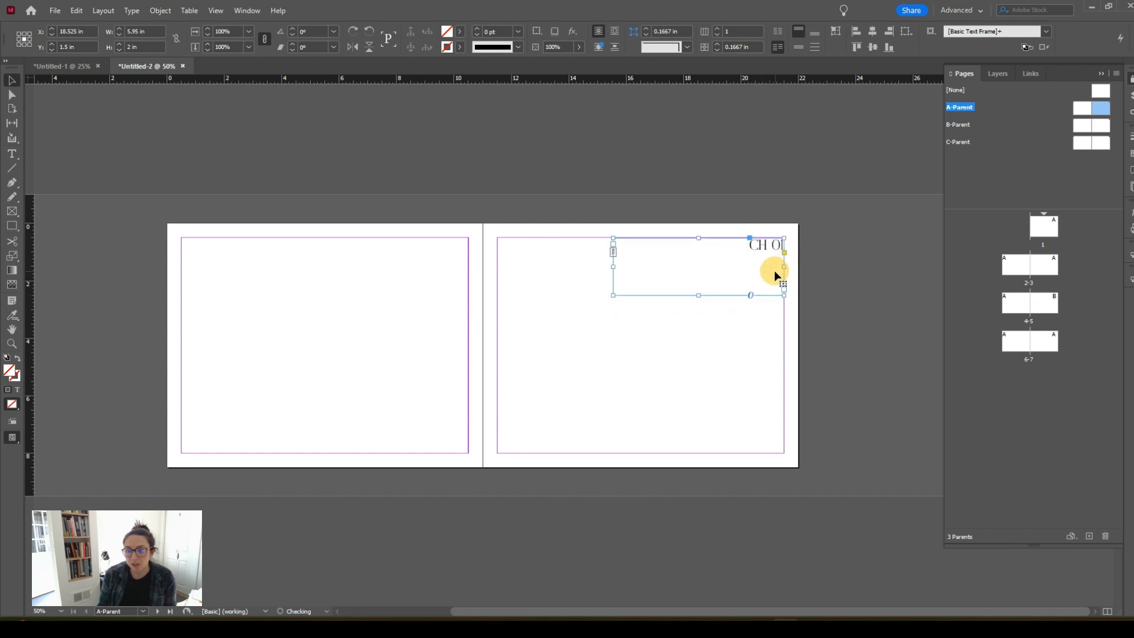
scroll(787, 269, "up", 3)
left_click_drag(848, 243, 590, 324)
scroll(673, 258, "up", 2)
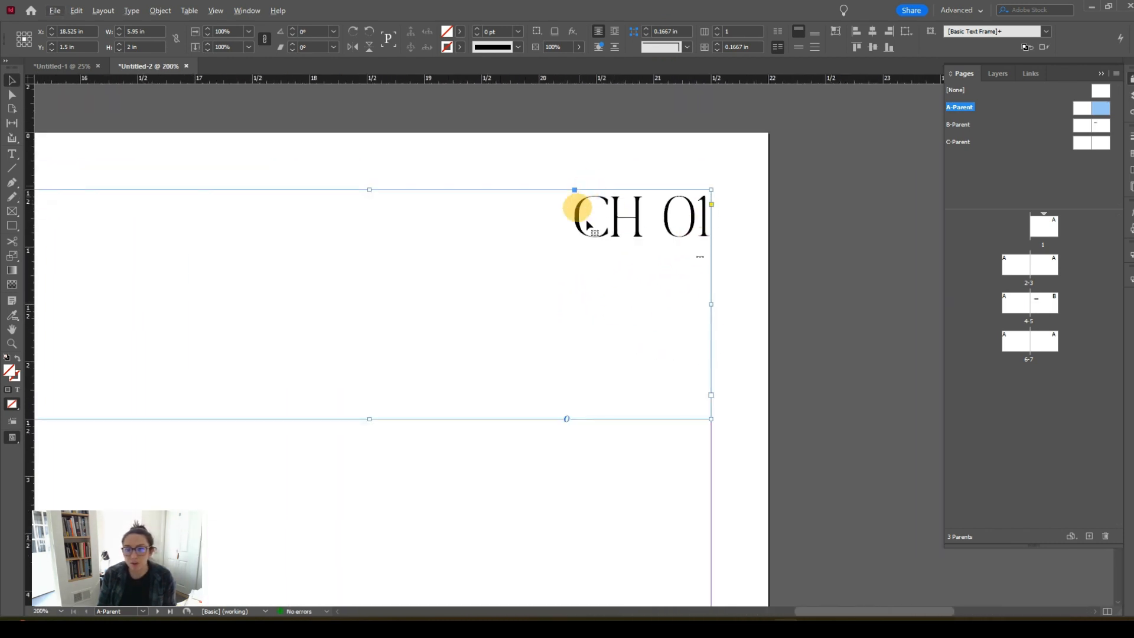
scroll(695, 337, "down", 4)
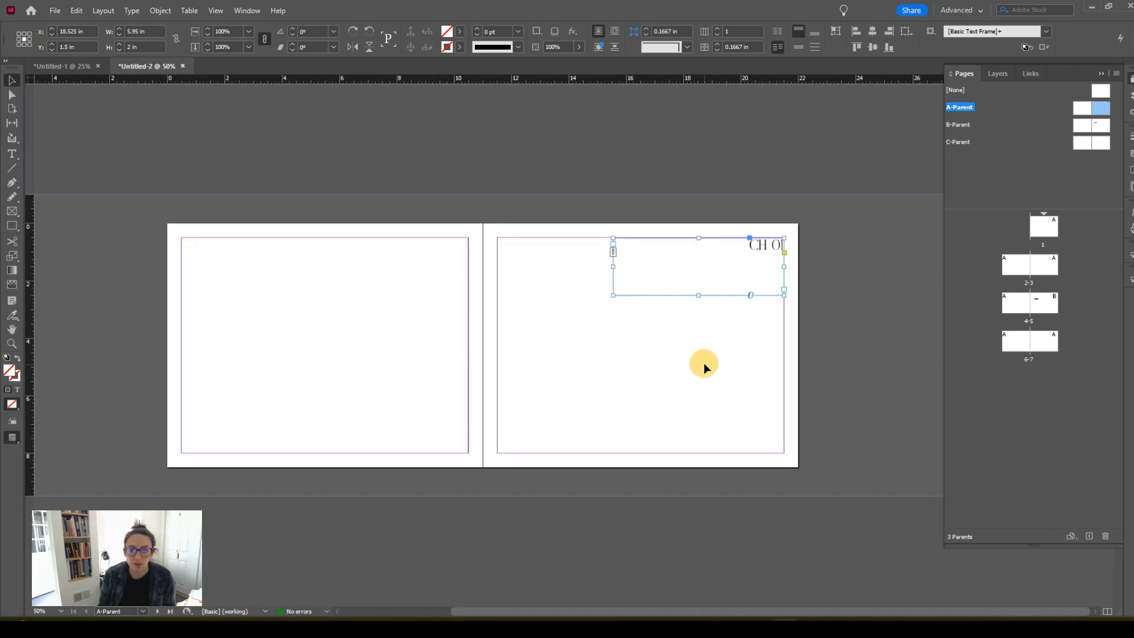
Move the "CH 01" frame to the right page's bottom margin, reduce its height to about 0.675 in, and preview the spread.
left_click(704, 364)
left_click(773, 243)
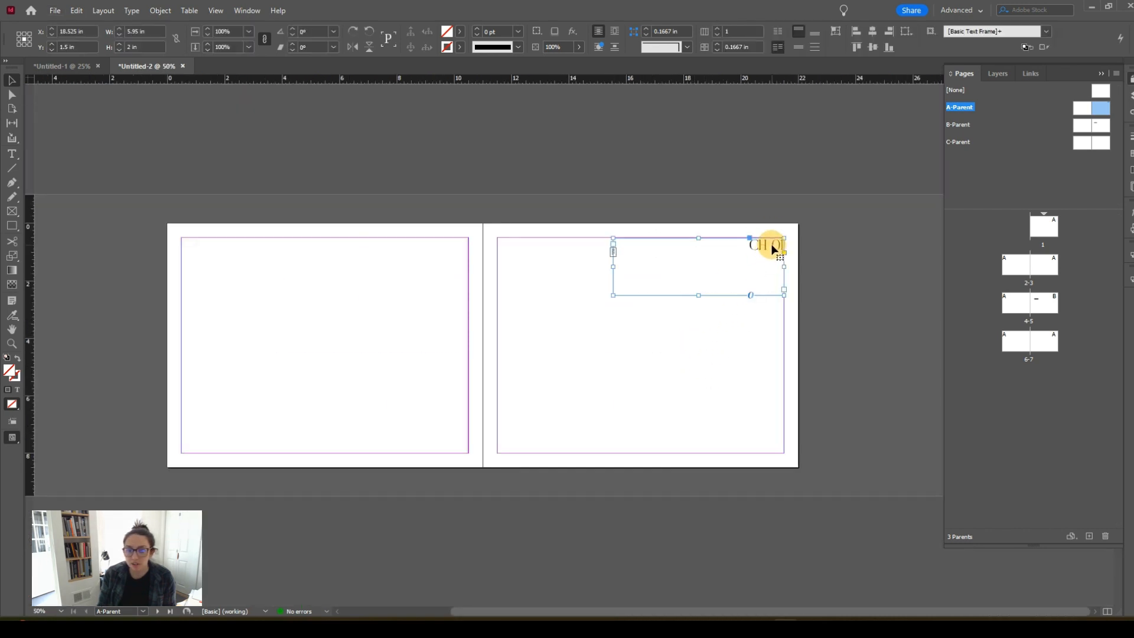
left_click_drag(772, 248, 779, 408)
left_click_drag(698, 397, 698, 433)
left_click(714, 387)
key("w")
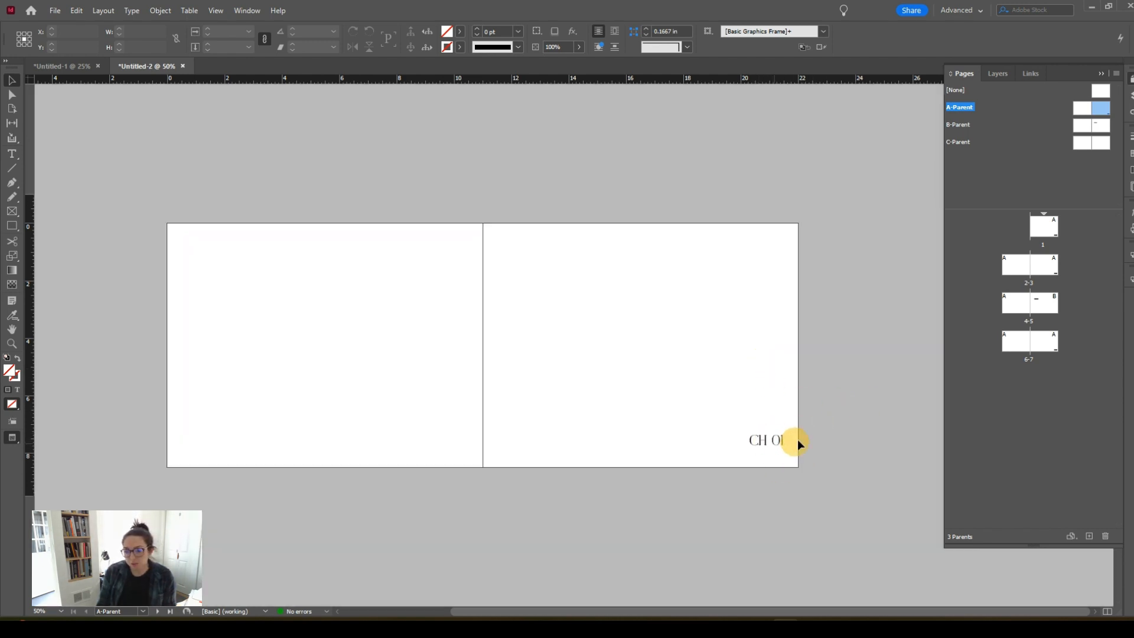
key("w")
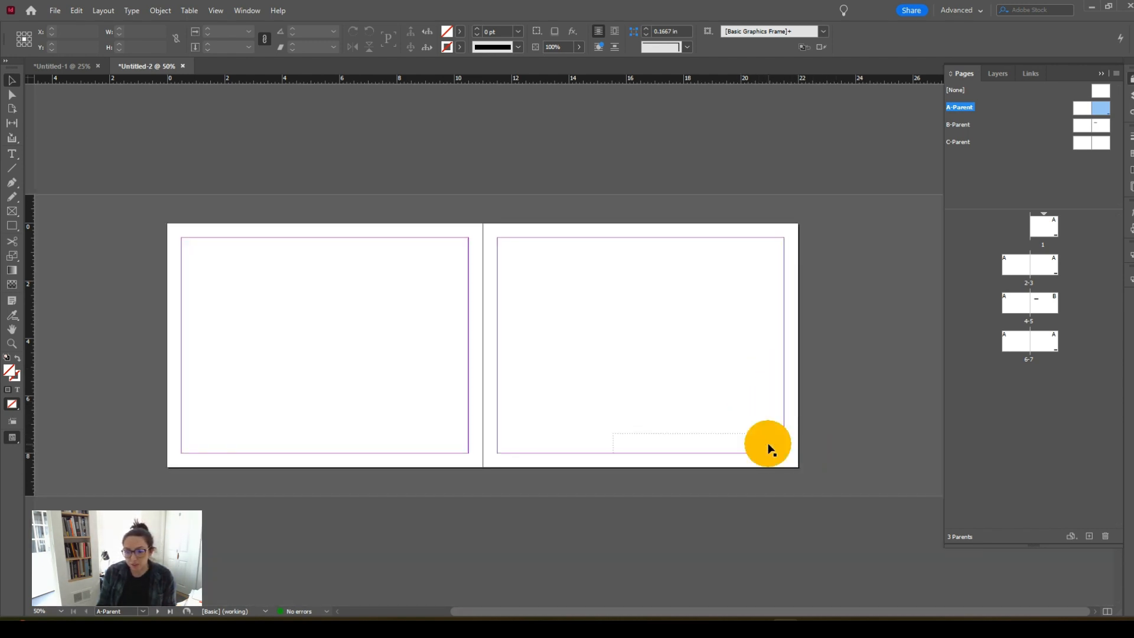
Move the "CH 01" frame up to about mid-height along the right page's outer margin and preview the spread.
left_click_drag(770, 450, 770, 349)
left_click(753, 287)
key("w")
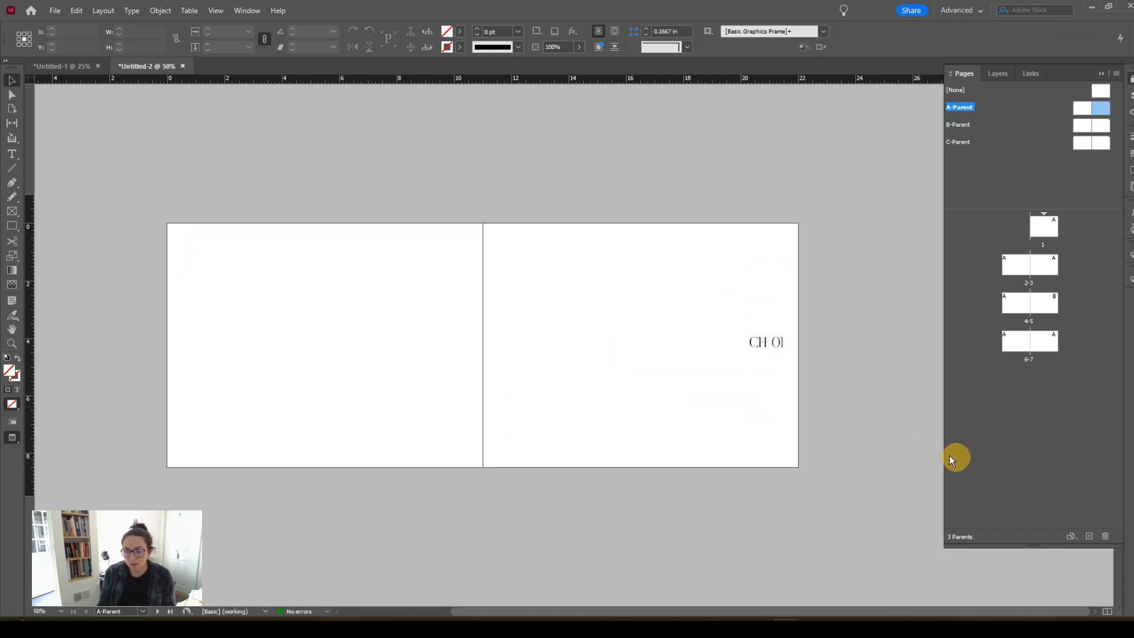
key("w")
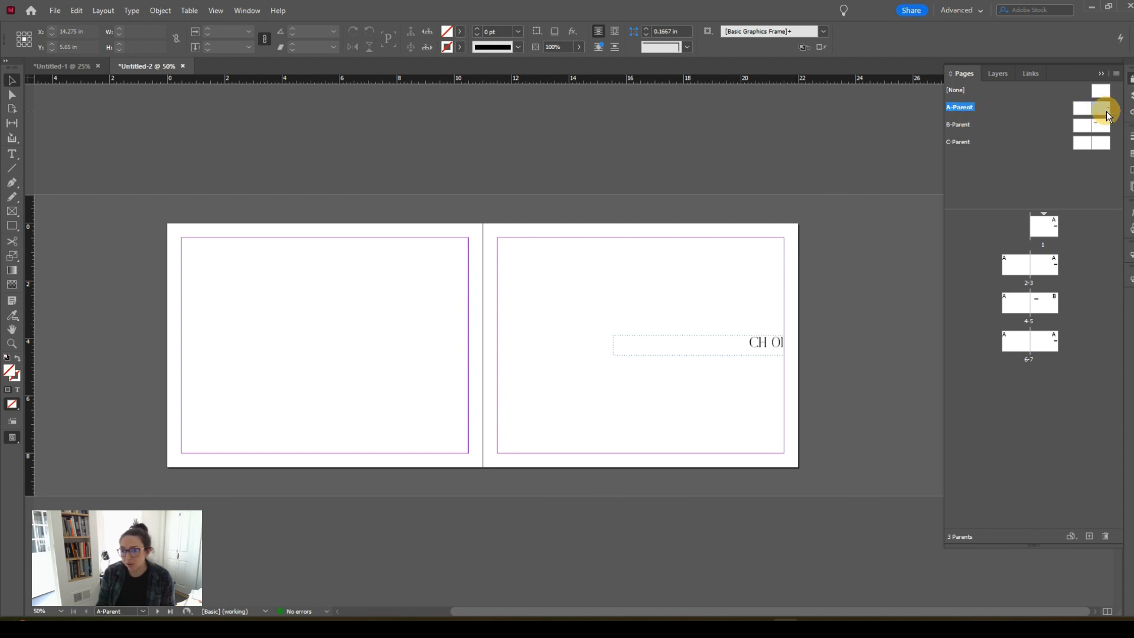
Change A-Parent's prefix to 01 and its name to "Chapter Headings".
right_click(967, 110)
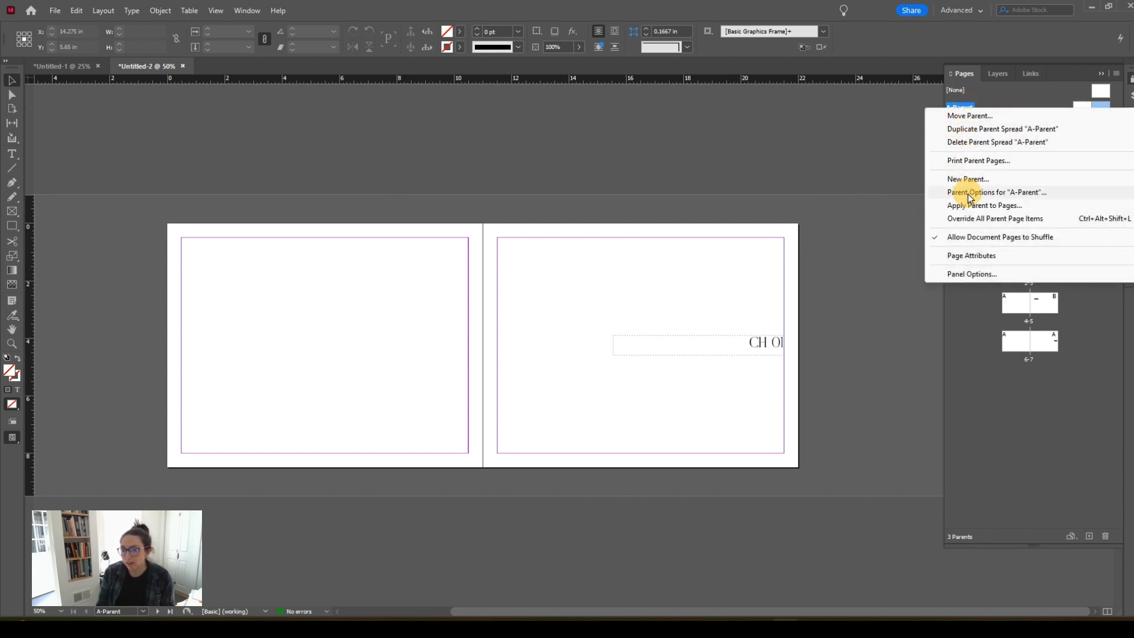
left_click(1023, 193)
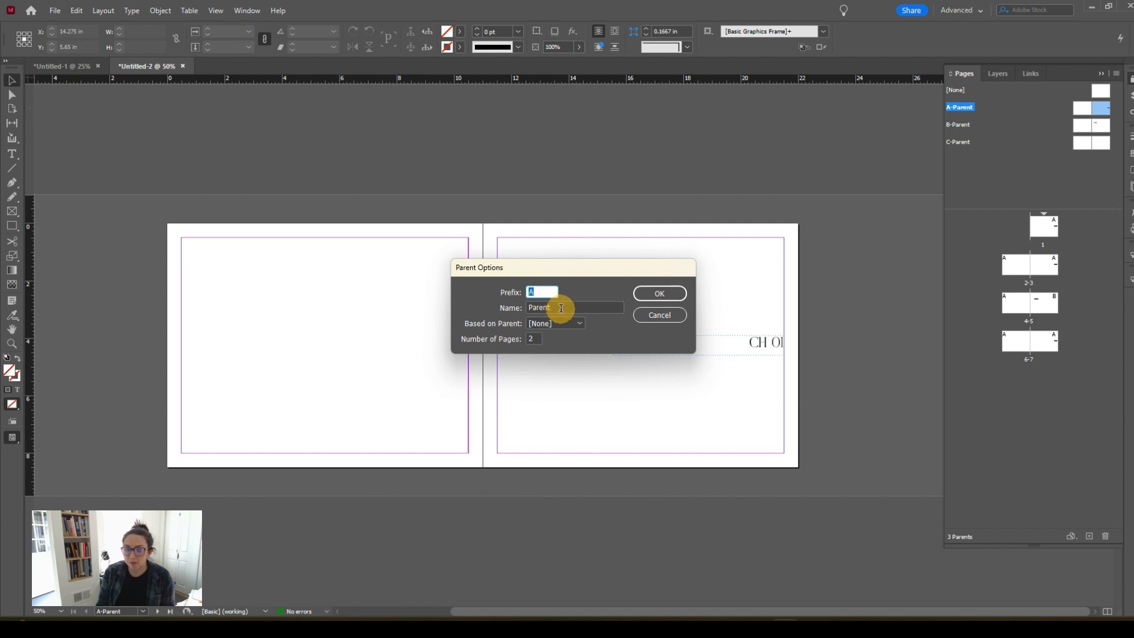
double_click(560, 308)
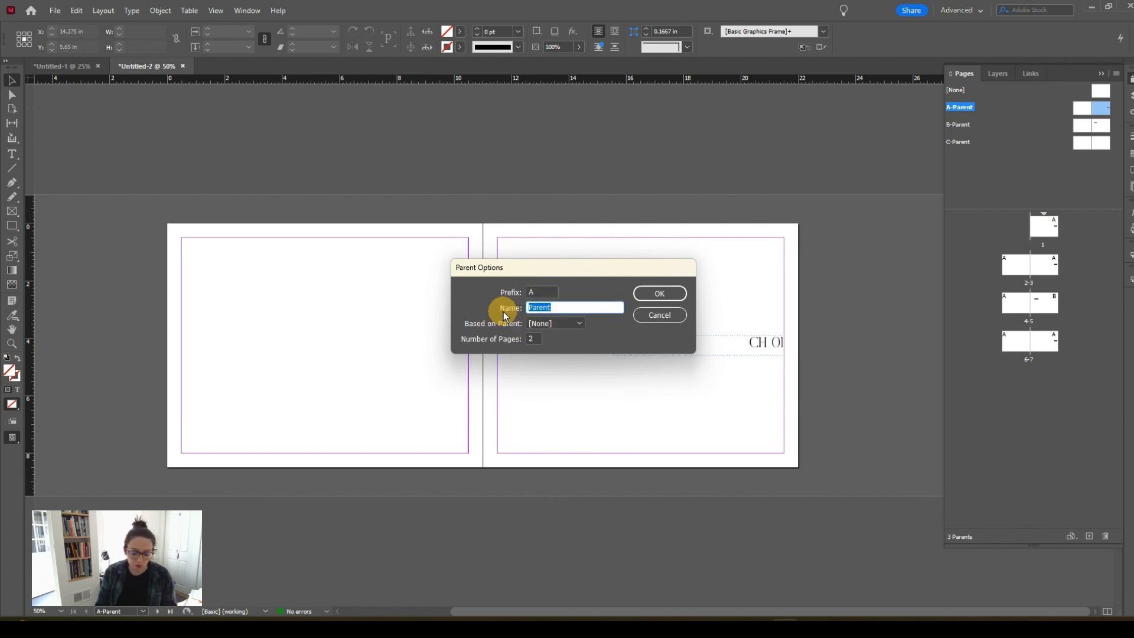
type("c")
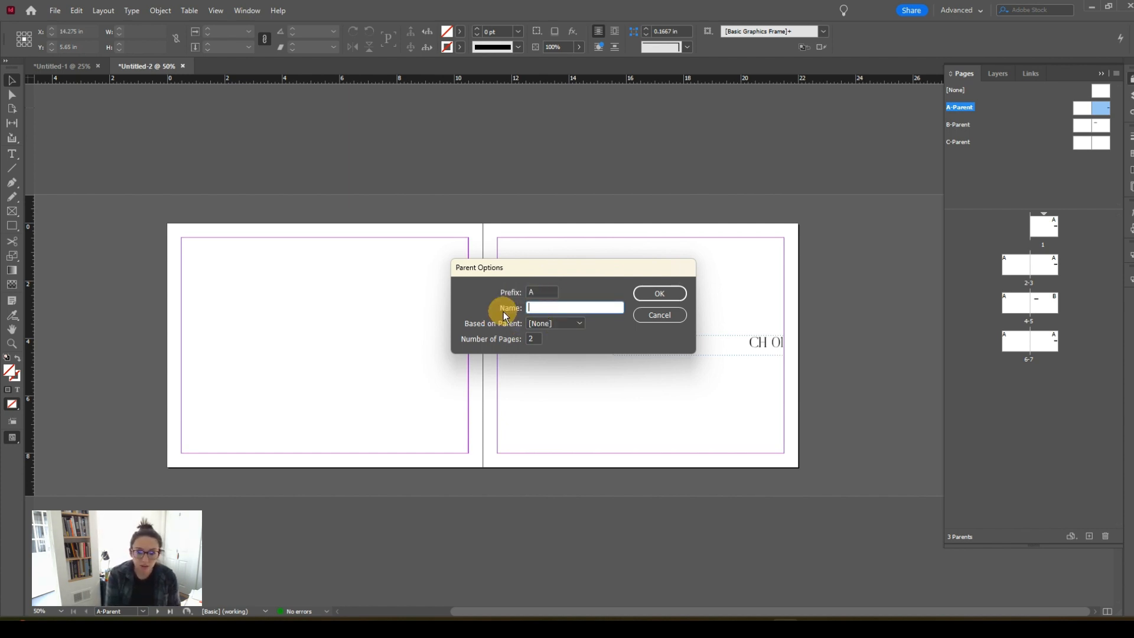
type("Chapter Heading")
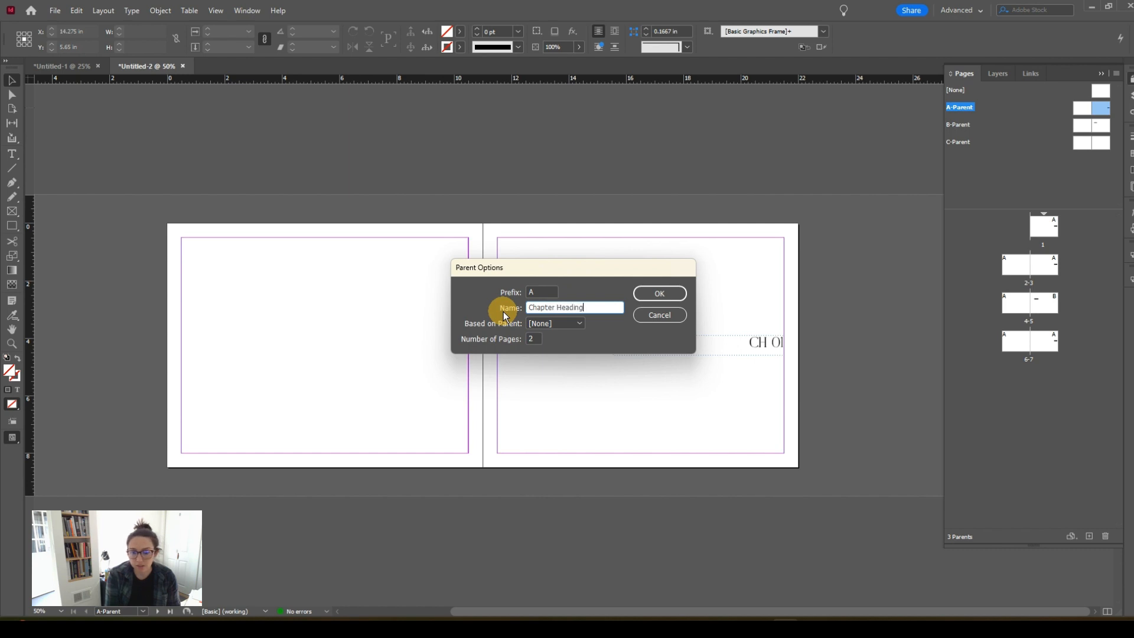
type("s")
double_click(540, 293)
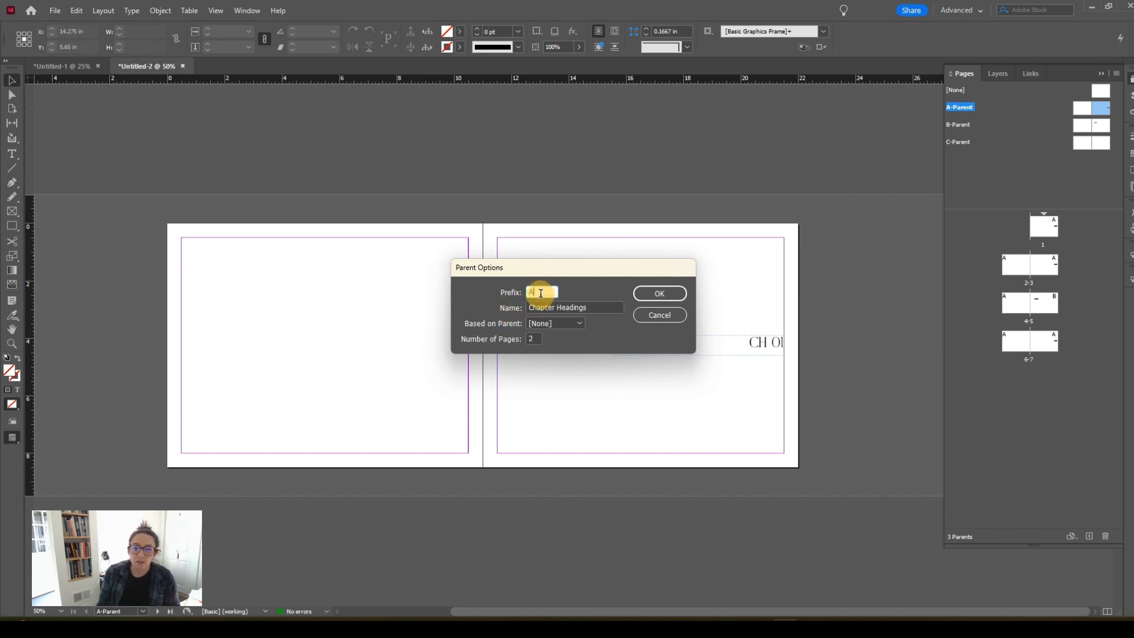
type("01")
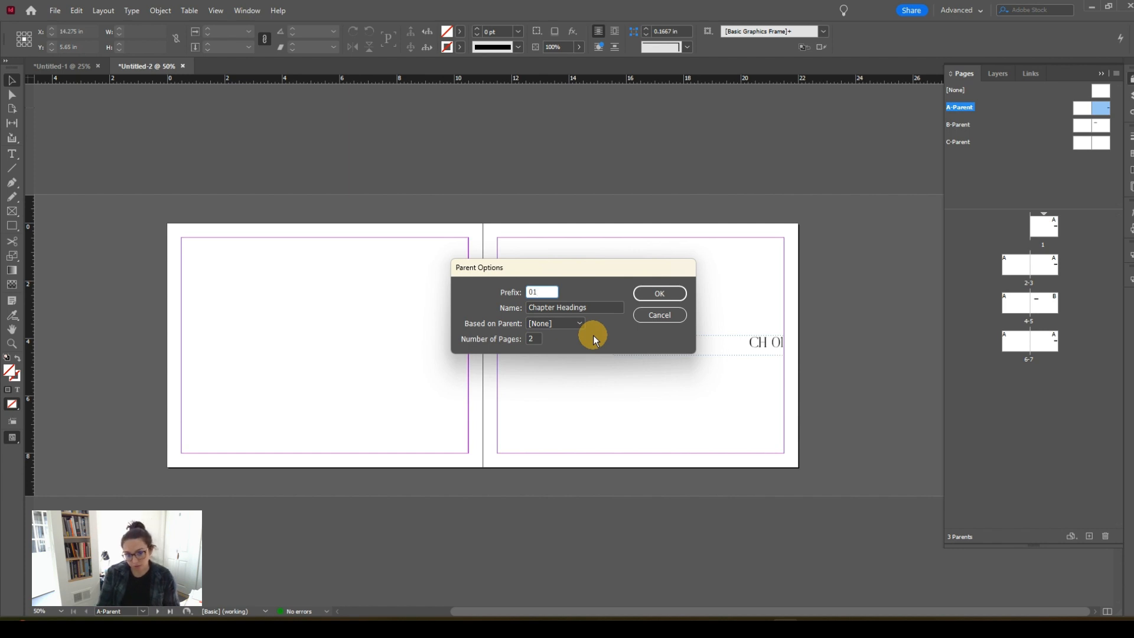
left_click(670, 292)
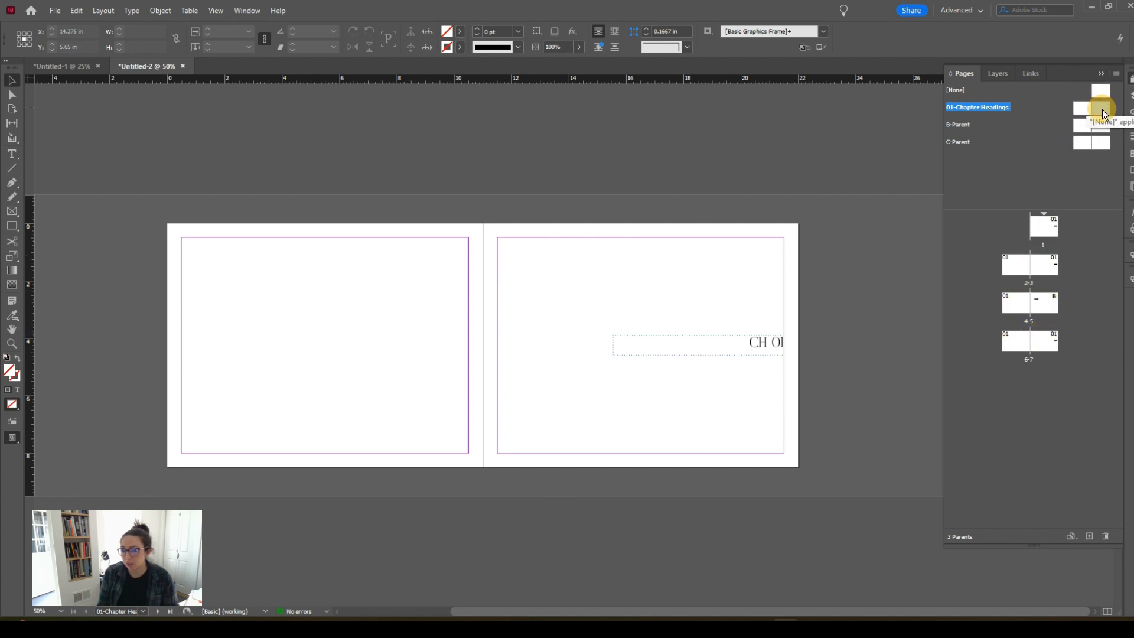
Apply the right page of 01-Chapter Headings to pages 5 and 7 and look through the document's spreads.
left_click_drag(1101, 108, 1056, 302)
left_click_drag(1103, 107, 1052, 342)
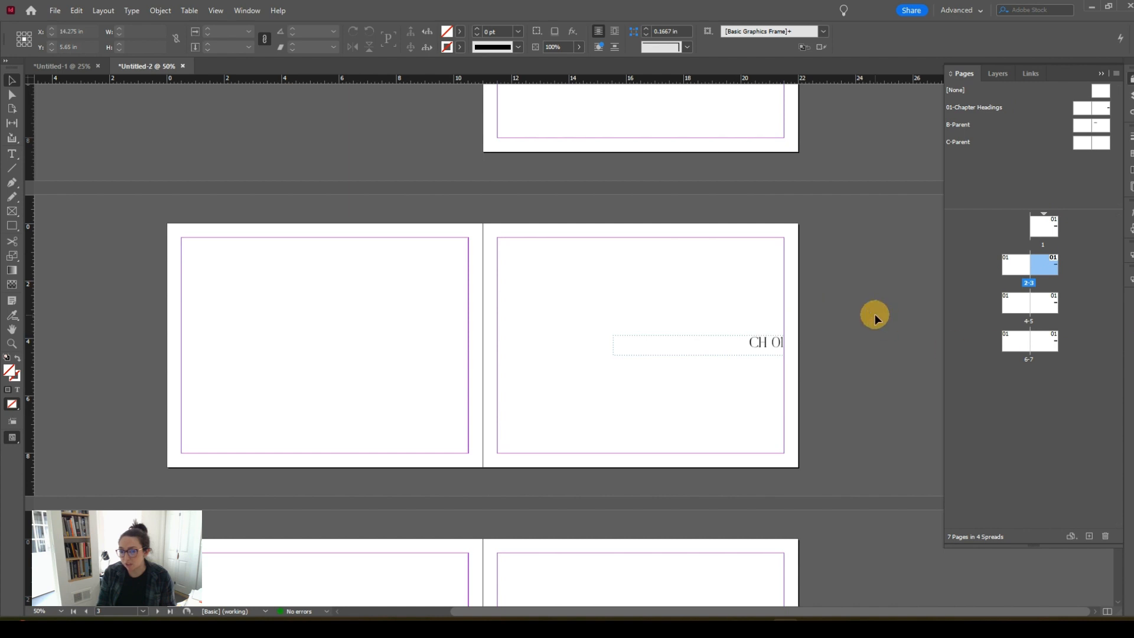
scroll(679, 356, "up", 4)
scroll(679, 356, "down", 5)
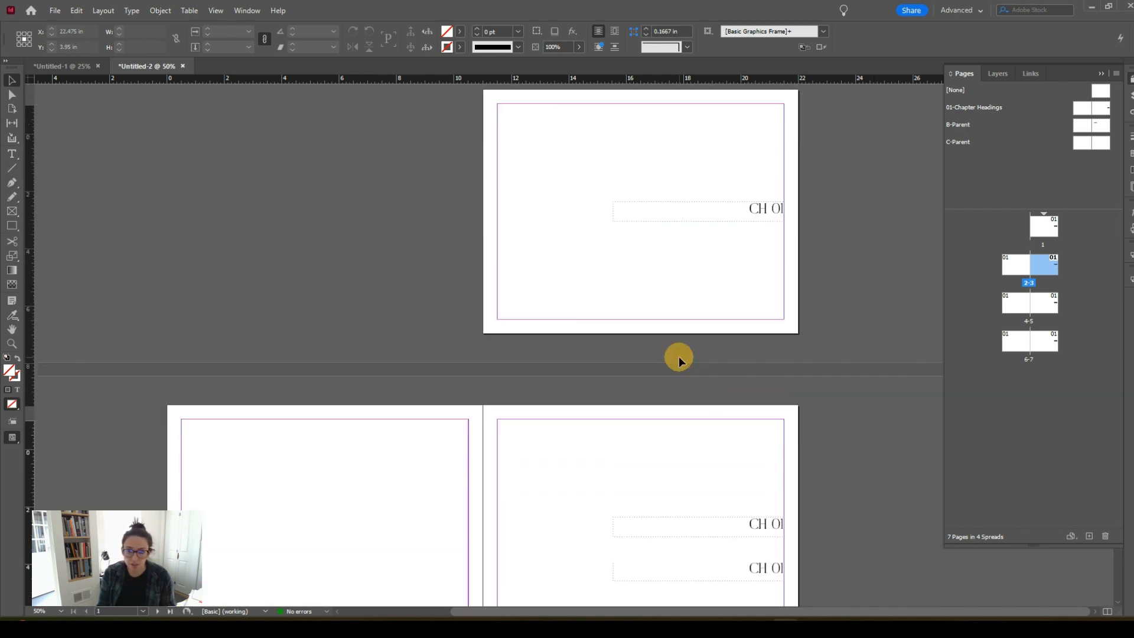
scroll(682, 363, "up", 5)
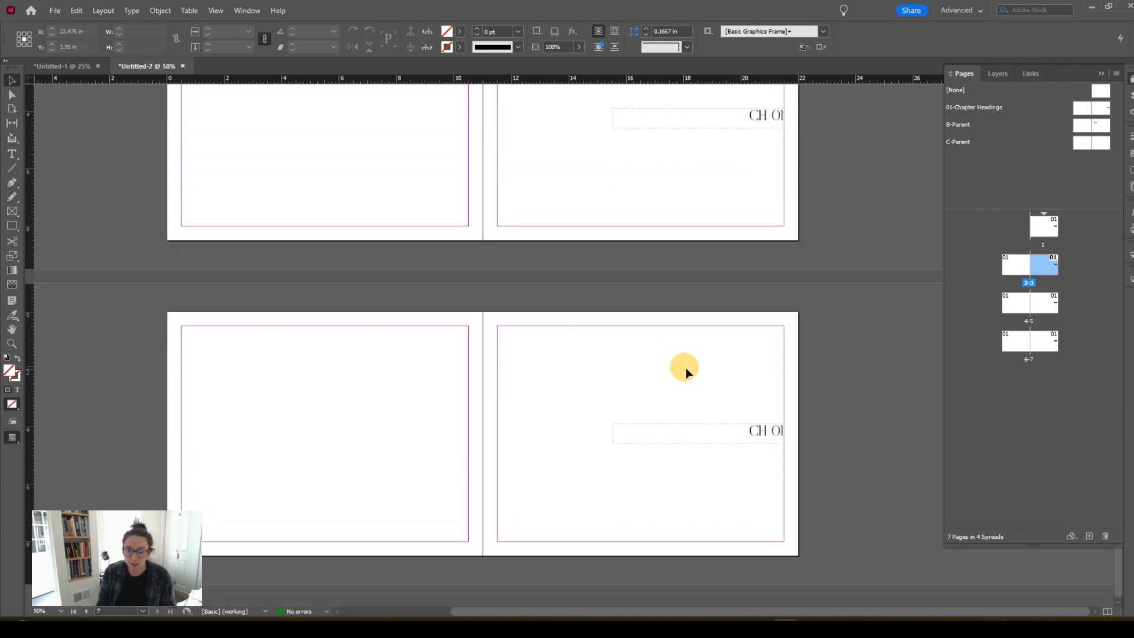
scroll(763, 453, "up", 3)
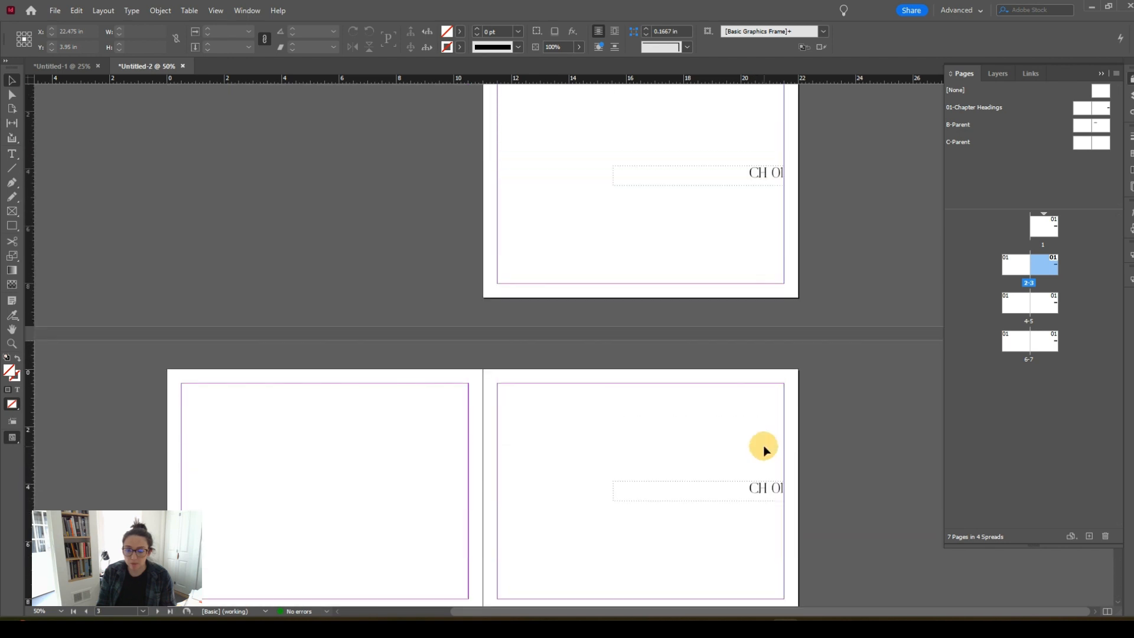
scroll(792, 268, "up", 1)
scroll(769, 258, "down", 3)
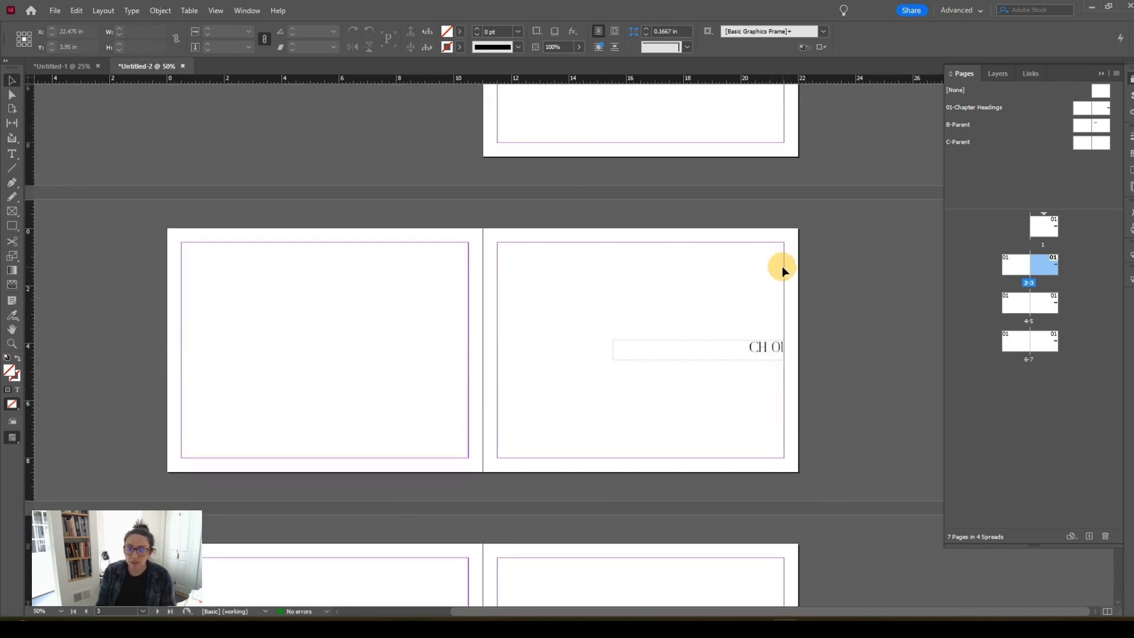
scroll(777, 268, "down", 2)
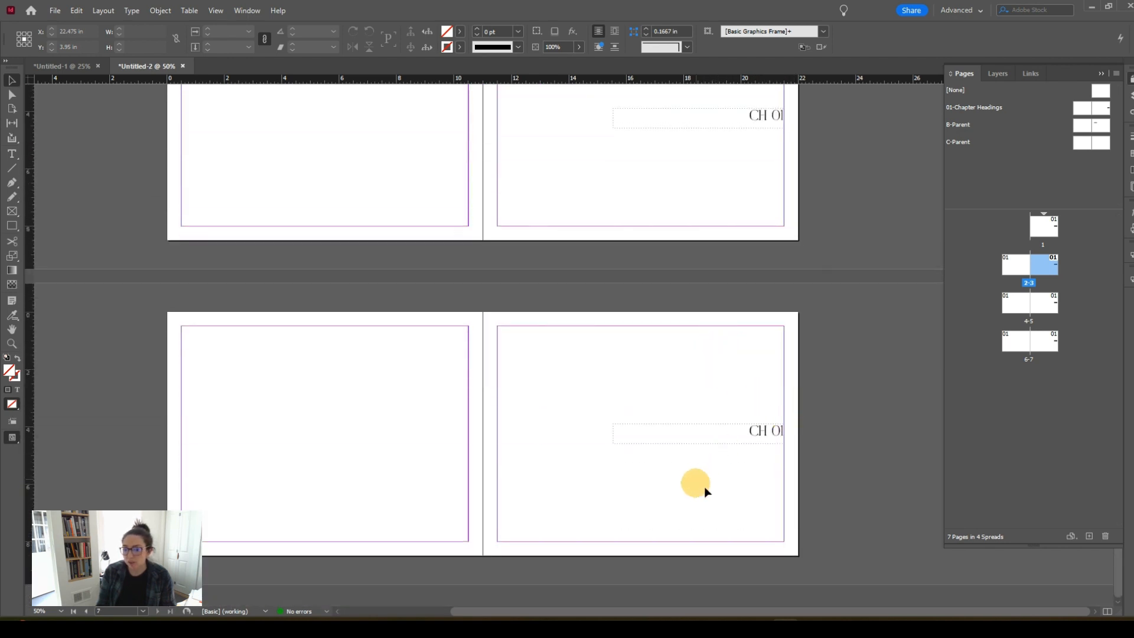
Move the "CH 01" frame to the top margin on the 01-Chapter Headings right page and check the document's pages.
double_click(1102, 104)
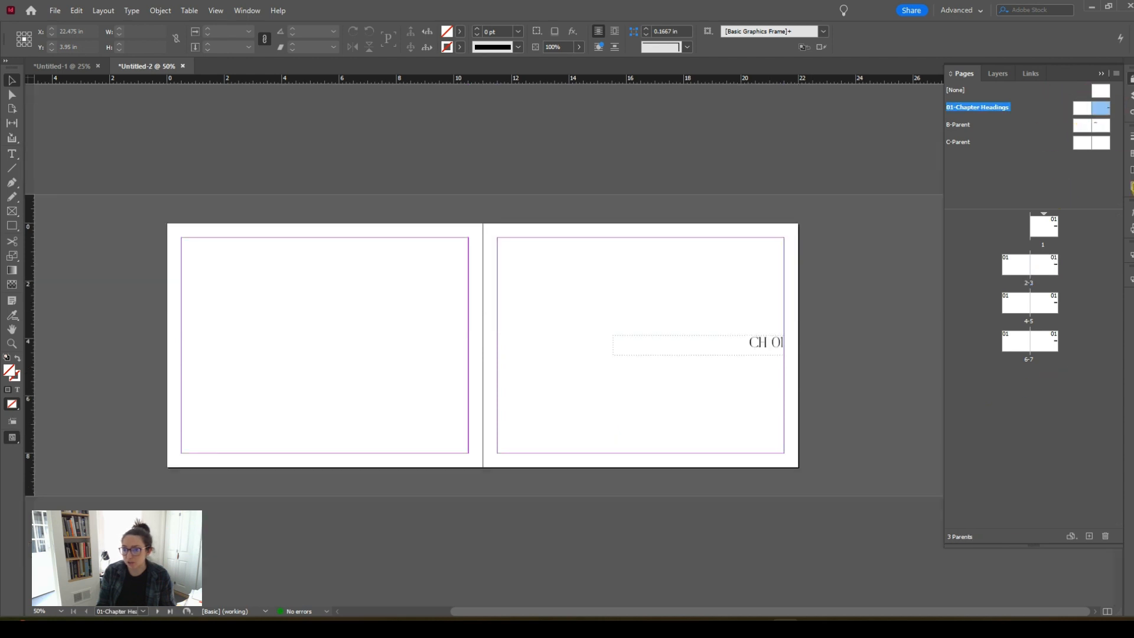
left_click(767, 344)
left_click_drag(768, 344, 769, 253)
left_click(823, 310)
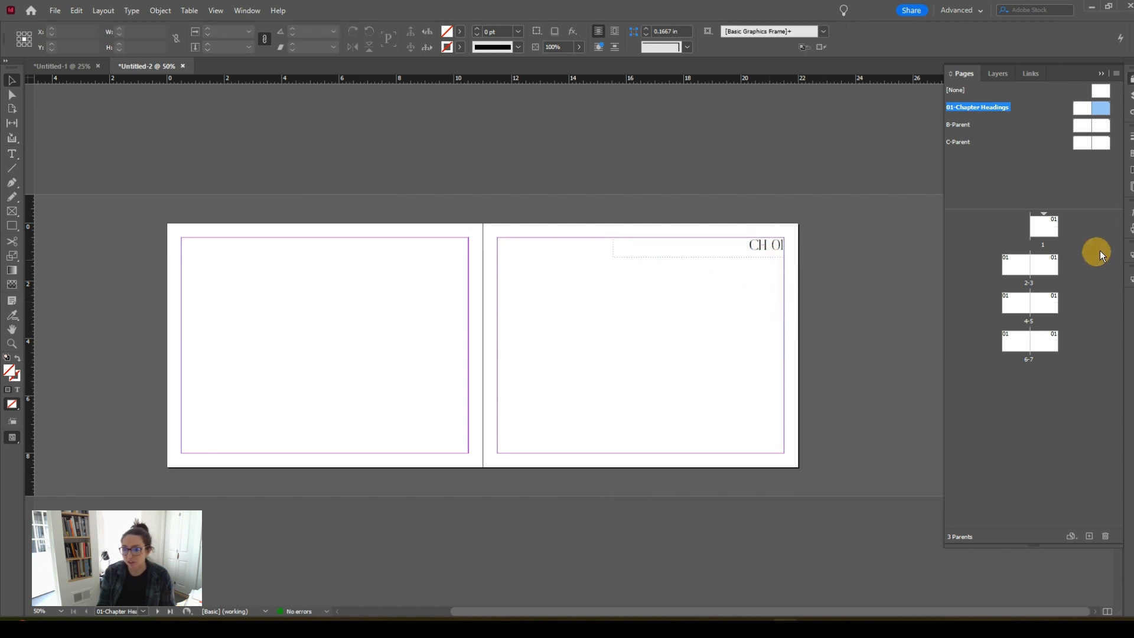
double_click(1050, 268)
scroll(724, 309, "up", 4)
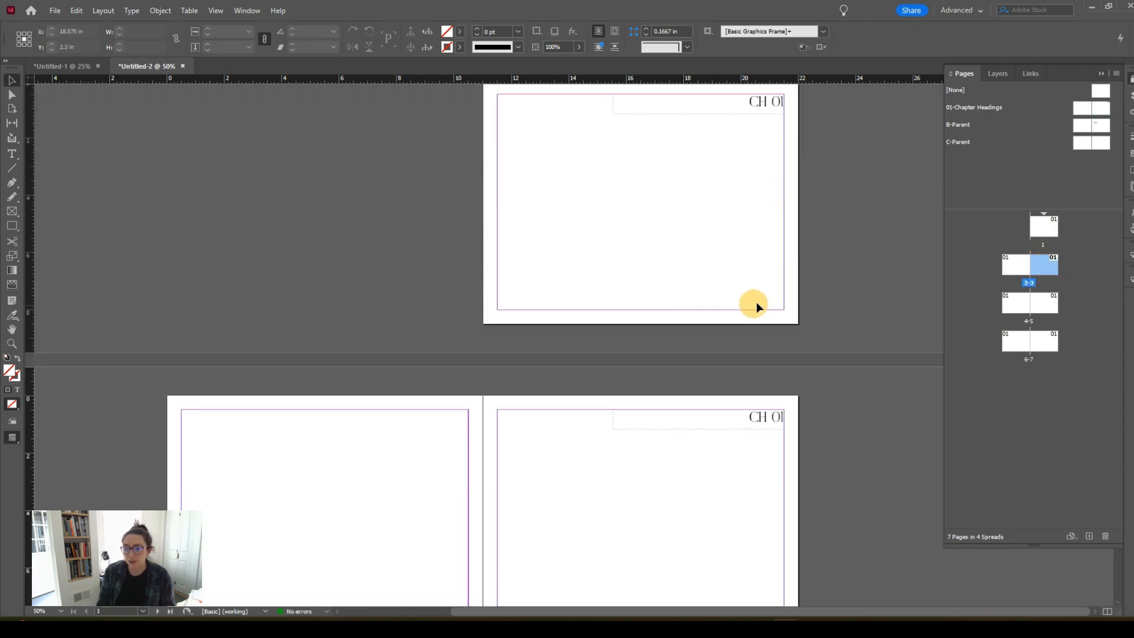
scroll(730, 267, "down", 2)
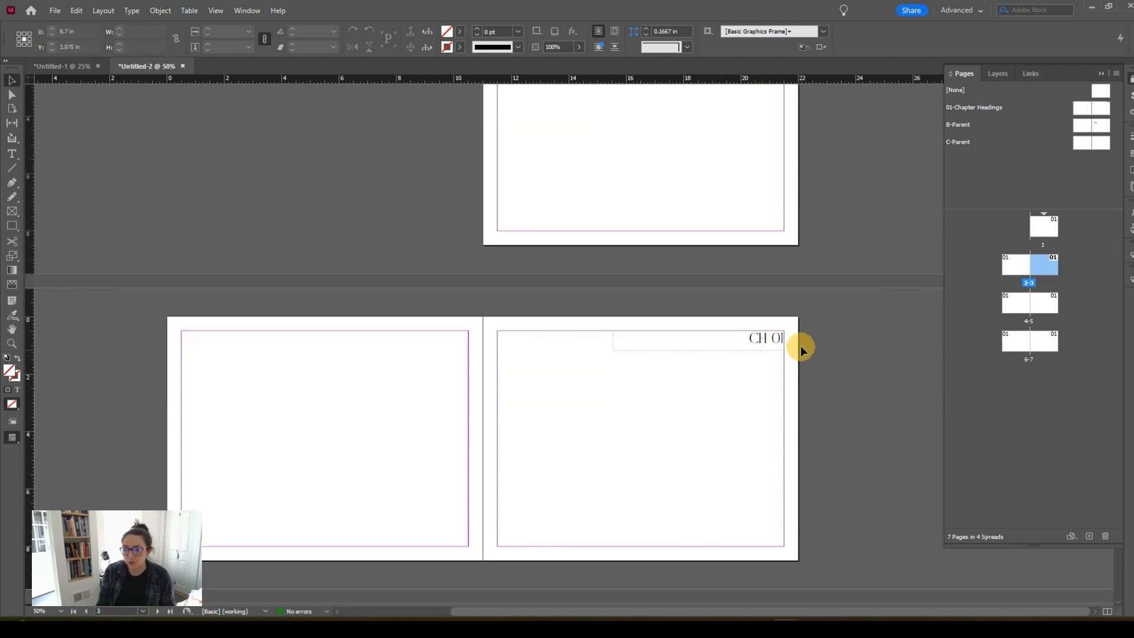
scroll(806, 369, "down", 8)
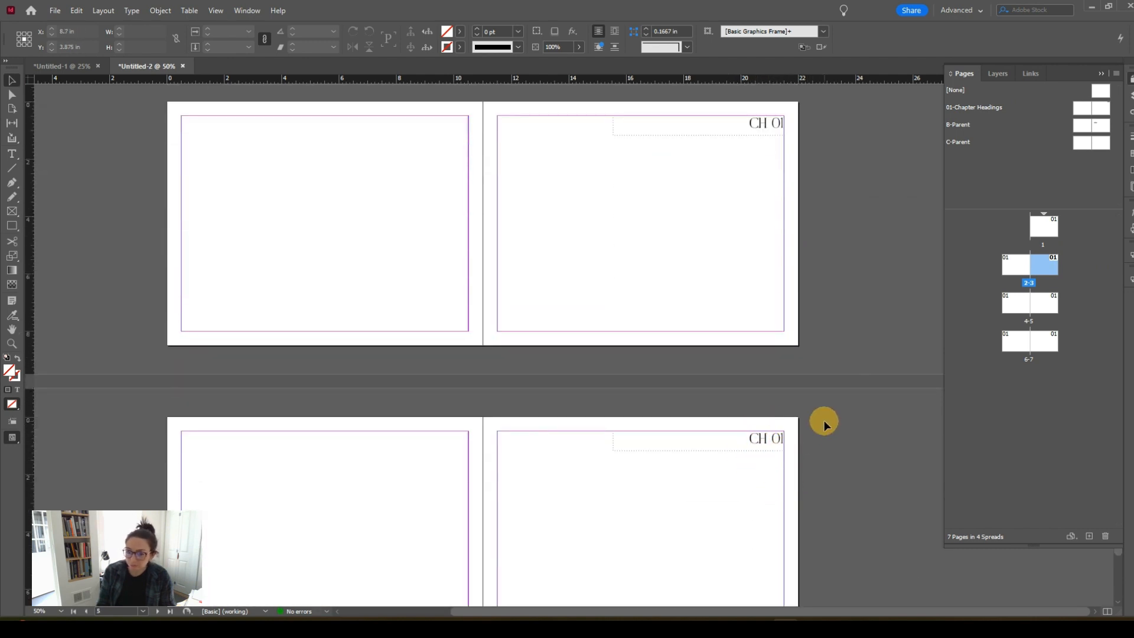
scroll(842, 263, "down", 1)
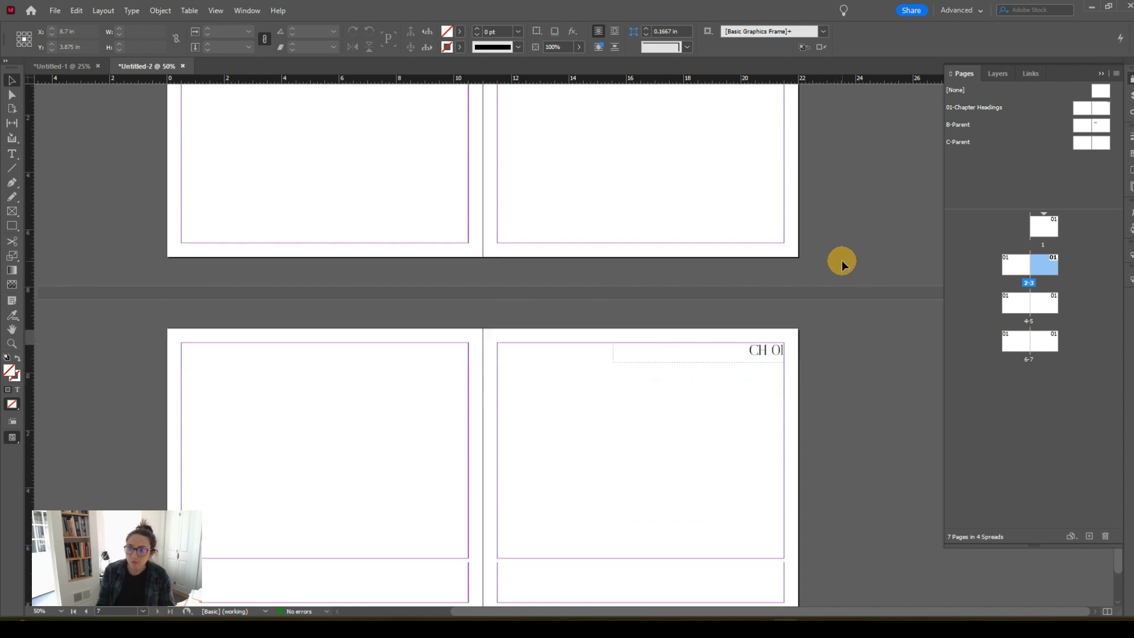
Copy the "CH 01" text frame from the right page of the 01-Chapter Headings parent.
left_click(965, 125)
double_click(1092, 109)
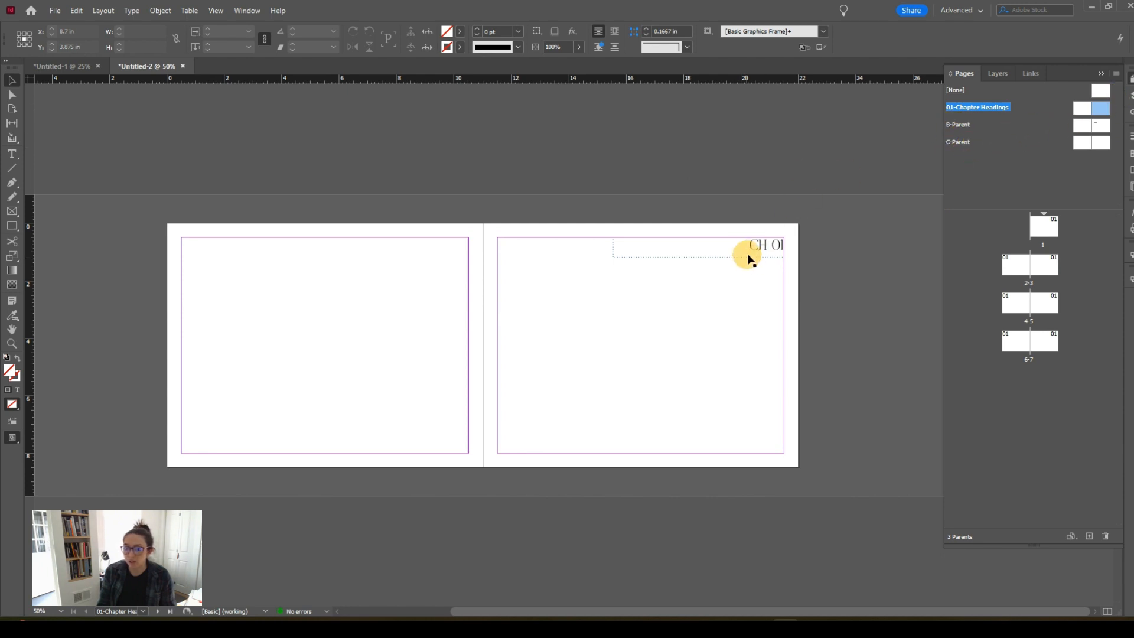
left_click(775, 254)
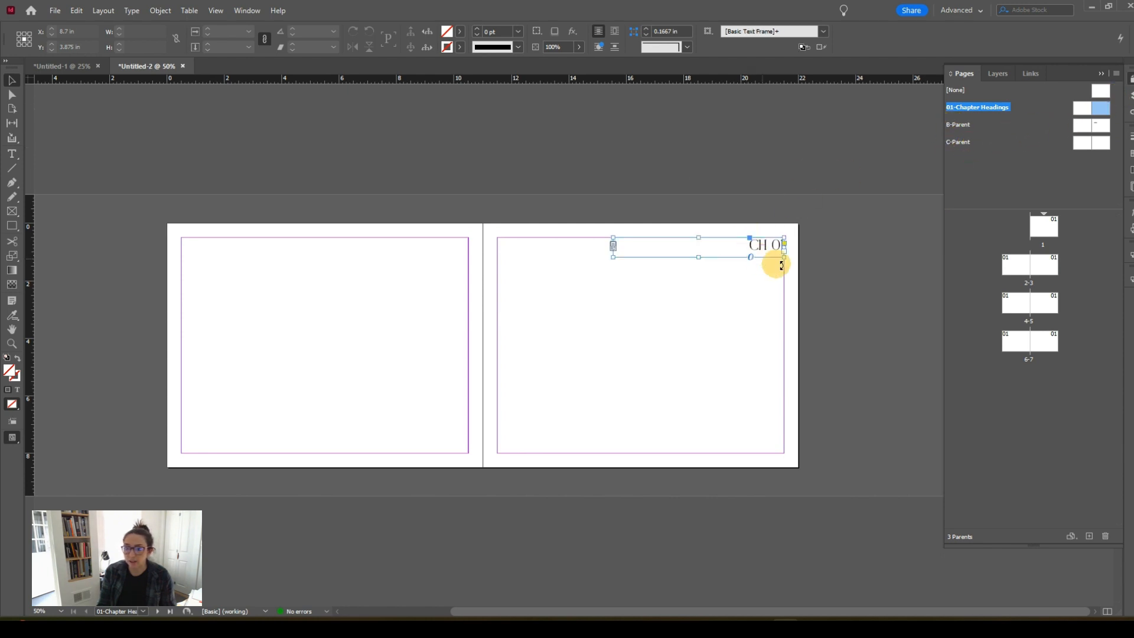
right_click(720, 276)
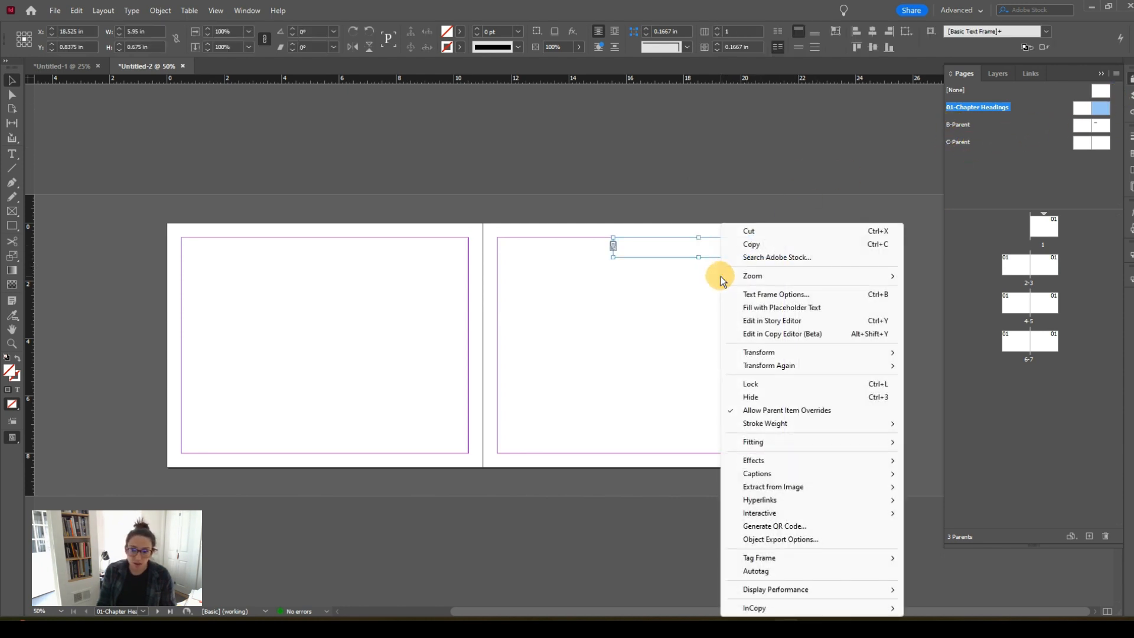
left_click(755, 245)
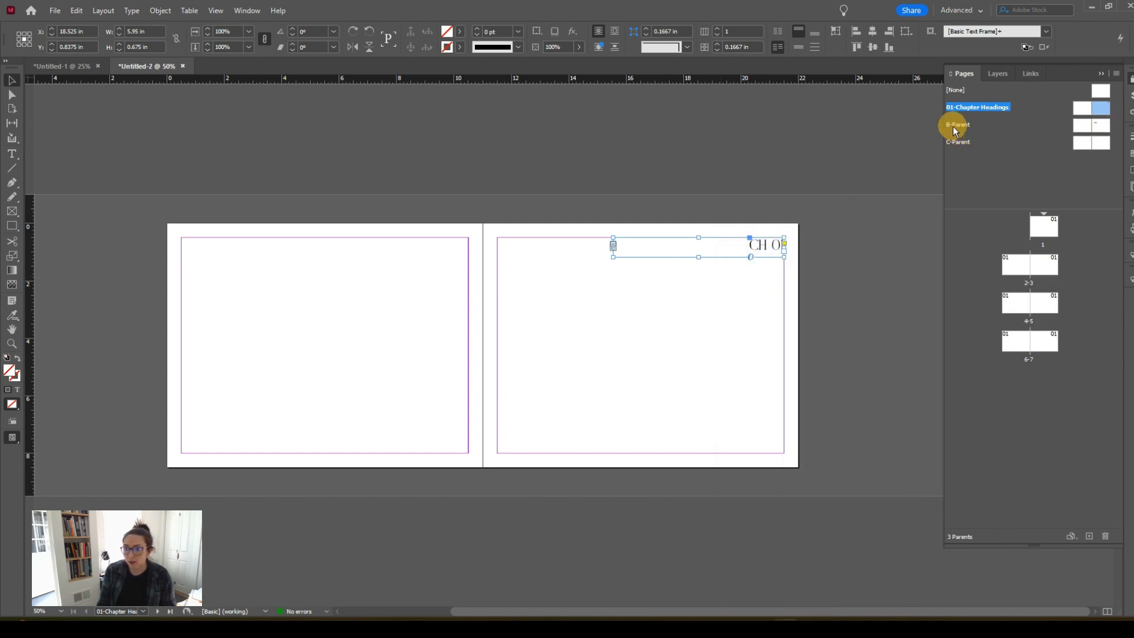
Replace the "No, It's Not!" frame on B-Parent's right page with the copied heading frame, pasted in place.
double_click(1102, 124)
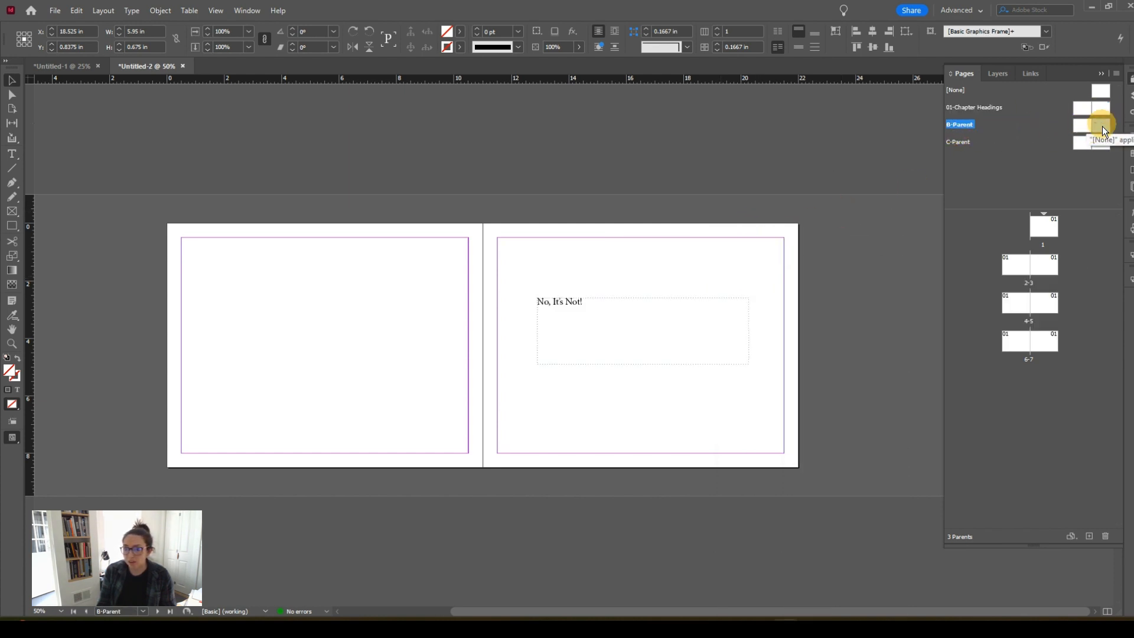
left_click(546, 307)
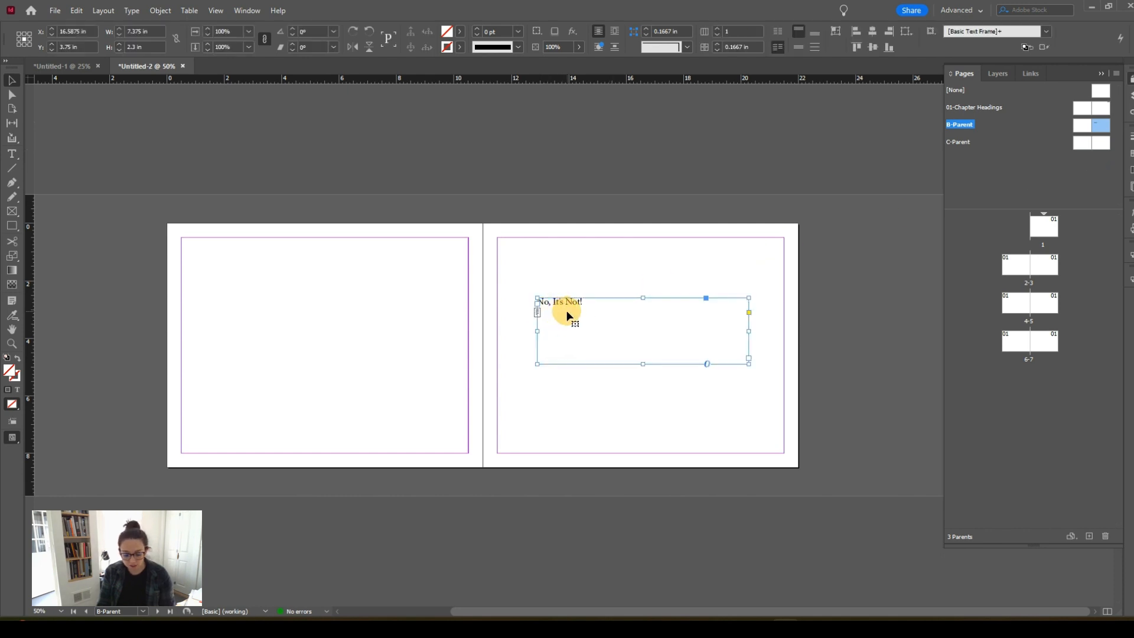
key("Delete")
right_click(600, 274)
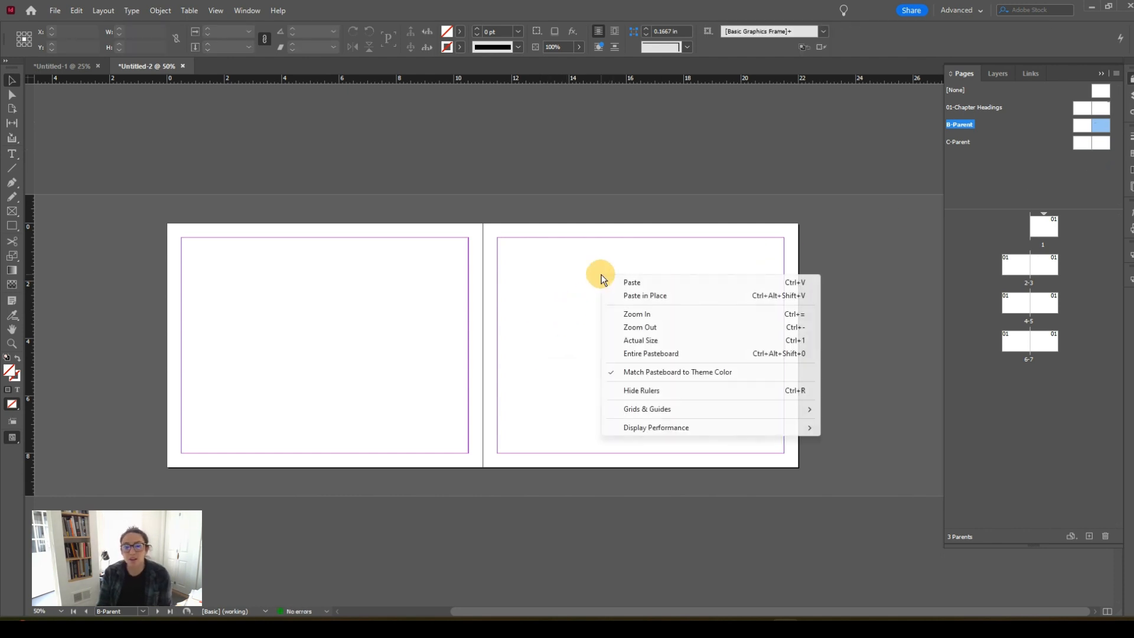
left_click(646, 295)
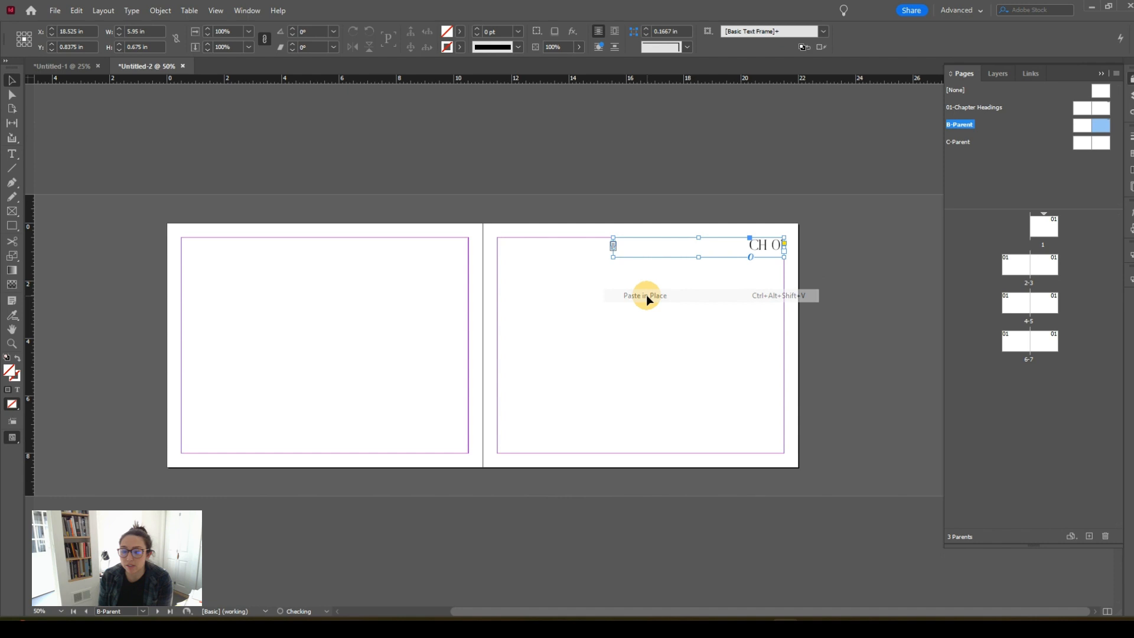
left_click(735, 275)
Change the pasted heading on B-Parent's right page to read "CH 02".
key("ctrl+=")
key("ctrl+=")
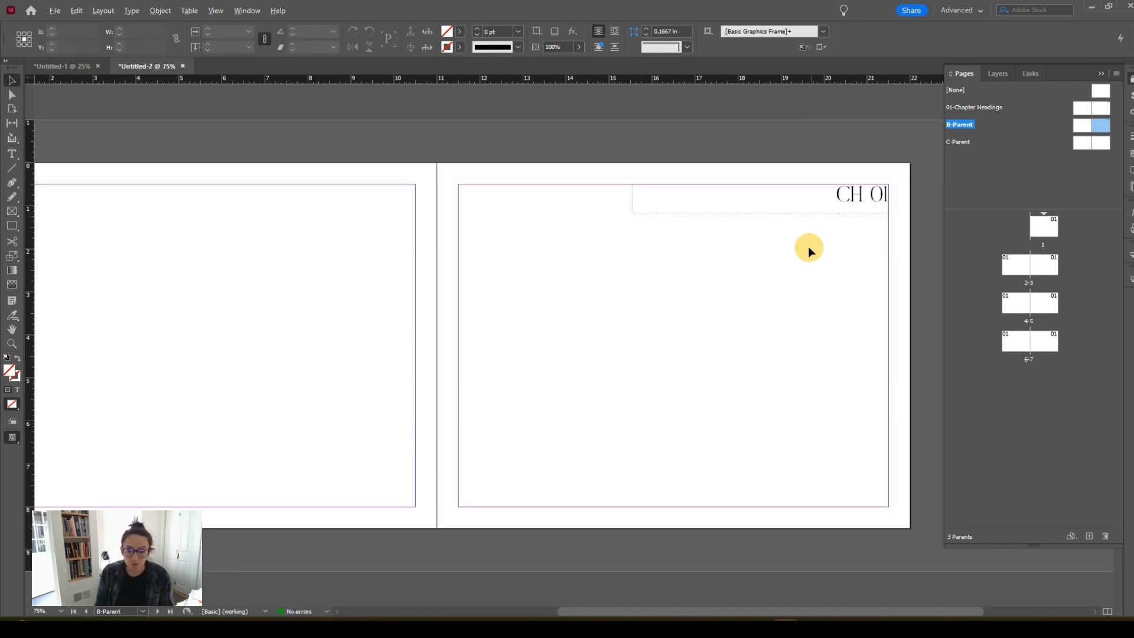
double_click(903, 200)
left_click_drag(907, 199, 914, 202)
type("2")
key("Escape")
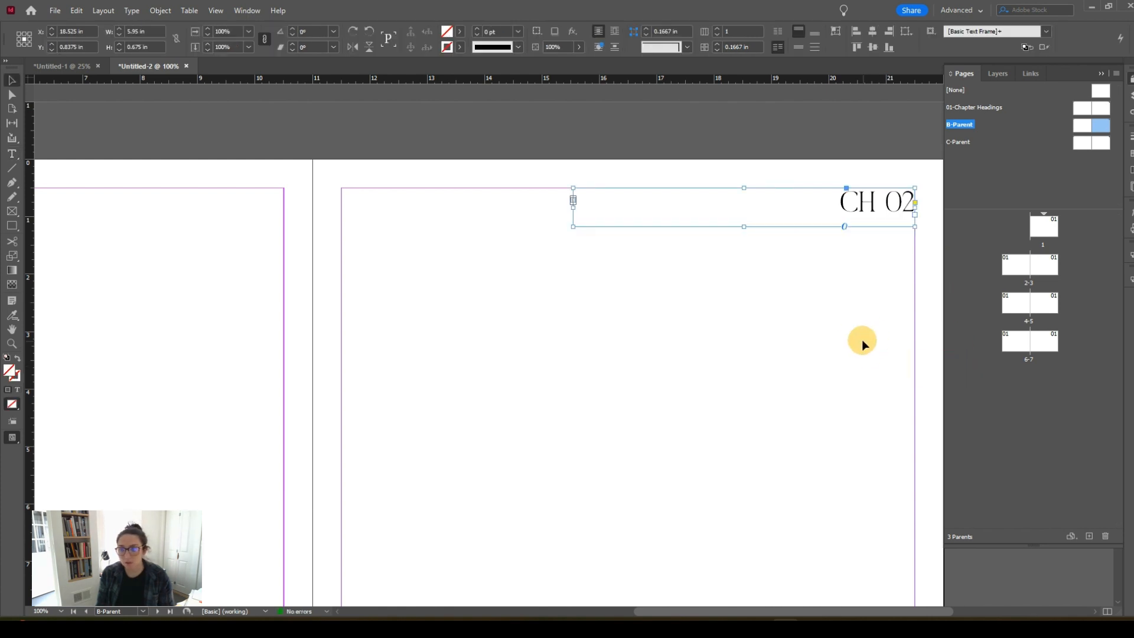
left_click(862, 339)
key("ctrl+-")
key("ctrl+-")
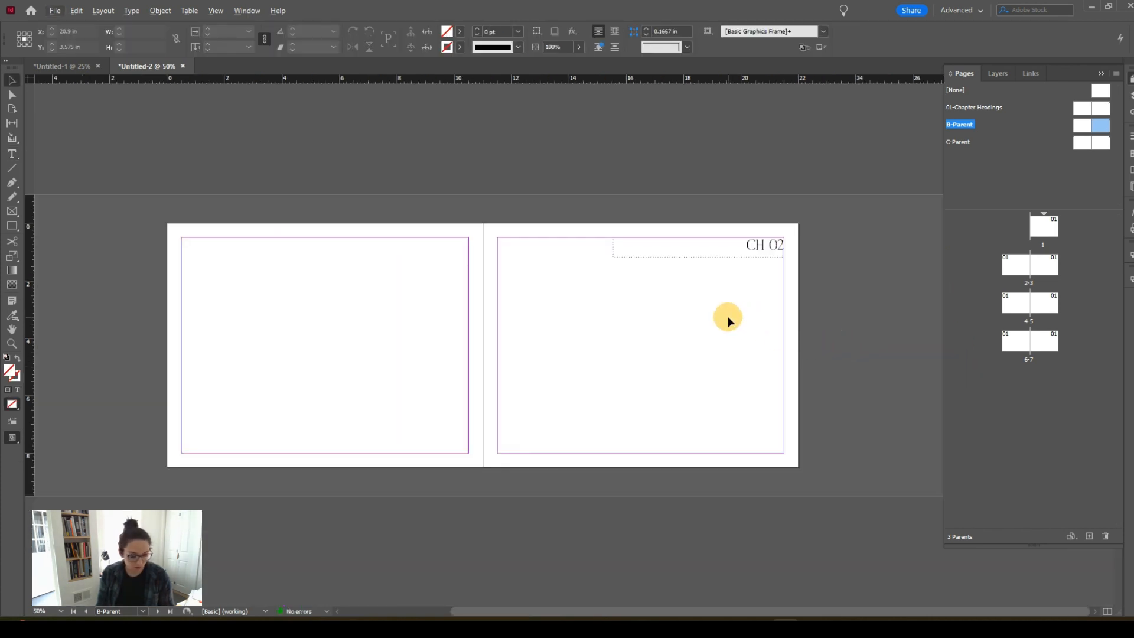
Compare the B-Parent spread in preview and normal view to check how the heading sits on the page.
key("w")
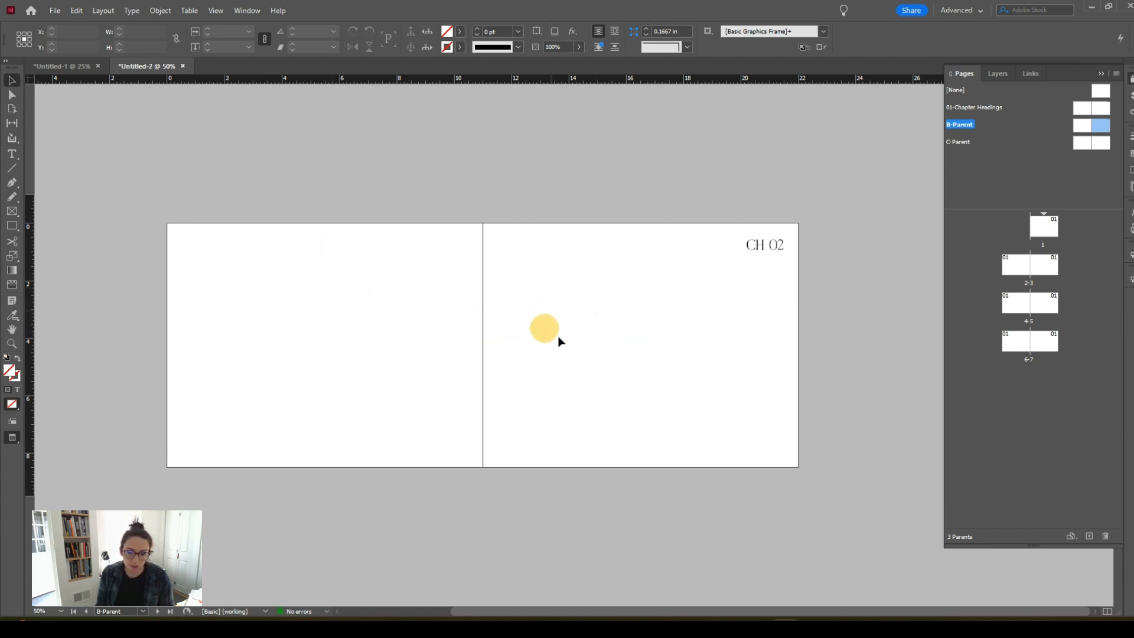
key("w")
key("w")
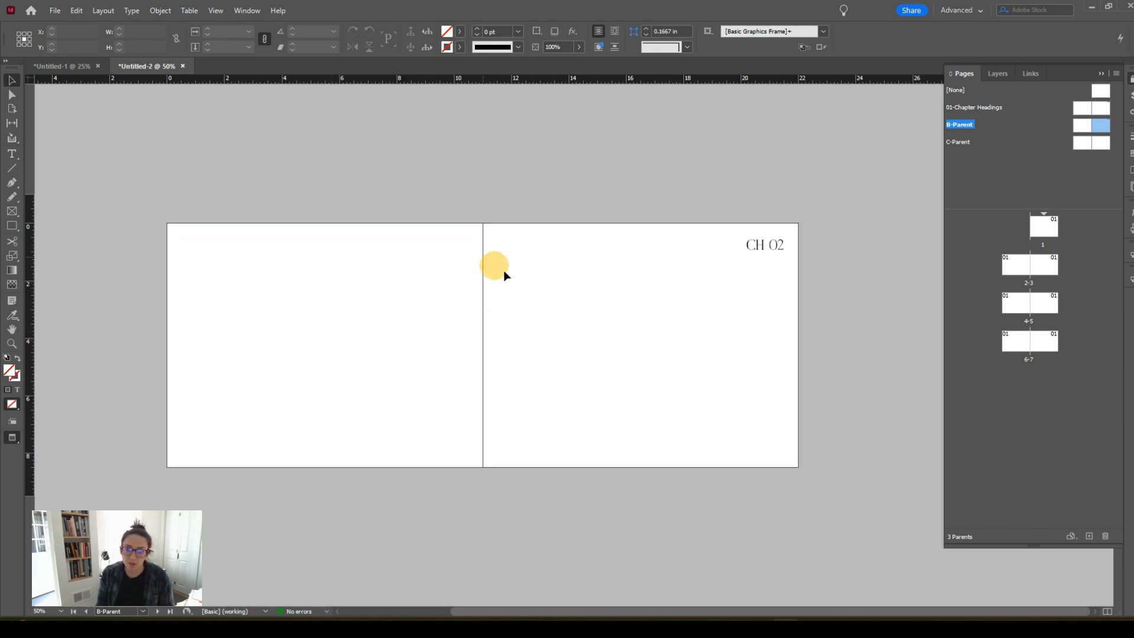
key("w")
key("w")
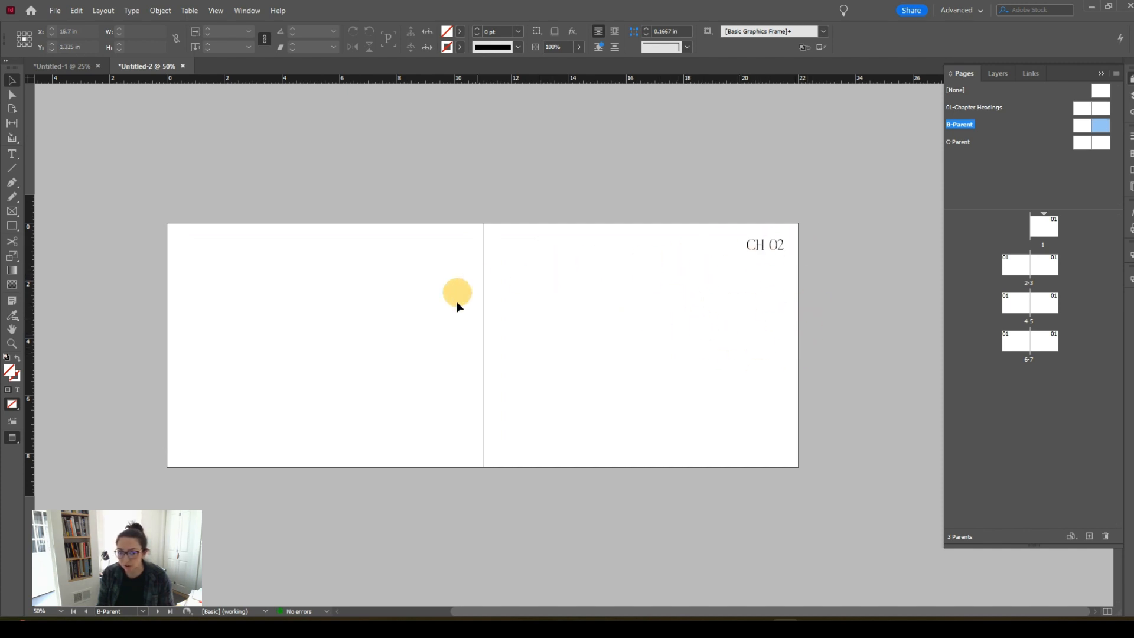
key("w")
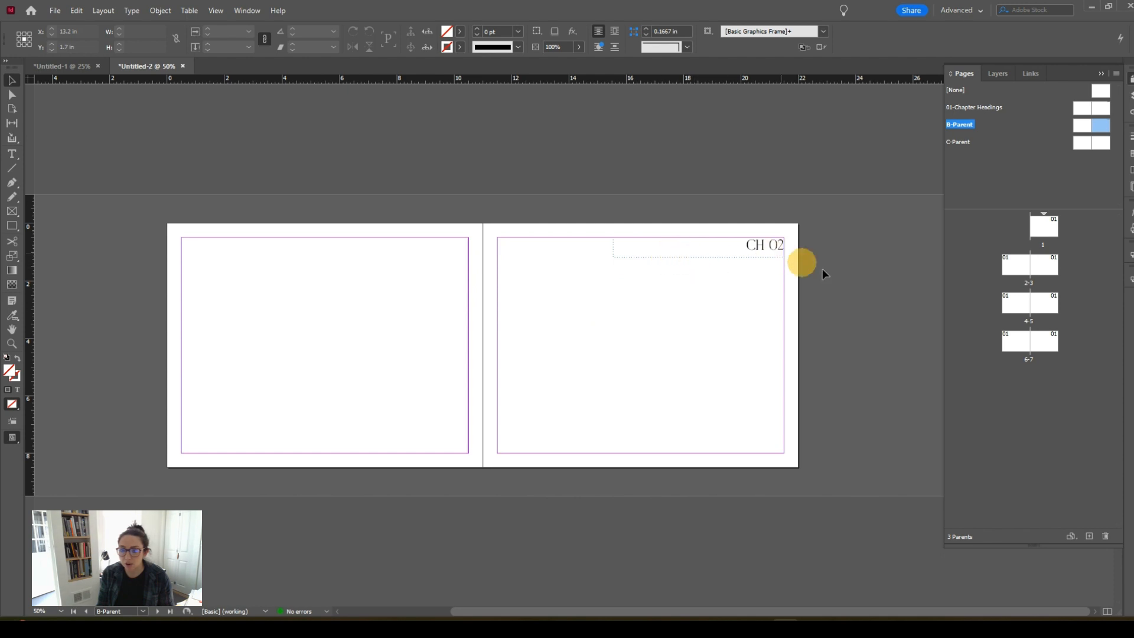
Add six pages after page 7 to extend the document to 13 pages.
double_click(1044, 343)
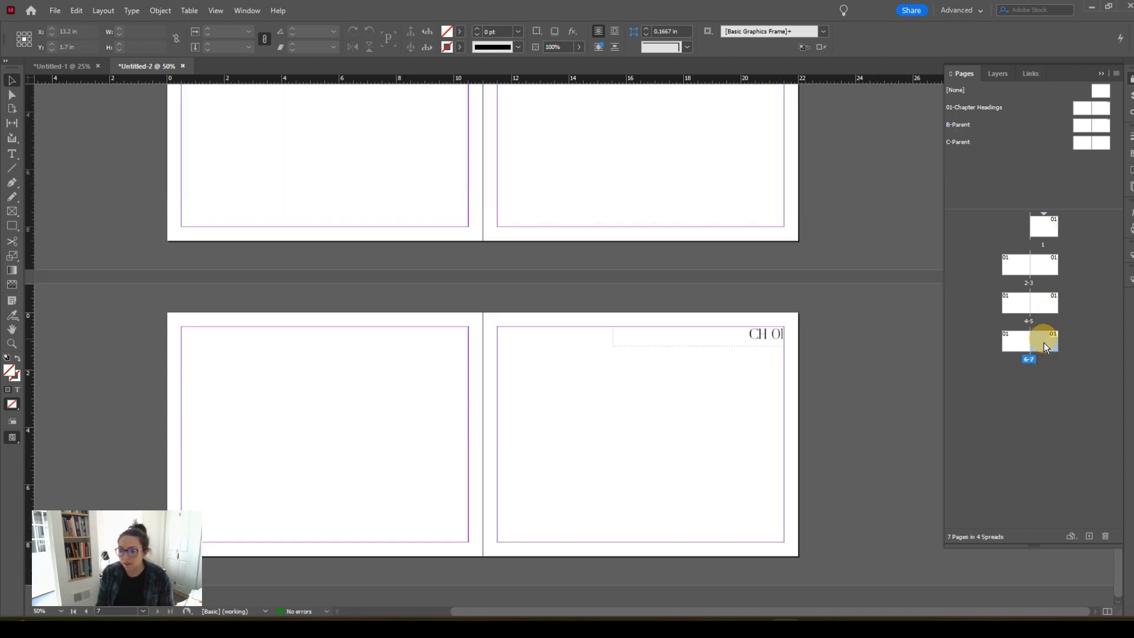
scroll(709, 363, "down", 1)
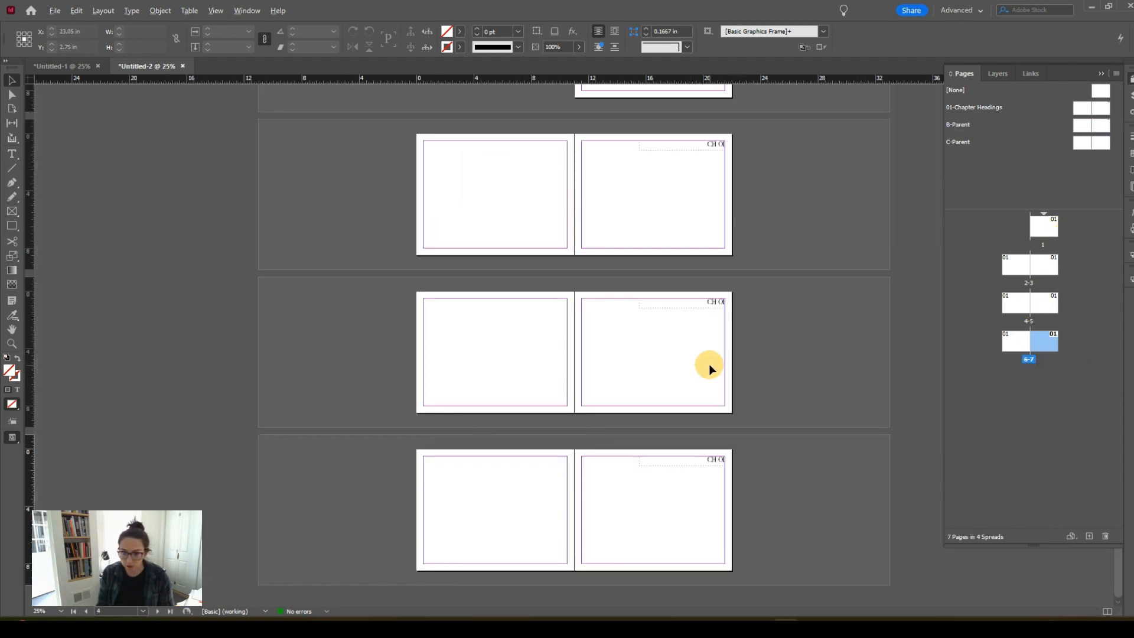
left_click(1089, 536)
left_click(1088, 535)
left_click(1089, 535)
left_click(1089, 536)
left_click(1089, 536)
left_click(1089, 535)
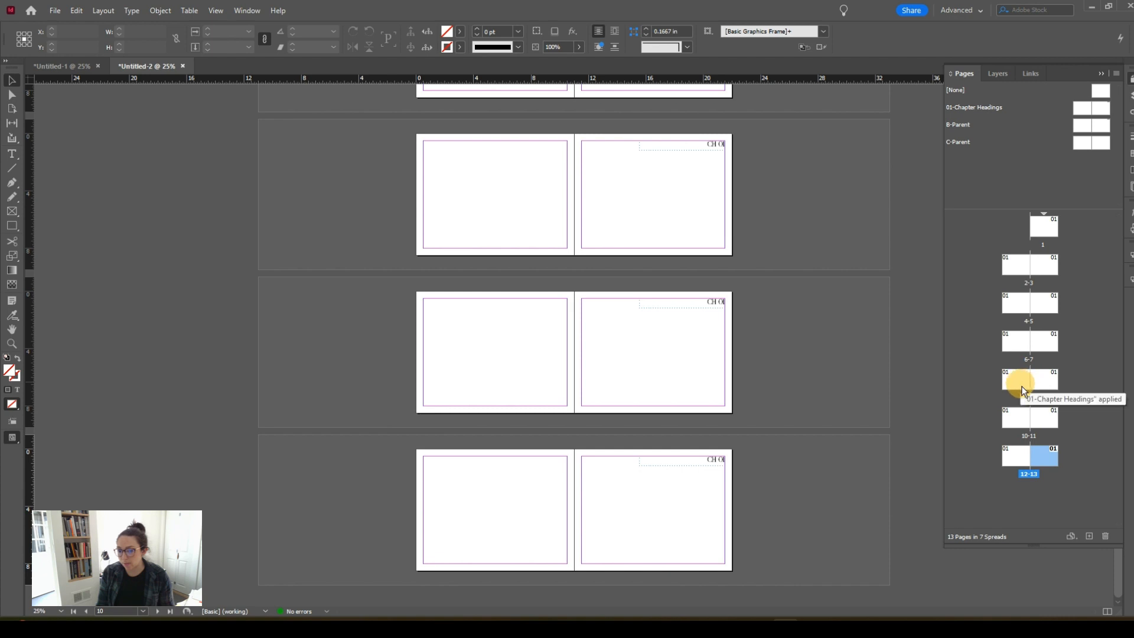
Change B-Parent's prefix to 02 and its name to "Chapter Headings".
left_click(983, 124)
right_click(968, 126)
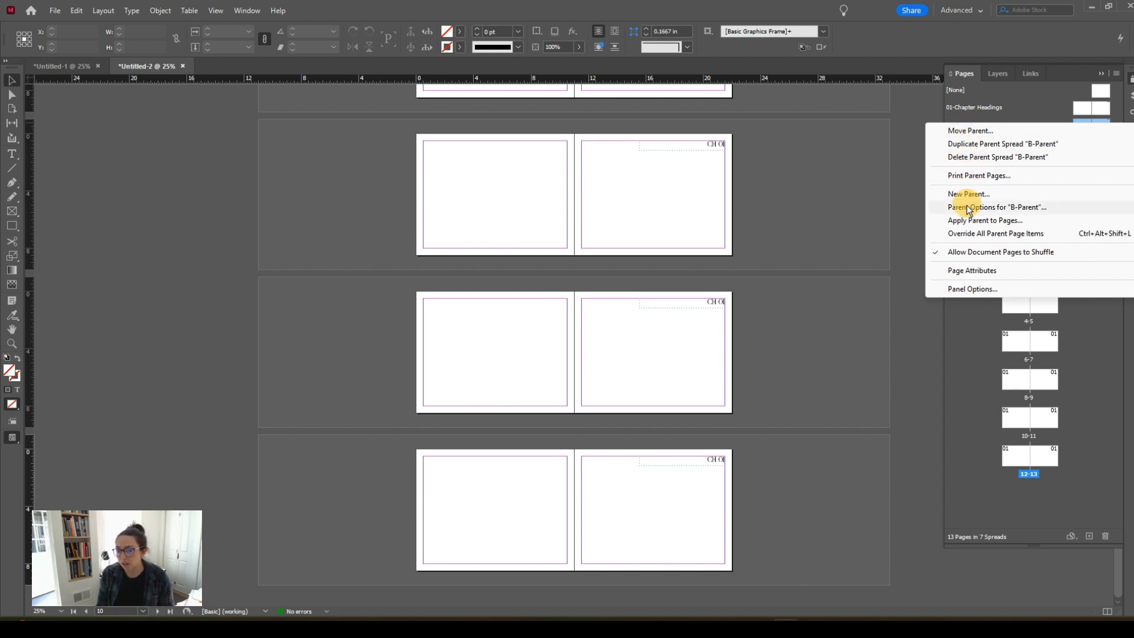
left_click(1015, 207)
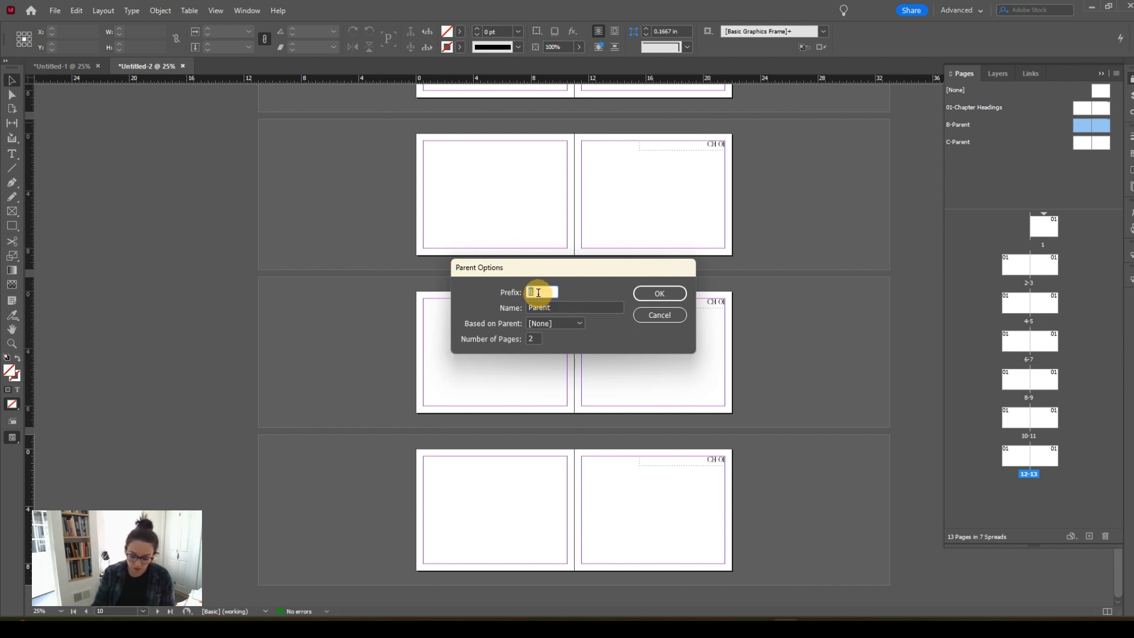
type("02")
key("Tab")
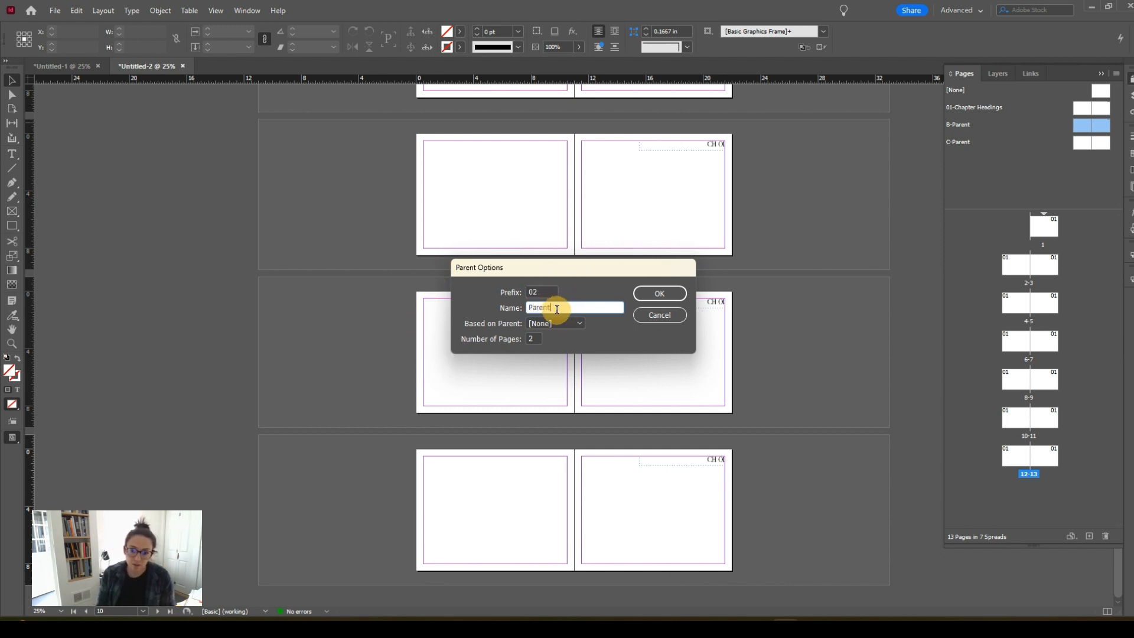
type("Chapter Head")
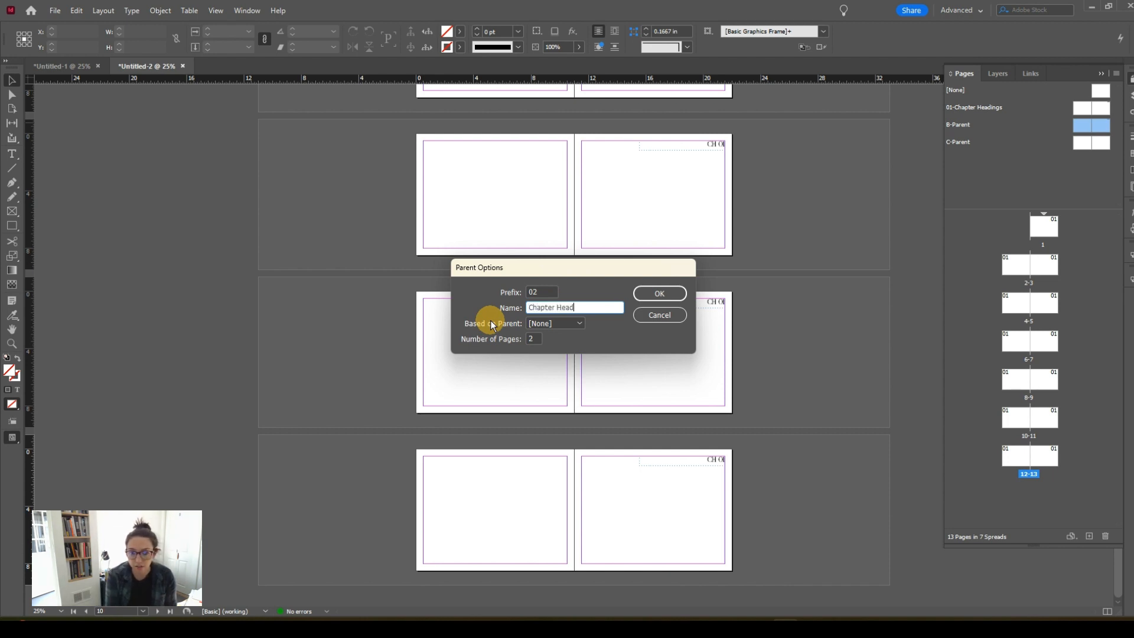
type("ings")
key("Return")
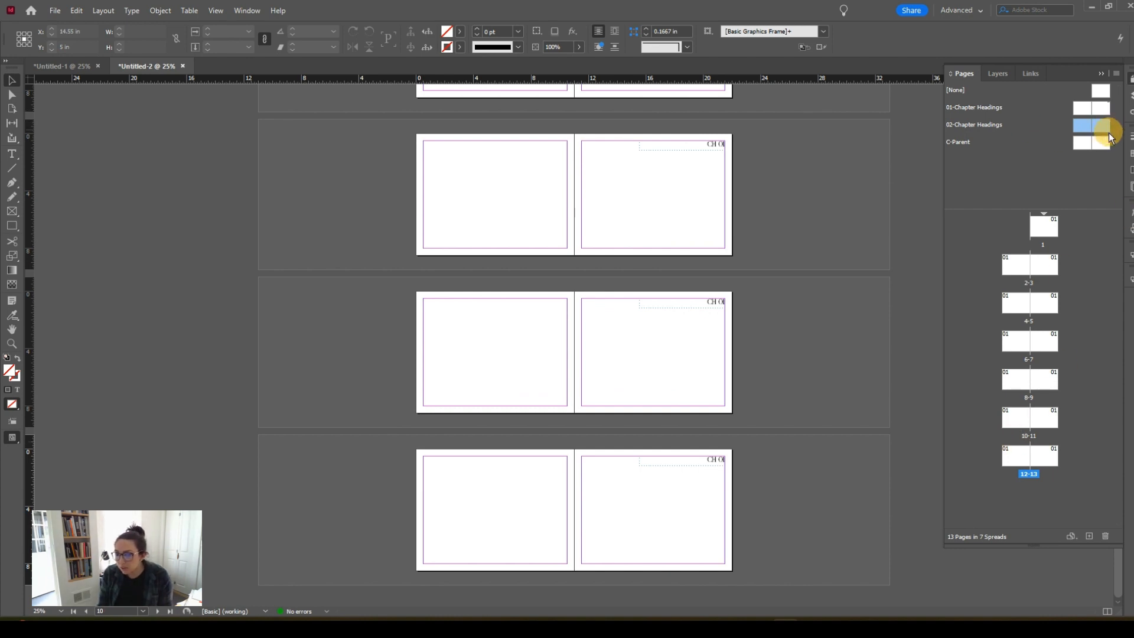
Apply the 02-Chapter Headings parent to pages 8 through 13 and look through the spreads from page 4 onward.
left_click_drag(1092, 121, 1021, 380)
left_click_drag(1100, 140, 1043, 376)
left_click_drag(1091, 124, 1044, 406)
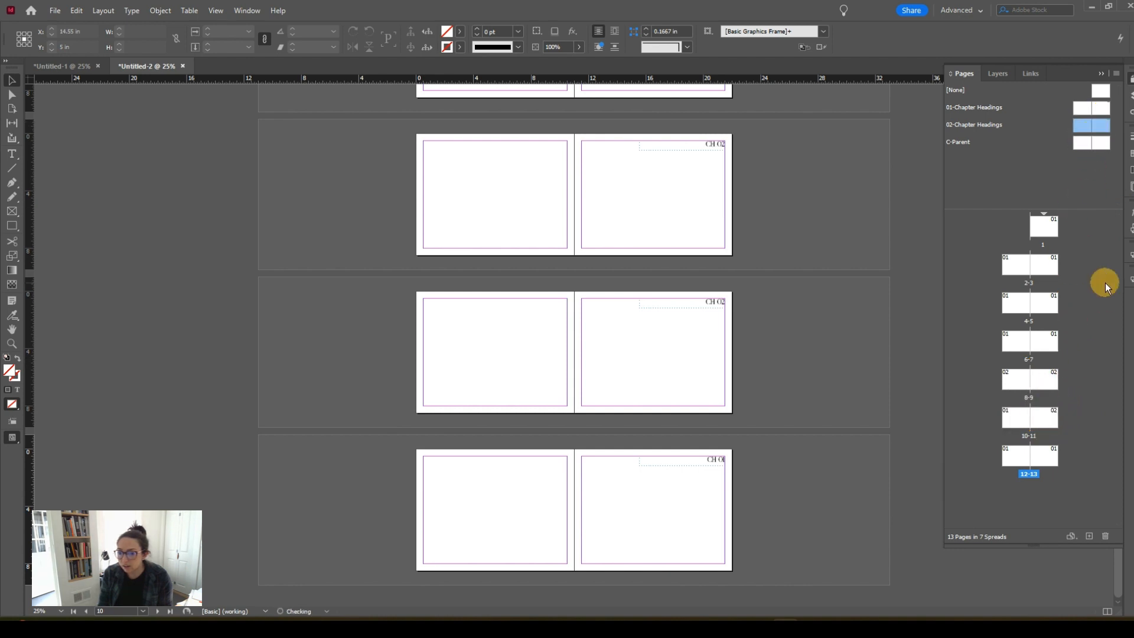
left_click_drag(1104, 124, 1019, 407)
left_click_drag(1096, 124, 1027, 447)
left_click_drag(1105, 131, 1043, 453)
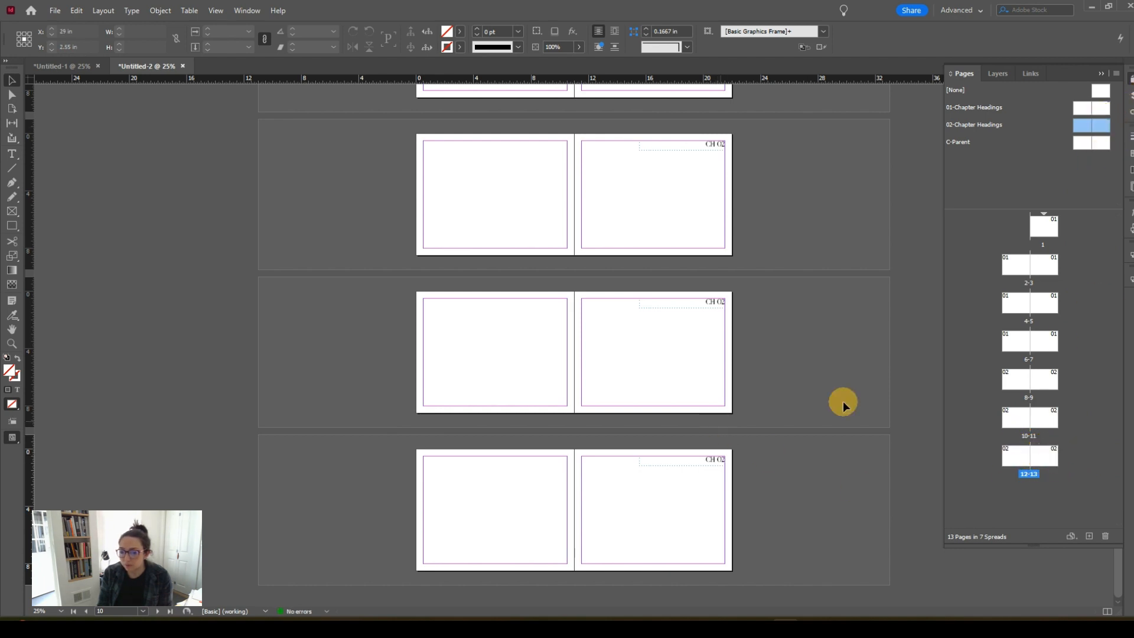
double_click(1018, 303)
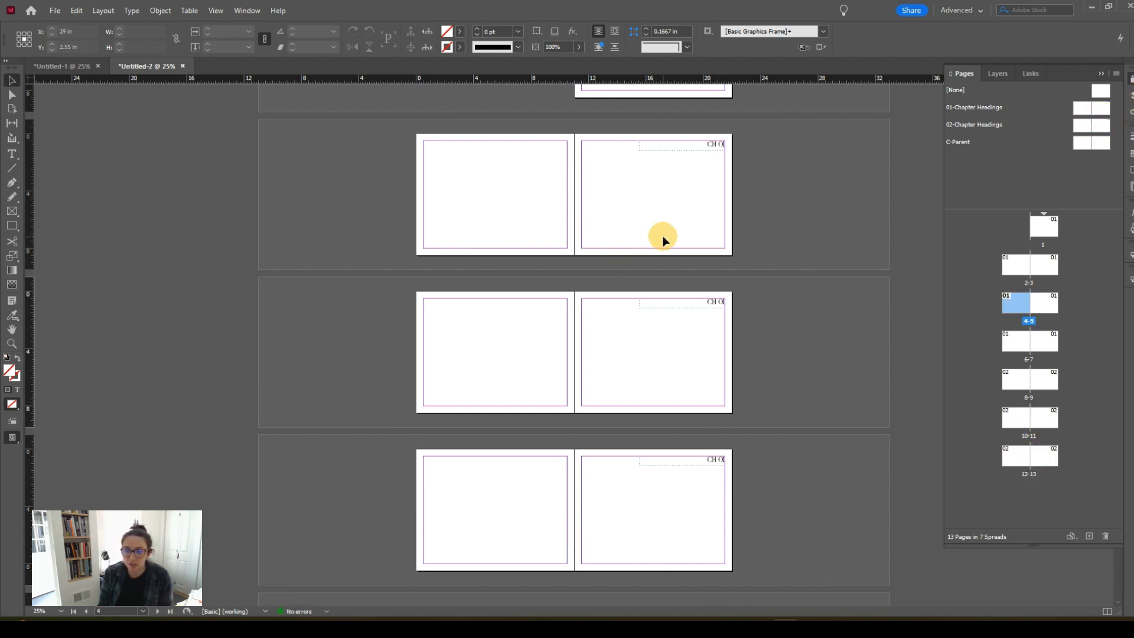
scroll(671, 313, "down", 6)
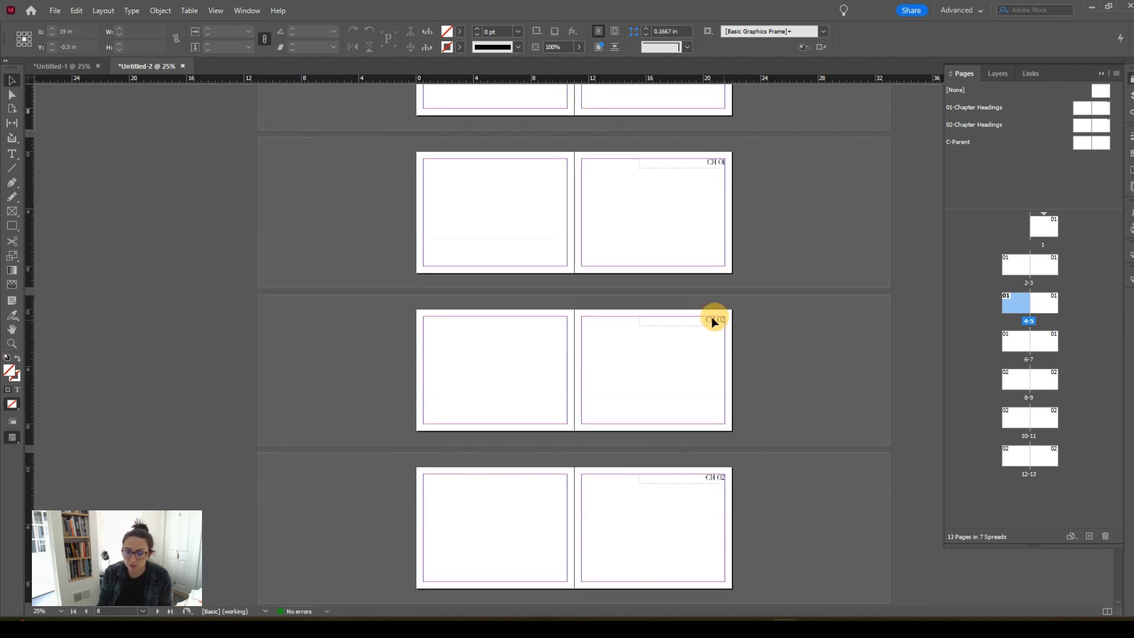
scroll(724, 323, "down", 4)
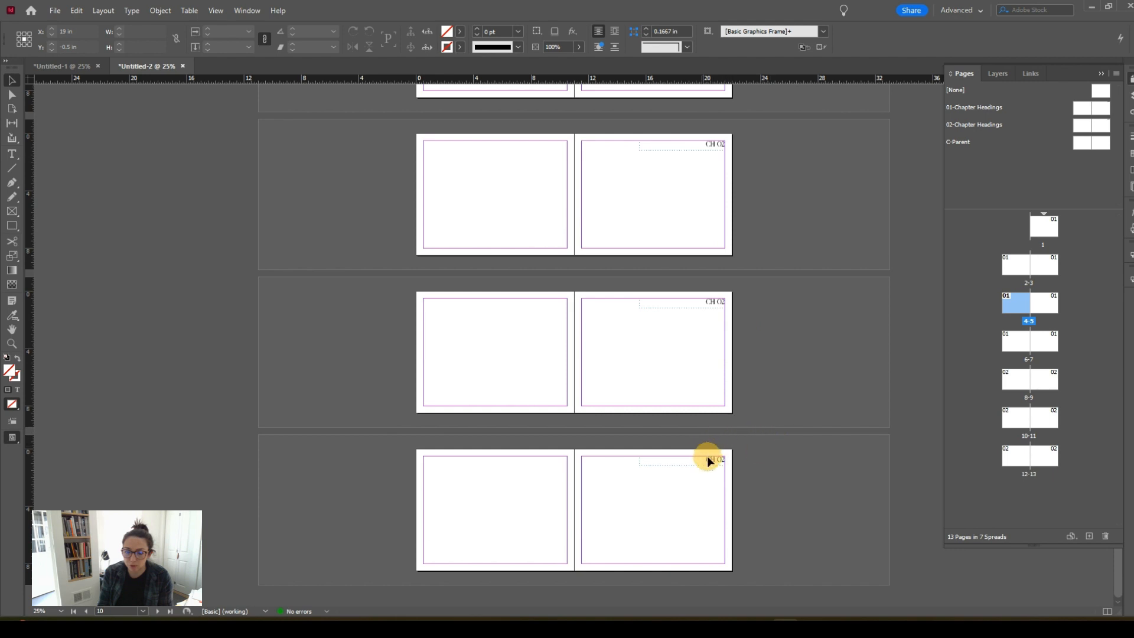
scroll(755, 467, "up", 1)
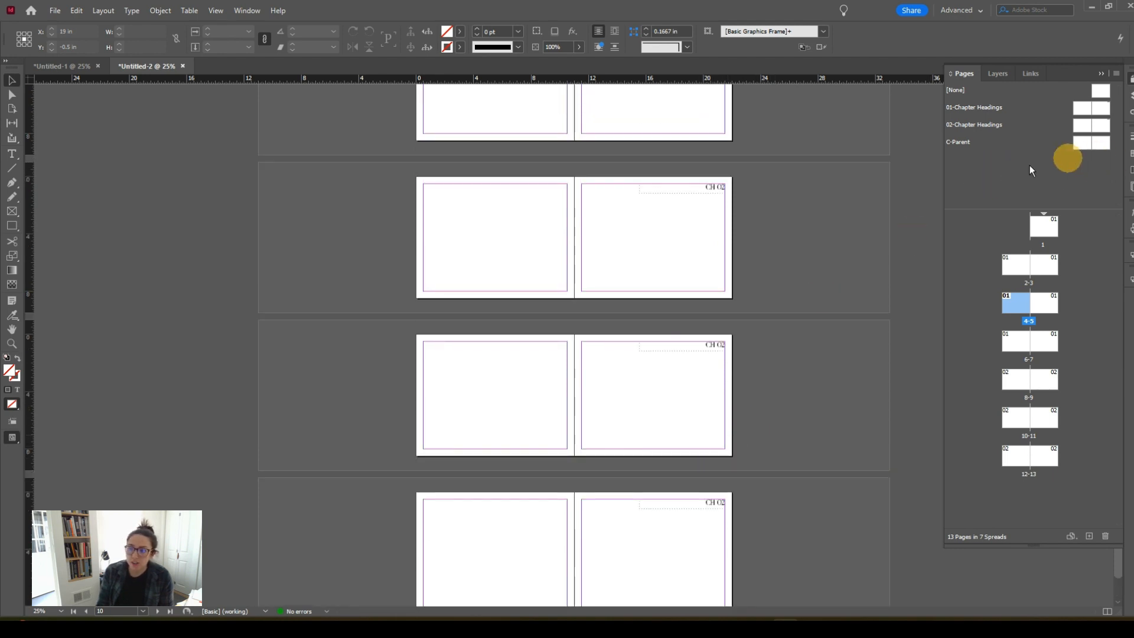
Open the right page of the 02-Chapter Headings parent and set the Type tool's font to Essential Sans (OTF).
double_click(1099, 125)
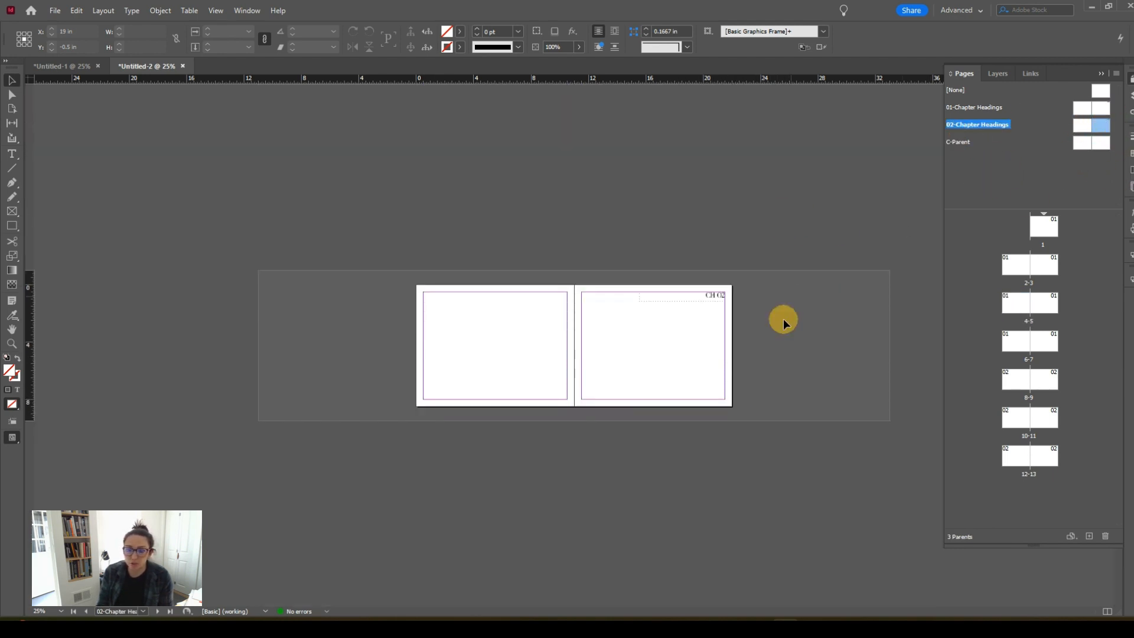
key("ctrl+equal")
key("ctrl+equal")
left_click_drag(743, 318, 502, 353)
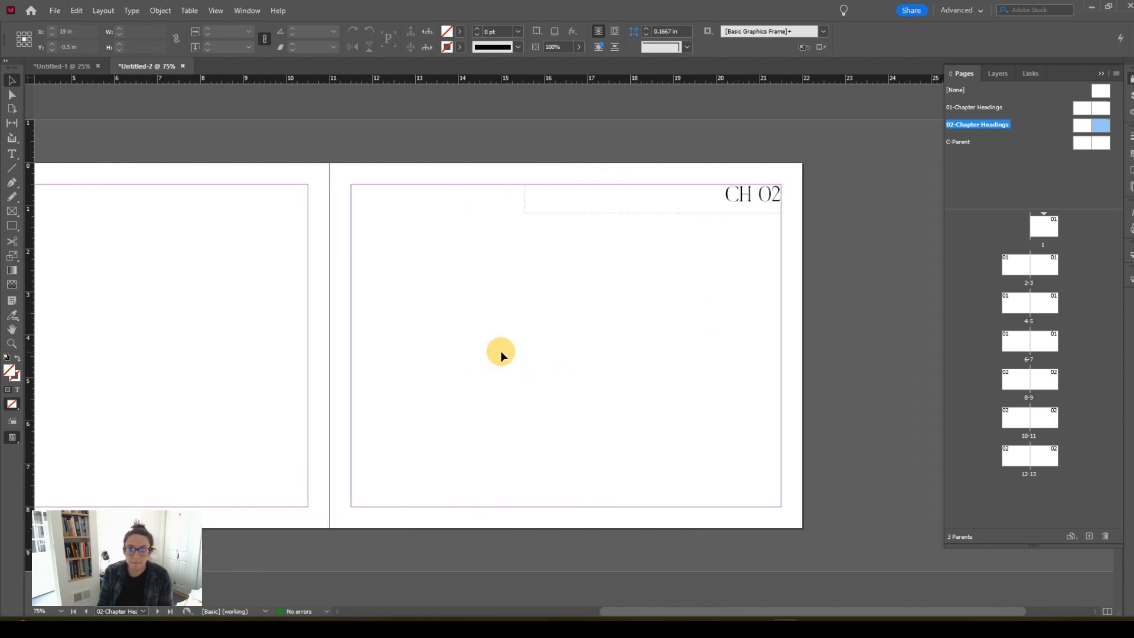
left_click(12, 152)
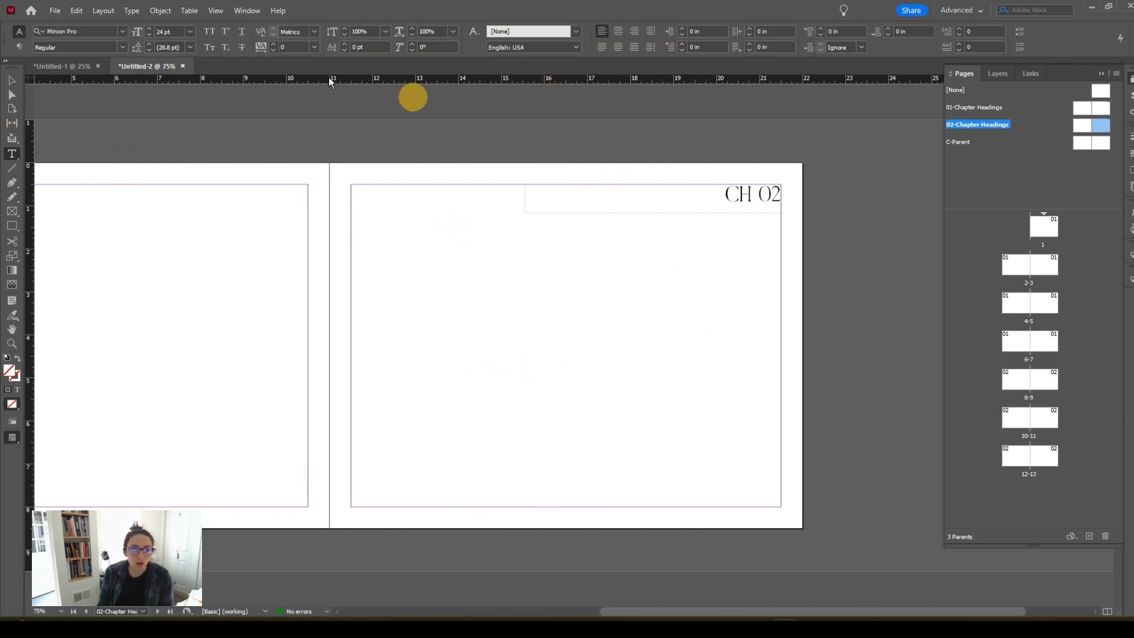
left_click(123, 31)
scroll(125, 106, "up", 5)
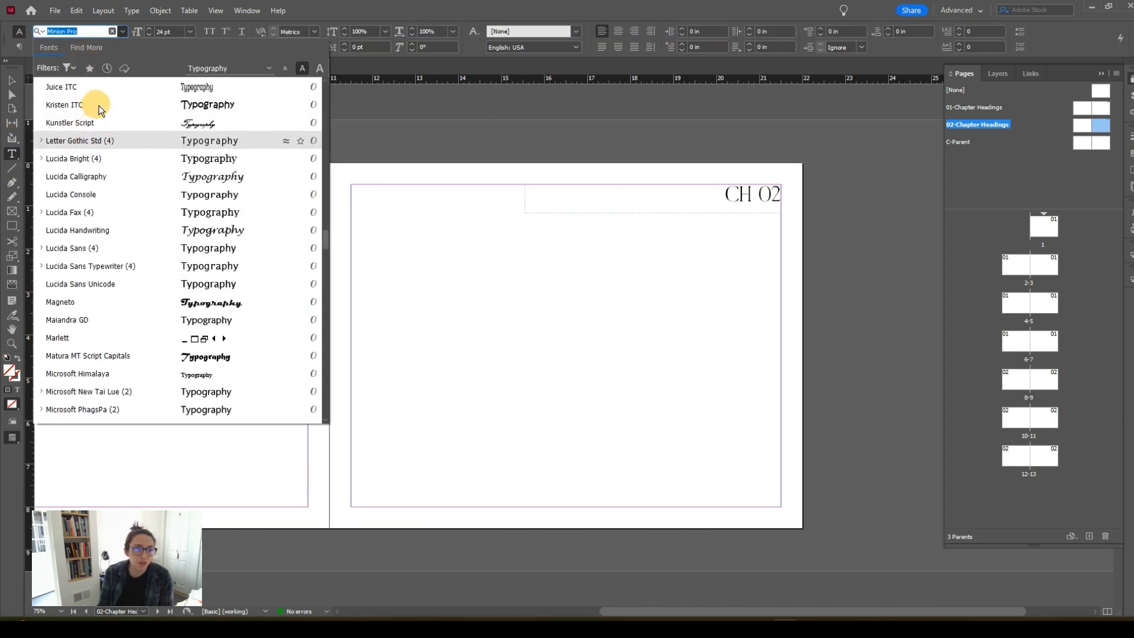
scroll(126, 111, "up", 6)
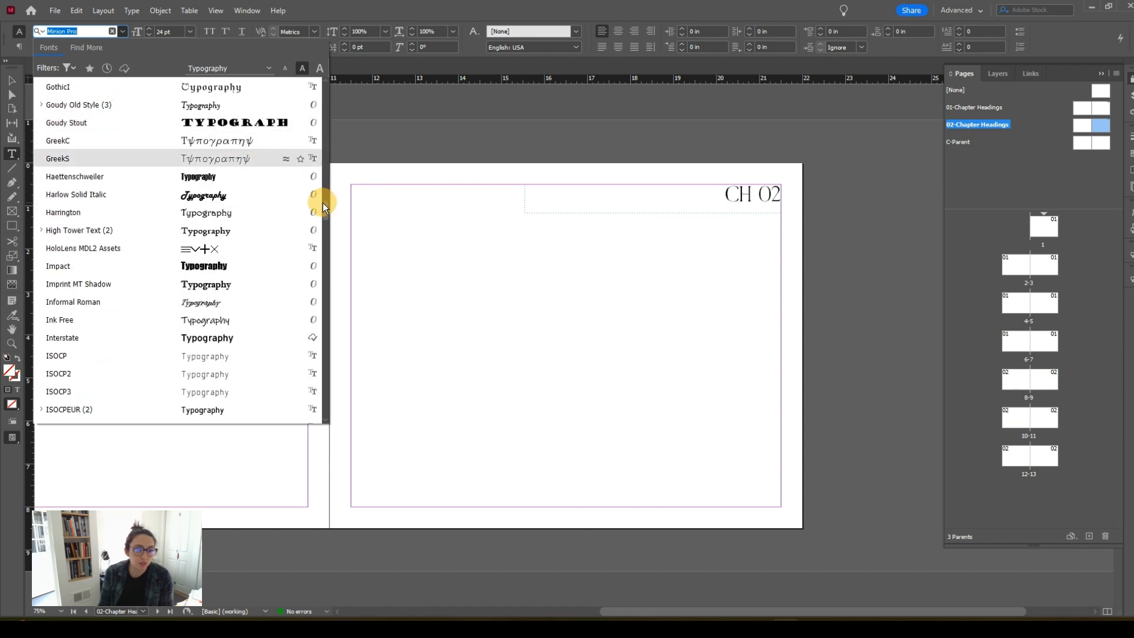
scroll(328, 132, "up", 1)
scroll(328, 118, "up", 5)
left_click(58, 106)
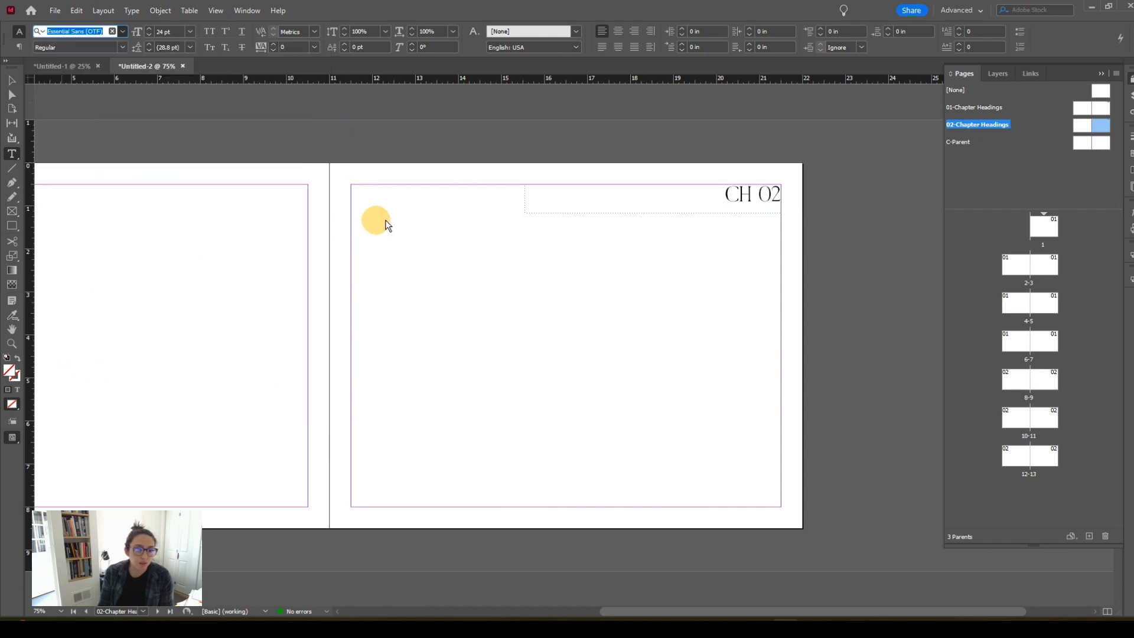
Add the subtitle CONTEXT in a text frame about 3.08 in wide and 0.53 in high below the CH 02 heading.
left_click_drag(691, 232, 823, 255)
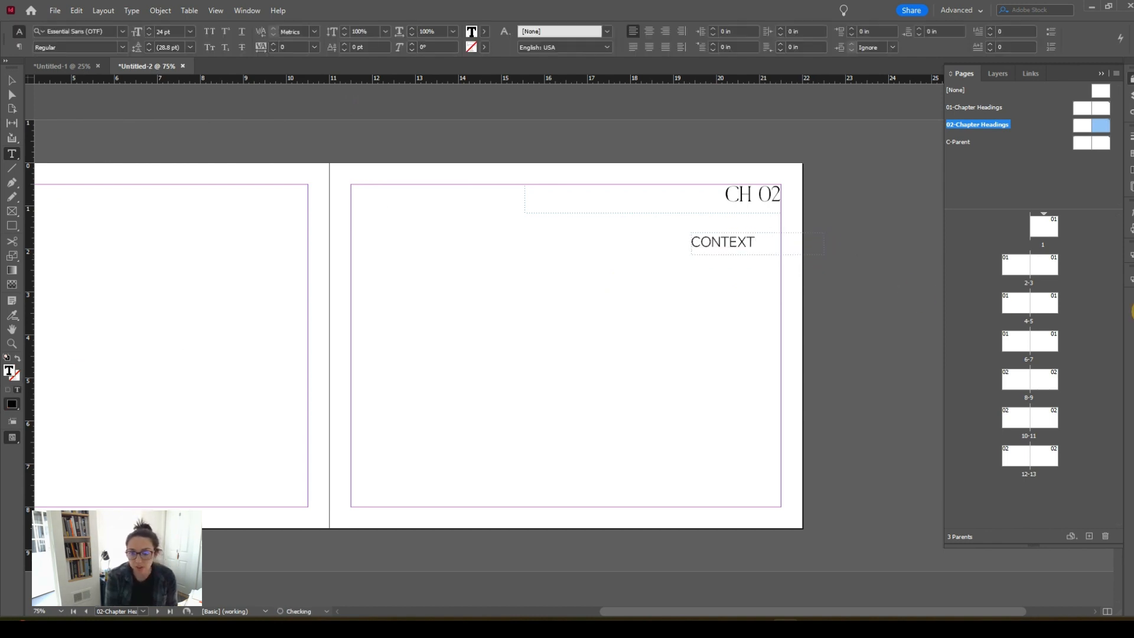
key("Escape")
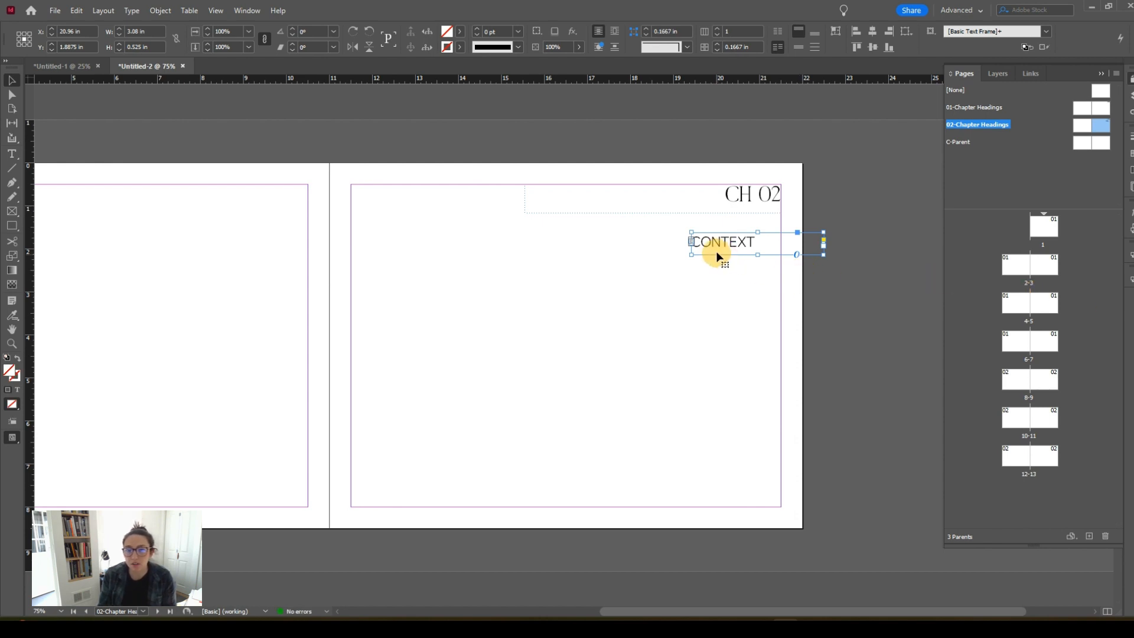
left_click_drag(716, 248, 632, 229)
Right-align the CONTEXT text and move its frame against the outer margin, directly beneath the CH 02 frame.
double_click(712, 231)
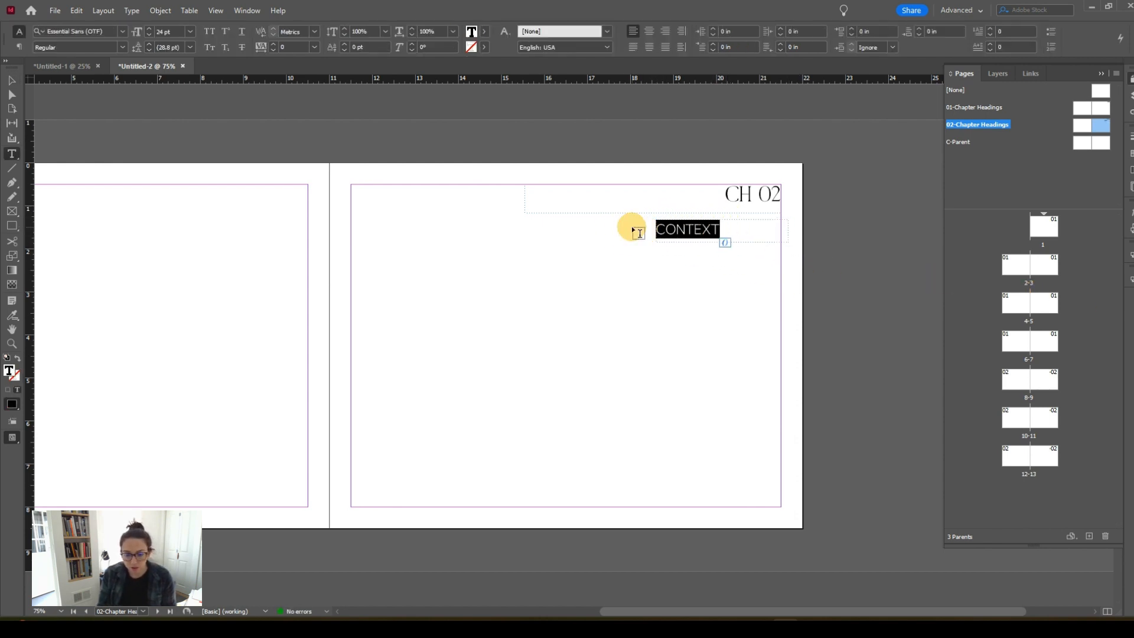
left_click(665, 30)
key("Escape")
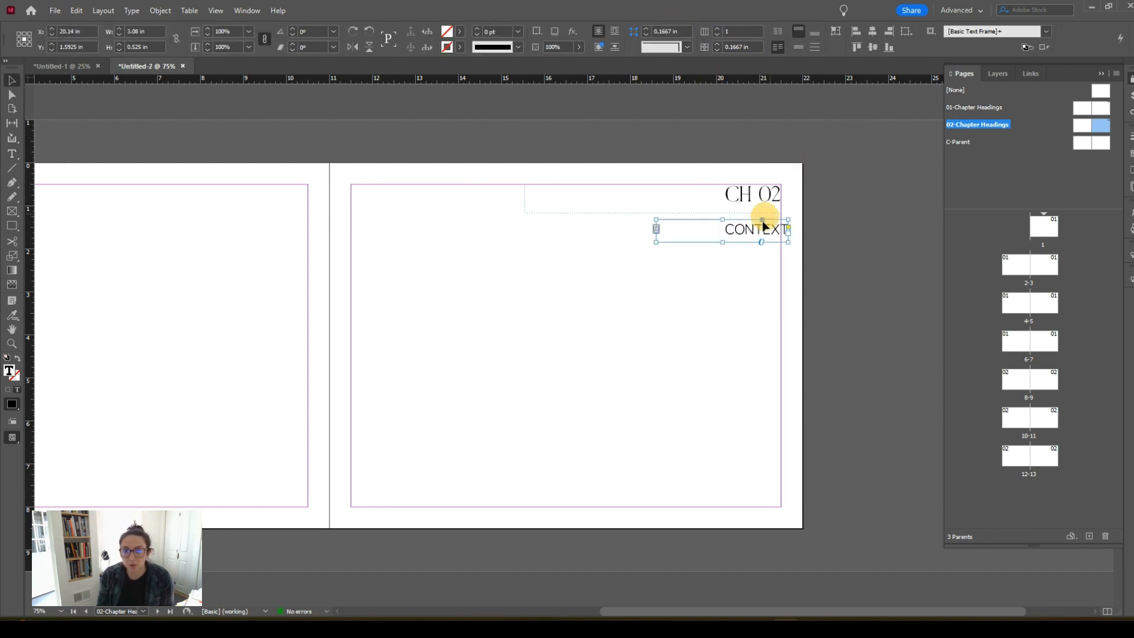
left_click_drag(747, 230, 738, 223)
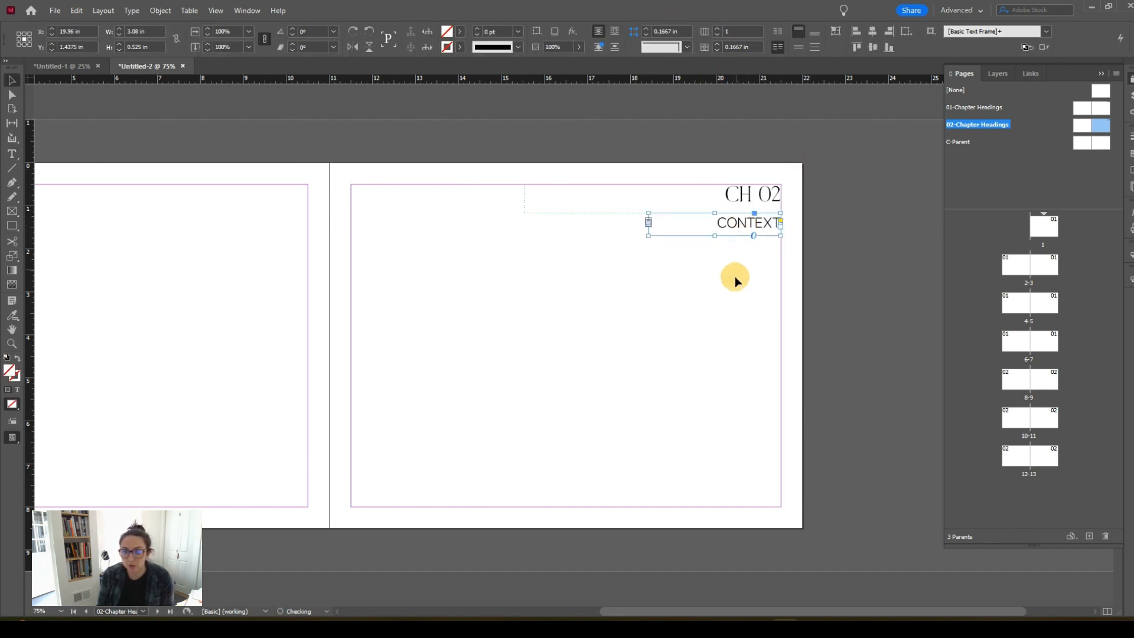
left_click(735, 275)
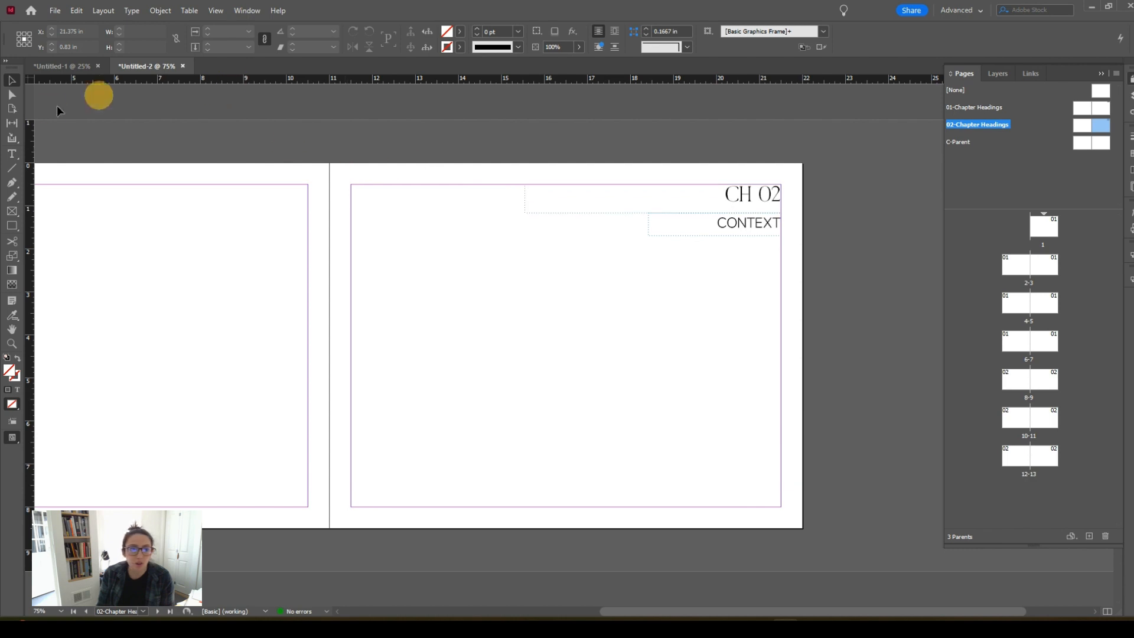
Draw a horizontal line about 4.56 in long inward from the outer margin, just under the CH 02 text.
left_click(13, 169)
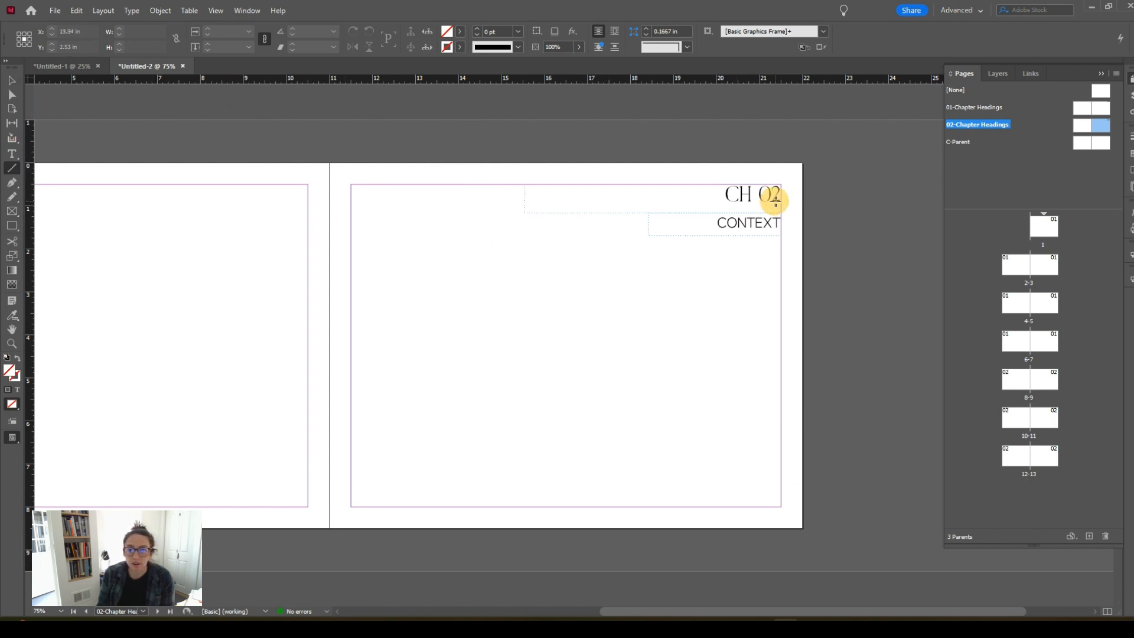
left_click_drag(783, 207, 584, 205)
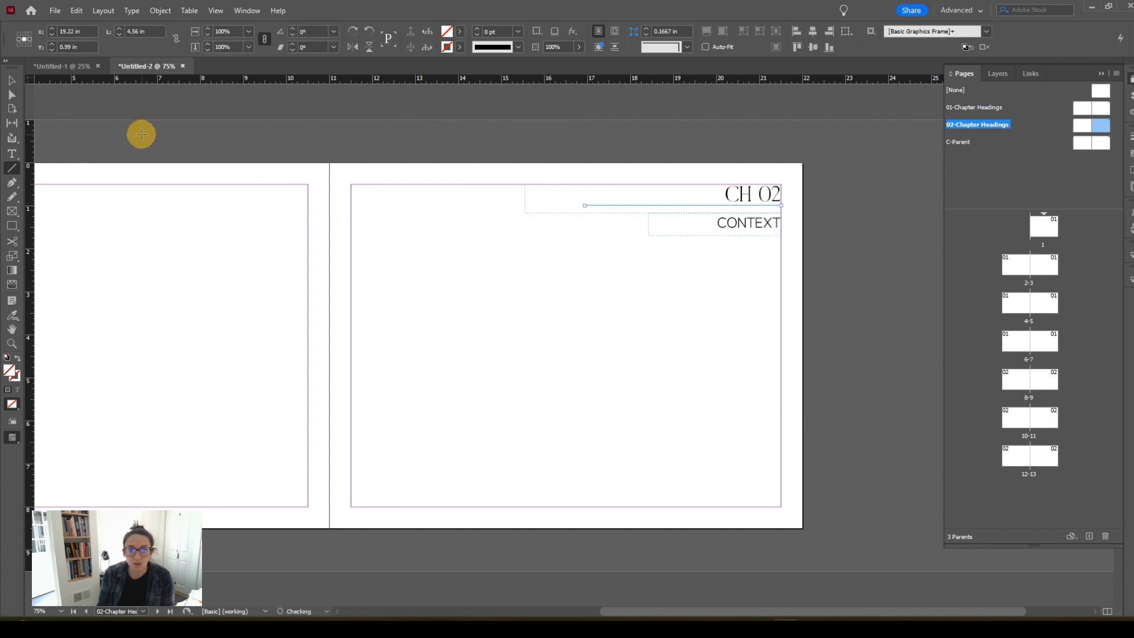
left_click(9, 81)
left_click(621, 267)
left_click(696, 289)
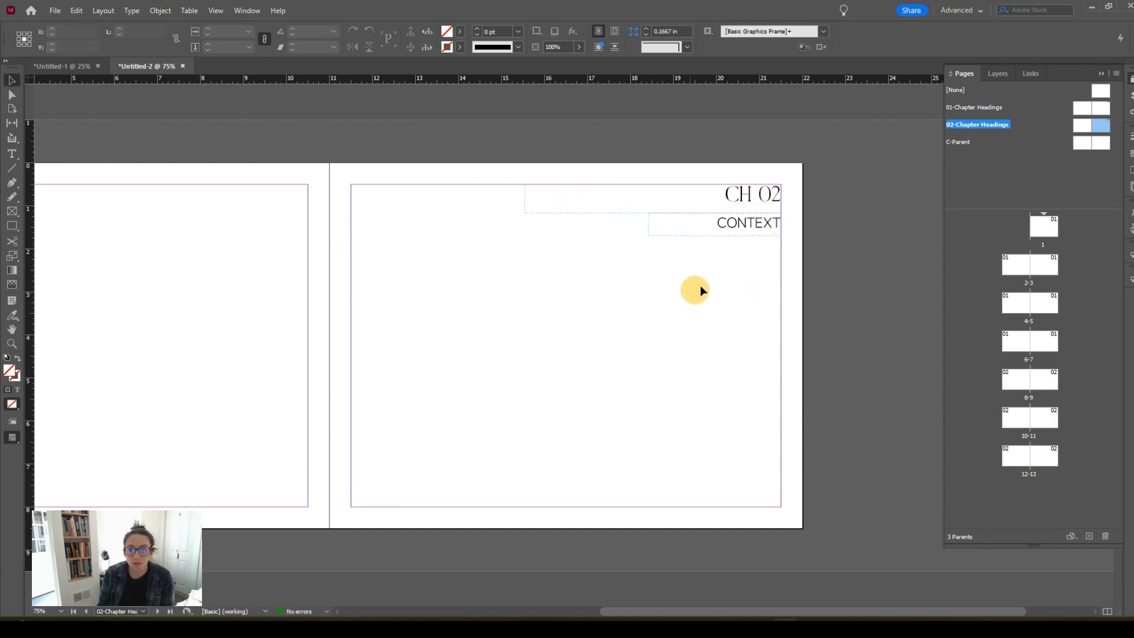
Raise the lower edge of the CH 02 frame clear of the line and colour the line [Black].
left_click(689, 201)
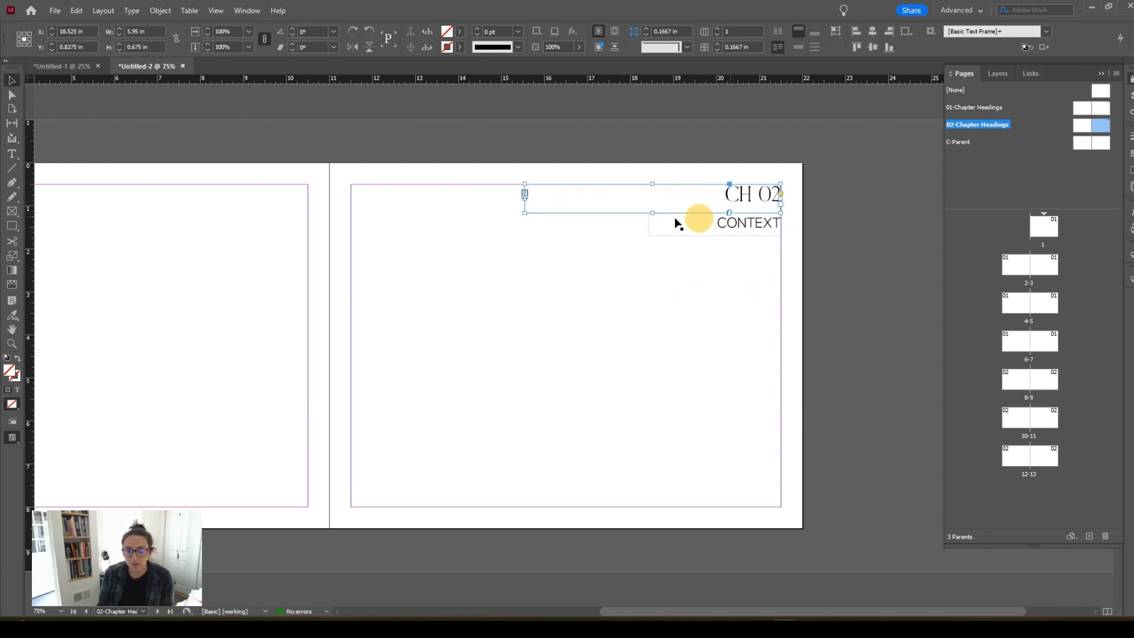
left_click_drag(653, 212, 653, 194)
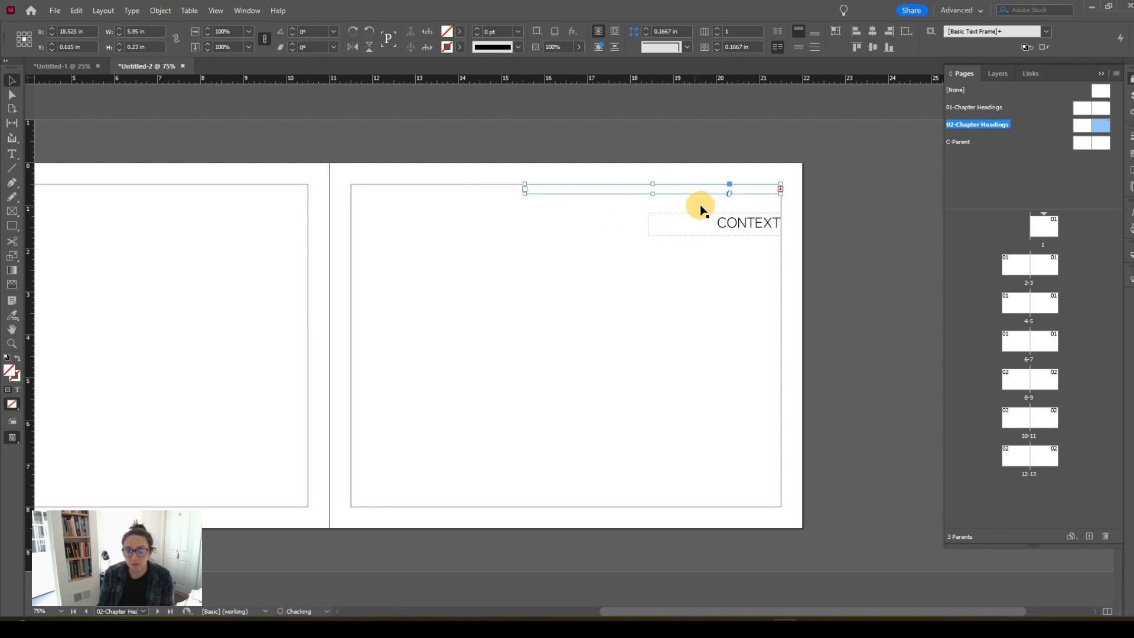
left_click(726, 206)
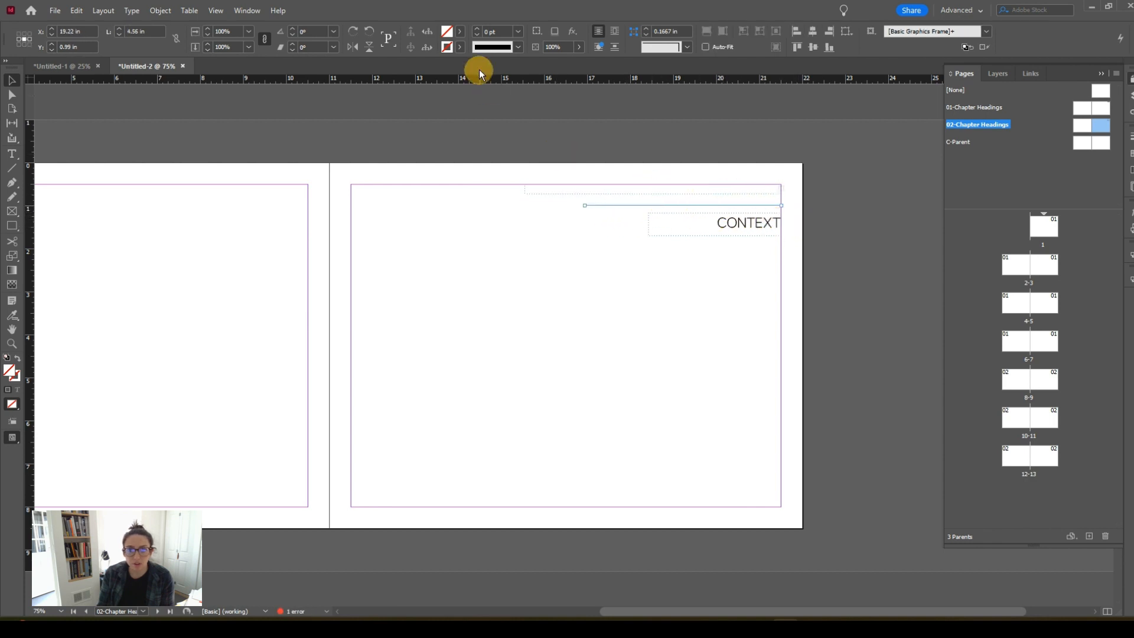
left_click(455, 46)
left_click(390, 81)
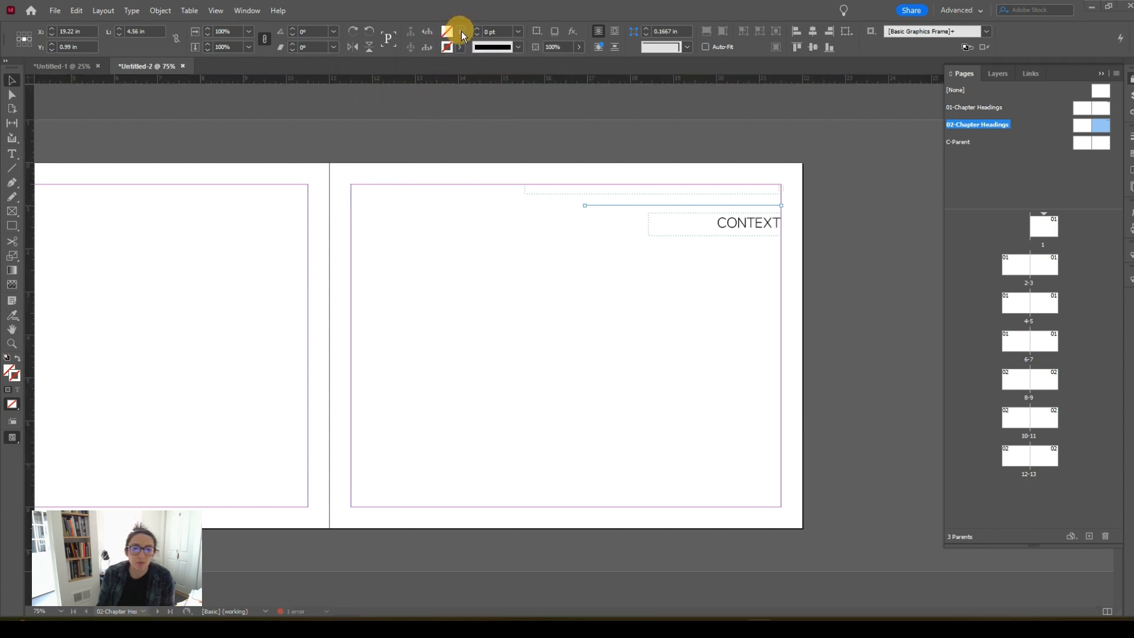
left_click(462, 32)
left_click(362, 107)
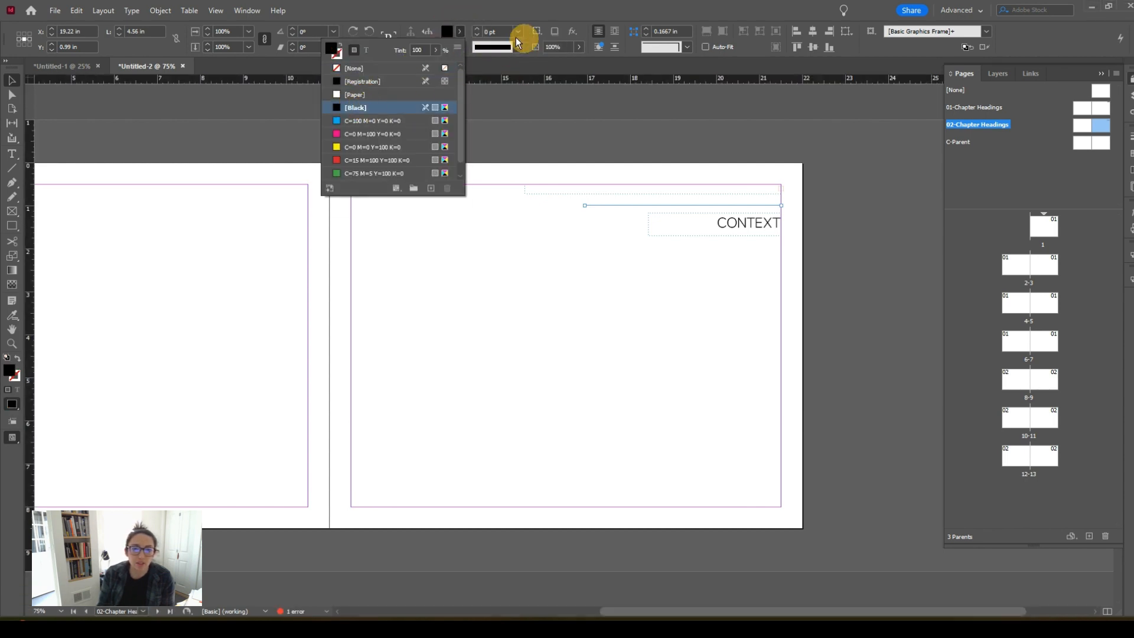
Set the stroke weight of the heading line to 1 pt.
left_click(476, 28)
left_click(477, 29)
left_click(477, 29)
left_click(476, 29)
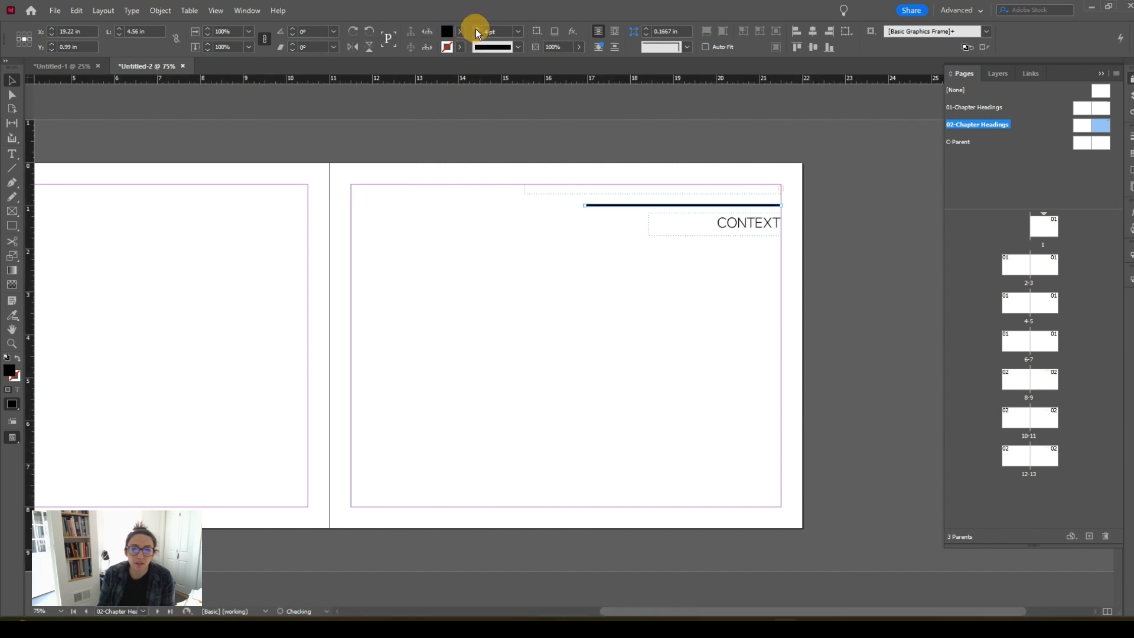
left_click(477, 33)
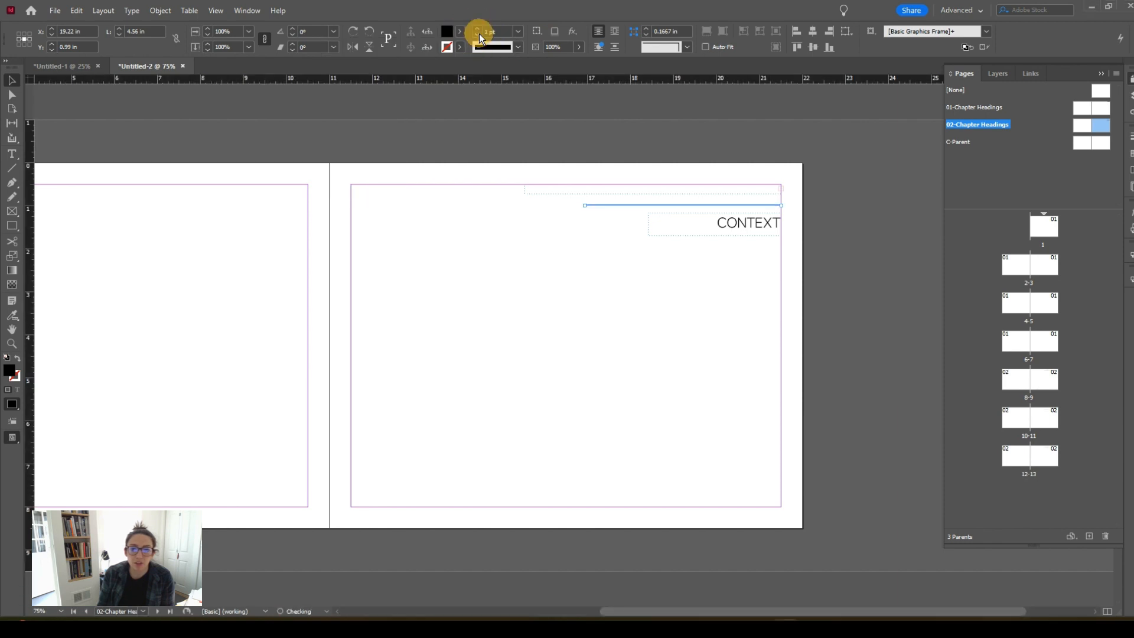
Extend the CH 02 frame's lower edge down to the line and preview the heading without guides.
left_click(625, 264)
left_click(602, 192)
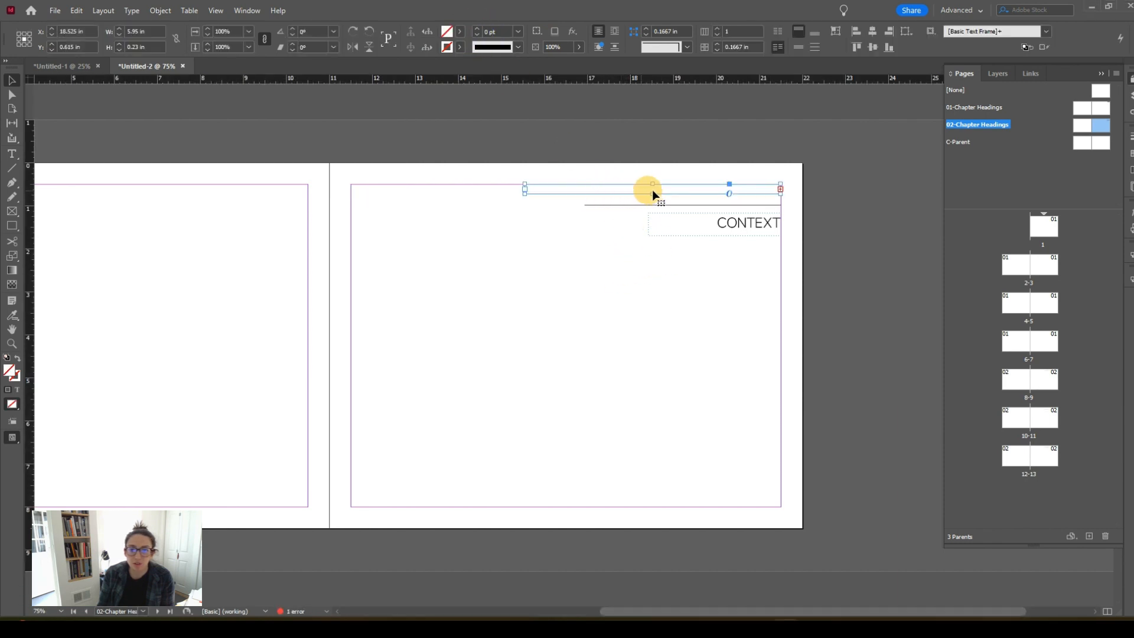
left_click_drag(652, 189, 652, 205)
left_click(712, 331)
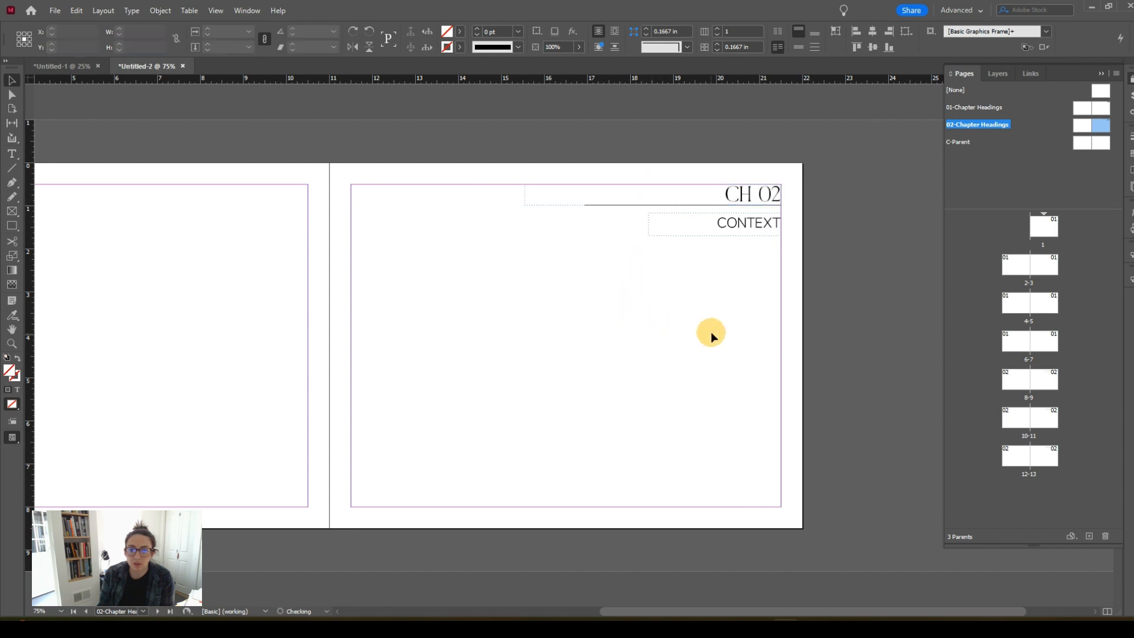
key("w")
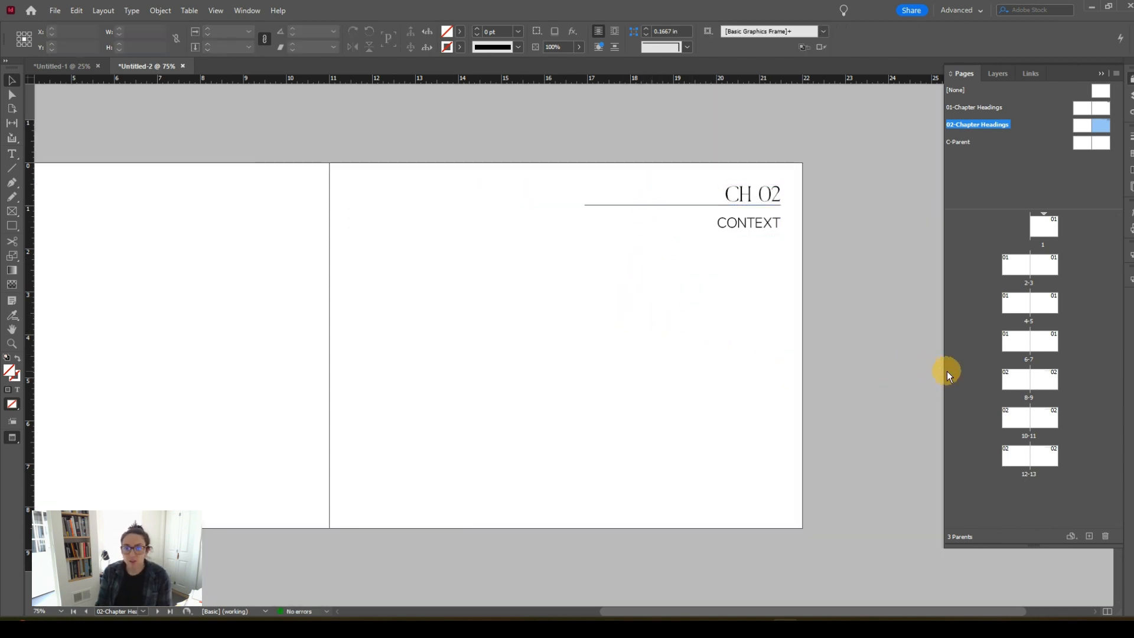
Set the CONTEXT text to 18 pt and move its frame up to just beneath the line.
double_click(731, 218)
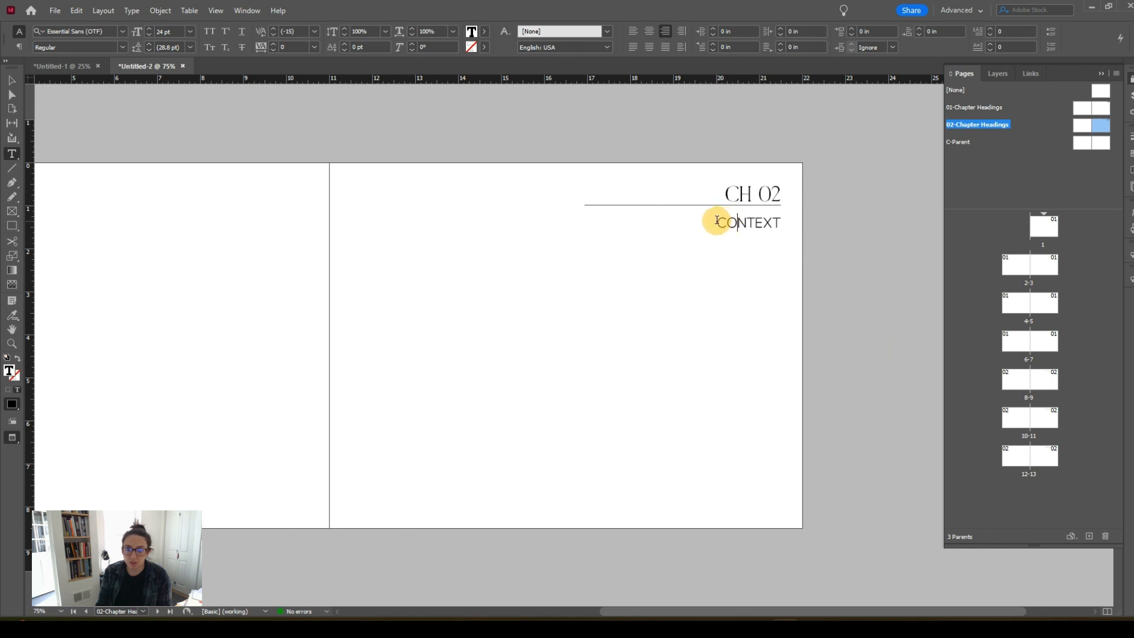
left_click_drag(717, 218, 789, 219)
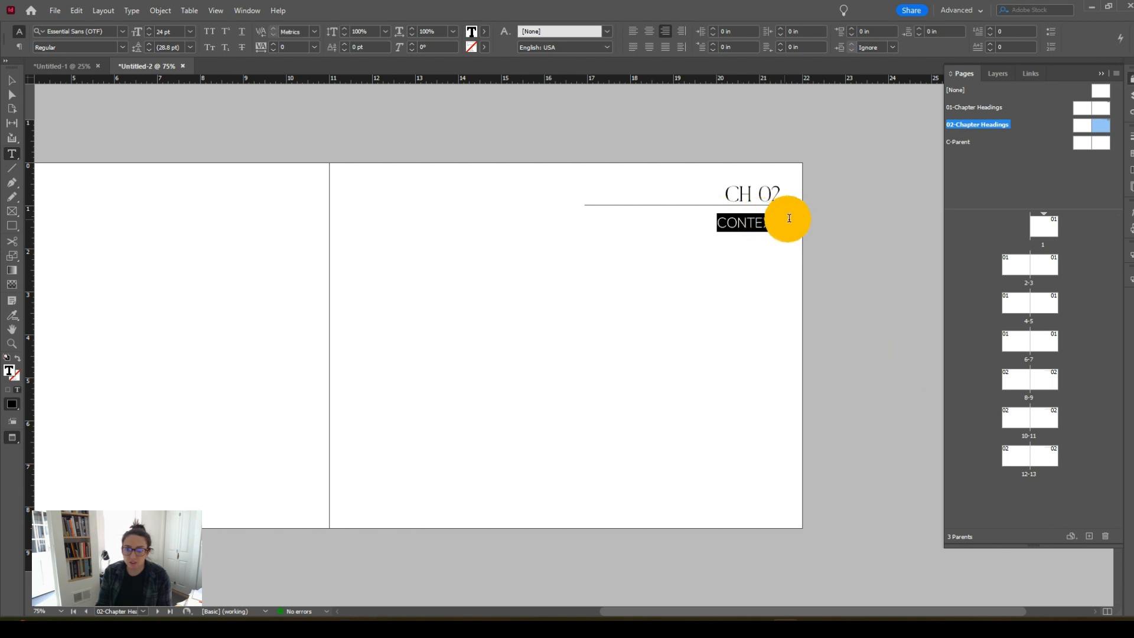
left_click(190, 37)
left_click(181, 136)
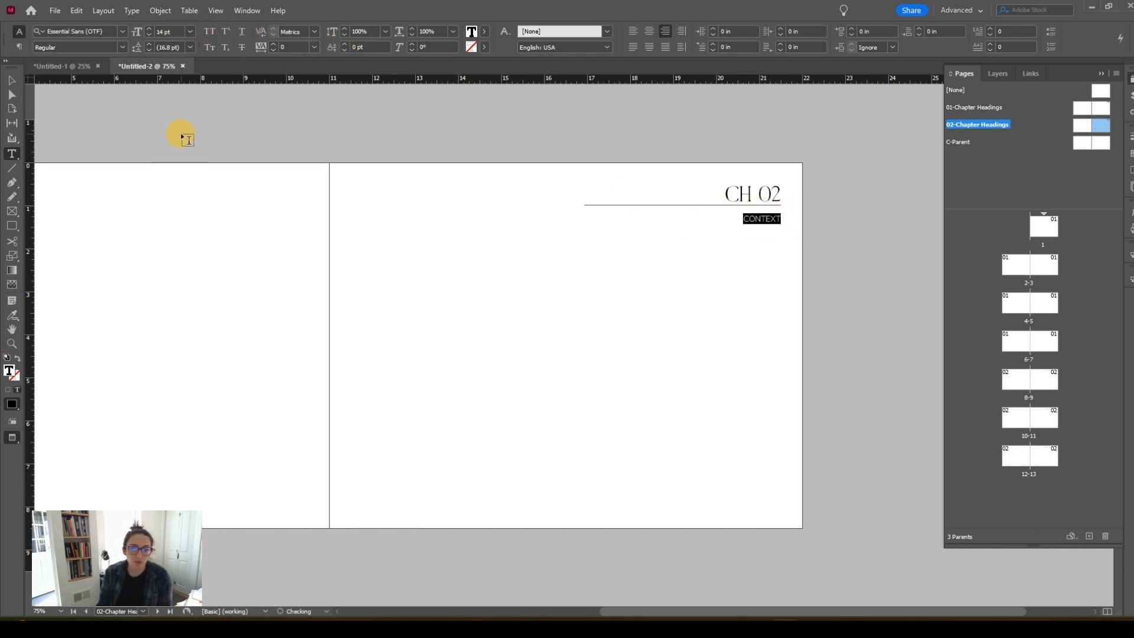
left_click(190, 32)
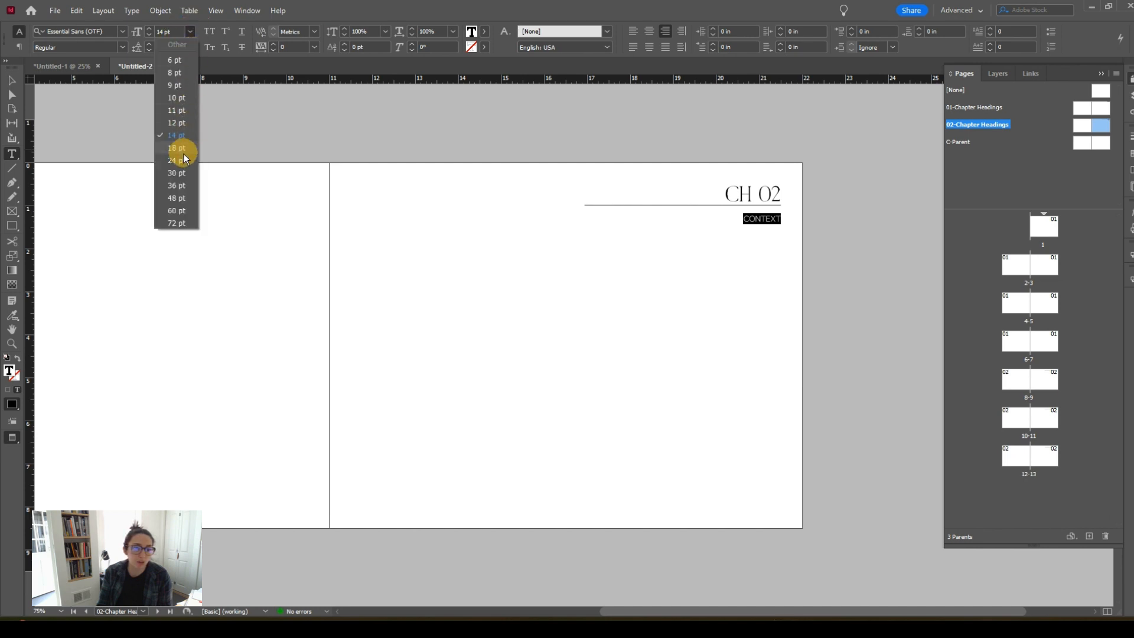
left_click(183, 148)
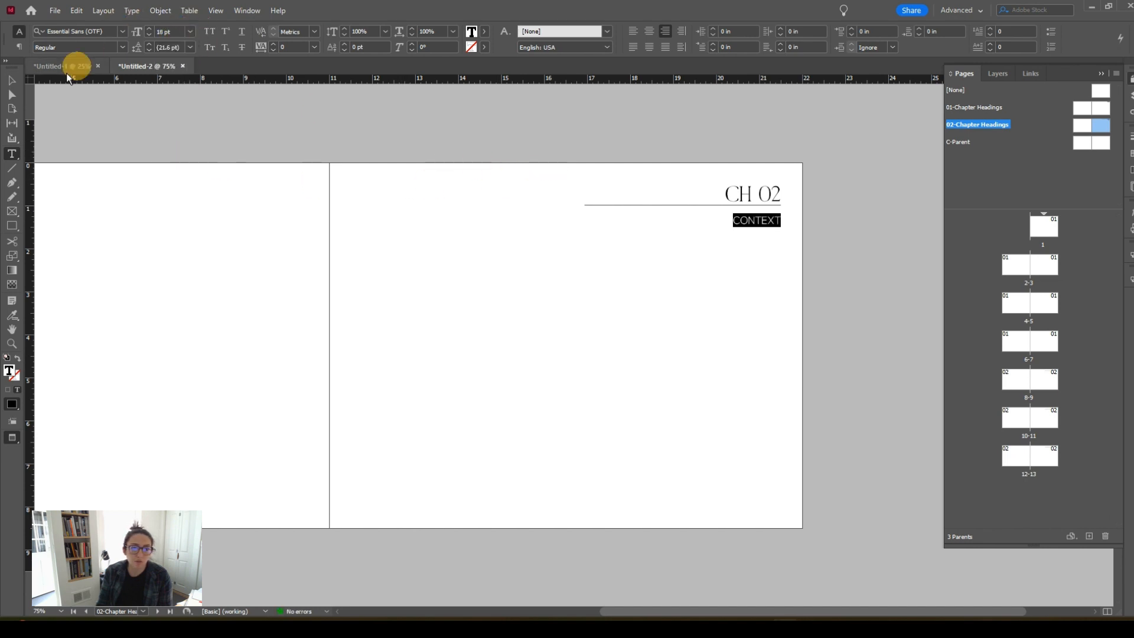
left_click(12, 78)
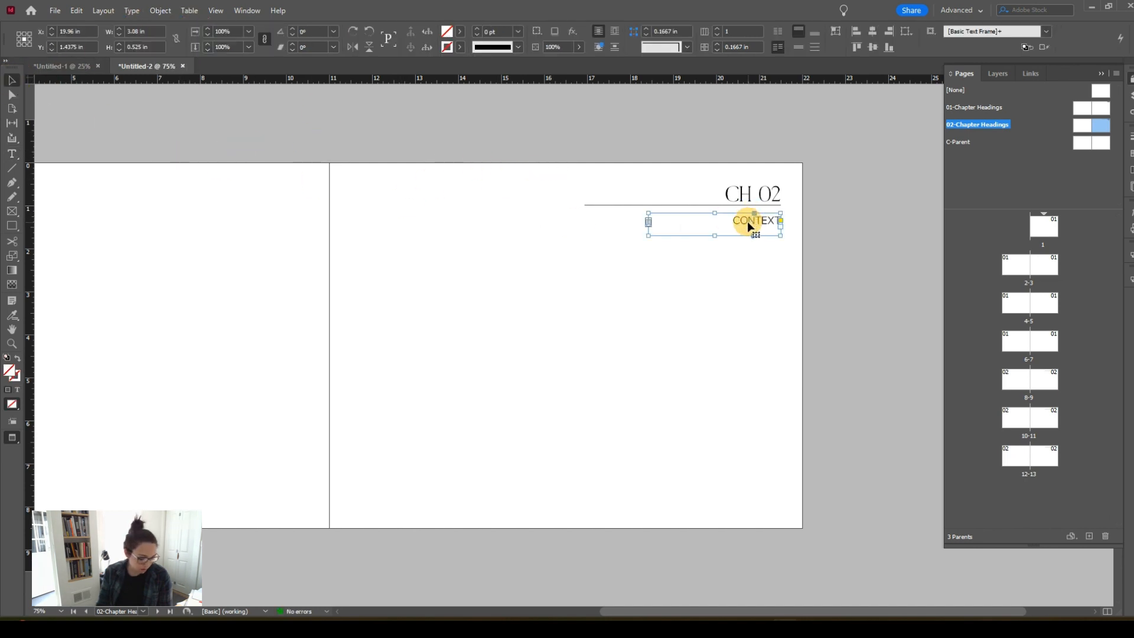
left_click_drag(748, 226, 747, 219)
left_click(894, 317)
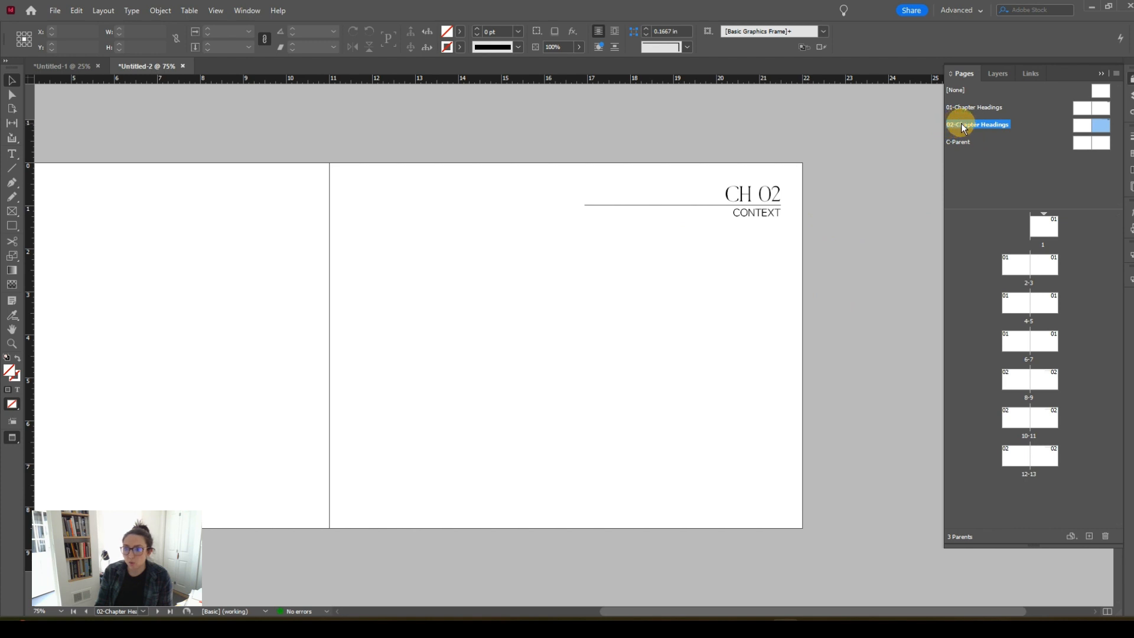
Open page 9 and check the chapter 02 heading on the spreads through page 13.
double_click(1047, 377)
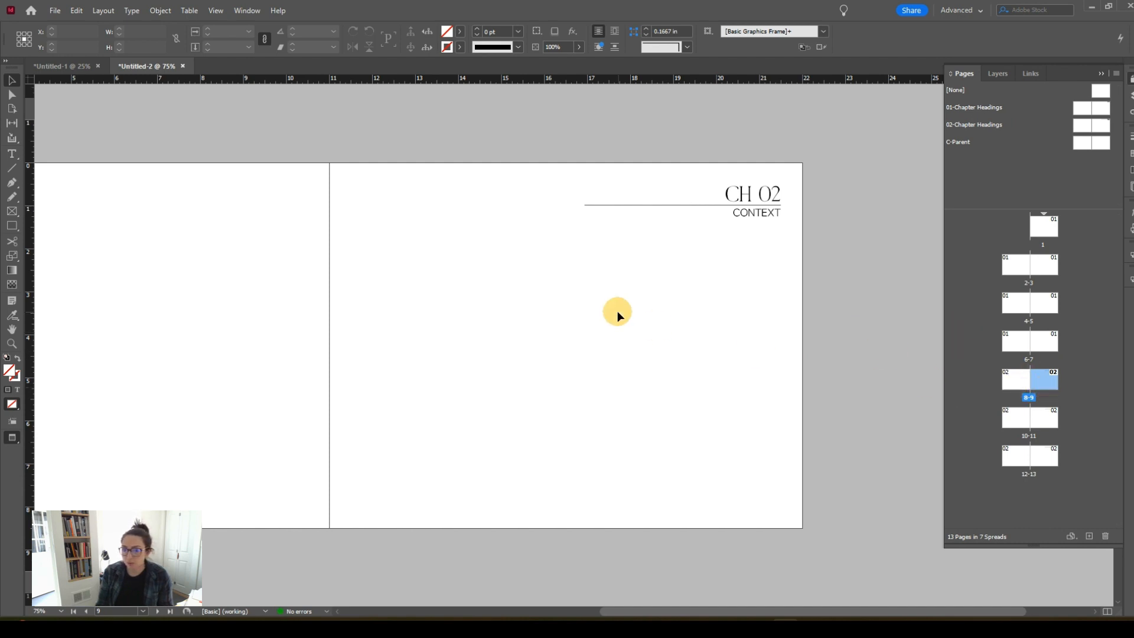
scroll(618, 311, "down", 4, "alt")
scroll(709, 405, "down", 2)
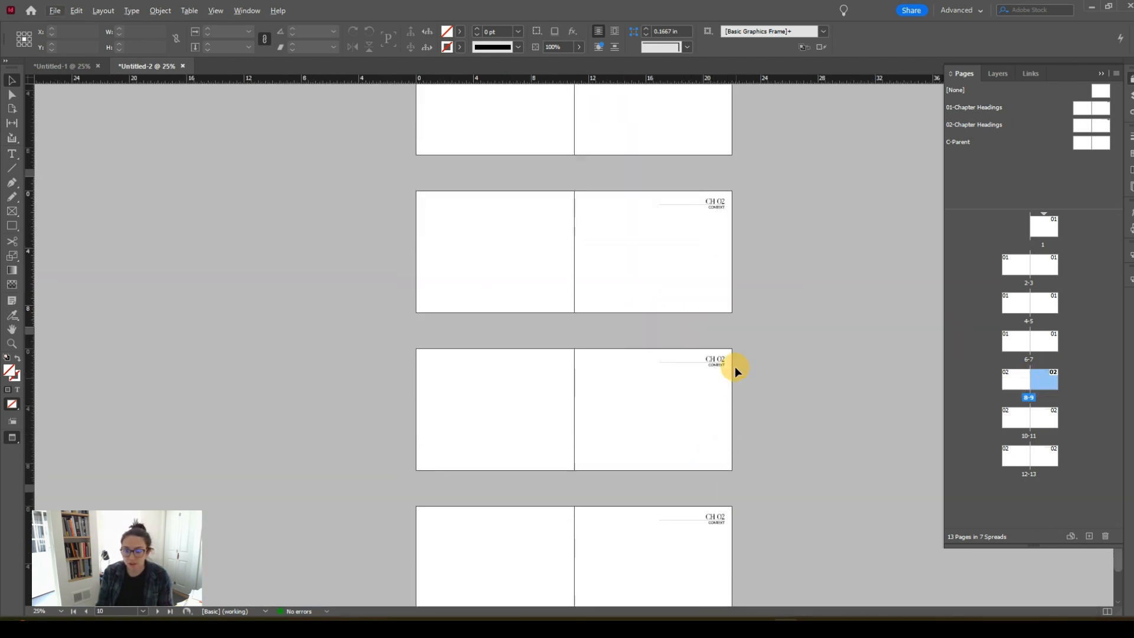
scroll(734, 368, "up", 4, "alt")
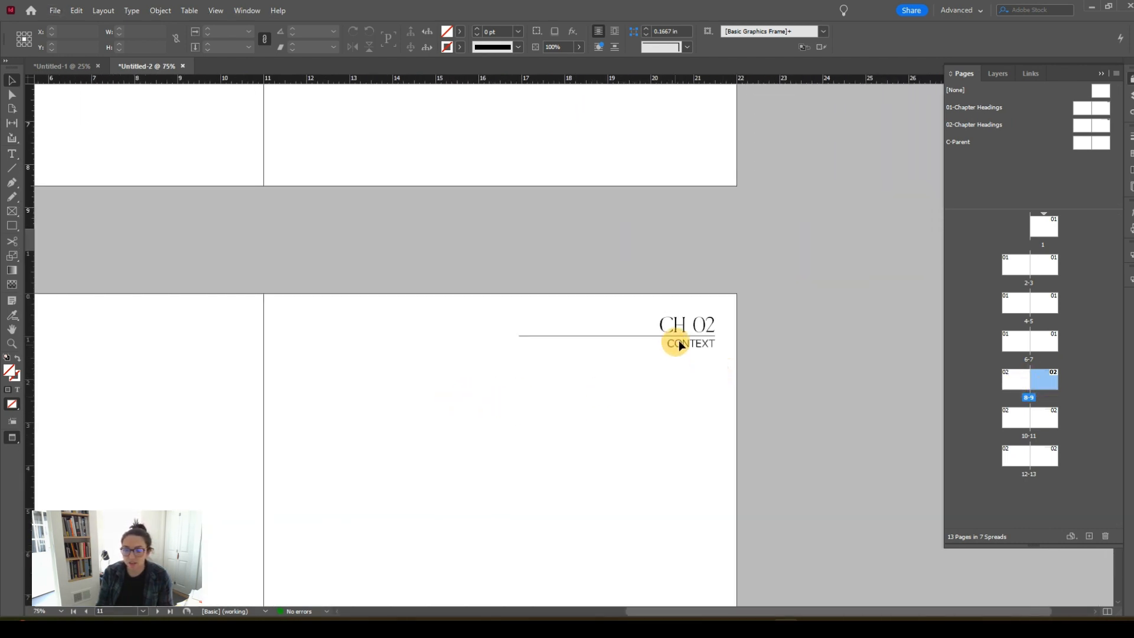
scroll(695, 354, "down", 8)
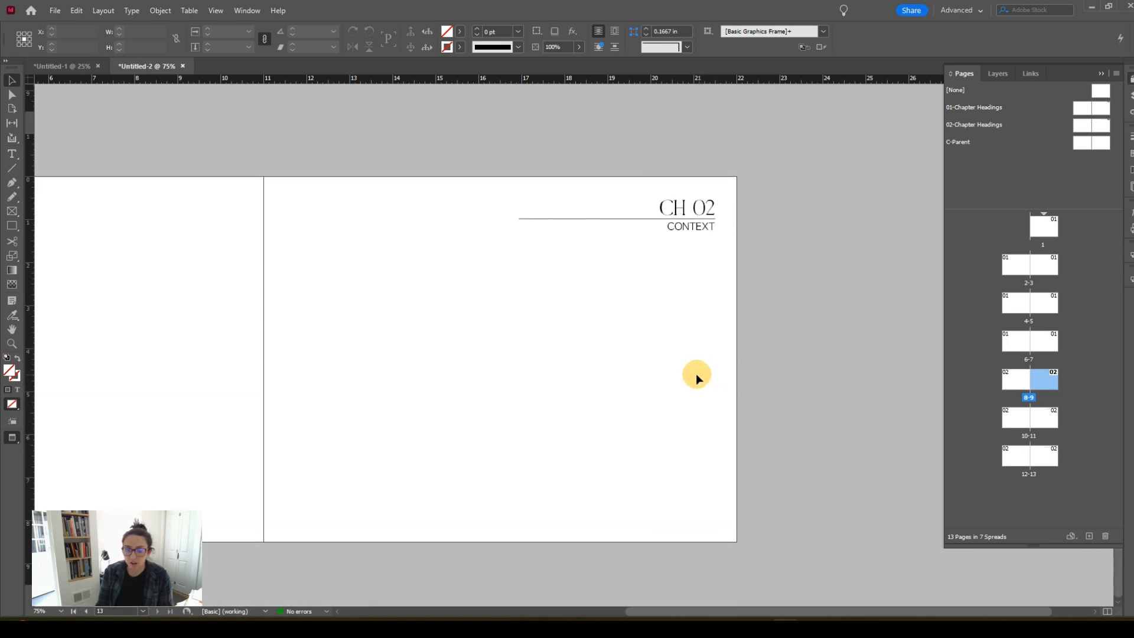
scroll(696, 361, "down", 2)
scroll(697, 358, "up", 6)
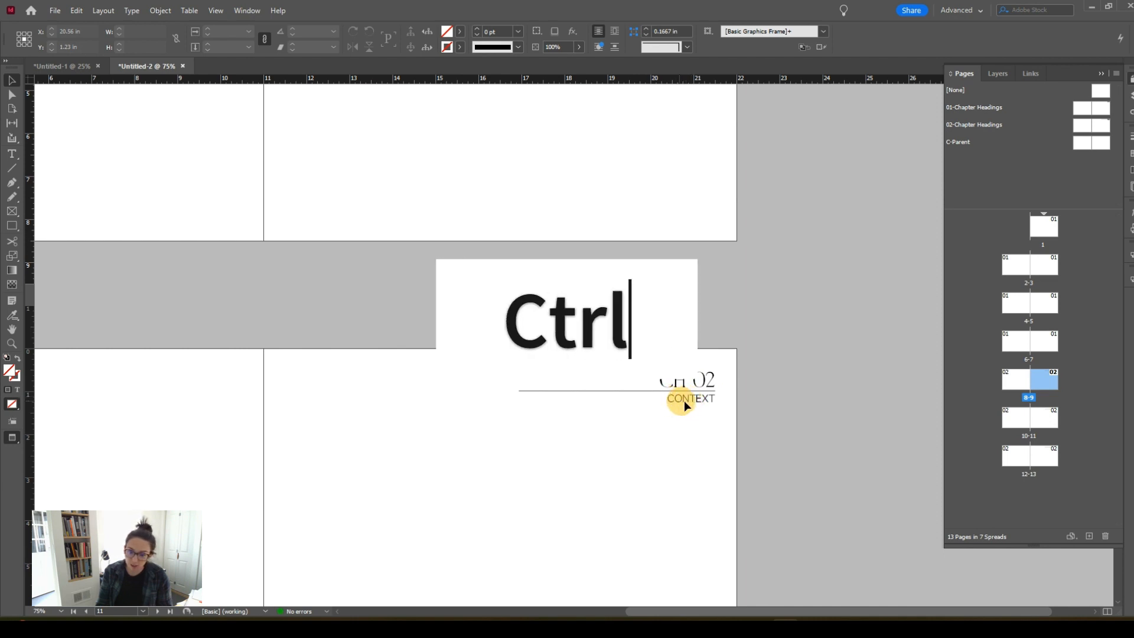
scroll(679, 403, "down", 2)
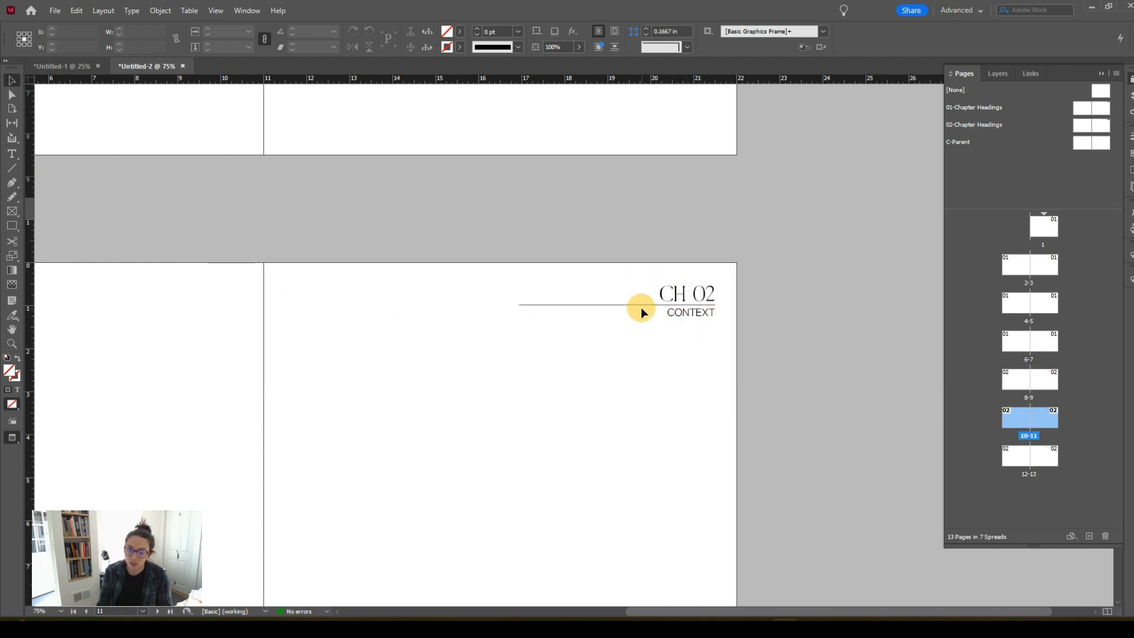
Add a text frame about 5.1 × 3.1 in in the middle of page 11 reading "THIS IS A TEXT BOX" and move it slightly down.
key("w")
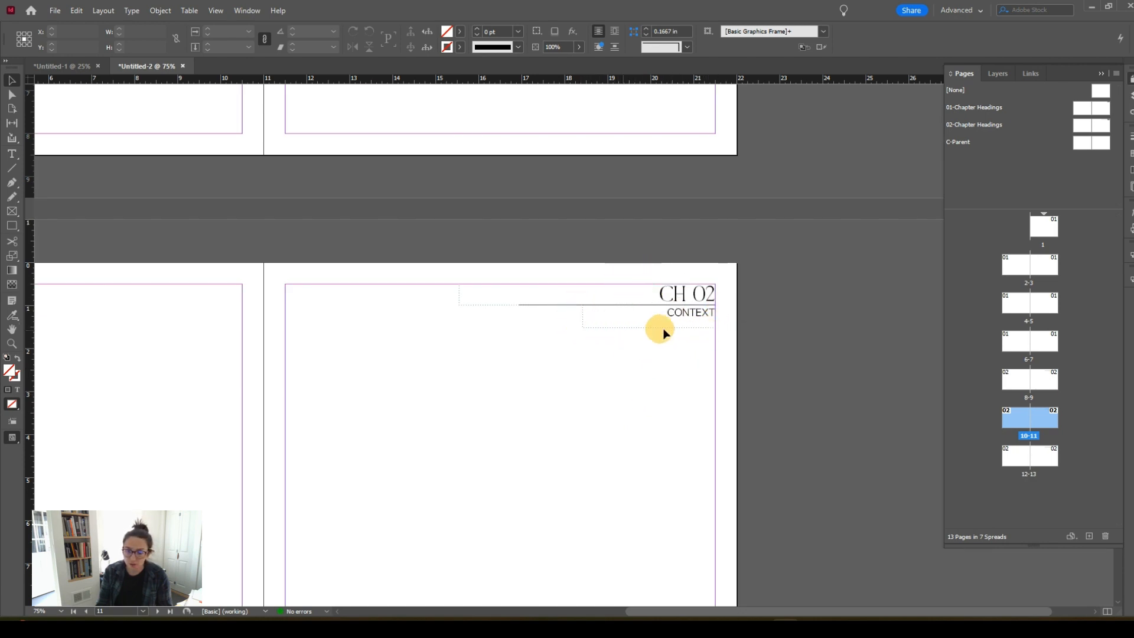
left_click_drag(556, 389, 656, 369)
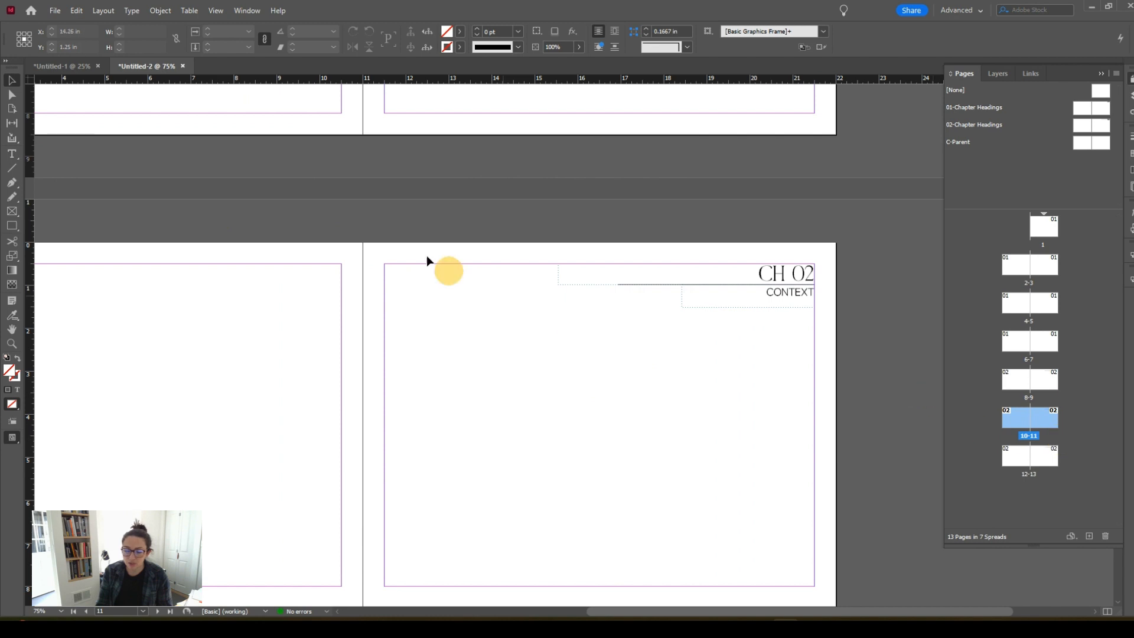
left_click(12, 154)
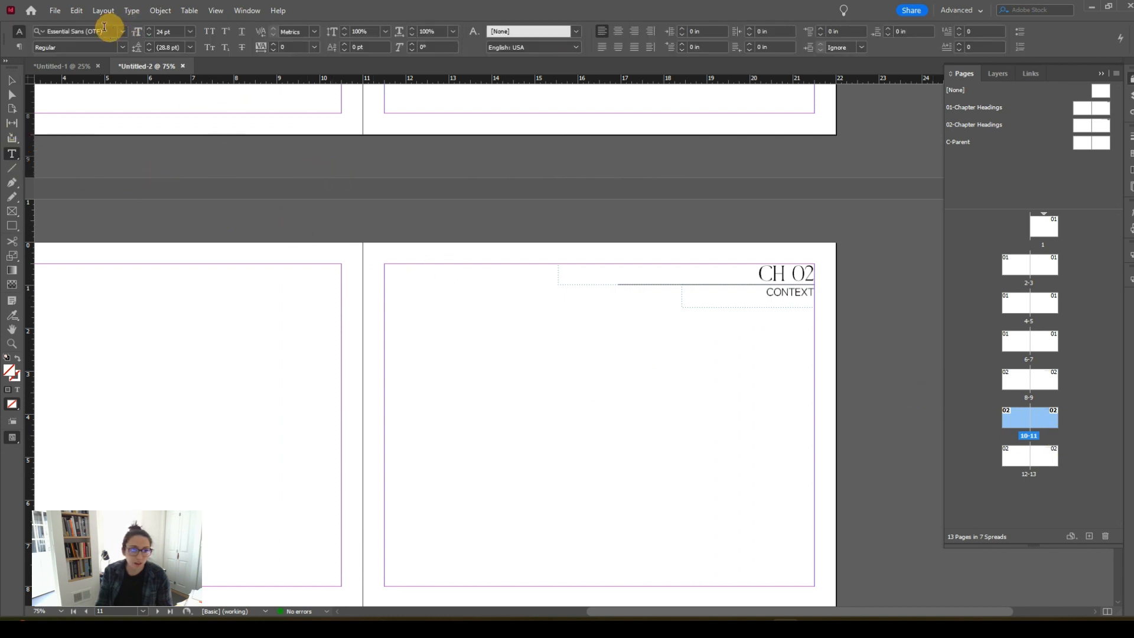
left_click_drag(497, 345, 716, 479)
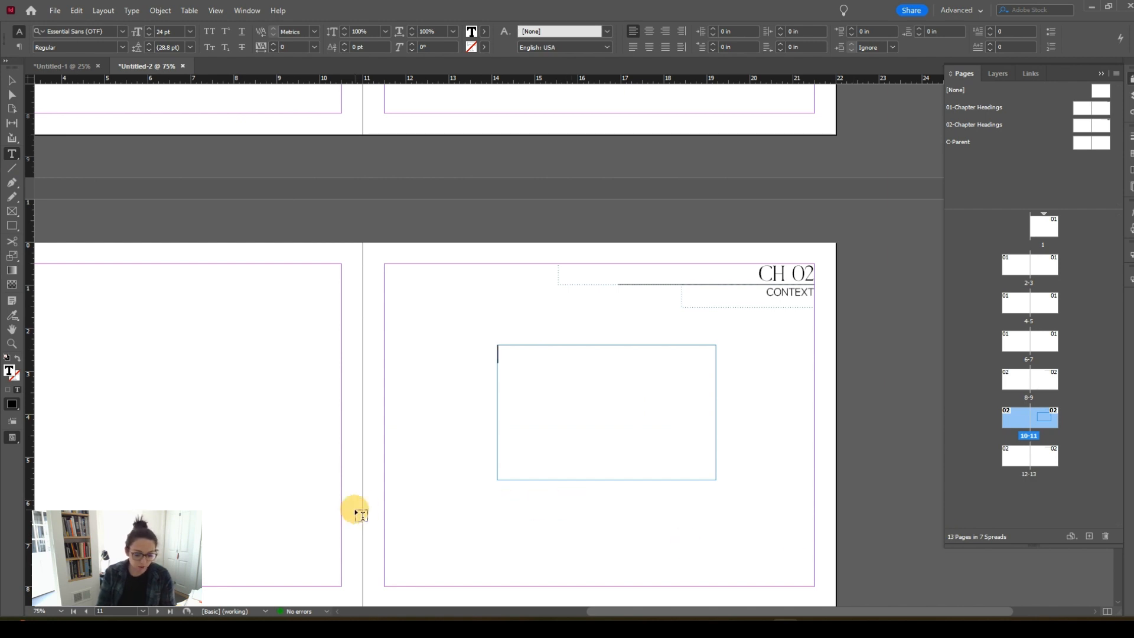
type("THIS IS A")
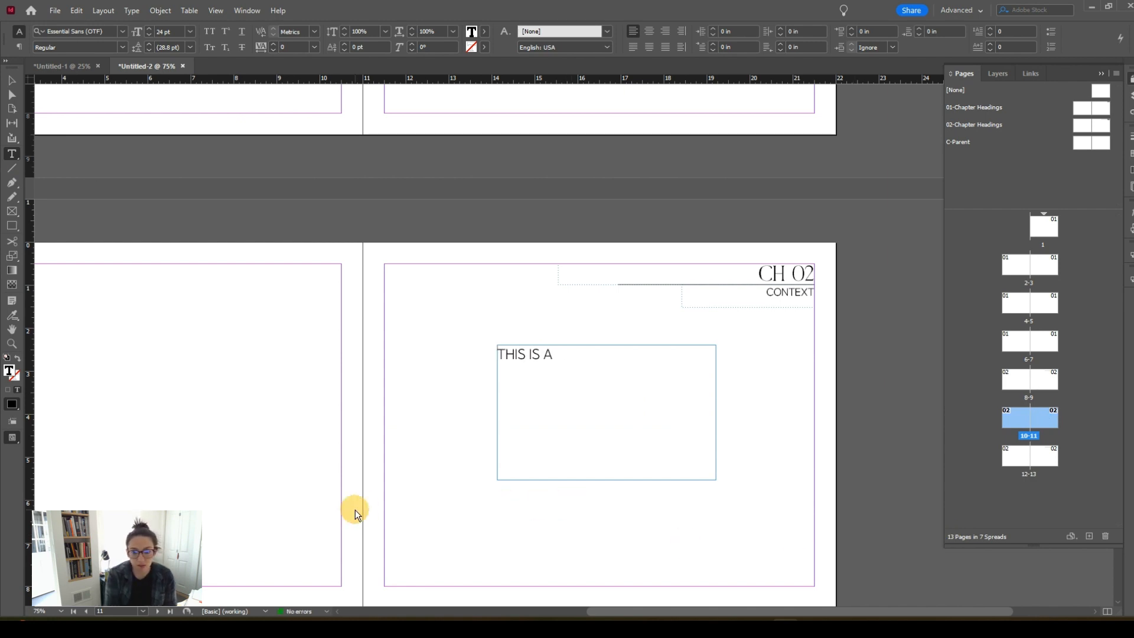
type(" TEXT BOX")
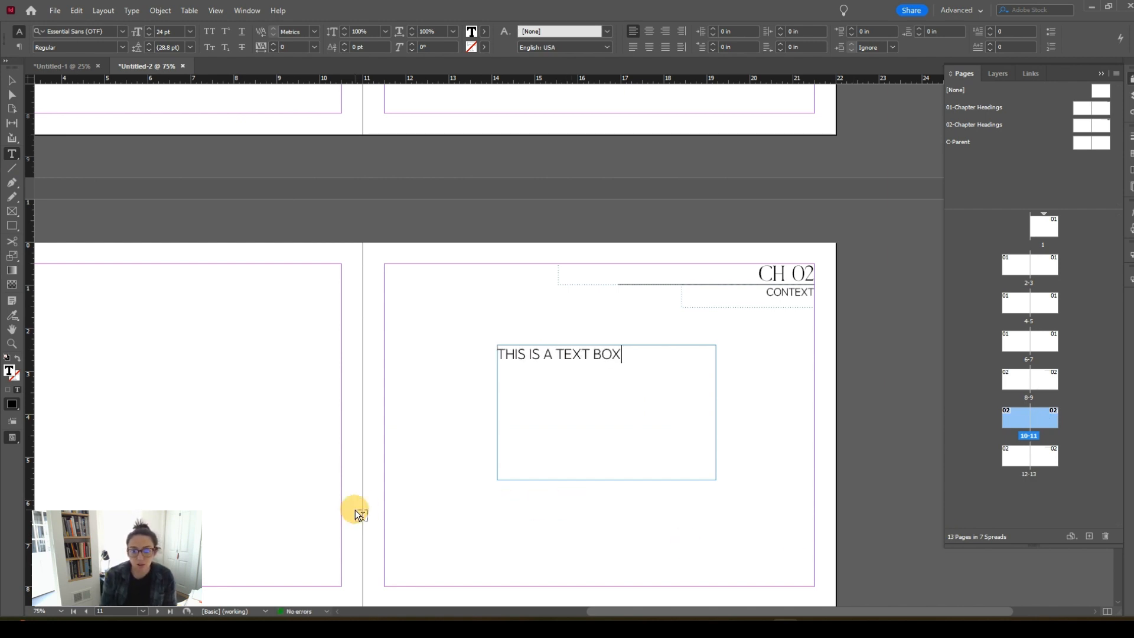
key("Escape")
left_click(608, 330)
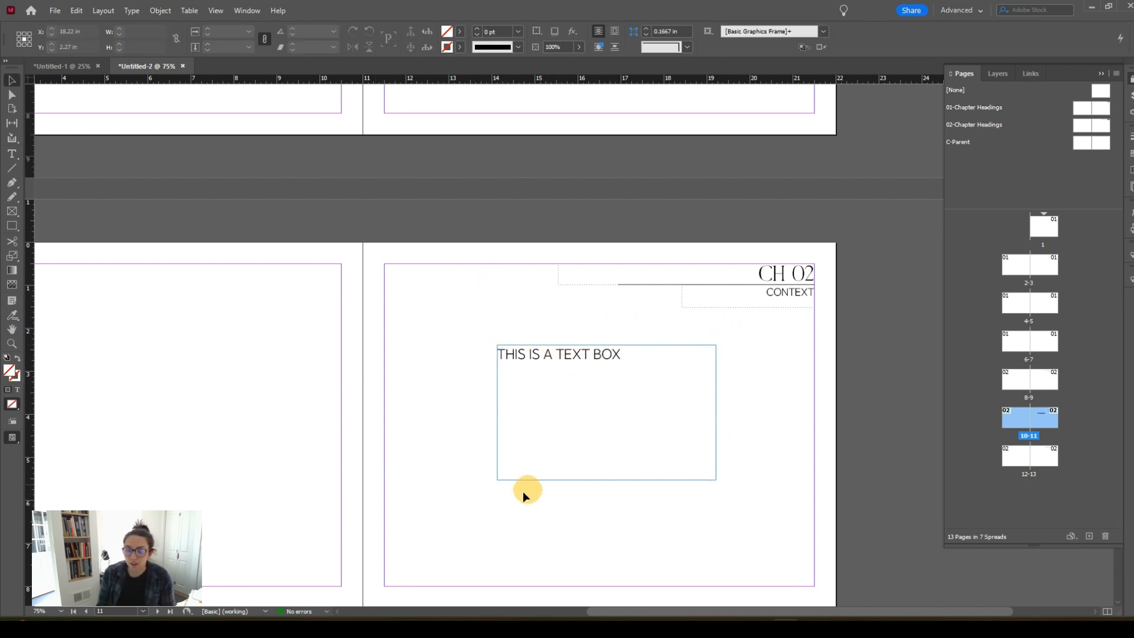
left_click_drag(540, 375, 611, 413)
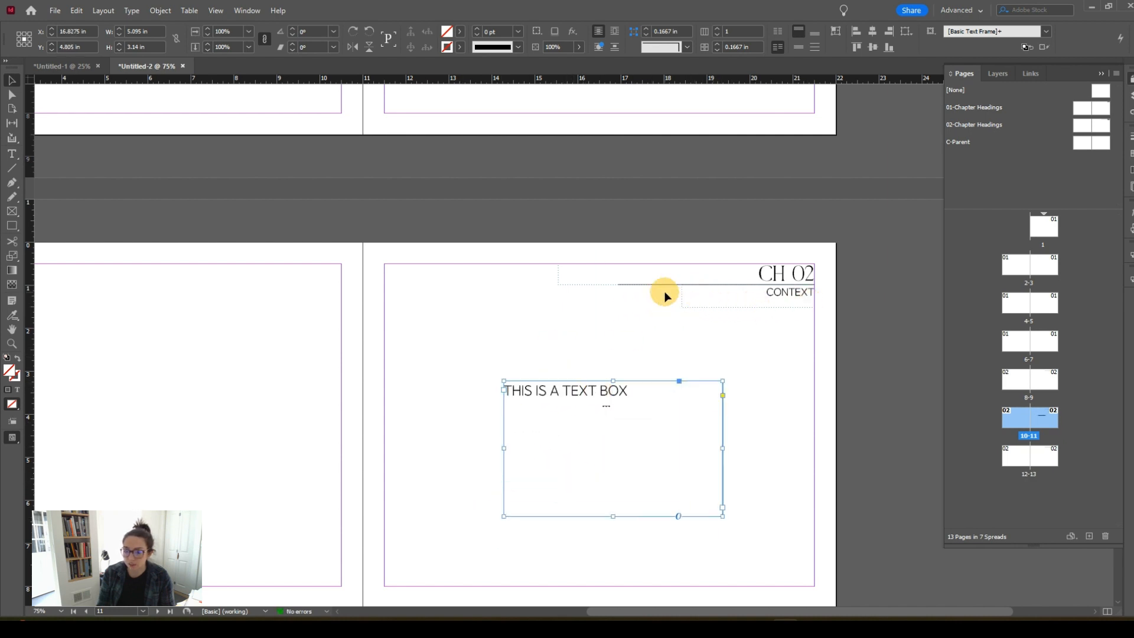
Override the parent's CONTEXT text frame on page 11 so that it can be edited locally.
left_click(696, 299)
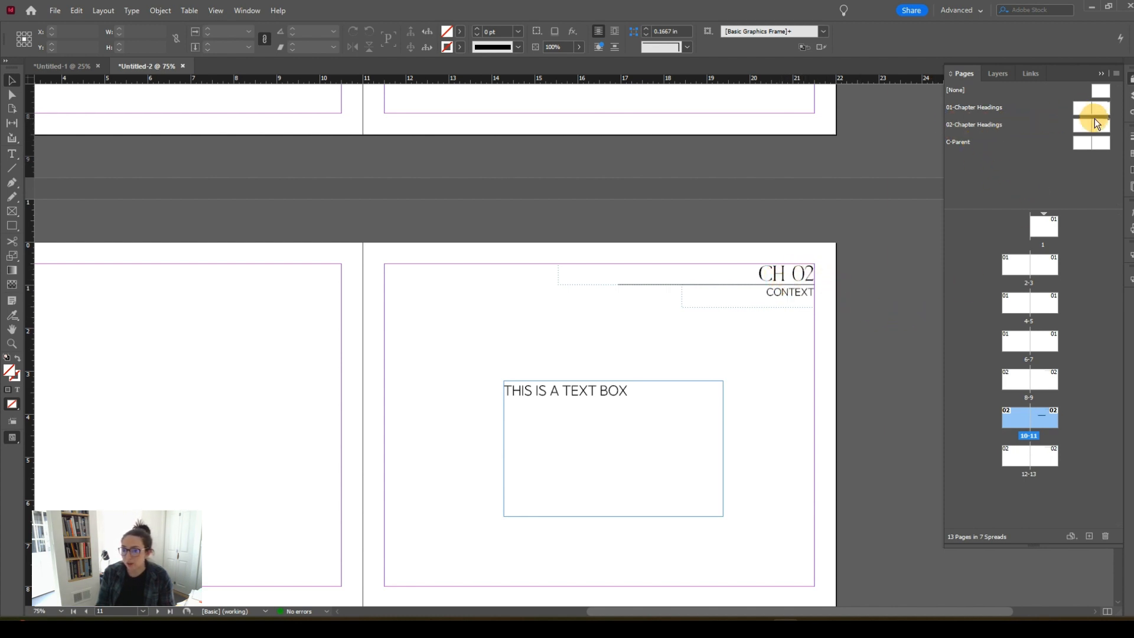
left_click(779, 292, "ctrl+shift")
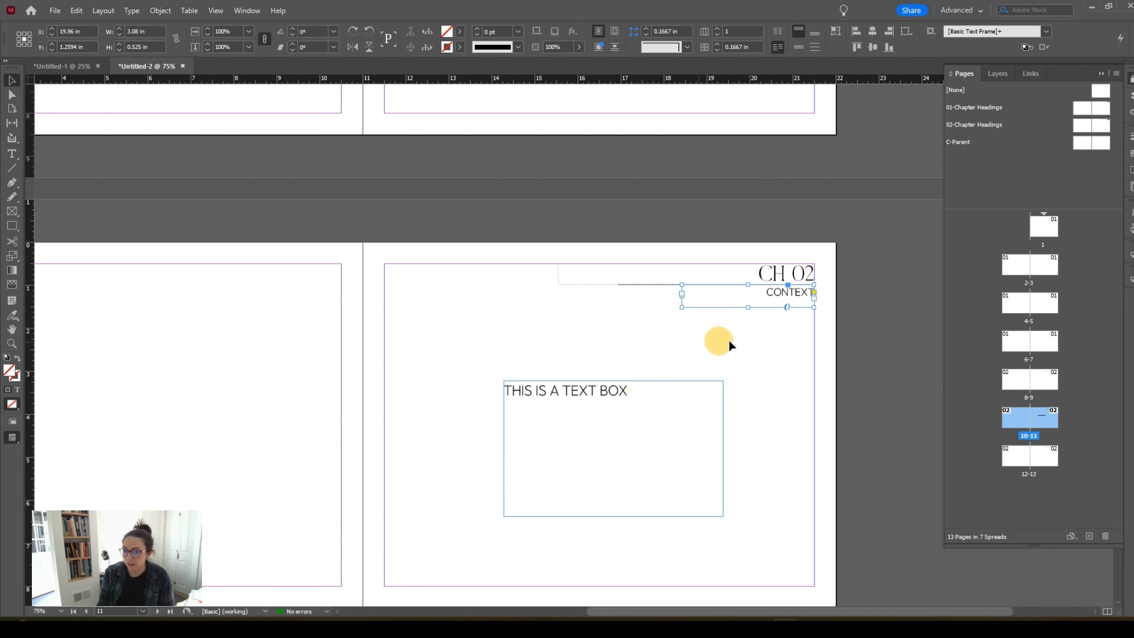
left_click(763, 344)
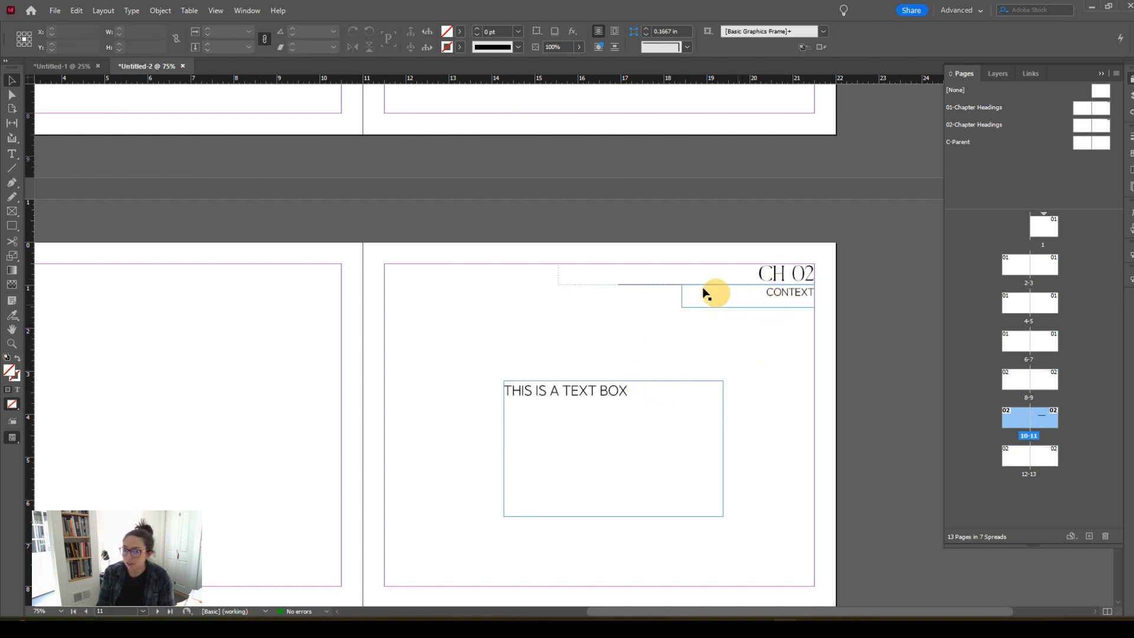
Lengthen the heading line on page 11 by extending its left end outward.
left_click(649, 285)
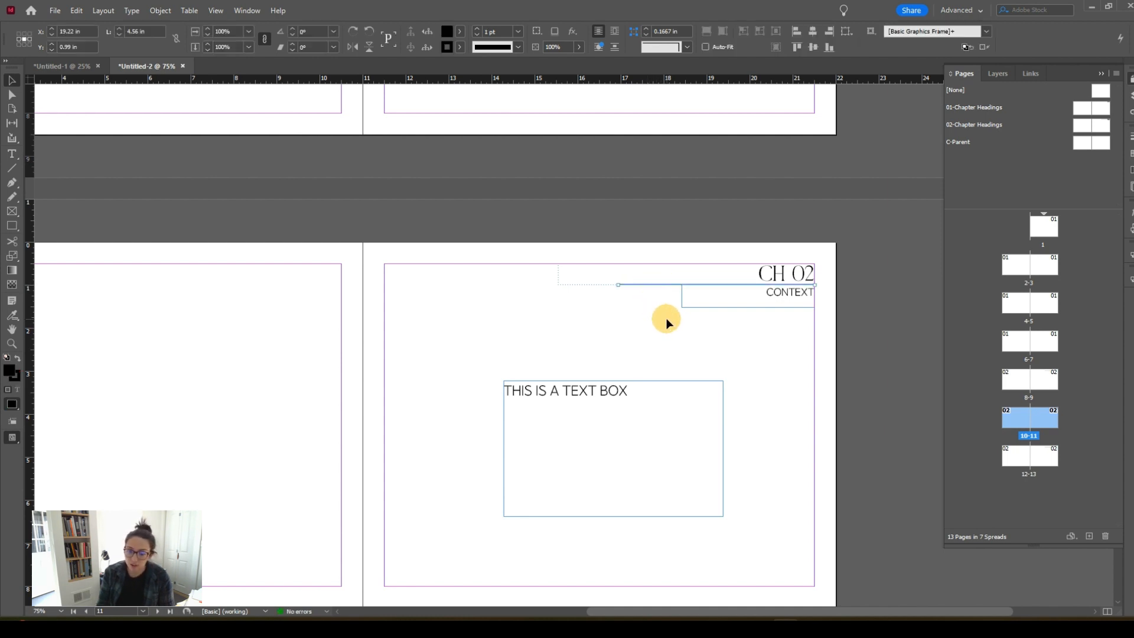
left_click_drag(619, 284, 586, 284)
left_click(672, 320)
left_click(653, 285)
left_click(609, 308)
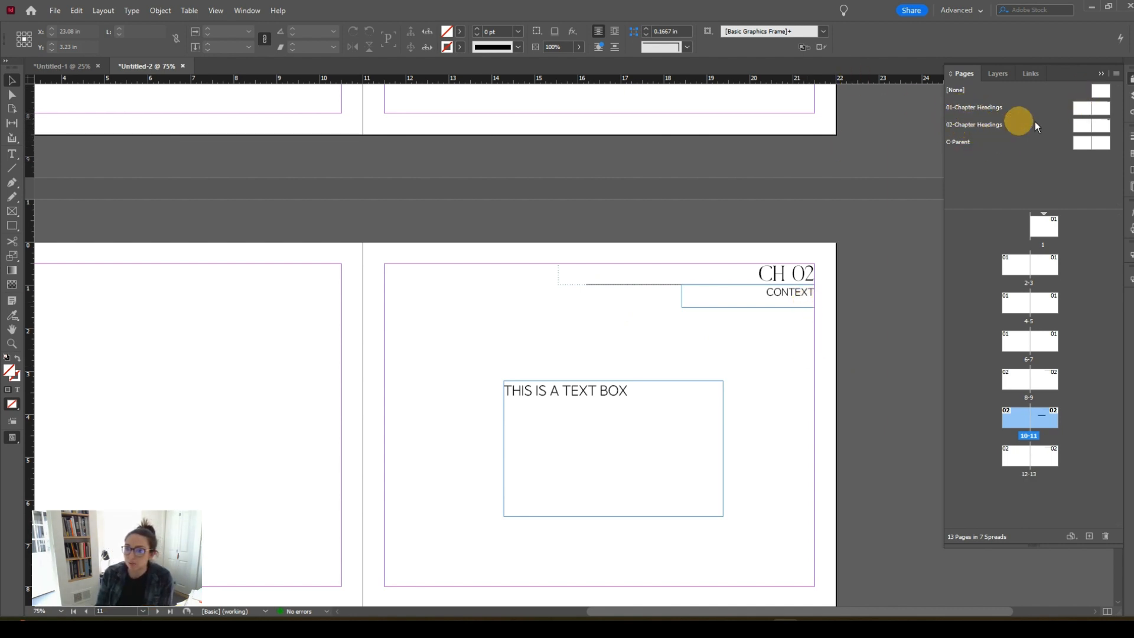
Open the 01-Chapter Headings parent and examine its two pages and its layer list.
double_click(1103, 107)
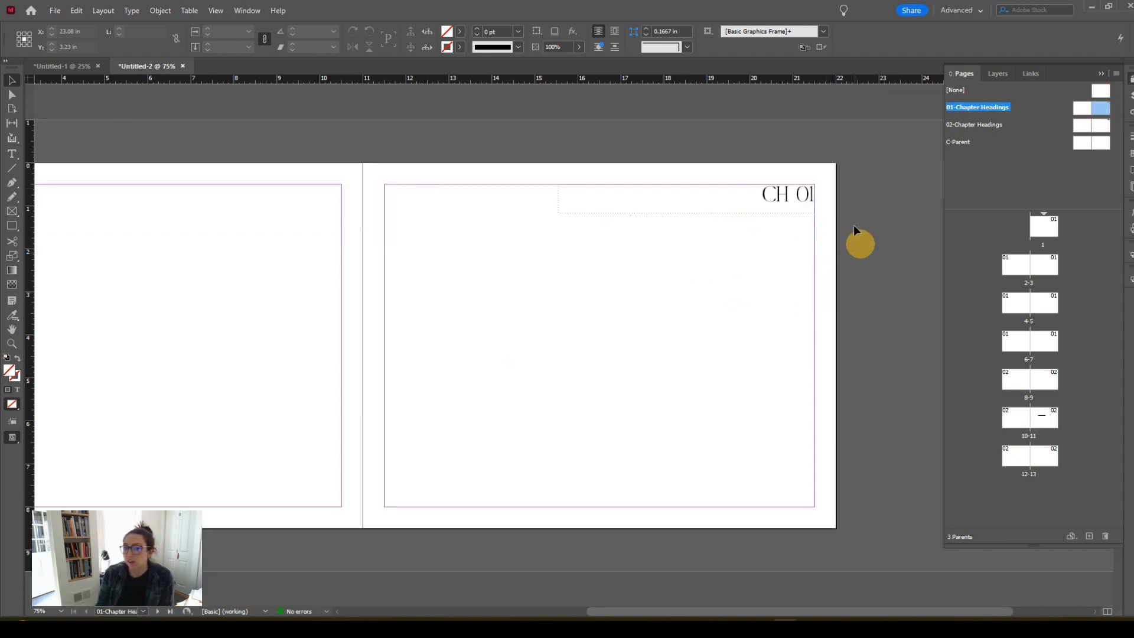
scroll(790, 268, "left", 3)
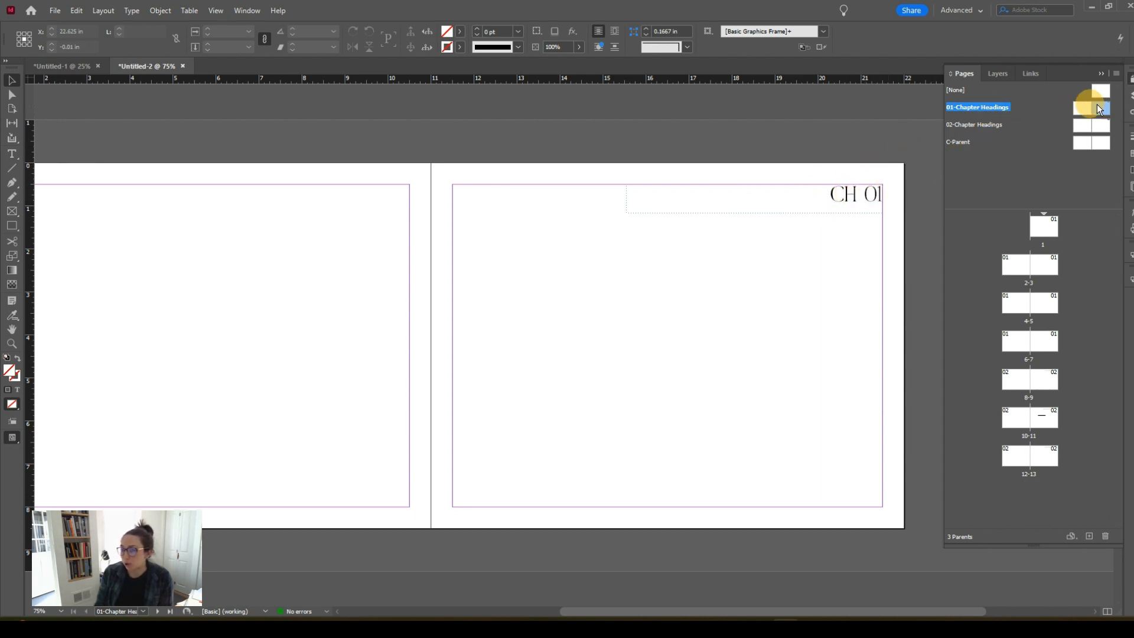
left_click_drag(1100, 122, 983, 298)
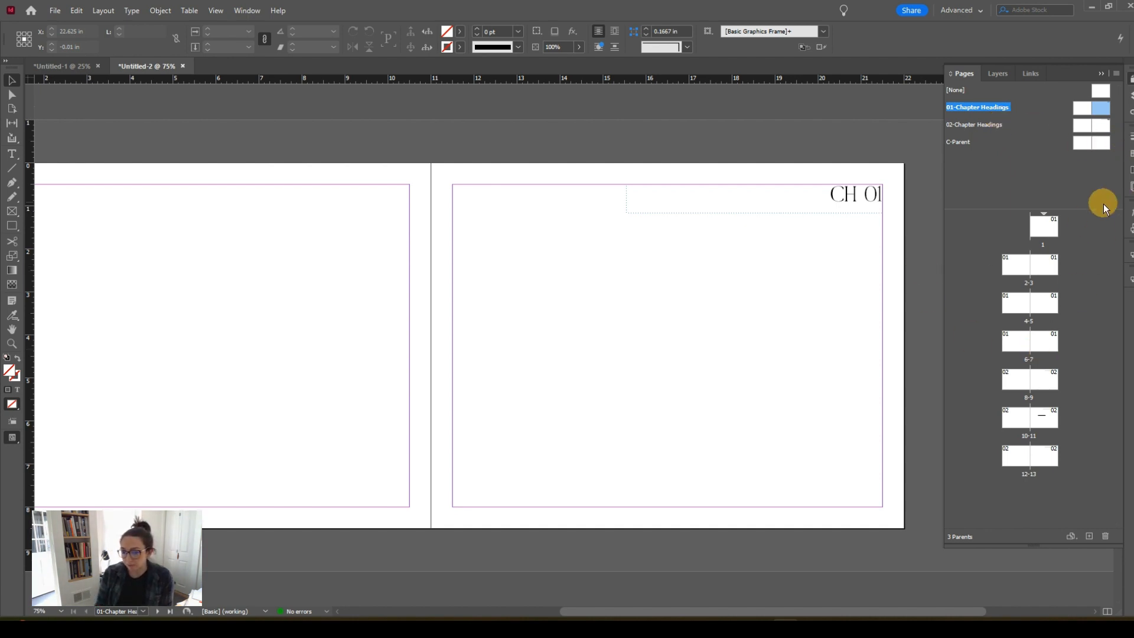
left_click_drag(610, 250, 711, 266)
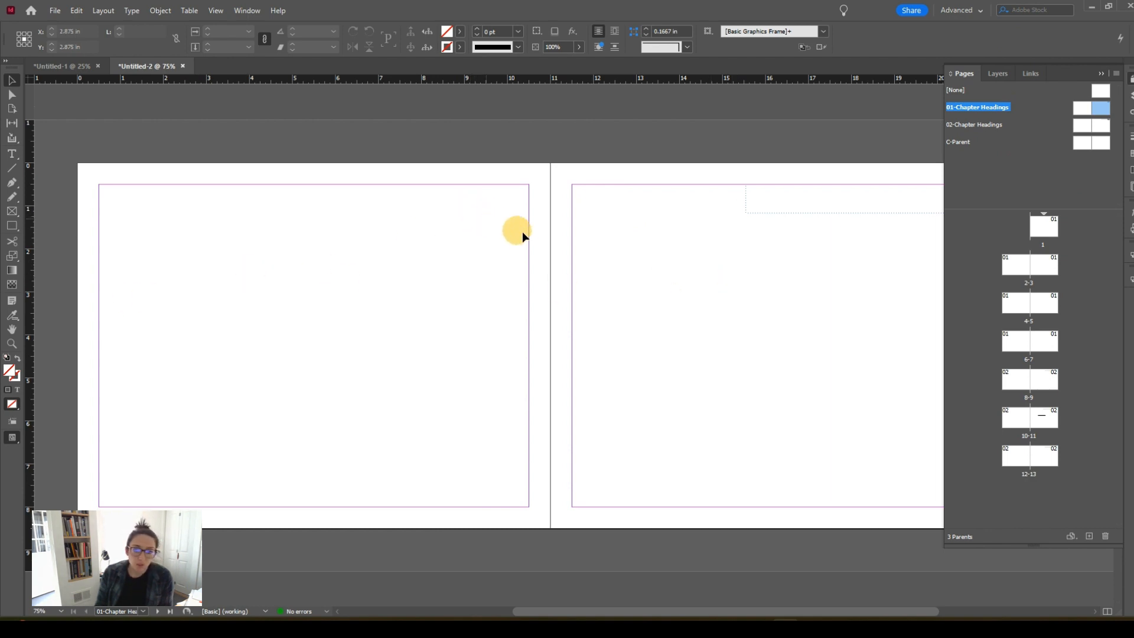
left_click(1003, 72)
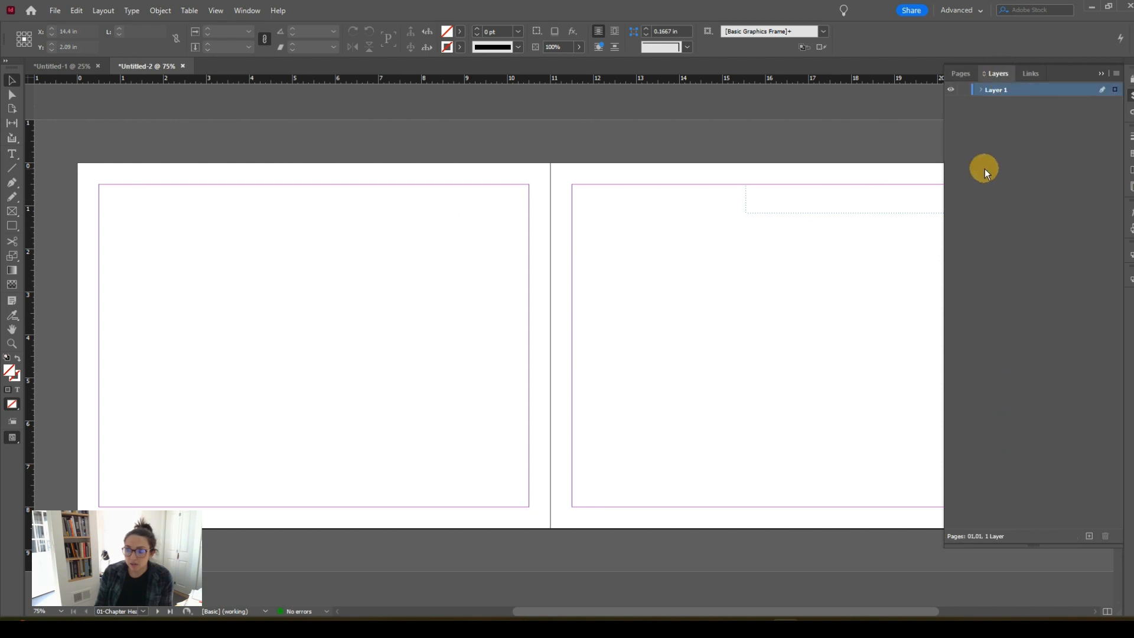
left_click(960, 75)
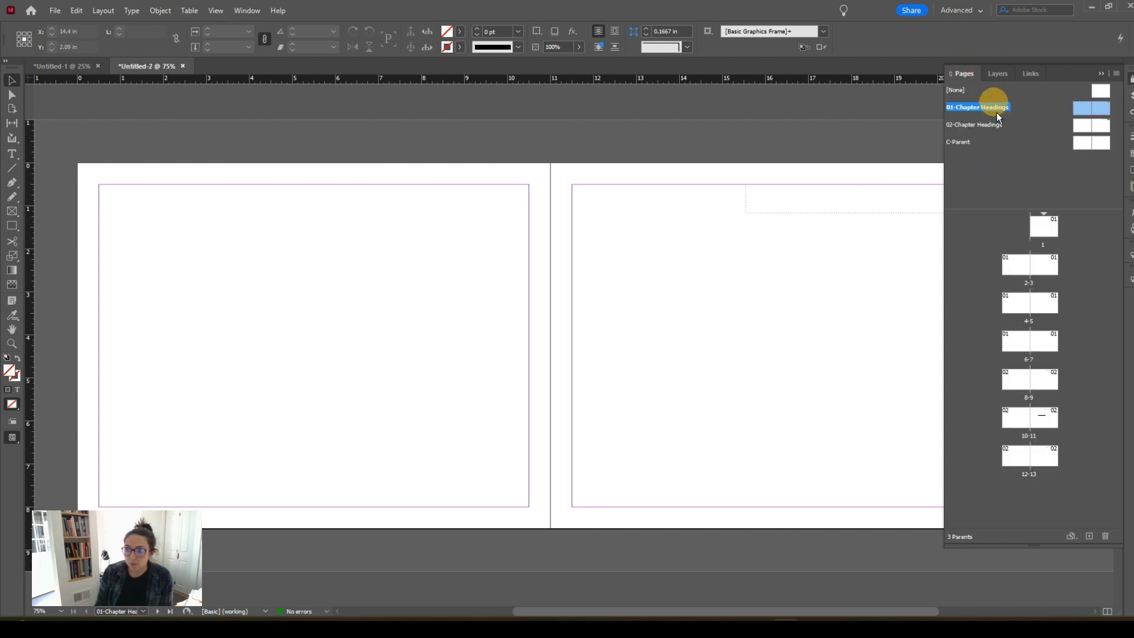
Add two new layers to the document above Layer 1.
left_click(1001, 74)
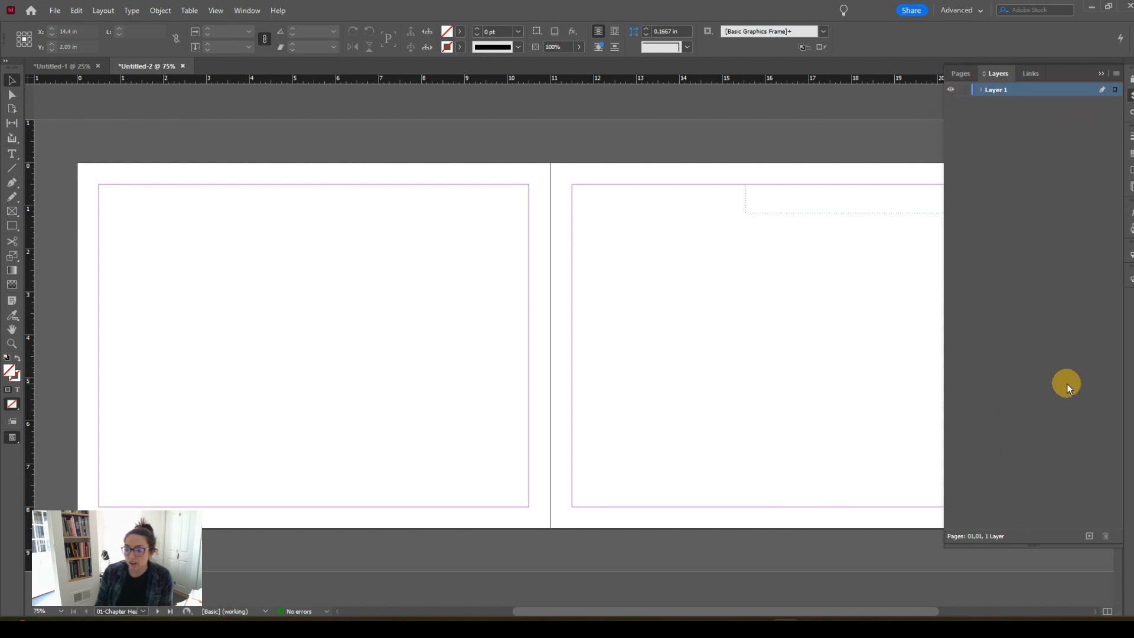
left_click(1089, 535)
left_click(1089, 536)
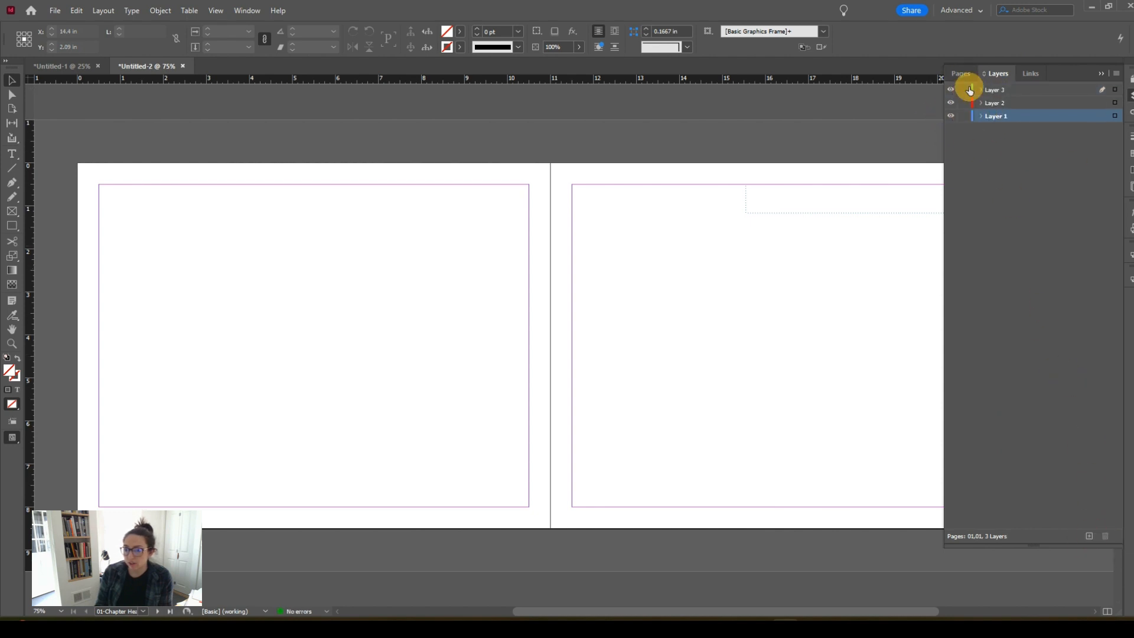
Rename Layer 1 as Titleblock.
double_click(994, 117)
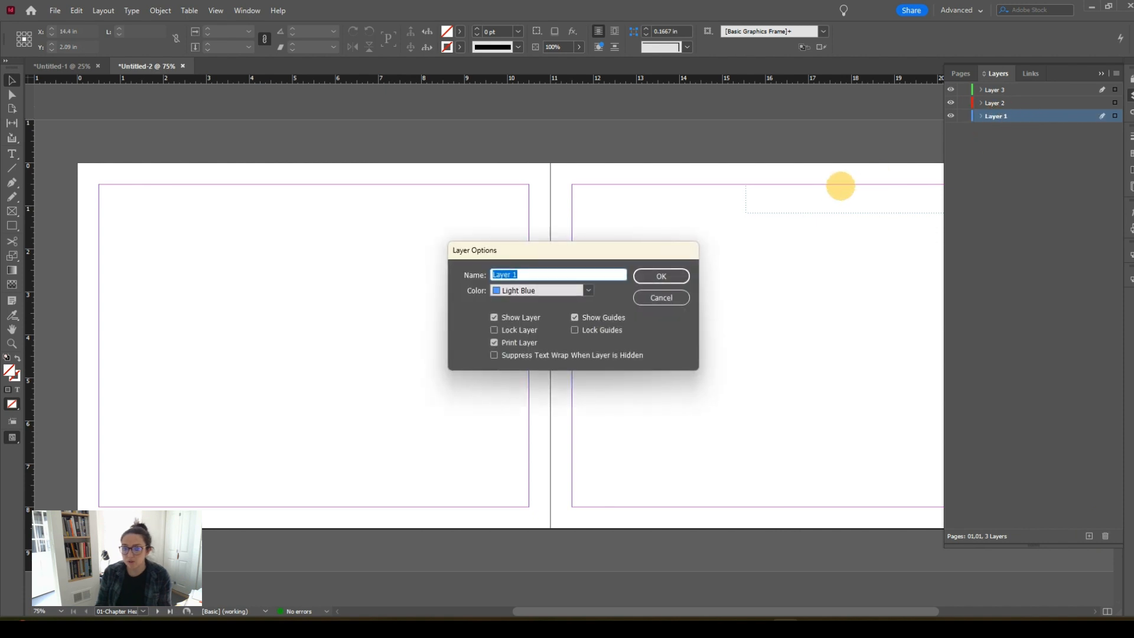
type("tITLE")
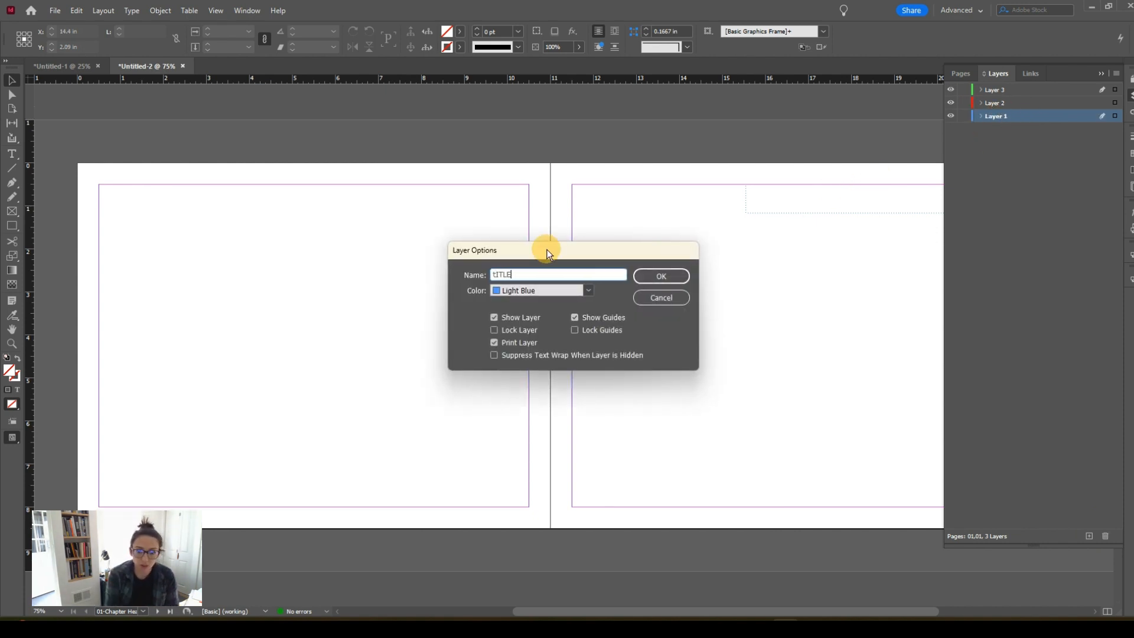
key("BackSpace")
key("BackSpace")
key("BackSpace")
key("BackSpace")
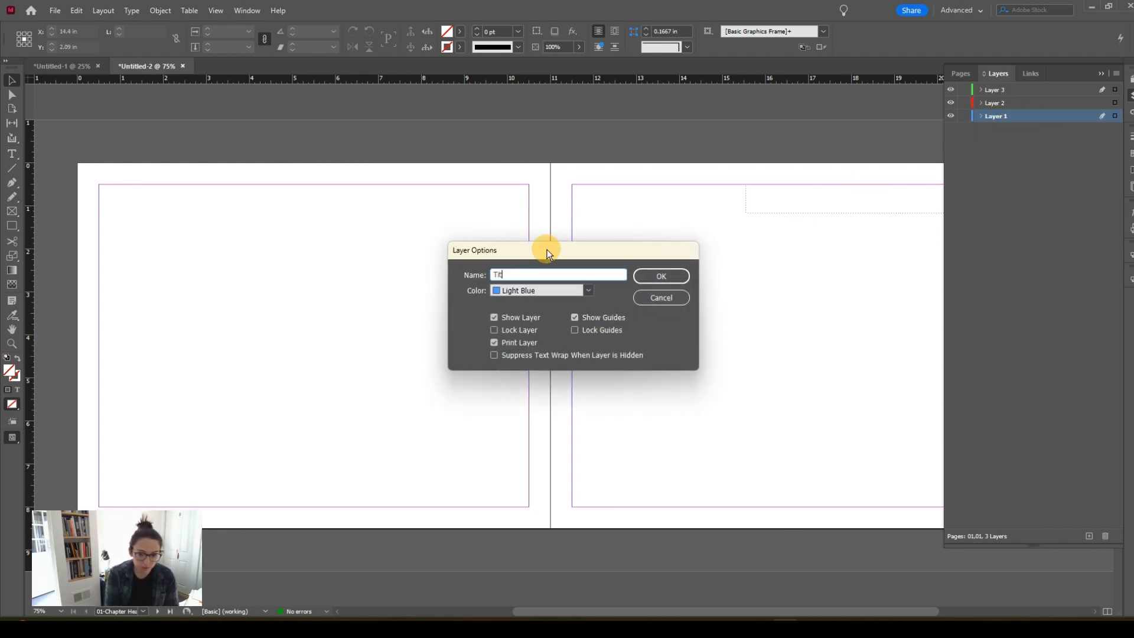
key("BackSpace")
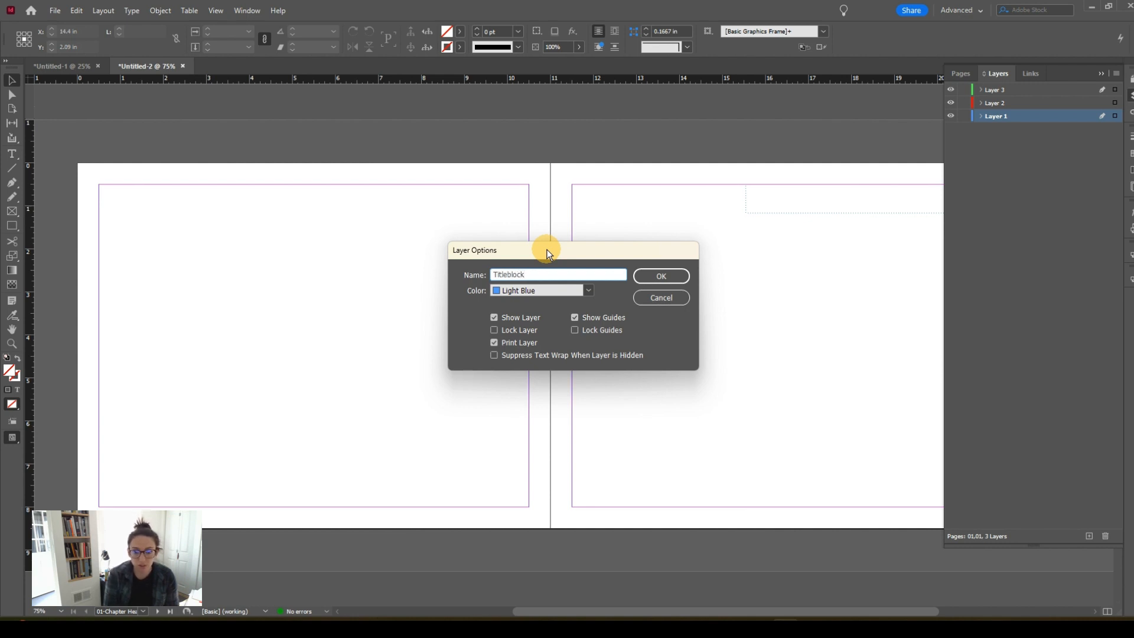
left_click(660, 277)
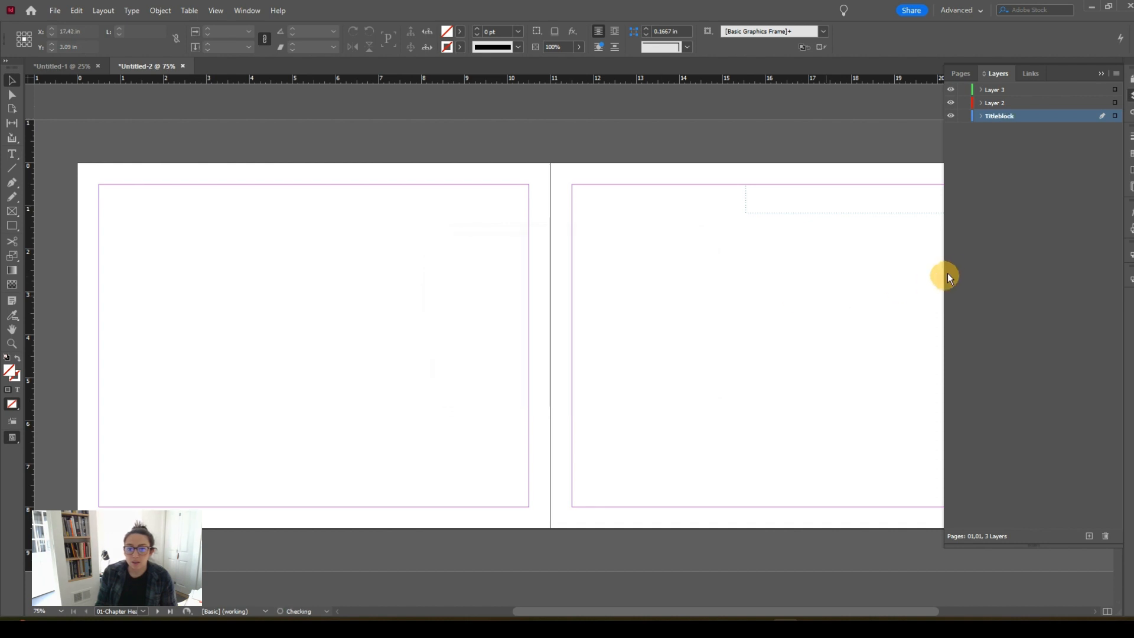
Rename Layer 2 as Images and Layer 3 as Text.
double_click(1004, 103)
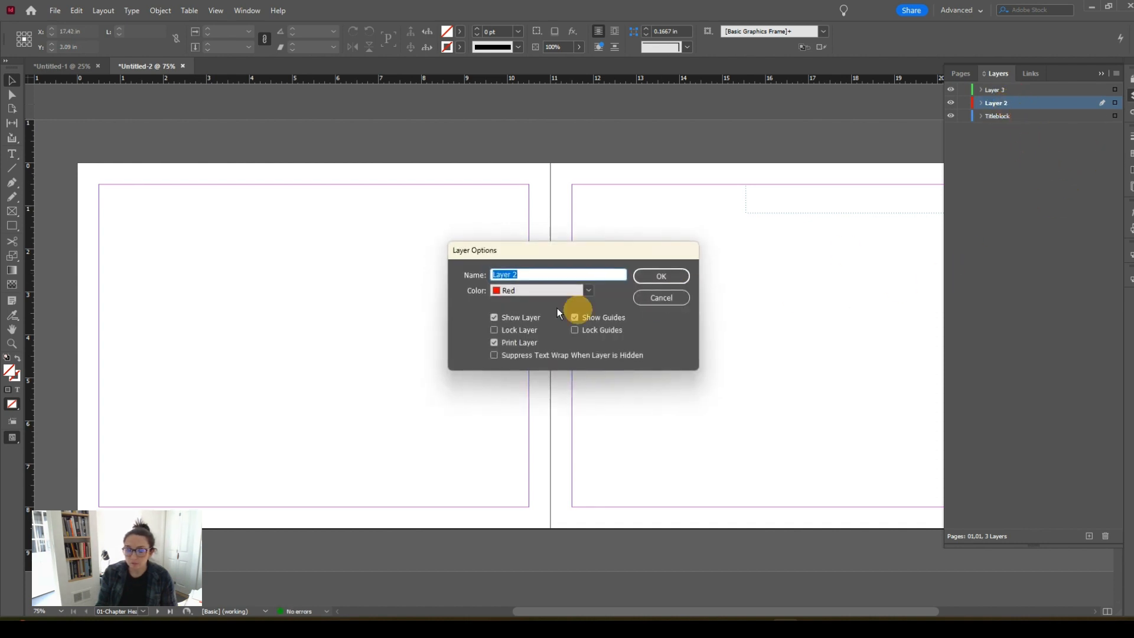
type("Images")
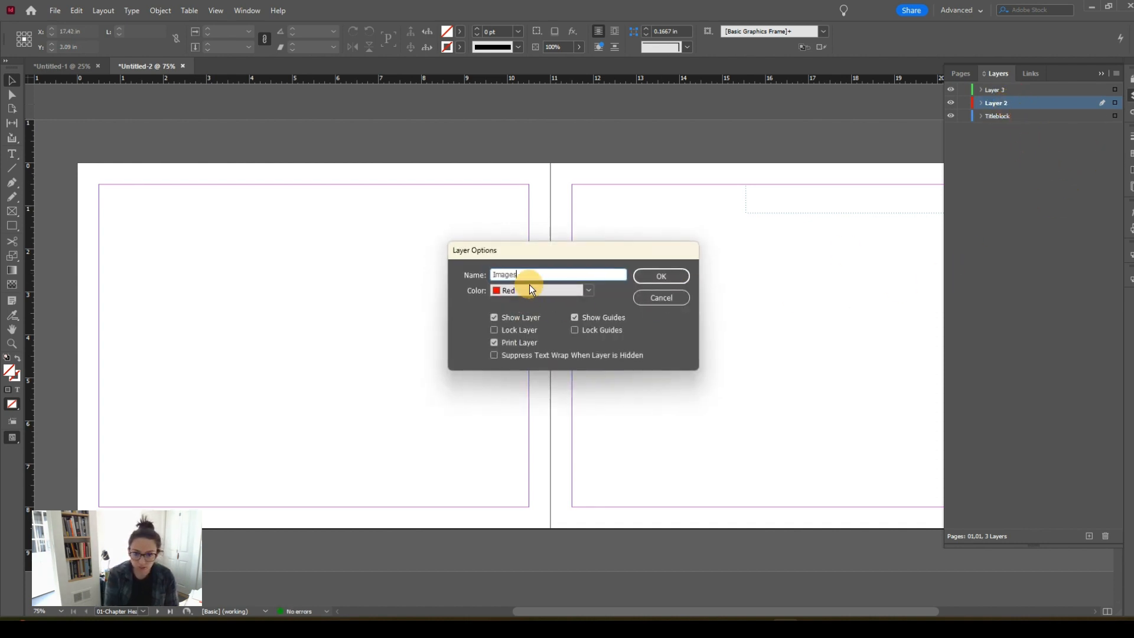
key("Return")
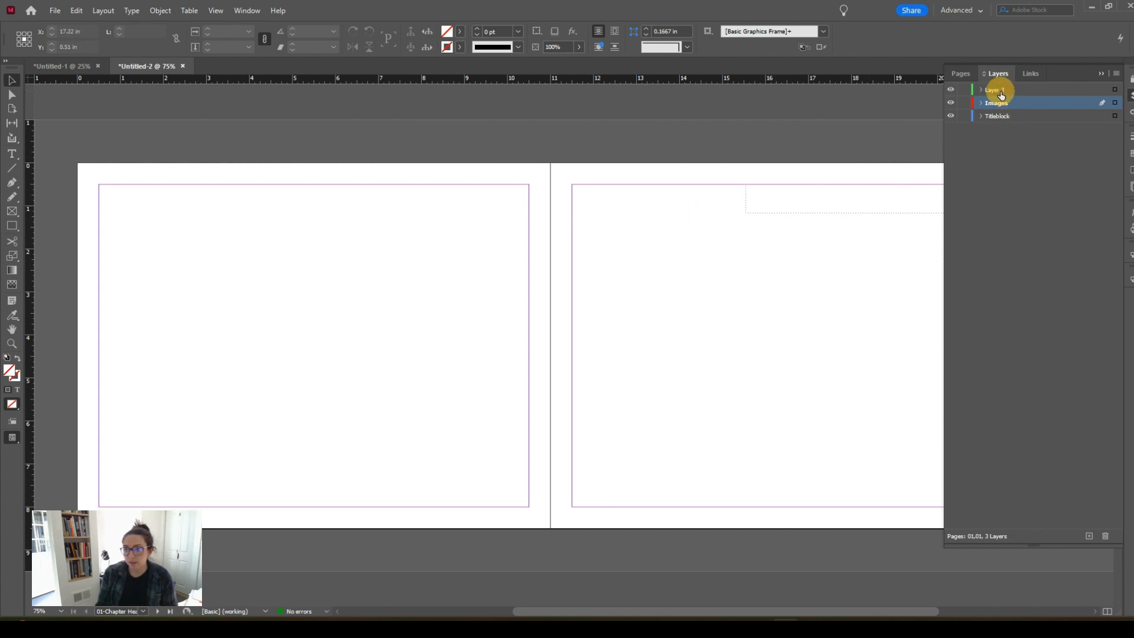
double_click(997, 91)
type("Text")
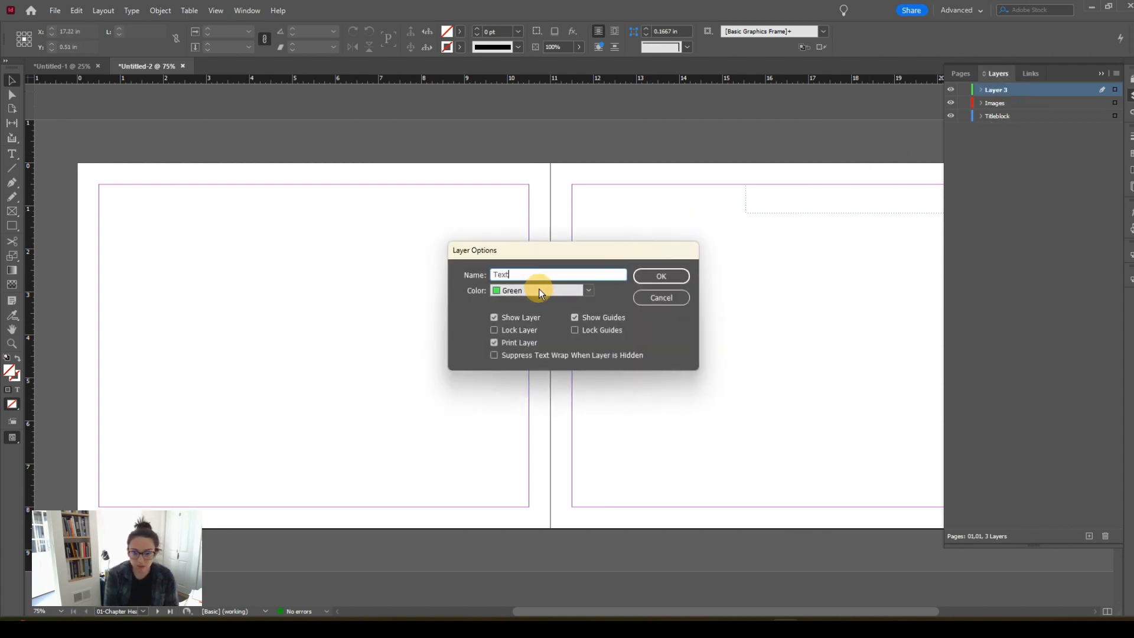
key("Return")
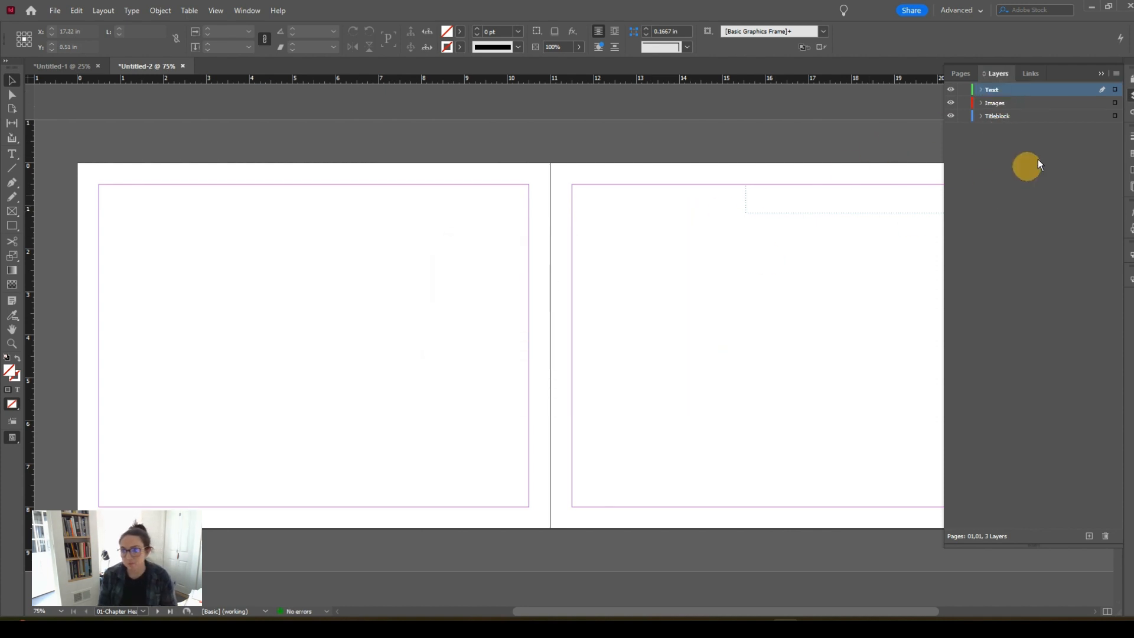
View the right page of the 01-Chapter Headings parent, return to page 11 and show its layer list.
left_click(957, 74)
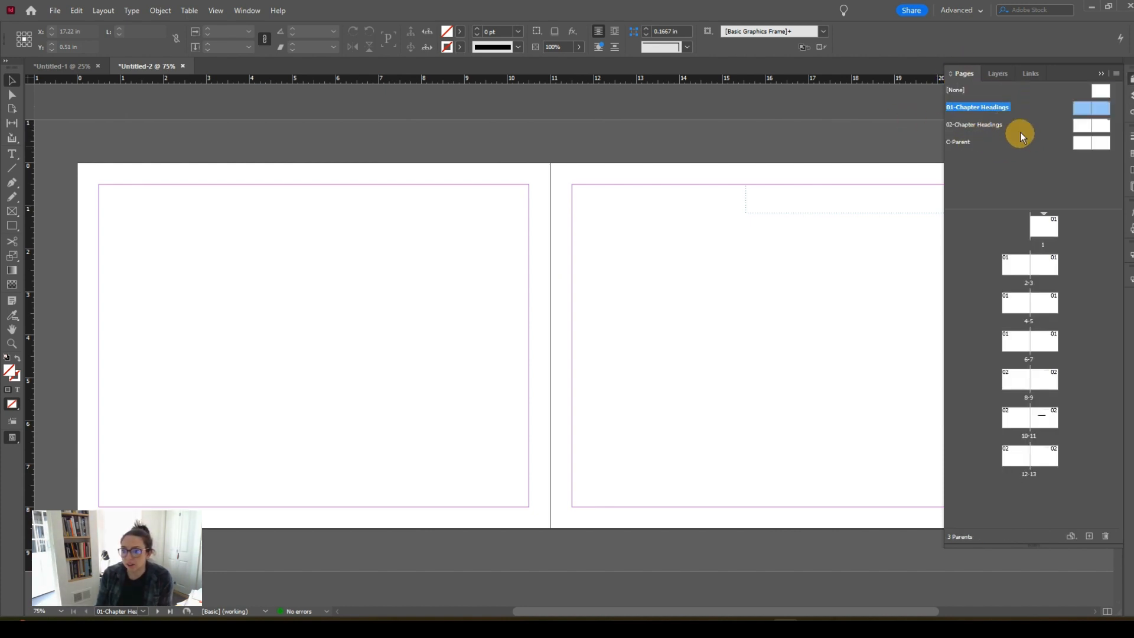
double_click(1100, 108)
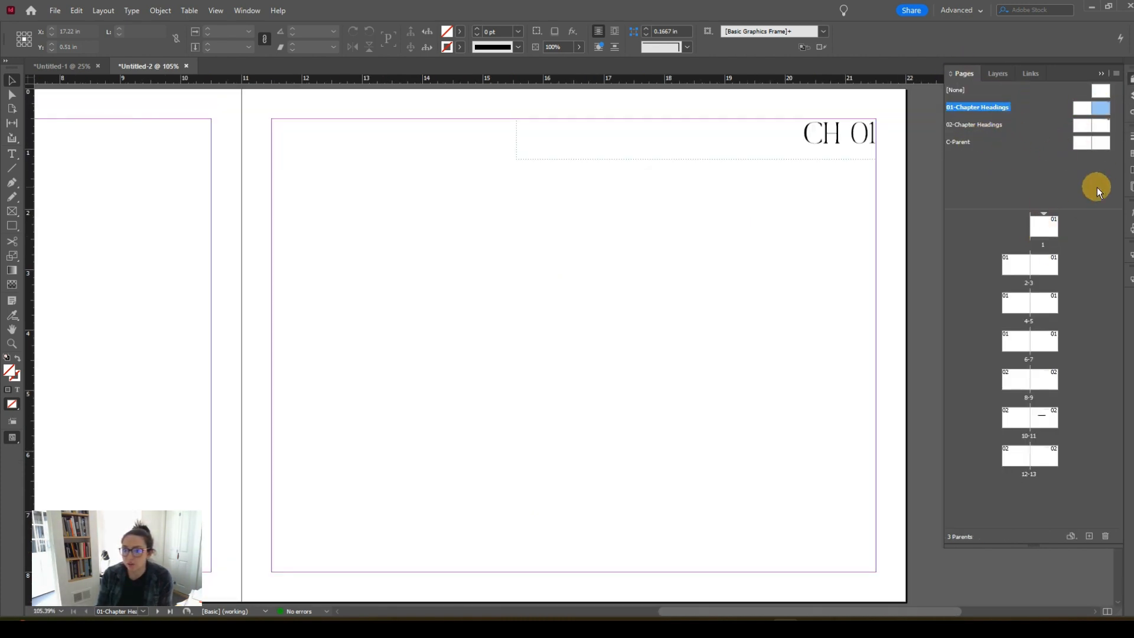
double_click(1039, 418)
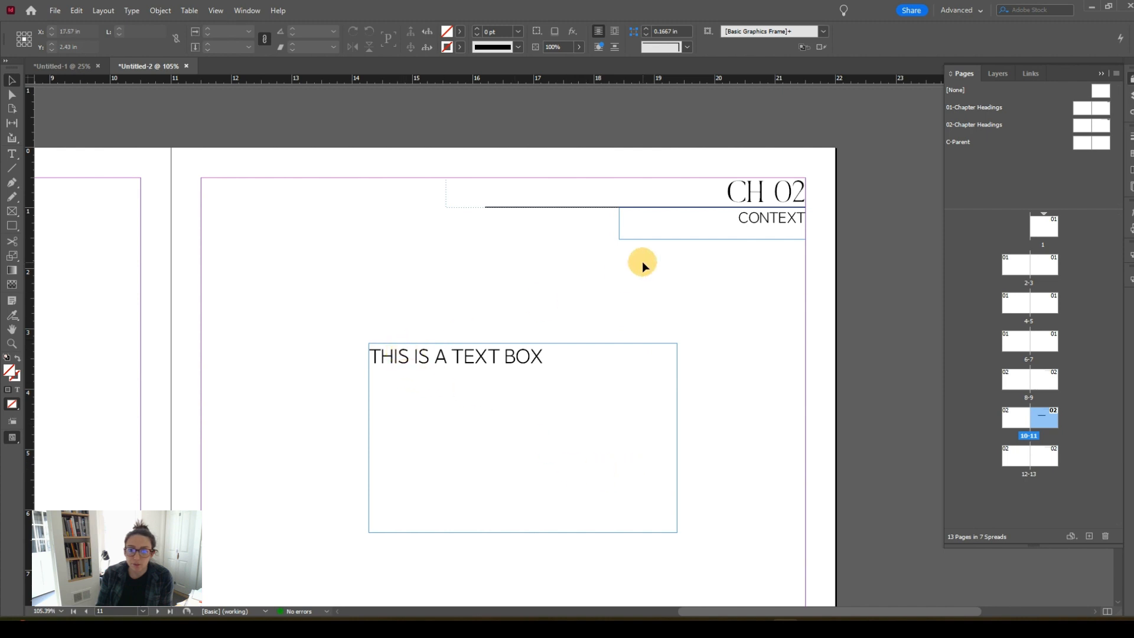
left_click(996, 74)
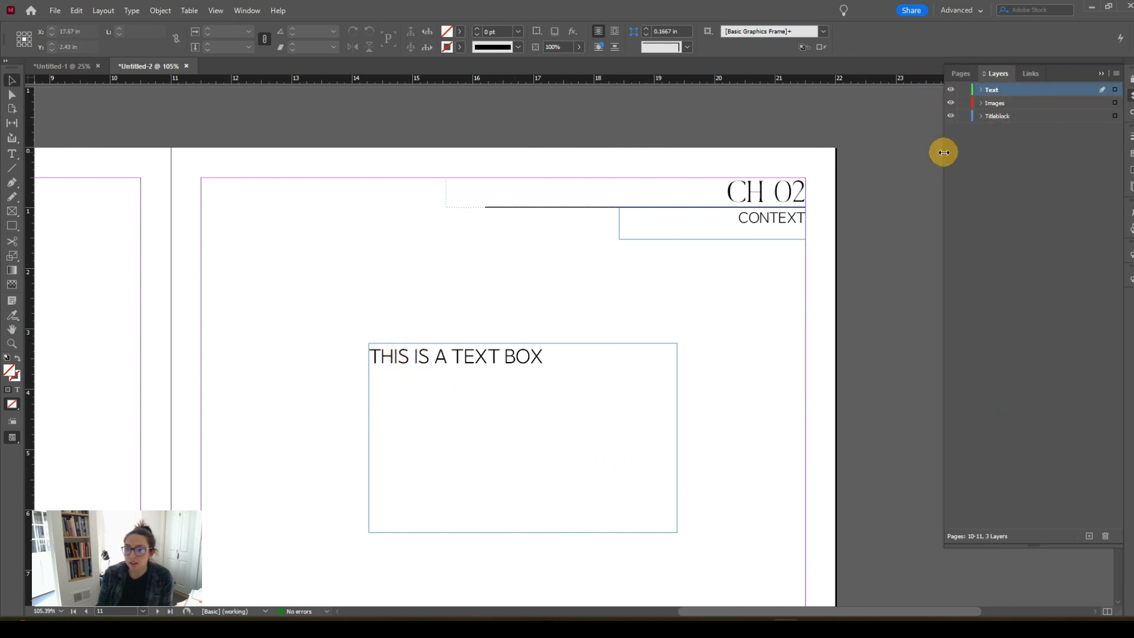
Move the CONTEXT frame and the THIS IS A TEXT BOX frame to the Text layer and back to Titleblock.
left_click_drag(711, 405, 577, 220)
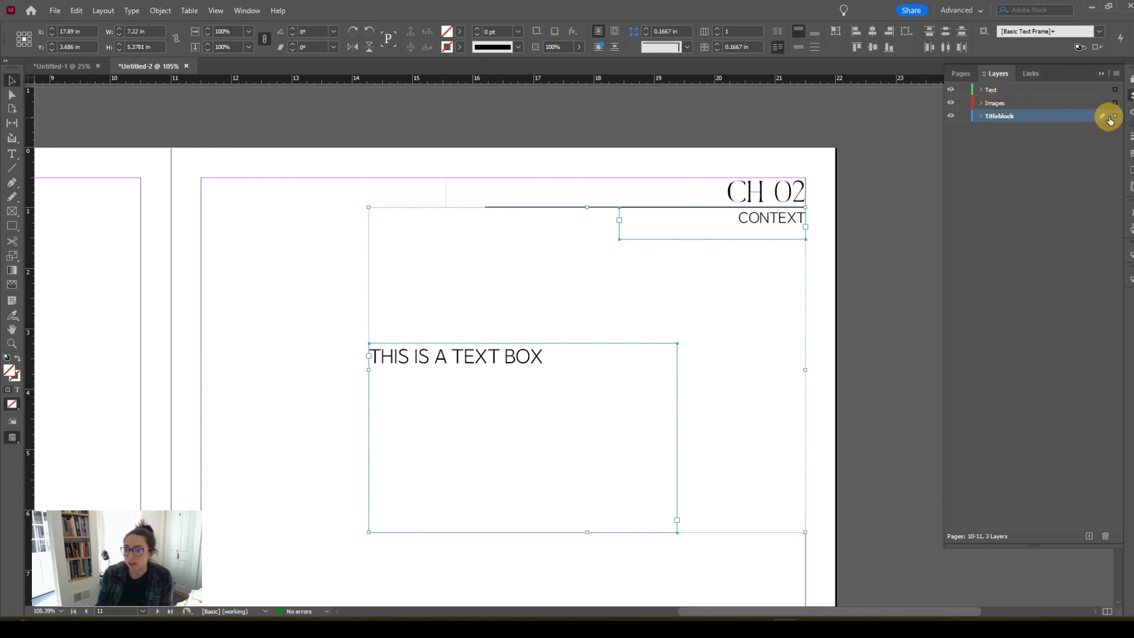
left_click_drag(1113, 120, 1110, 89)
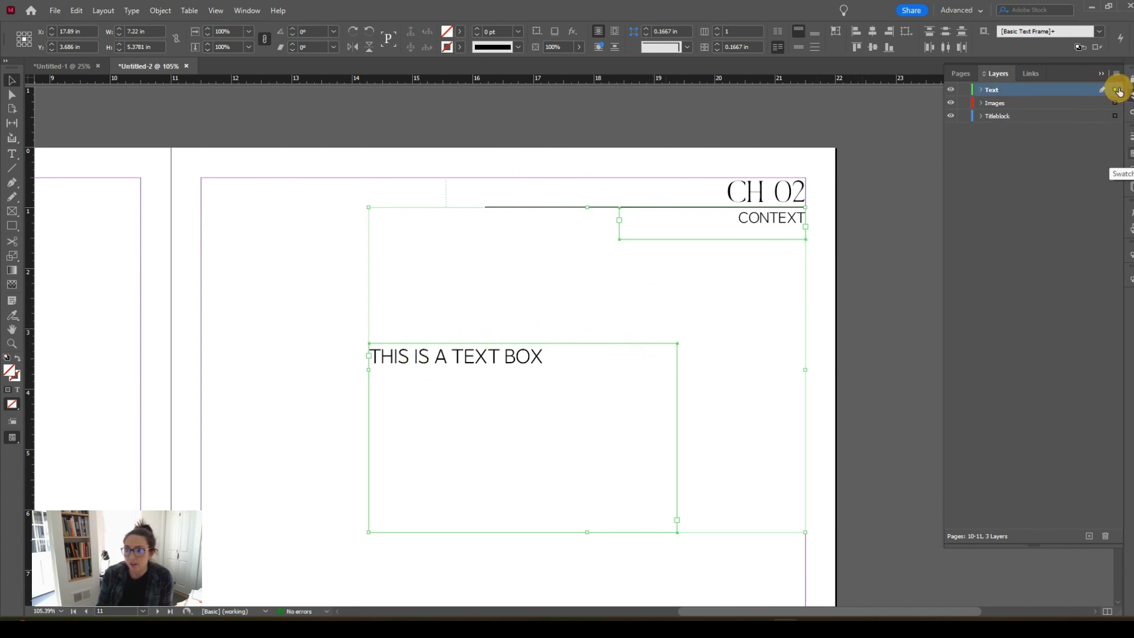
left_click_drag(1116, 92, 1113, 117)
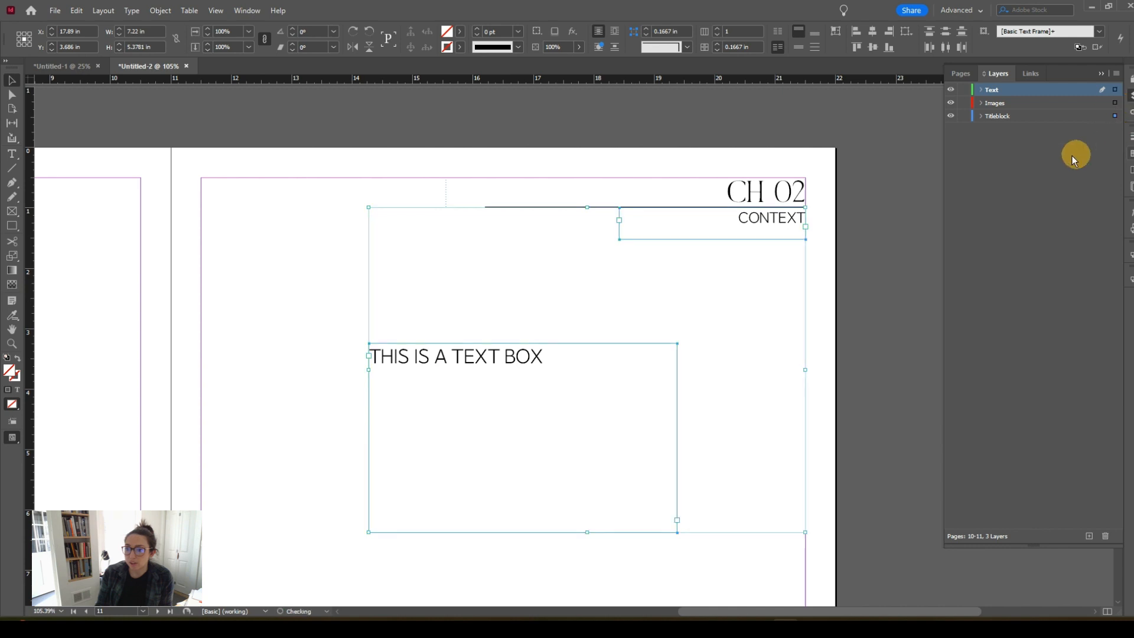
left_click(278, 238)
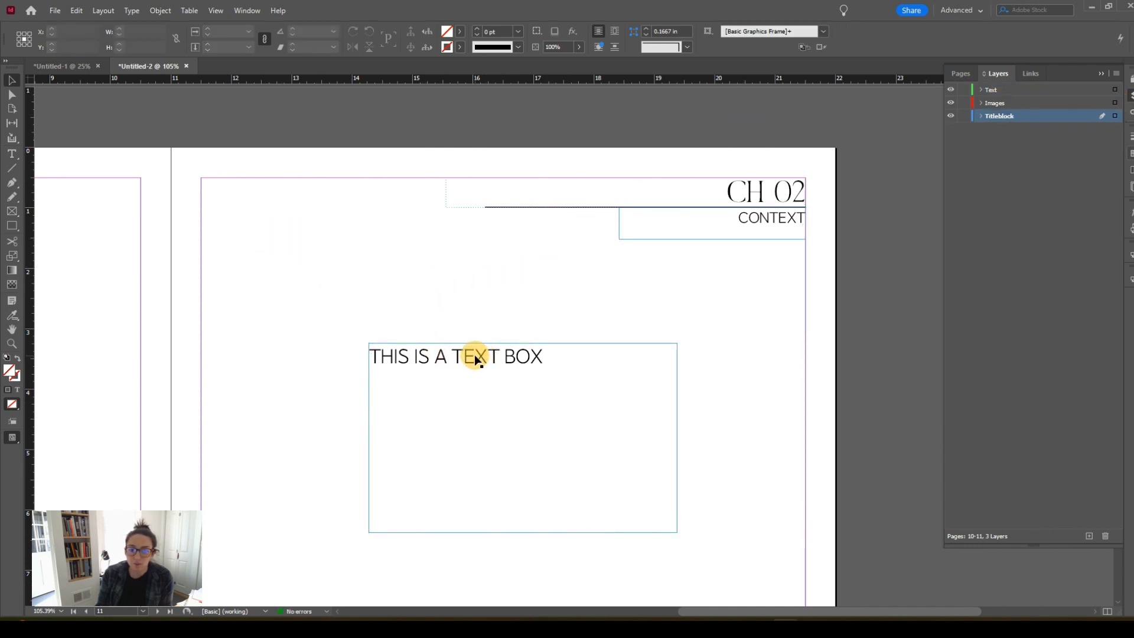
Move the THIS IS A TEXT BOX frame on page 11 to about X 15.11 in, Y 3.24 in.
left_click_drag(476, 358, 401, 291)
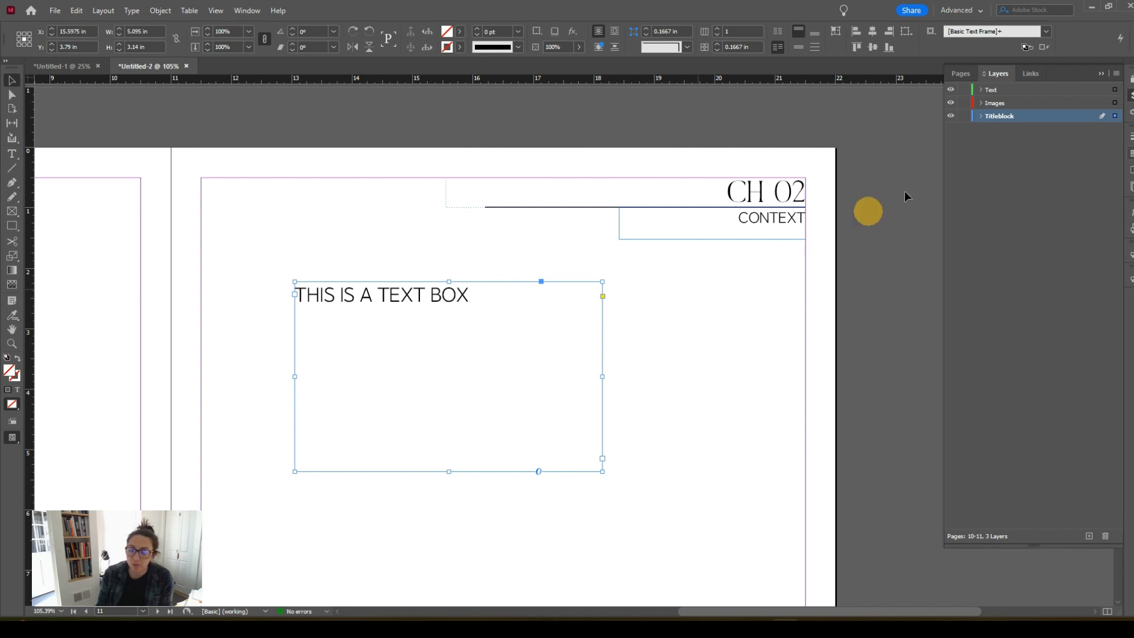
left_click(609, 309)
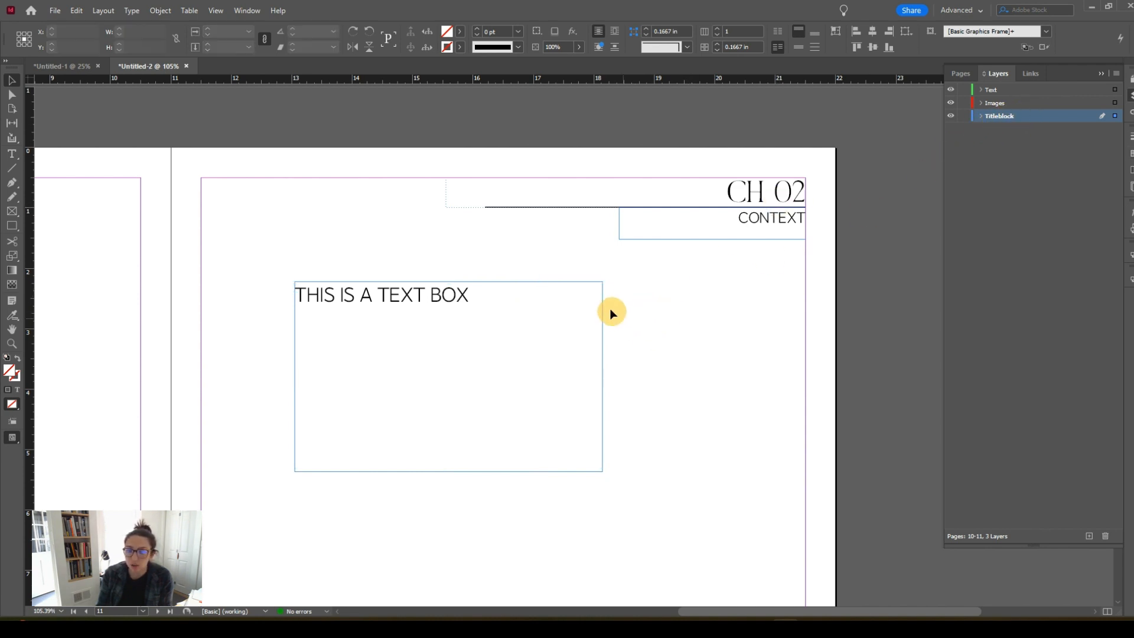
left_click_drag(508, 307, 478, 273)
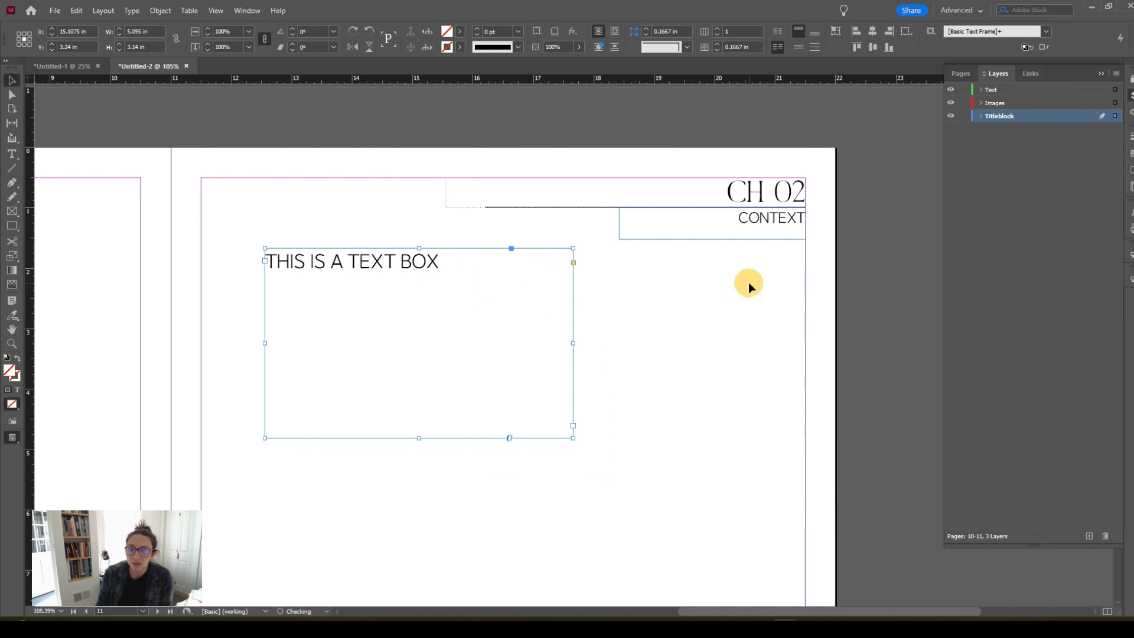
Assign the THIS IS A TEXT BOX frame to the Text layer and move the Images layer below Titleblock.
left_click_drag(1118, 119, 1114, 89)
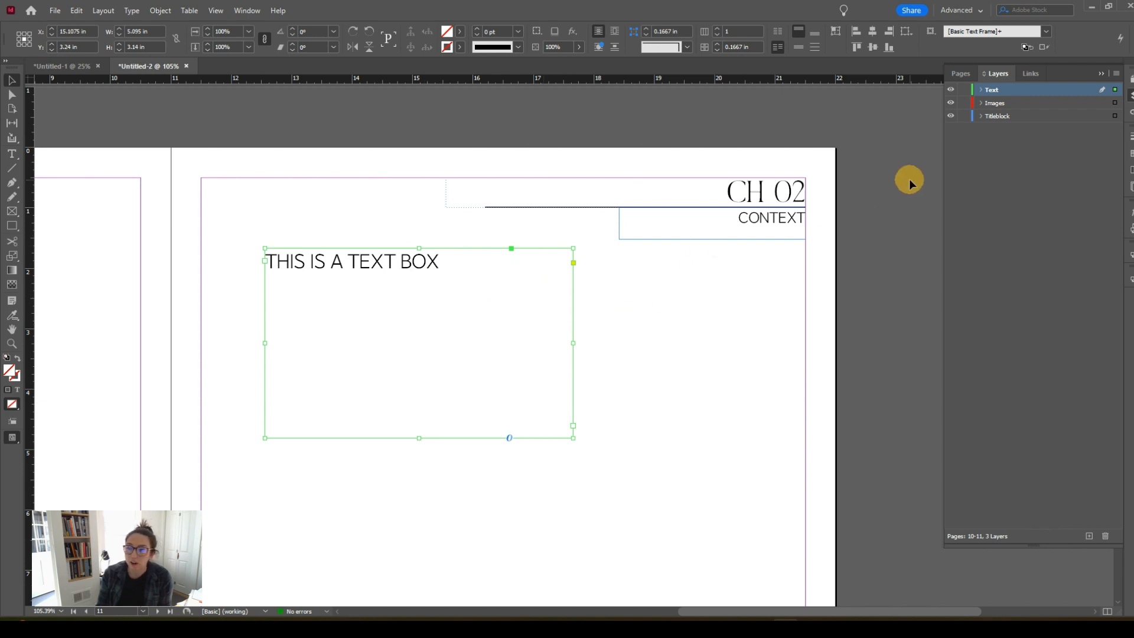
left_click_drag(996, 92, 1098, 149)
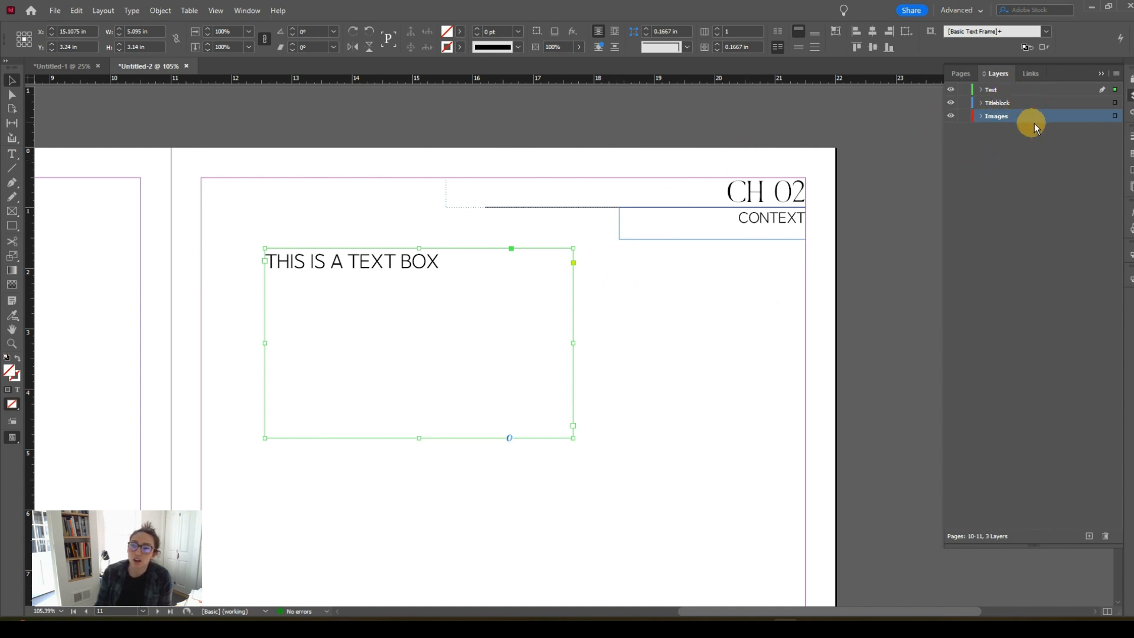
Show the document's links list and start placing a file.
left_click(1034, 72)
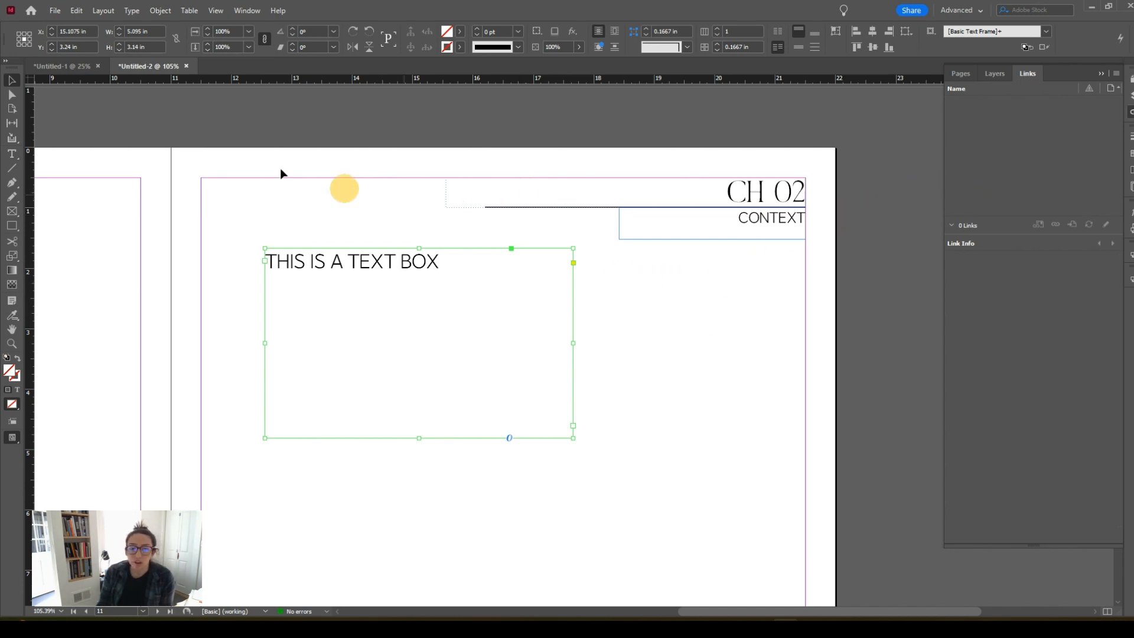
left_click(53, 11)
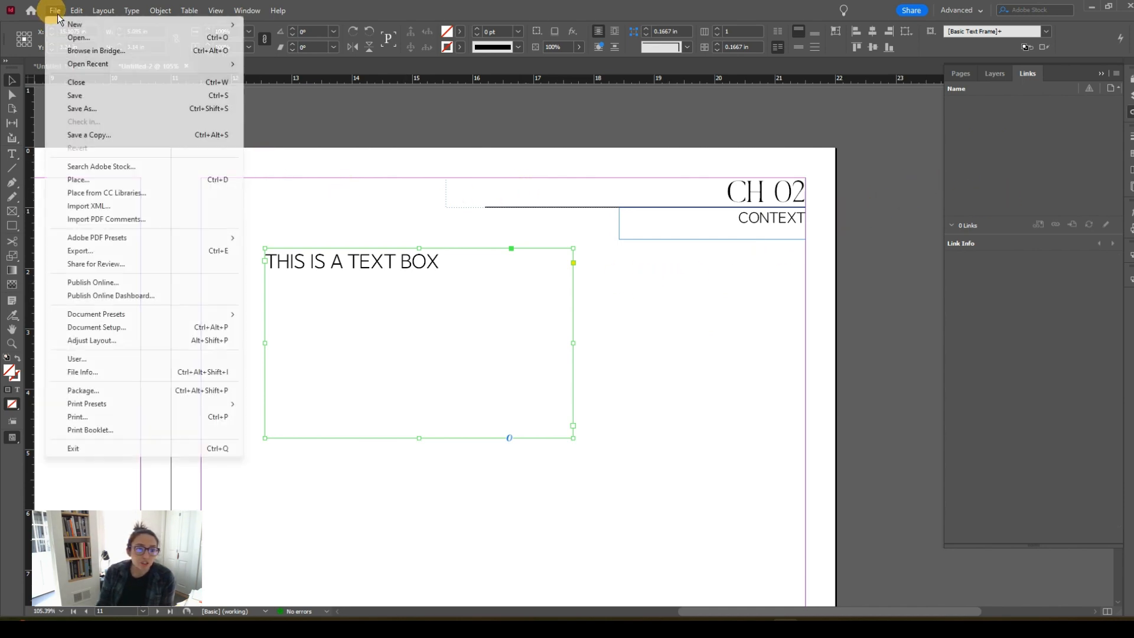
left_click(54, 11)
left_click(54, 11)
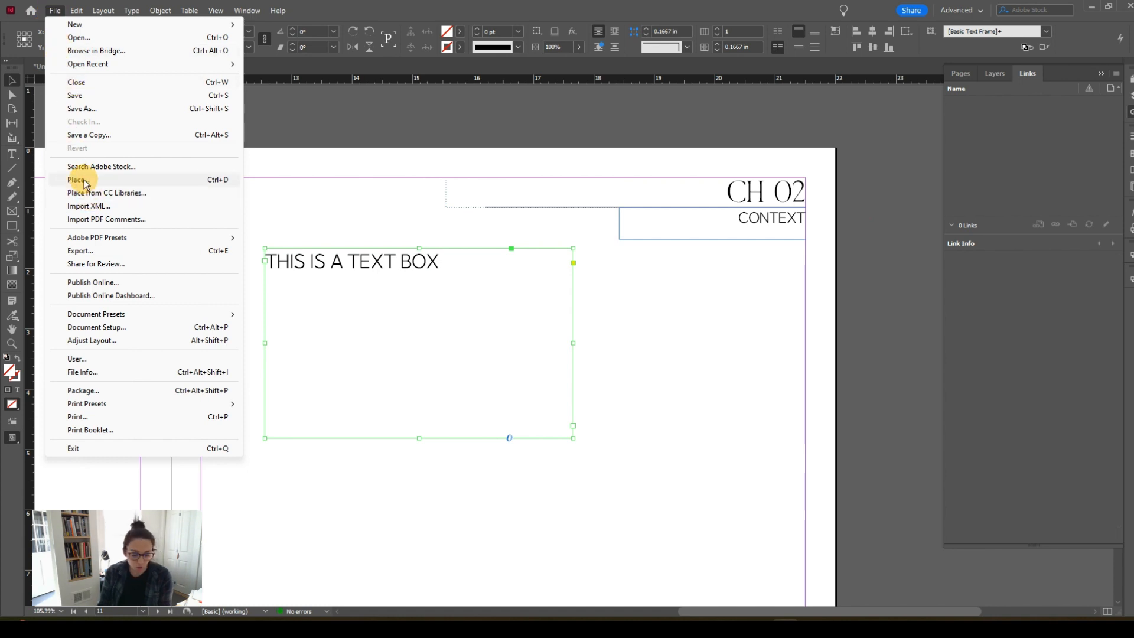
left_click(81, 180)
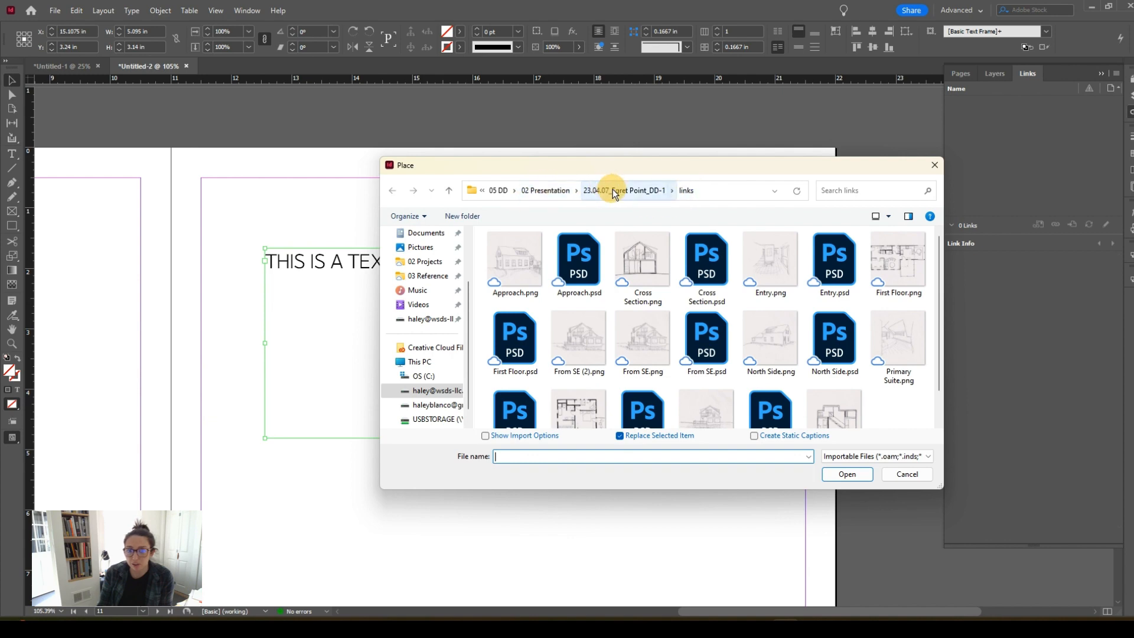
Examine the 02 Presentation folder and its 23.04.07_Egret Point_DD-1 subfolder, returning to the files in the links folder.
left_click(640, 190)
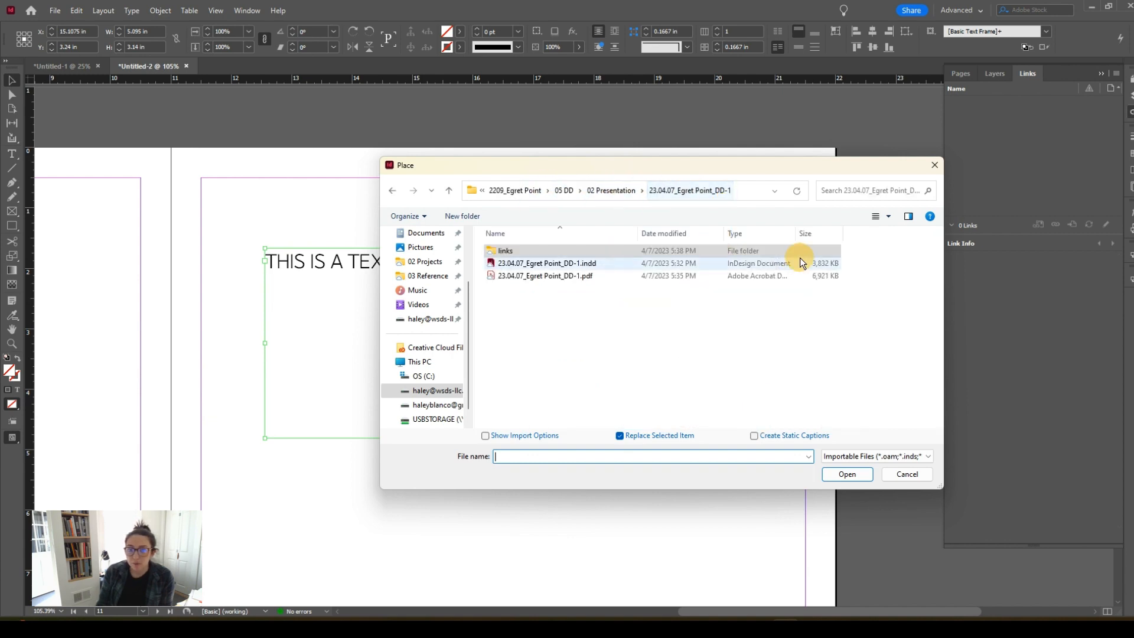
left_click(614, 190)
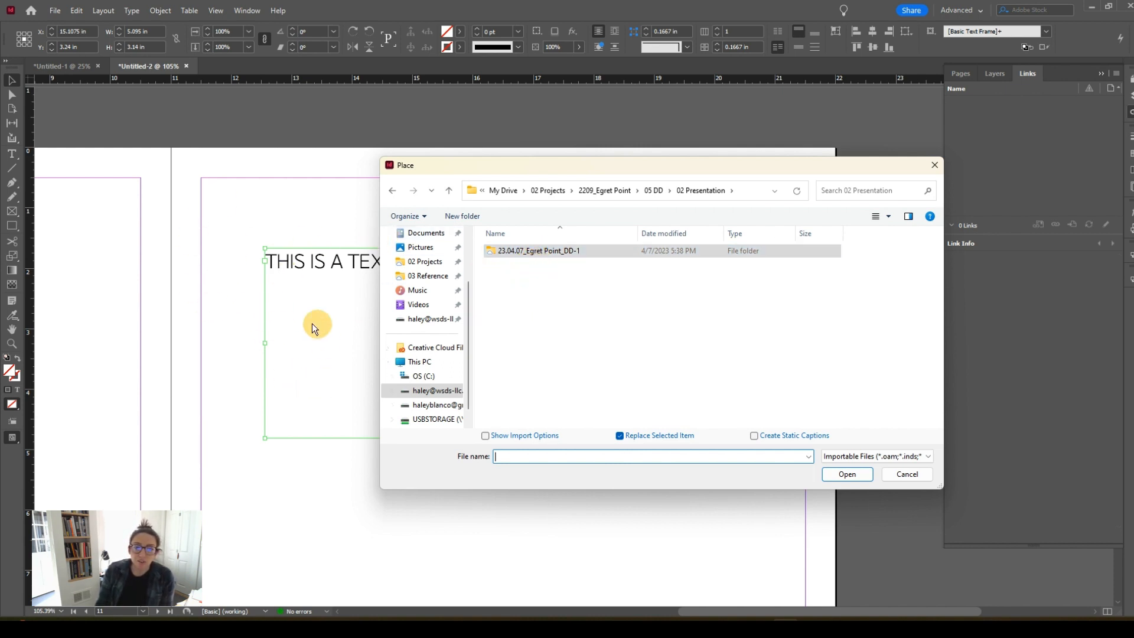
double_click(548, 252)
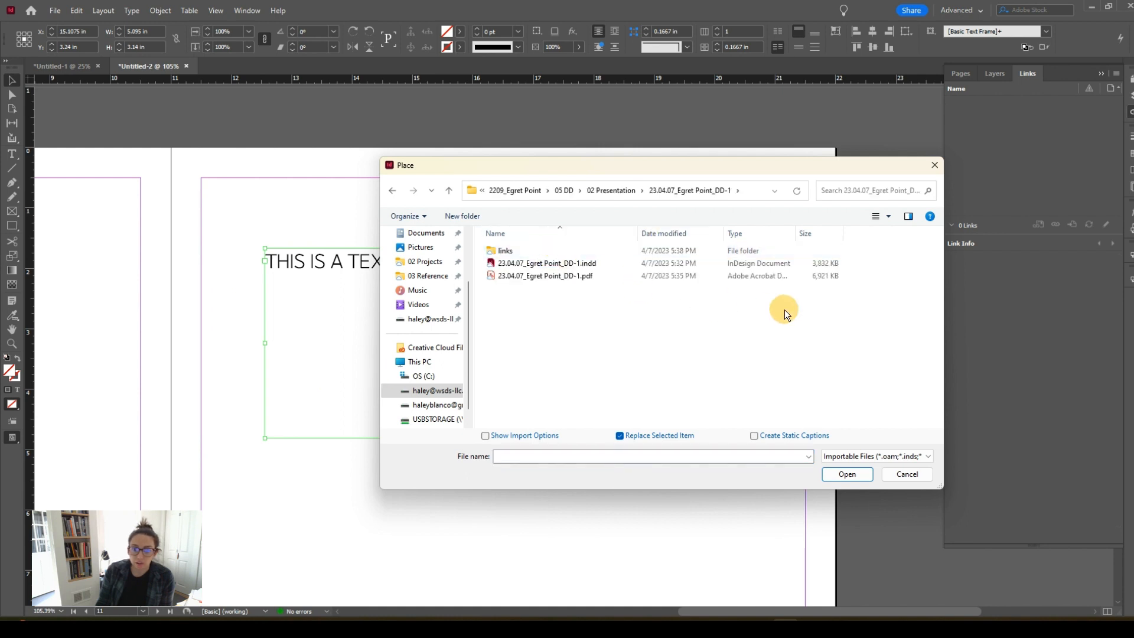
double_click(503, 253)
scroll(723, 333, "down", 1)
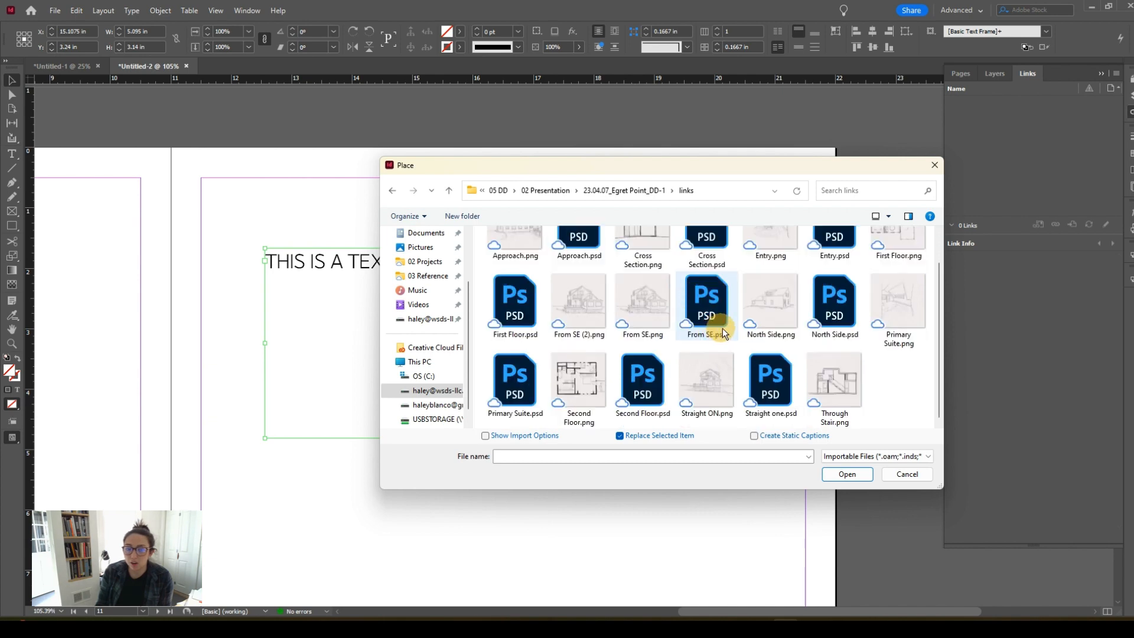
scroll(627, 360, "up", 1)
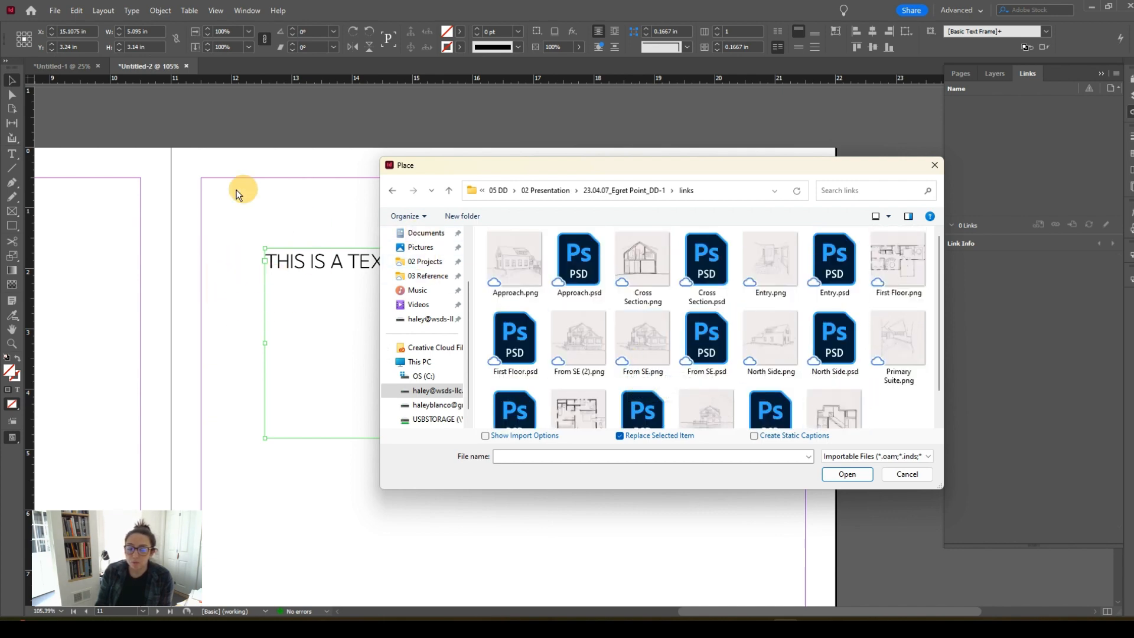
Place Approach.psd from the links folder and undo its insertion into the selected text frame, keeping the image loaded.
left_click_drag(499, 170, 354, 160)
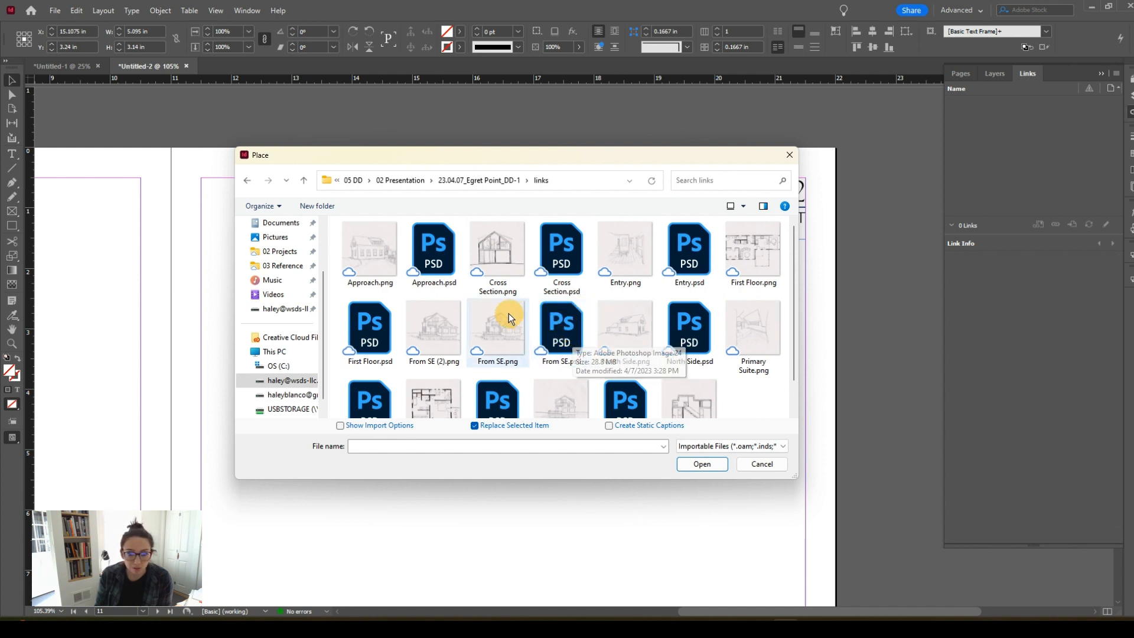
left_click(374, 250)
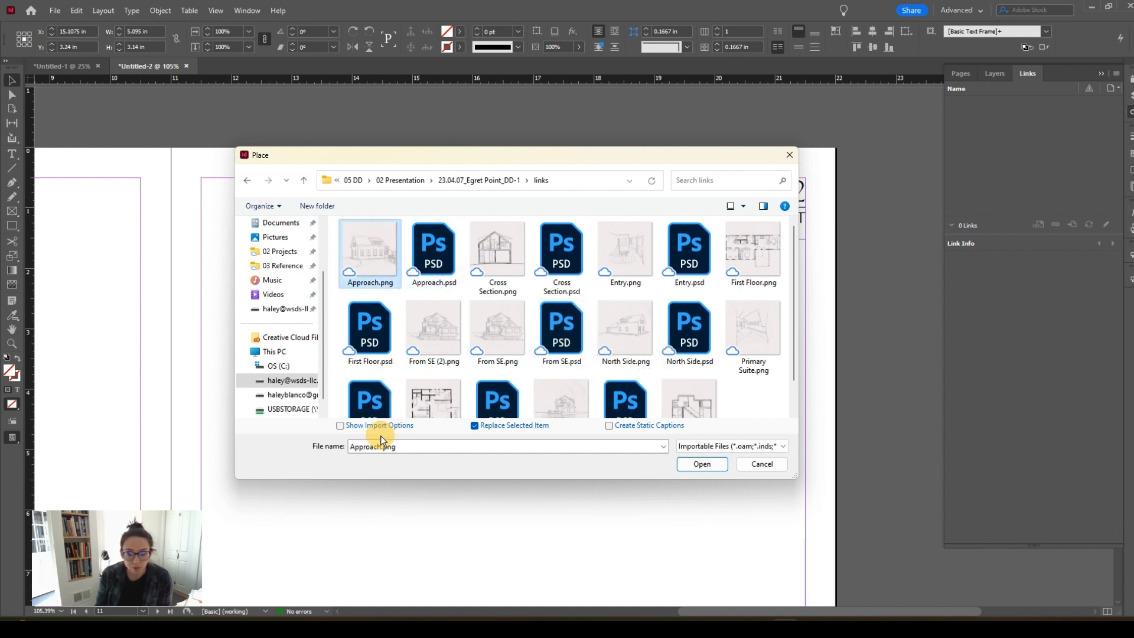
left_click(435, 254)
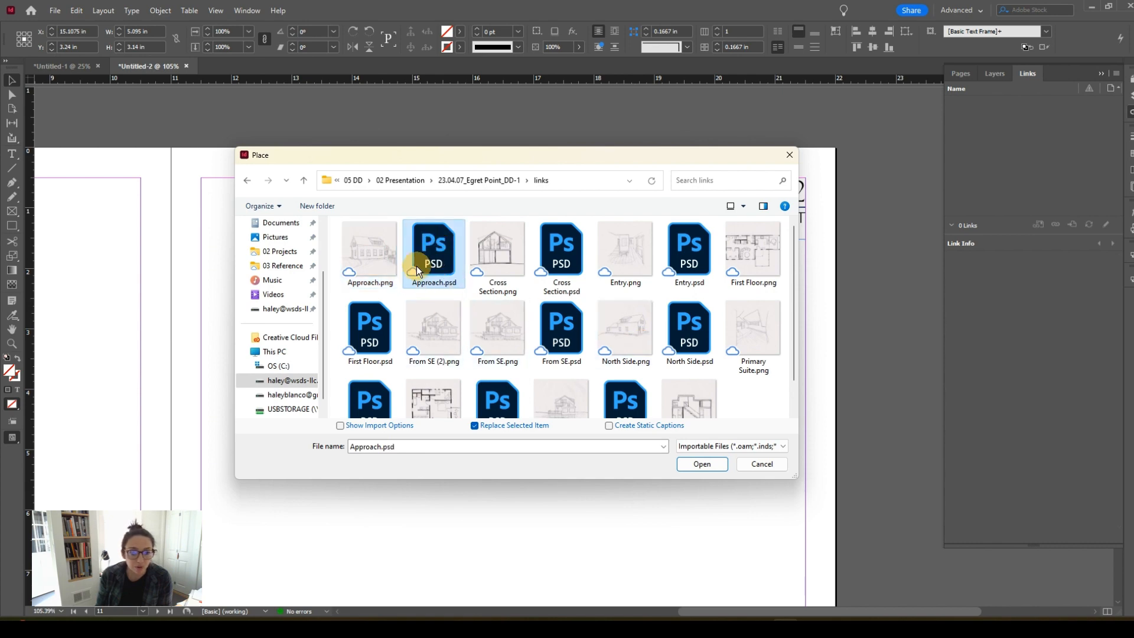
left_click(698, 464)
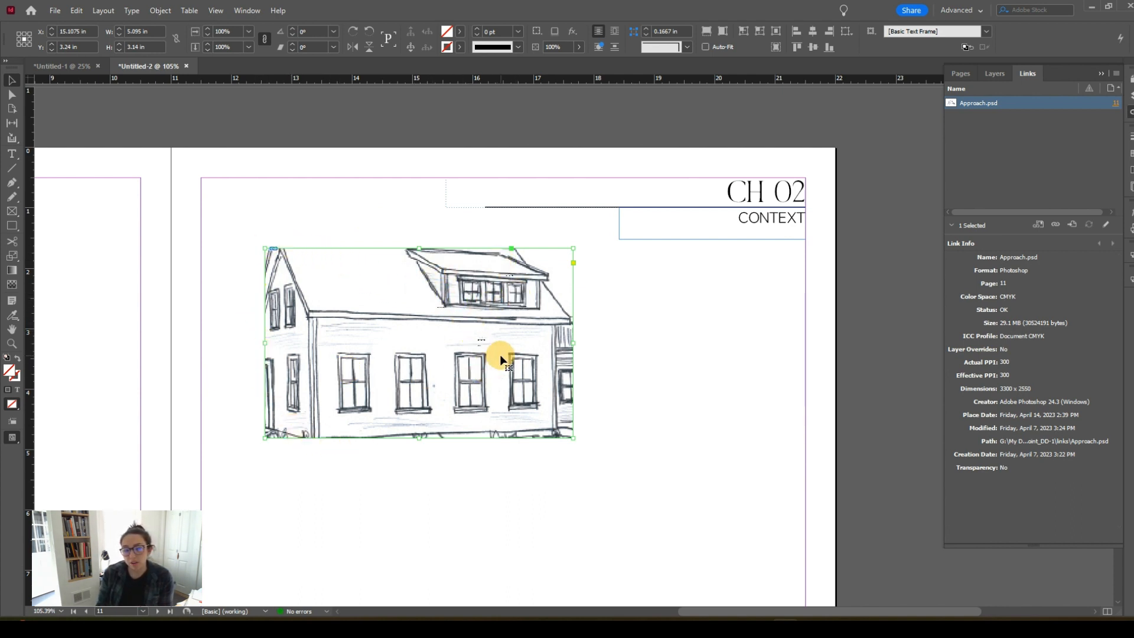
key("ctrl+z")
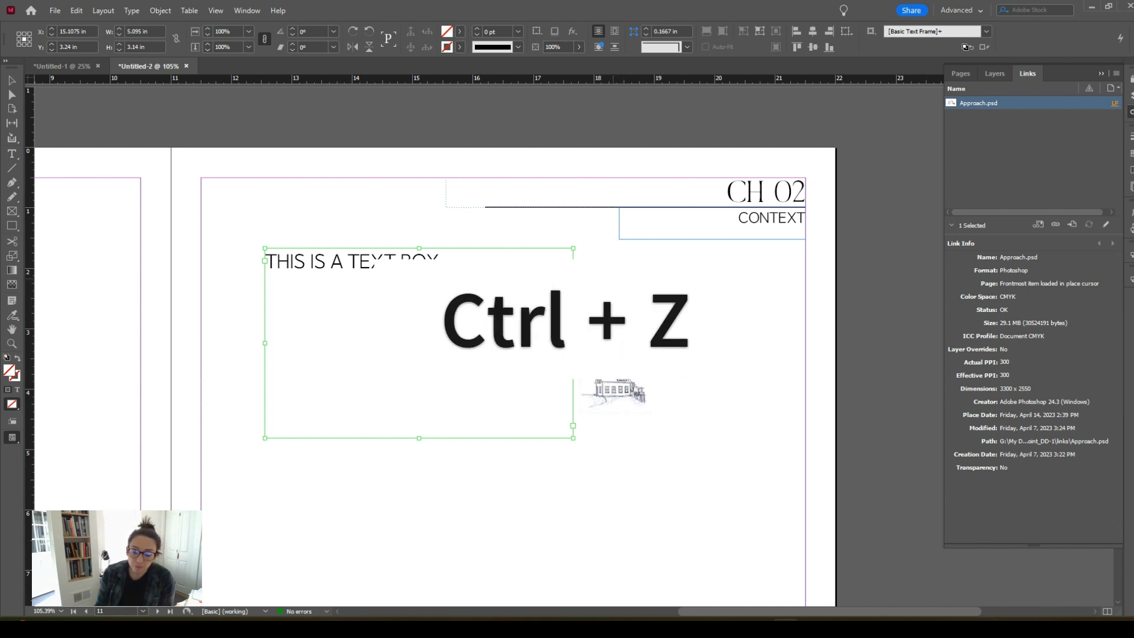
Place the loaded Approach.psd image on page 11 at its full size of 11 by 8.5 in.
scroll(608, 384, "down", 3)
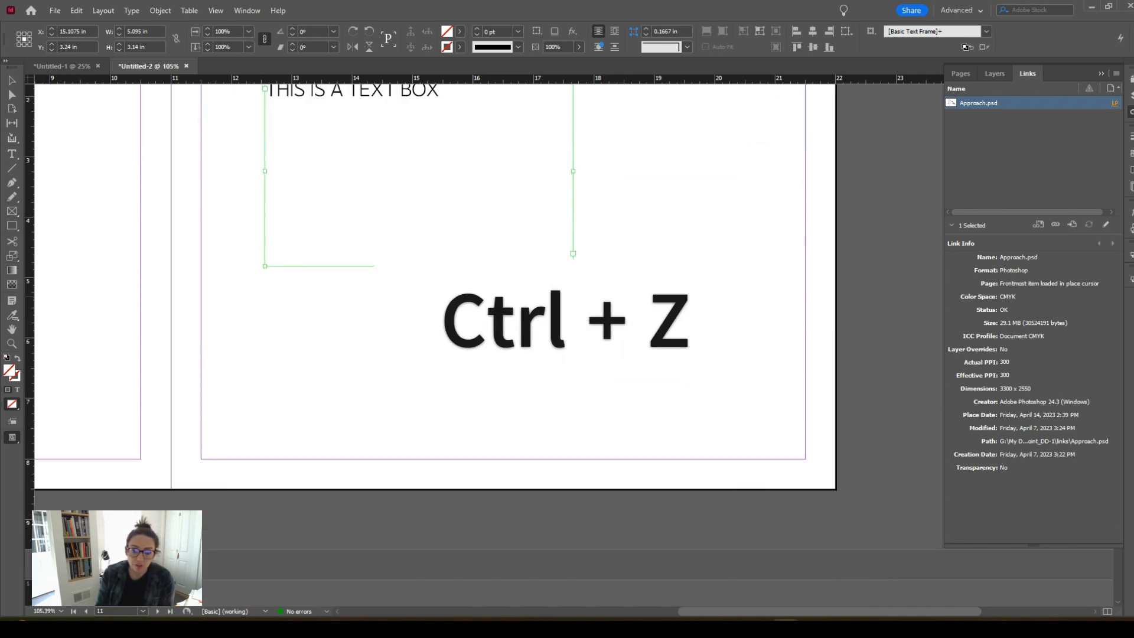
left_click(472, 294)
left_click_drag(708, 448, 519, 285)
scroll(614, 313, "up", 2)
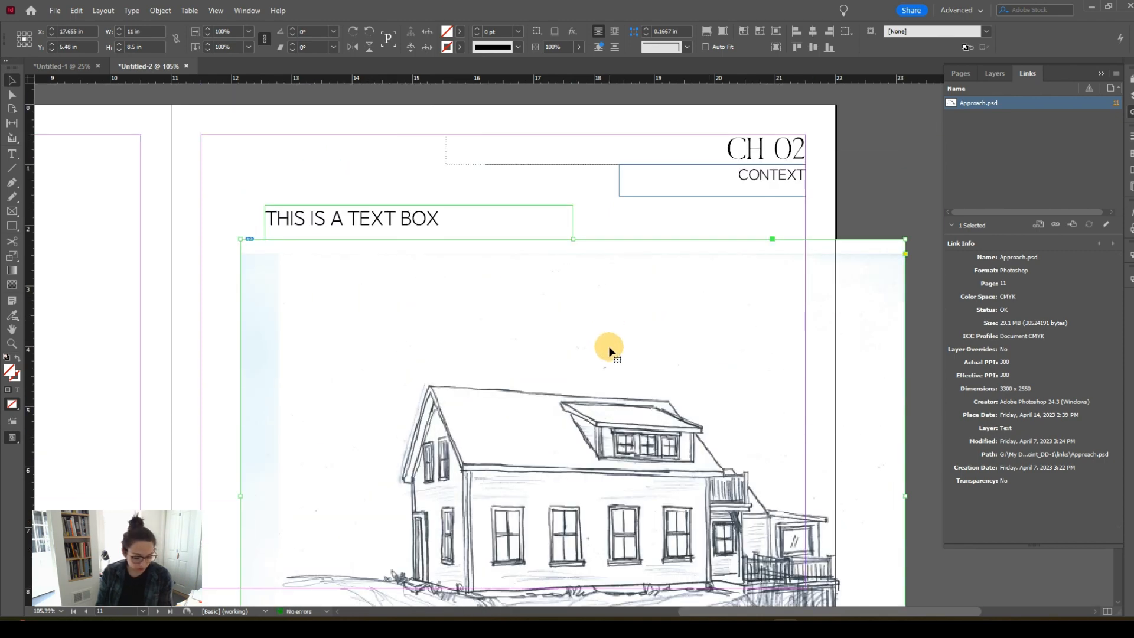
Move the house sketch from page 11 to page 10, at about X 6.35 in, Y 4.58 in.
scroll(609, 350, "down", 3, "alt")
scroll(562, 375, "down", 1)
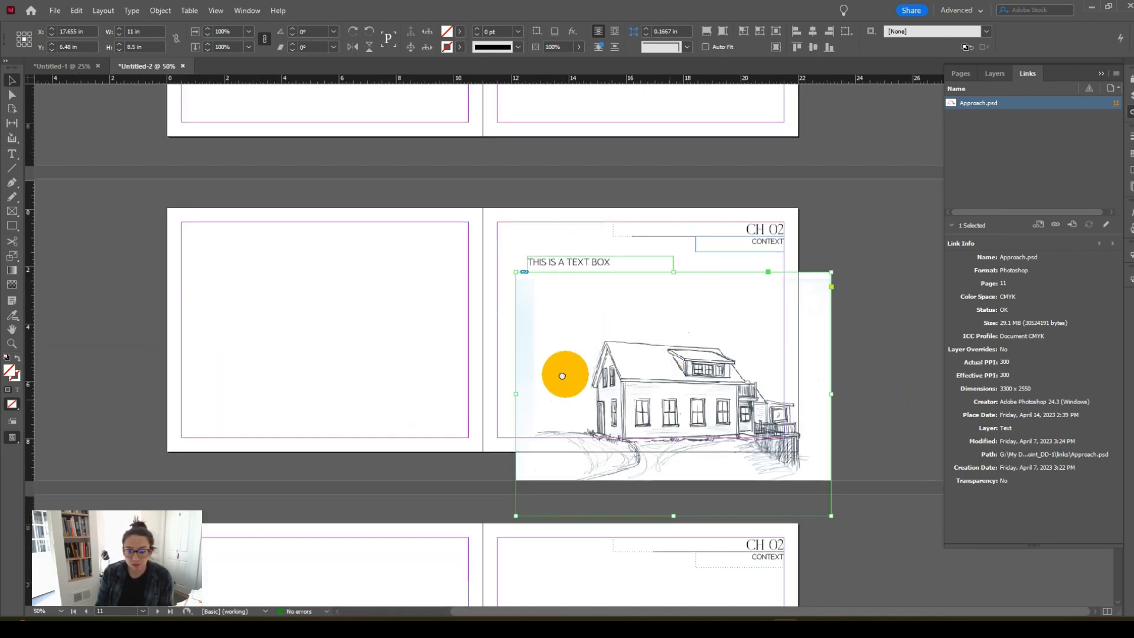
left_click_drag(635, 373, 318, 321)
scroll(318, 320, "up", 2, "alt")
scroll(356, 331, "down", 5)
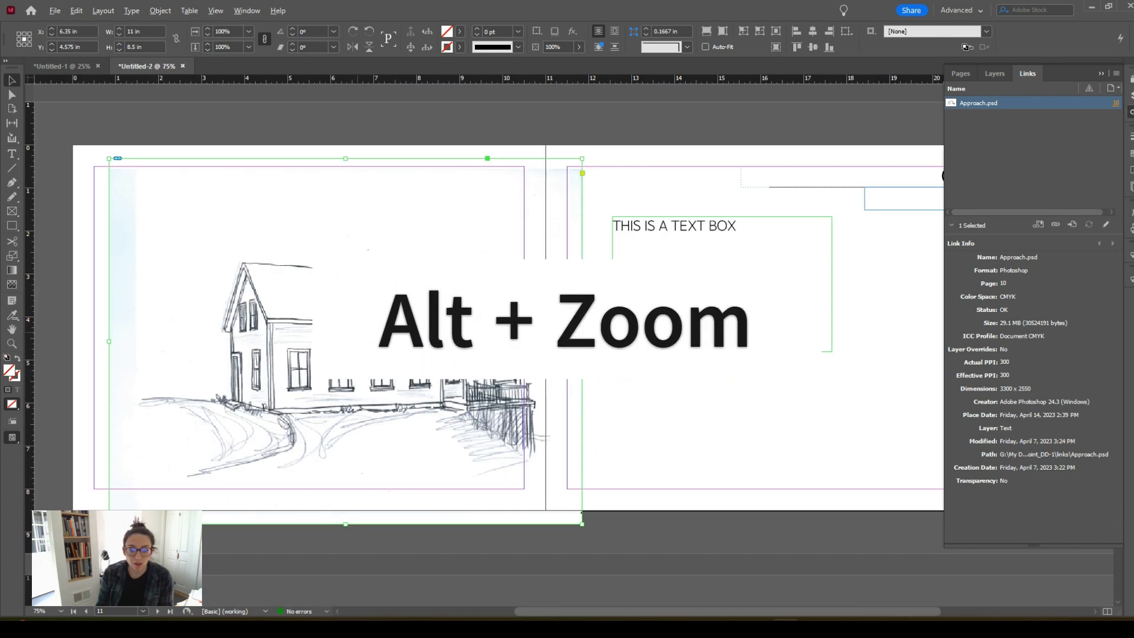
scroll(357, 331, "up", 3)
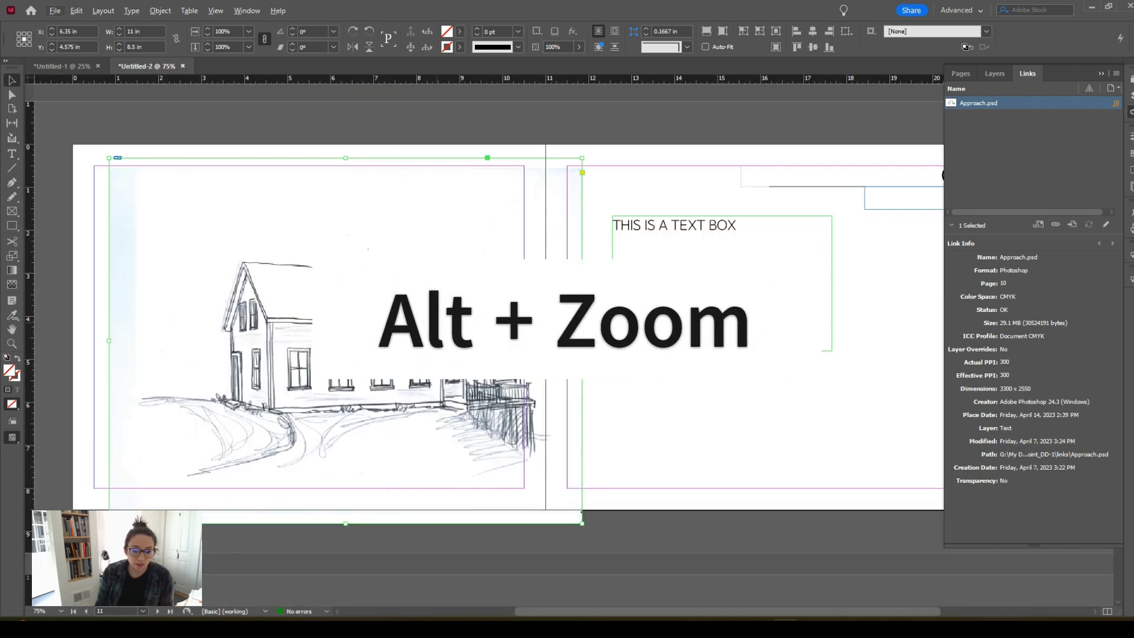
Crop the image frame on all four sides around the house sketch to about 8 by 4.74 in.
left_click_drag(446, 319, 534, 329)
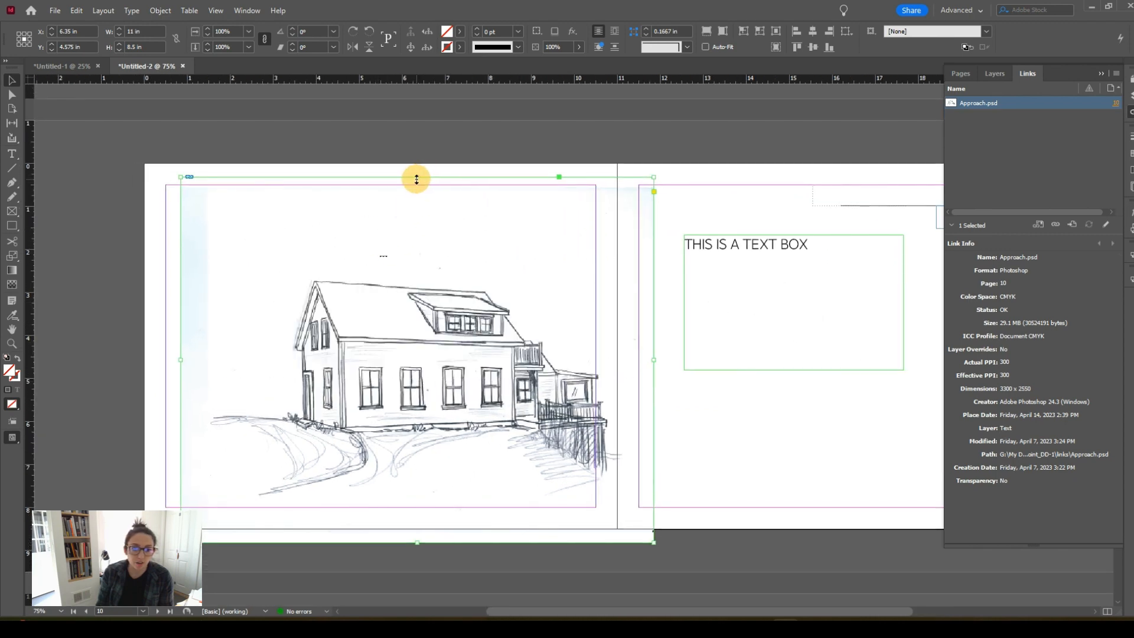
left_click_drag(416, 179, 420, 262)
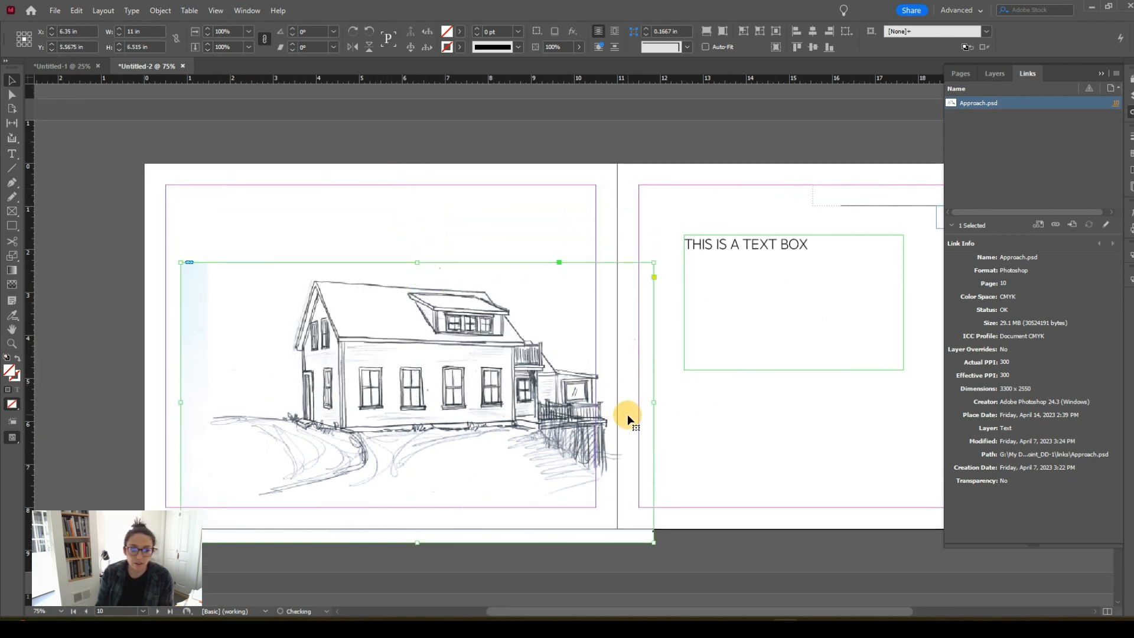
left_click_drag(653, 405, 614, 392)
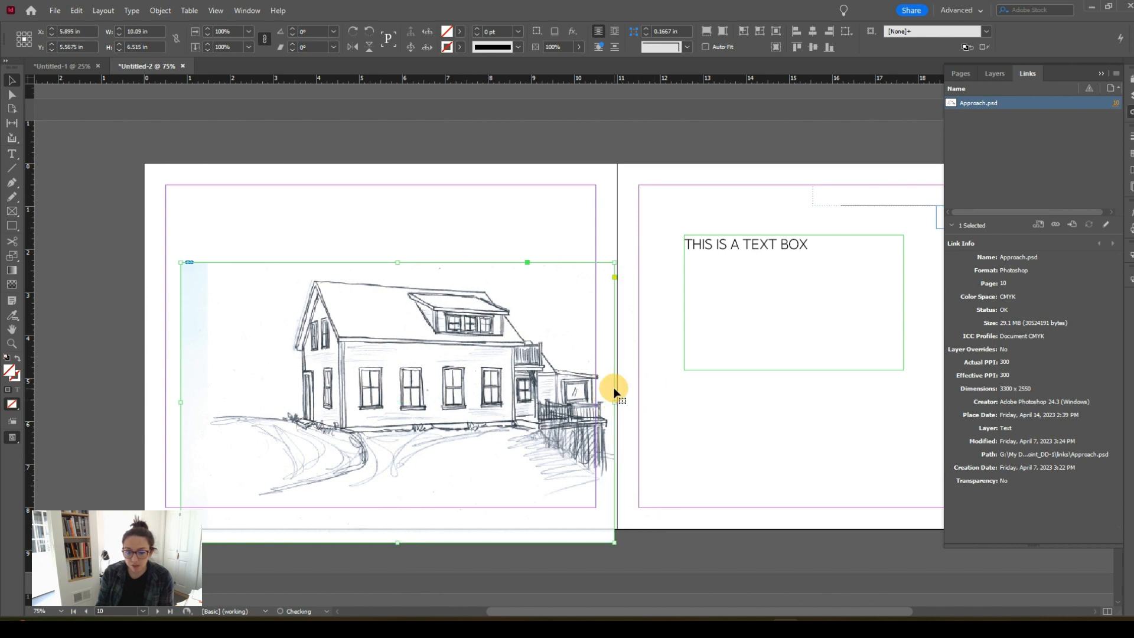
left_click_drag(398, 544, 405, 494)
left_click_drag(179, 379, 270, 378)
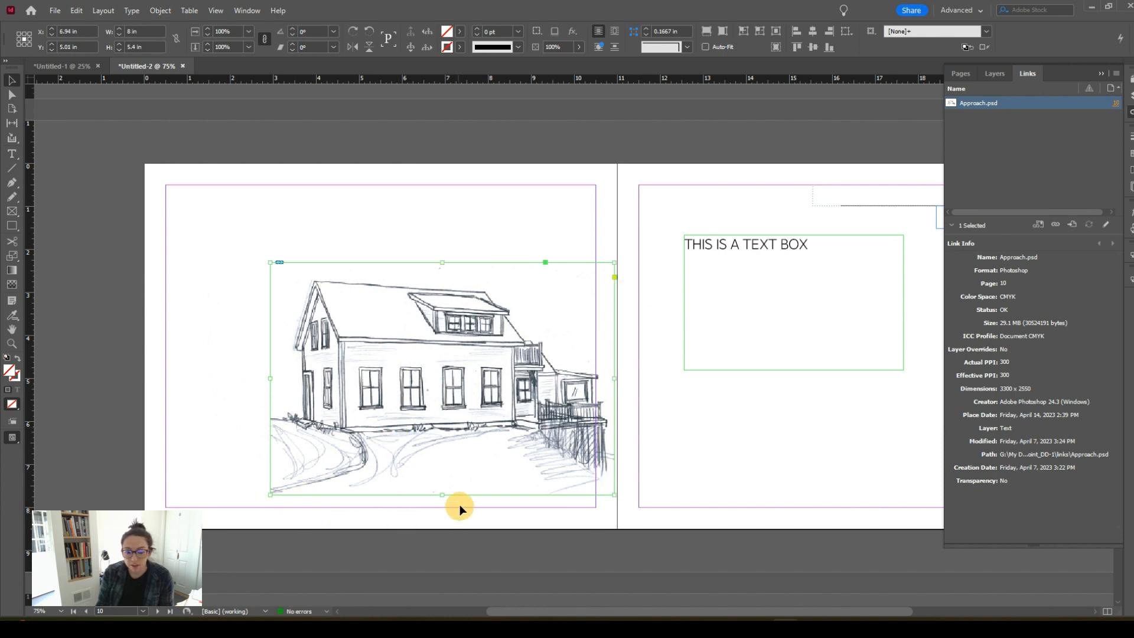
left_click_drag(442, 496, 445, 466)
Reposition the cropped house sketch on page 10, centering it horizontally at about X 5.5 in, Y 4.72 in.
left_click_drag(527, 405, 496, 374)
left_click(716, 432)
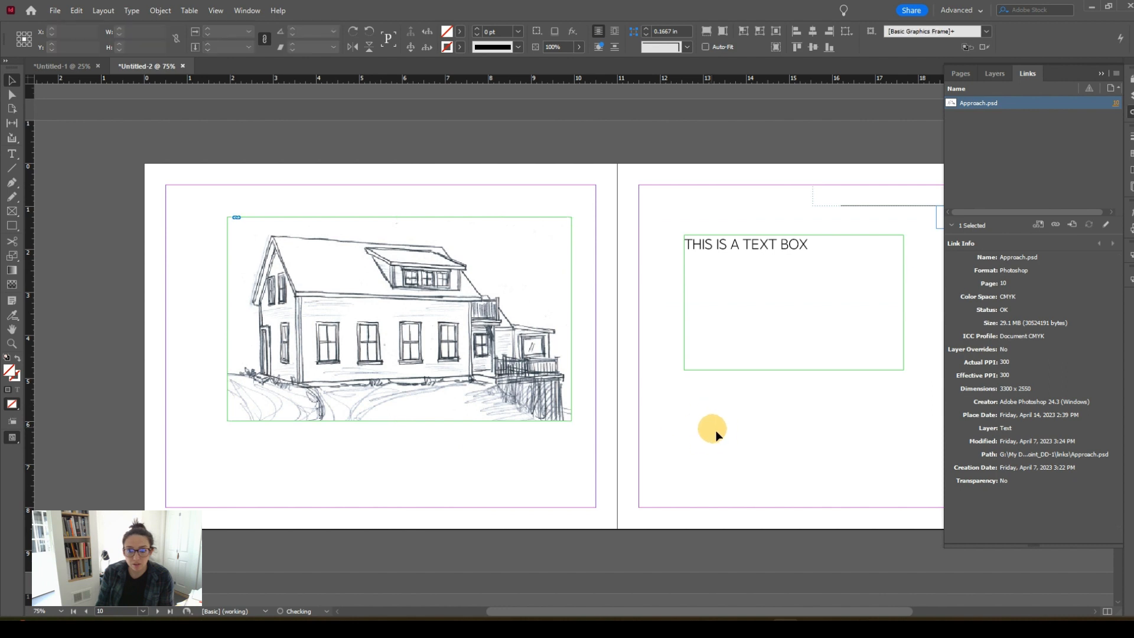
left_click_drag(714, 436, 535, 447)
left_click_drag(493, 390, 574, 391)
left_click_drag(440, 349, 445, 376)
left_click_drag(564, 432, 696, 428)
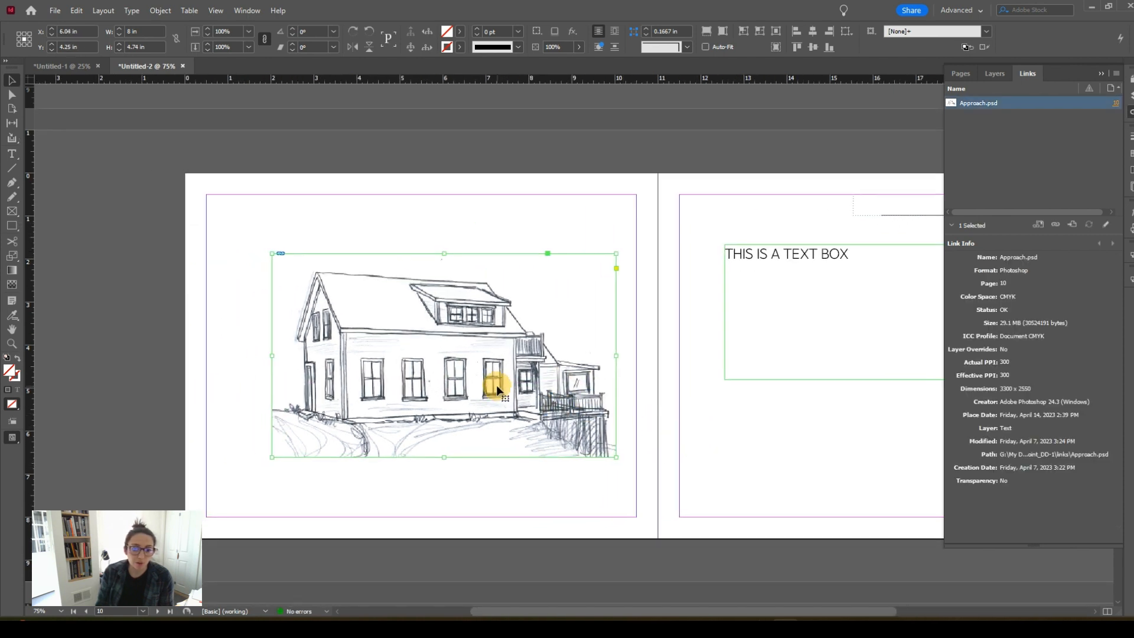
mouse_move(498, 388)
left_mouse_down()
mouse_move(476, 390)
mouse_move(477, 363)
mouse_move(496, 374)
mouse_move(498, 355)
mouse_move(561, 368)
mouse_move(499, 365)
mouse_move(498, 325)
mouse_move(499, 403)
mouse_move(502, 394)
left_mouse_up()
mouse_move(614, 357)
left_mouse_down()
mouse_move(466, 362)
mouse_move(630, 374)
left_mouse_up()
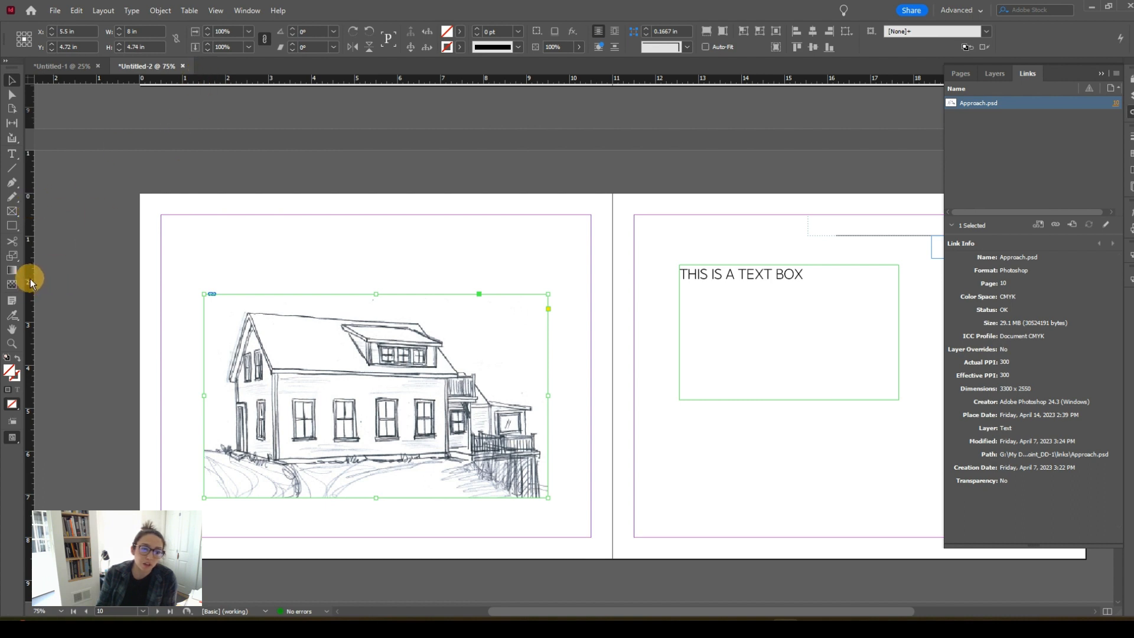
Add vertical ruler guides on page 10 at about 1.9 and 7.9 in and a horizontal guide at about 3 in, shifting the house sketch slightly.
left_click_drag(31, 282, 221, 258)
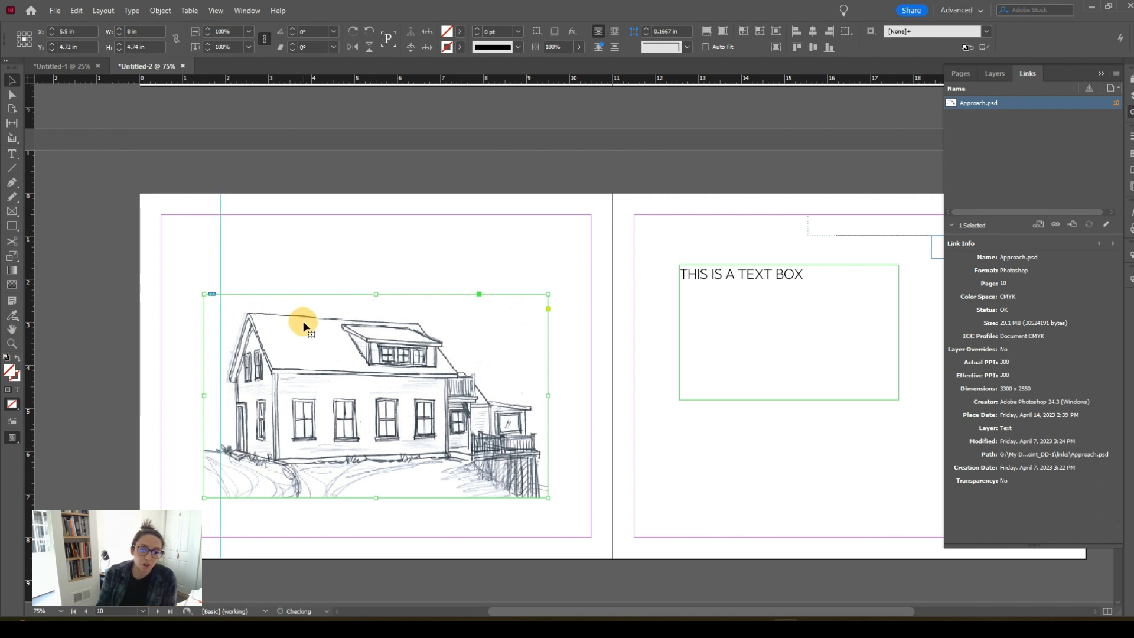
mouse_move(303, 325)
left_mouse_down()
mouse_move(297, 354)
mouse_move(296, 336)
left_mouse_up()
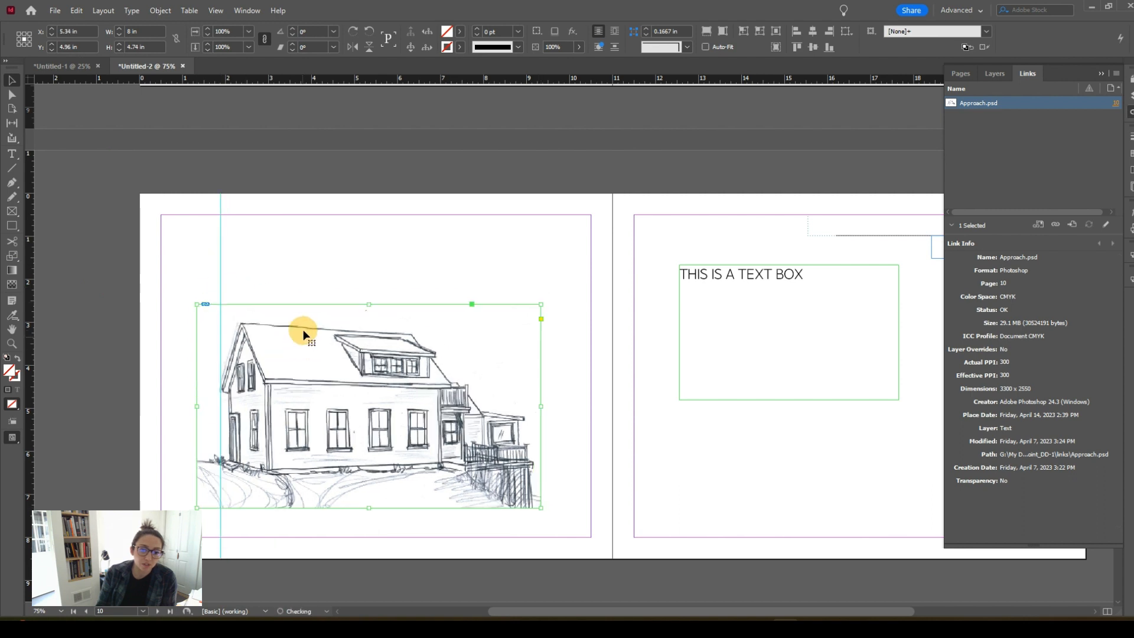
left_click(296, 272)
left_click_drag(293, 76, 302, 322)
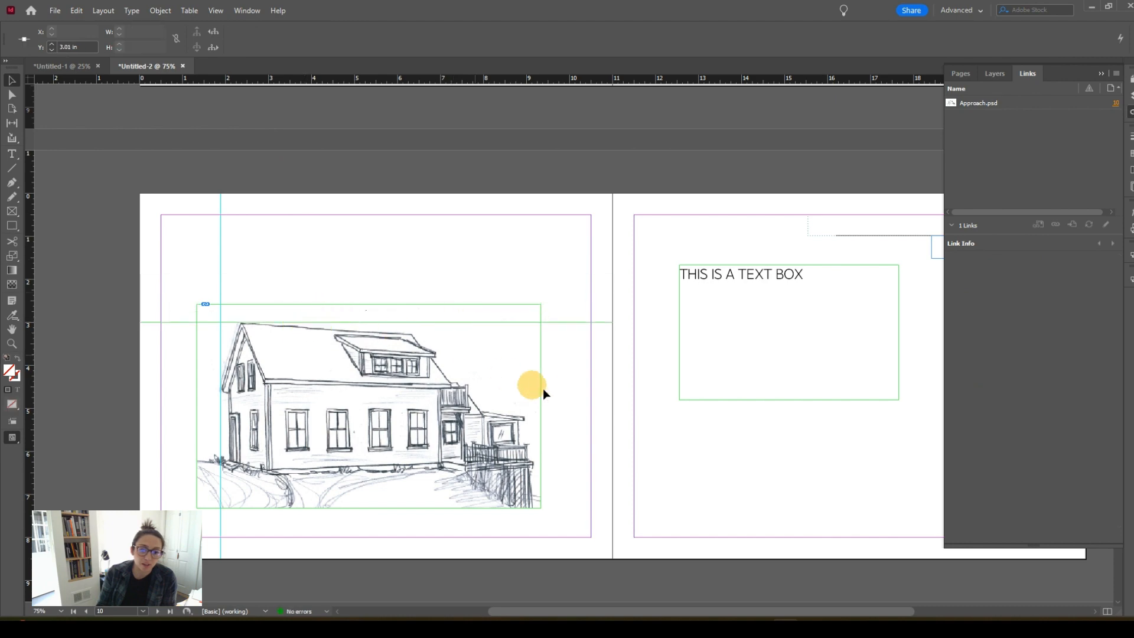
left_click_drag(28, 221, 479, 283)
Crop the house sketch's right and top edges to the page 10 guides, making the frame about 6.6 by 4.32 in.
left_click(527, 353)
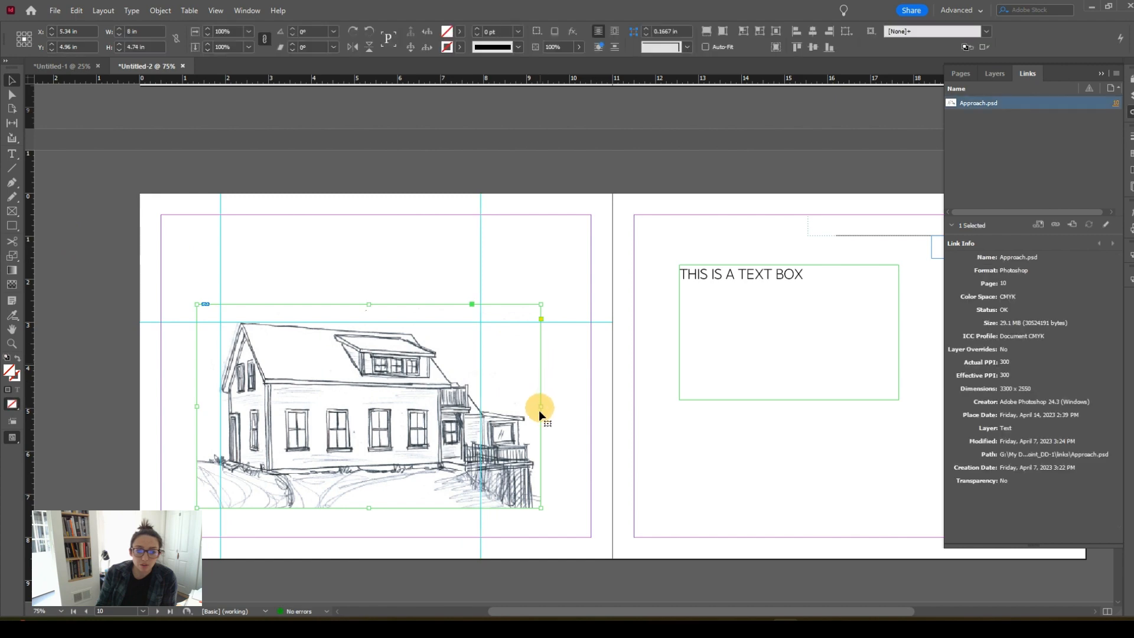
left_click_drag(541, 408, 480, 407)
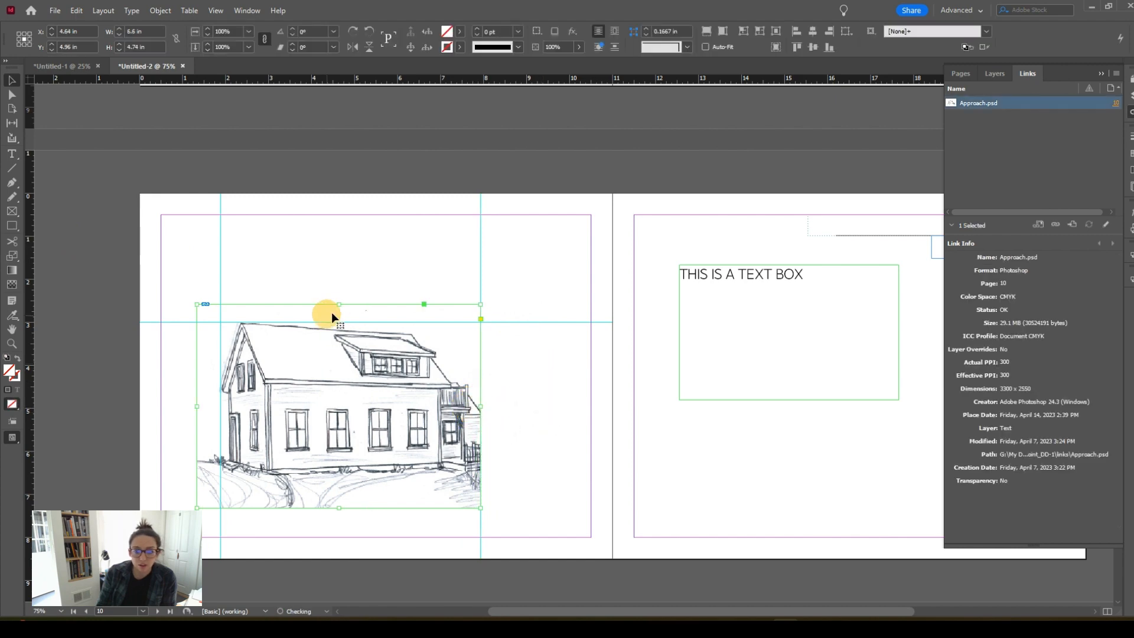
left_click_drag(338, 303, 339, 322)
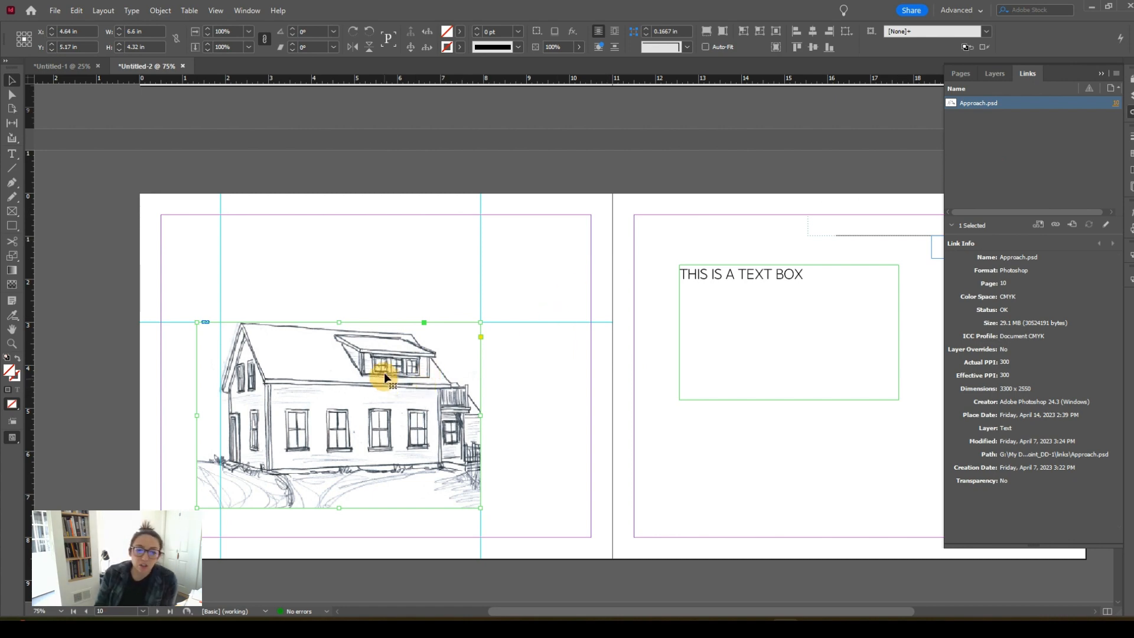
left_click_drag(518, 392, 464, 385)
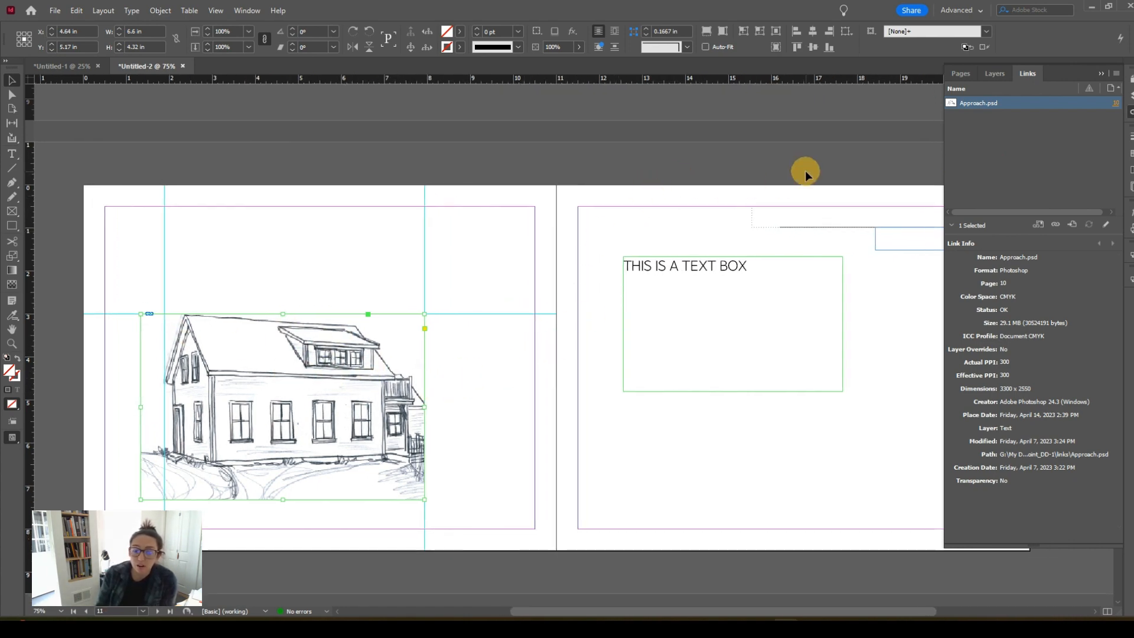
Move the house sketch on page 10 from the Text layer to the Images layer.
left_click(998, 74)
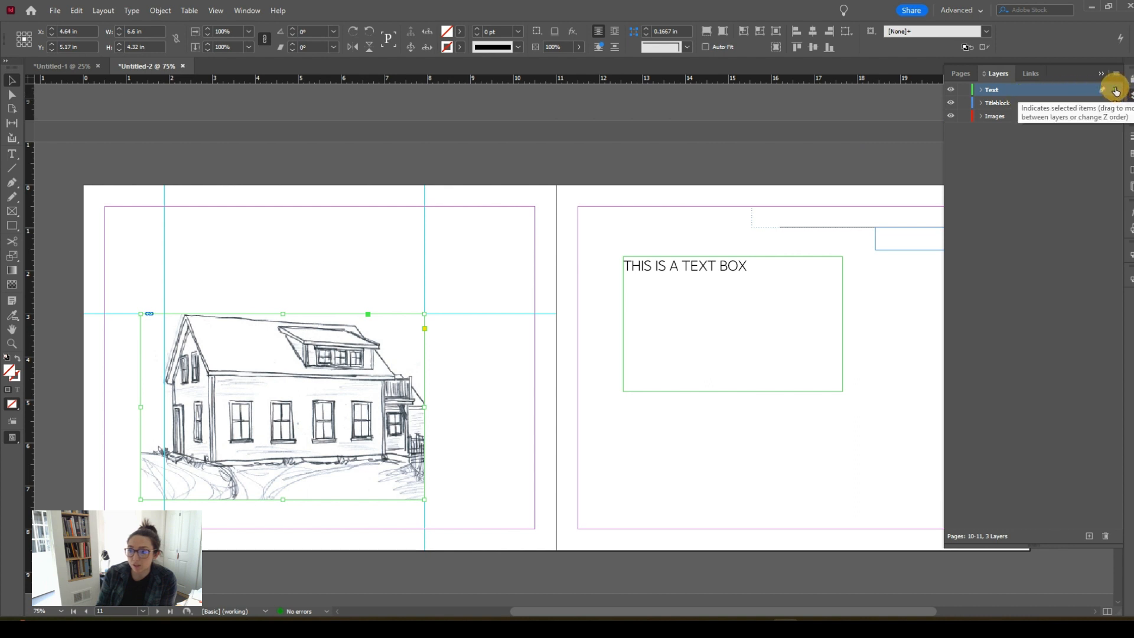
left_click_drag(1115, 91, 1114, 117)
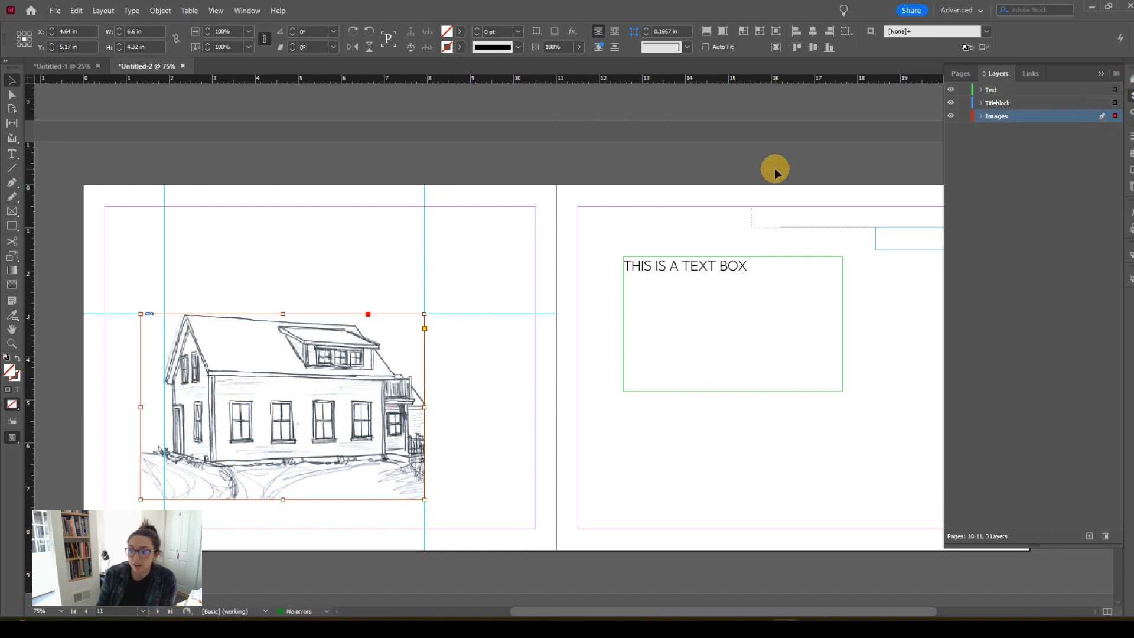
left_click_drag(326, 274, 354, 274)
Move the right vertical guide on page 10 to about 8.04 in while the Images layer is temporarily locked.
left_click(963, 116)
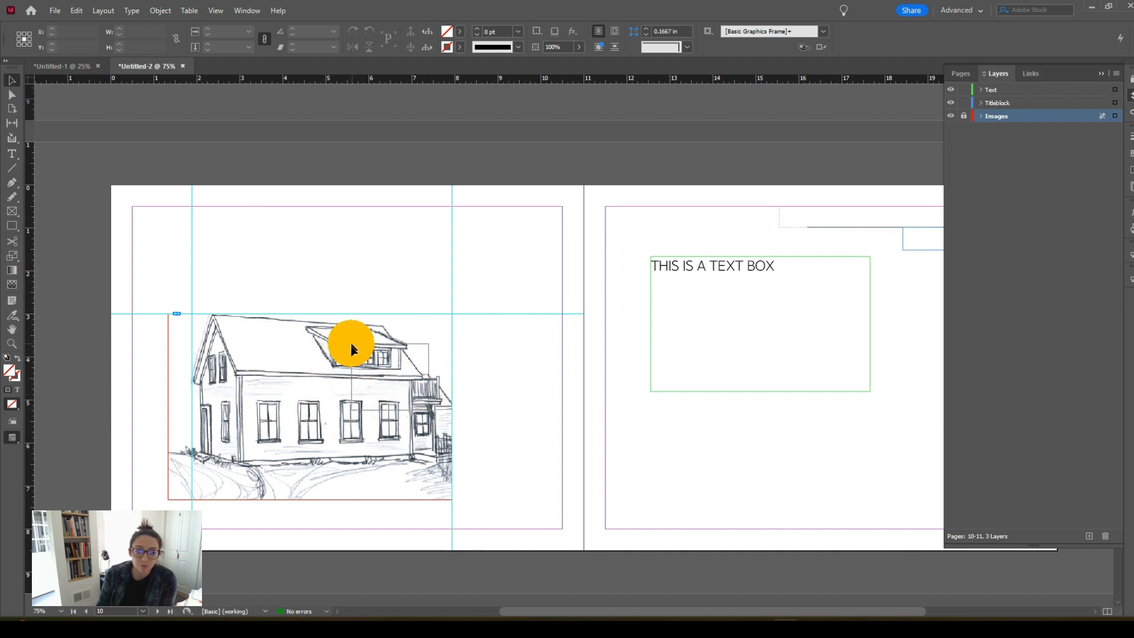
left_click_drag(351, 344, 351, 344)
left_click_drag(452, 401, 362, 371)
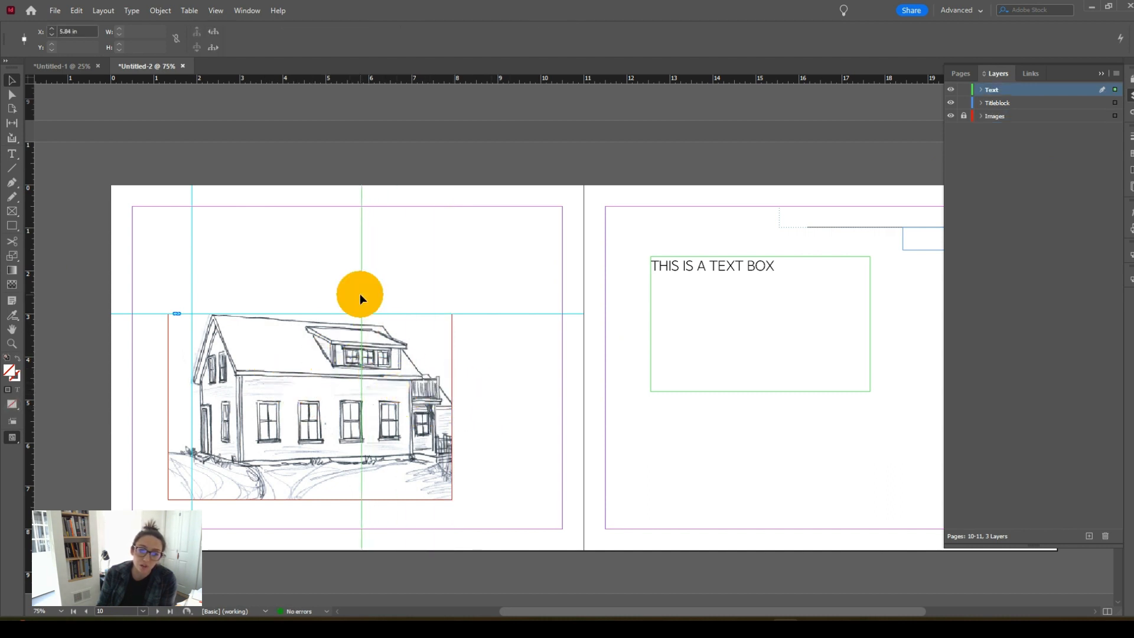
left_click_drag(360, 278, 456, 284)
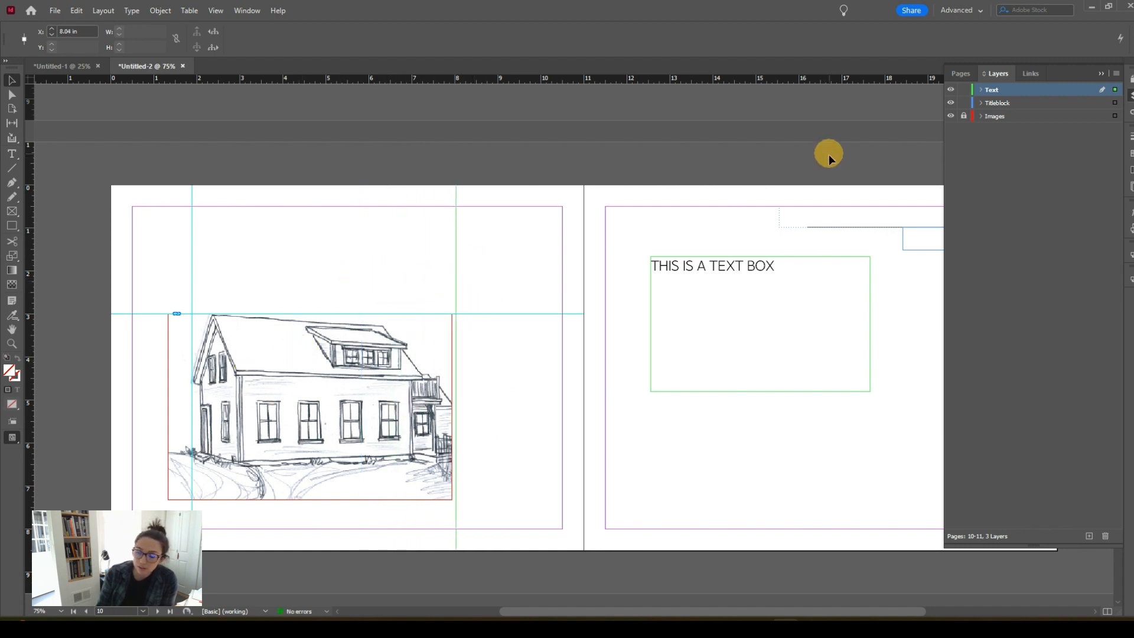
left_click(963, 116)
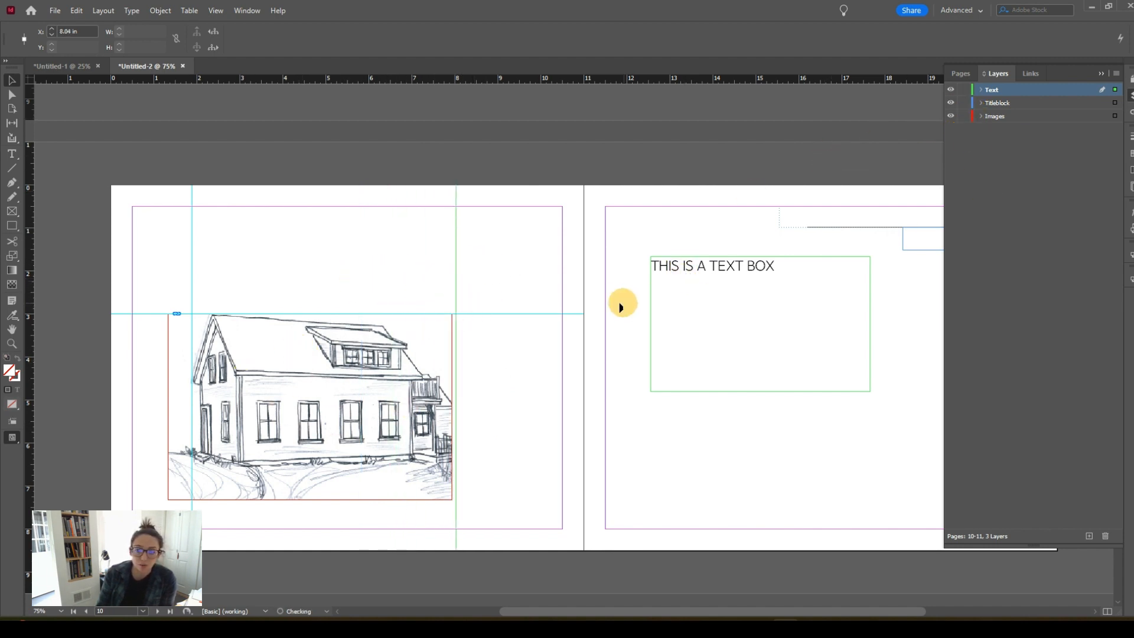
Set the house sketch frame's width to 3 in with width and height constrained proportionally.
left_click_drag(533, 296, 588, 321)
left_click(401, 415)
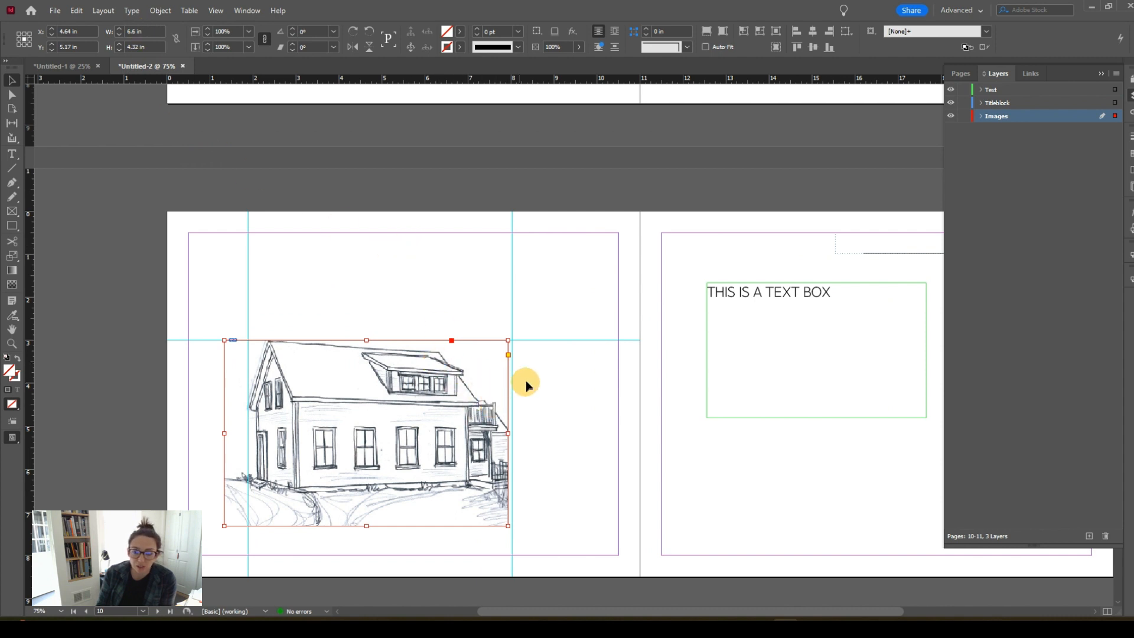
left_click(175, 39)
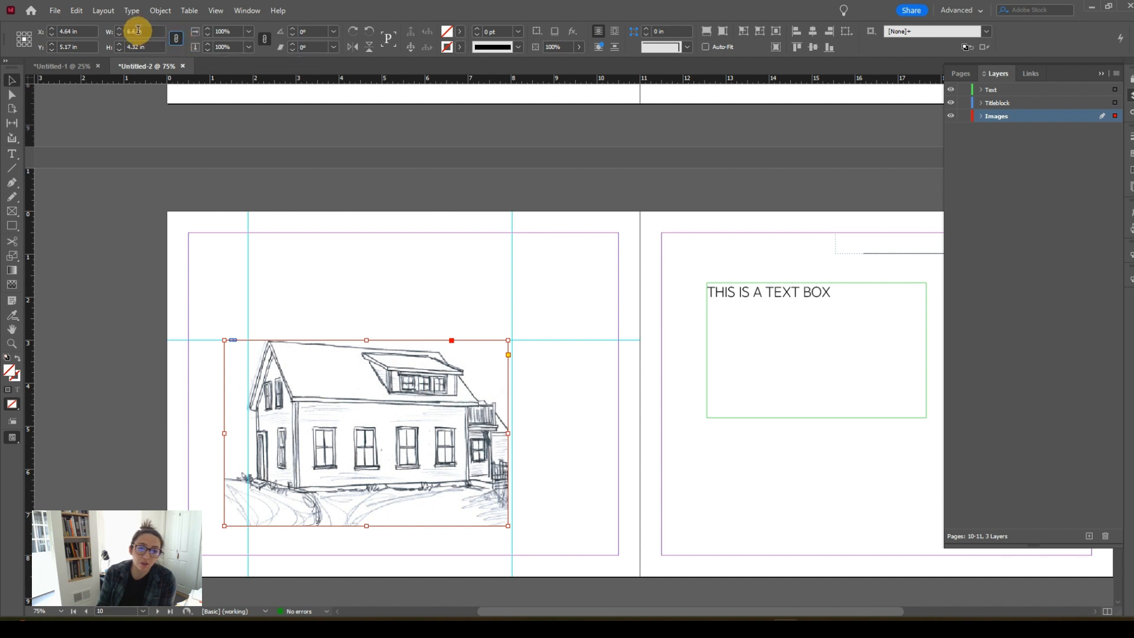
left_click(150, 31)
left_click_drag(150, 31, 104, 31)
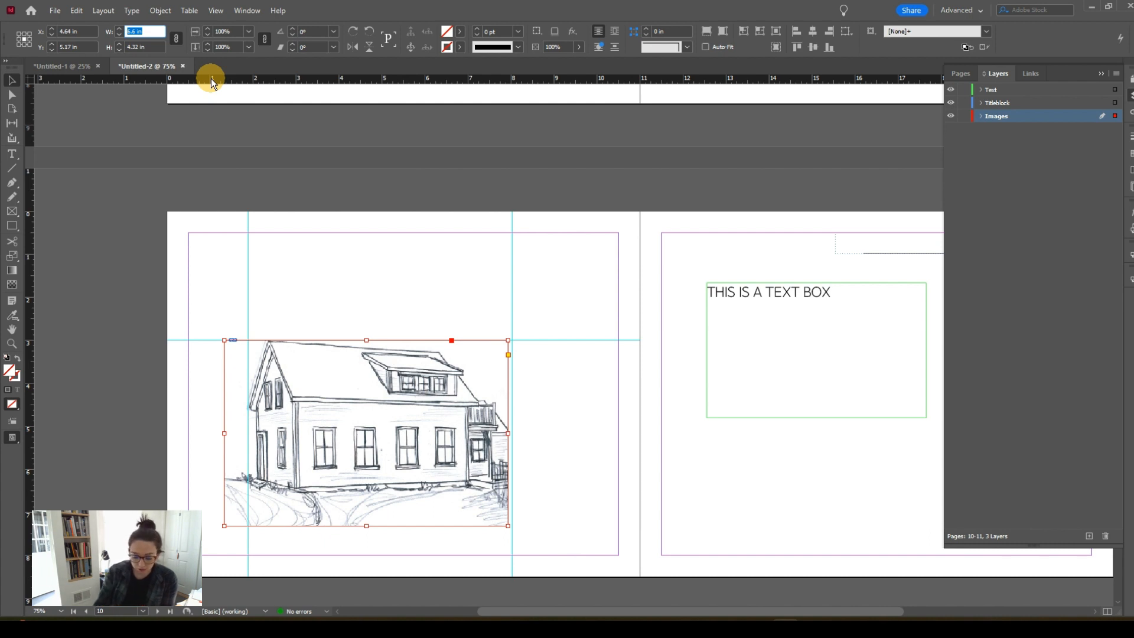
type("3")
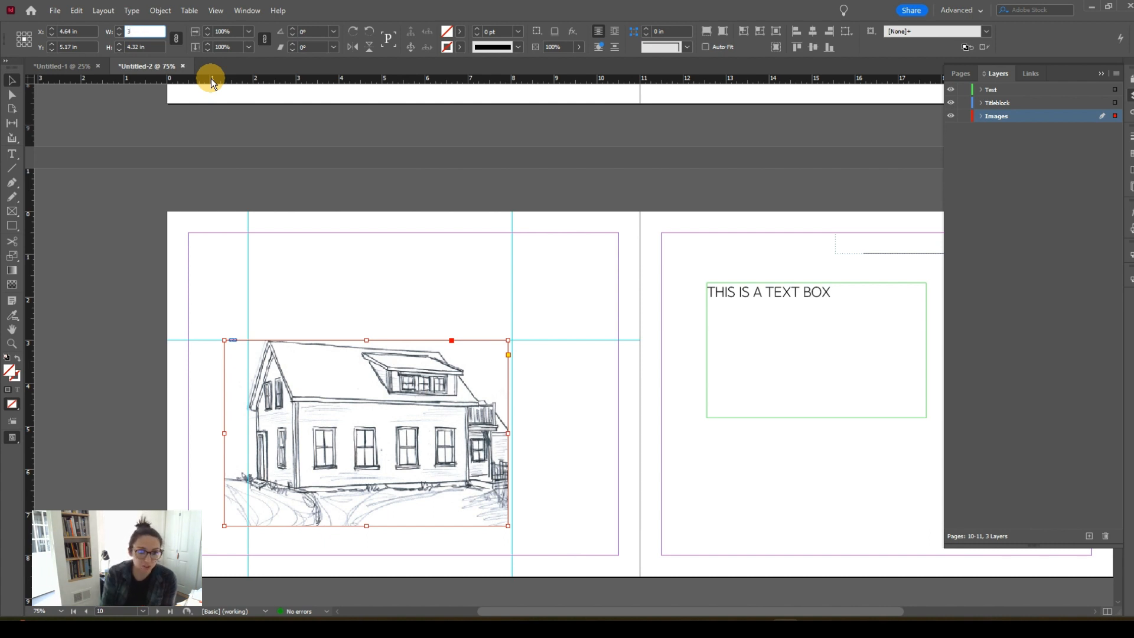
type("in")
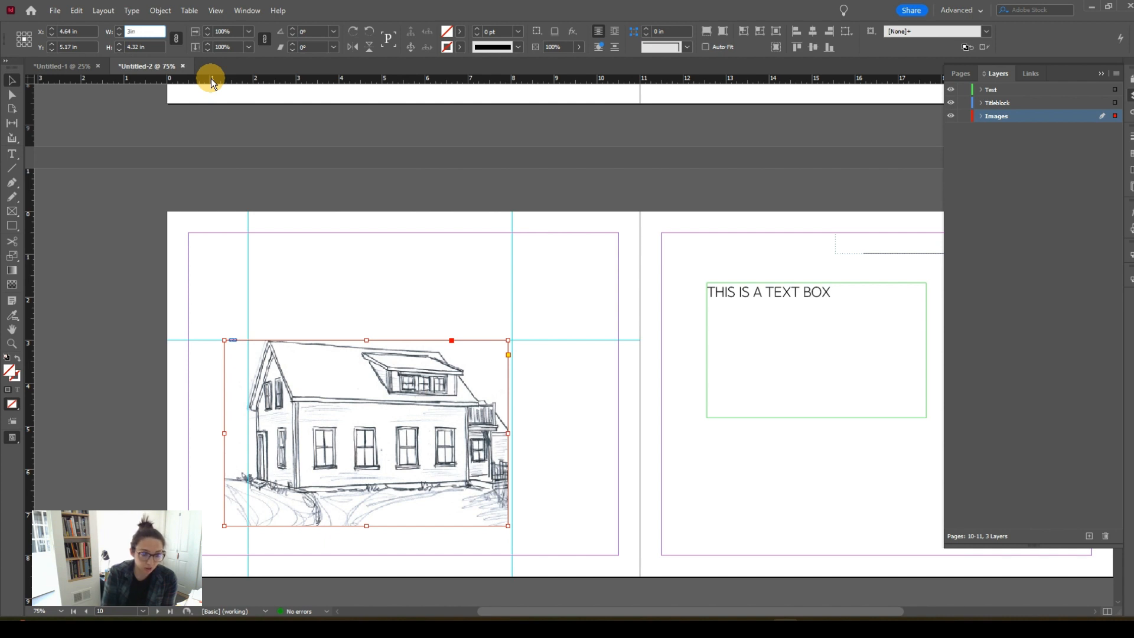
key("Return")
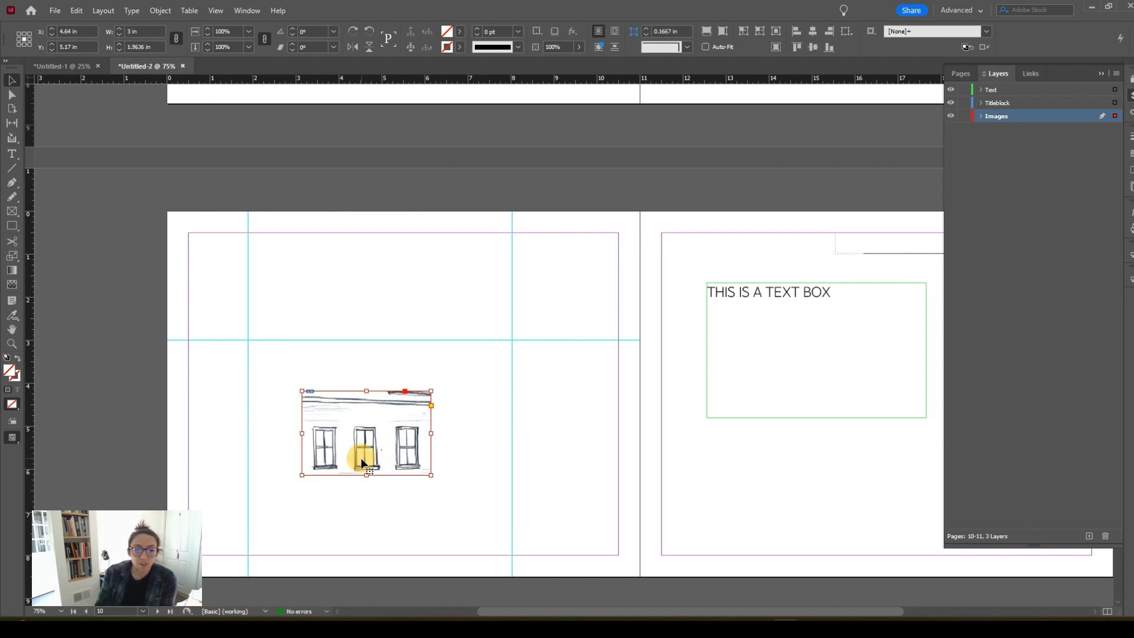
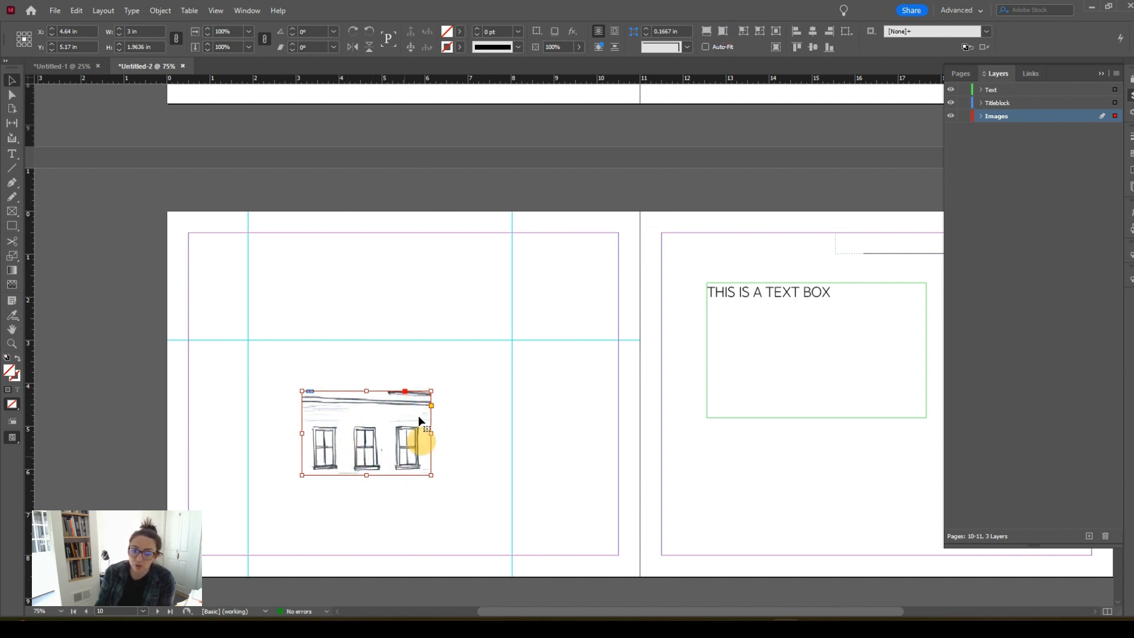
Fit the whole image proportionally inside its frame and crop the frame around the house to about 2.175 by 1.42 in.
left_click(723, 32)
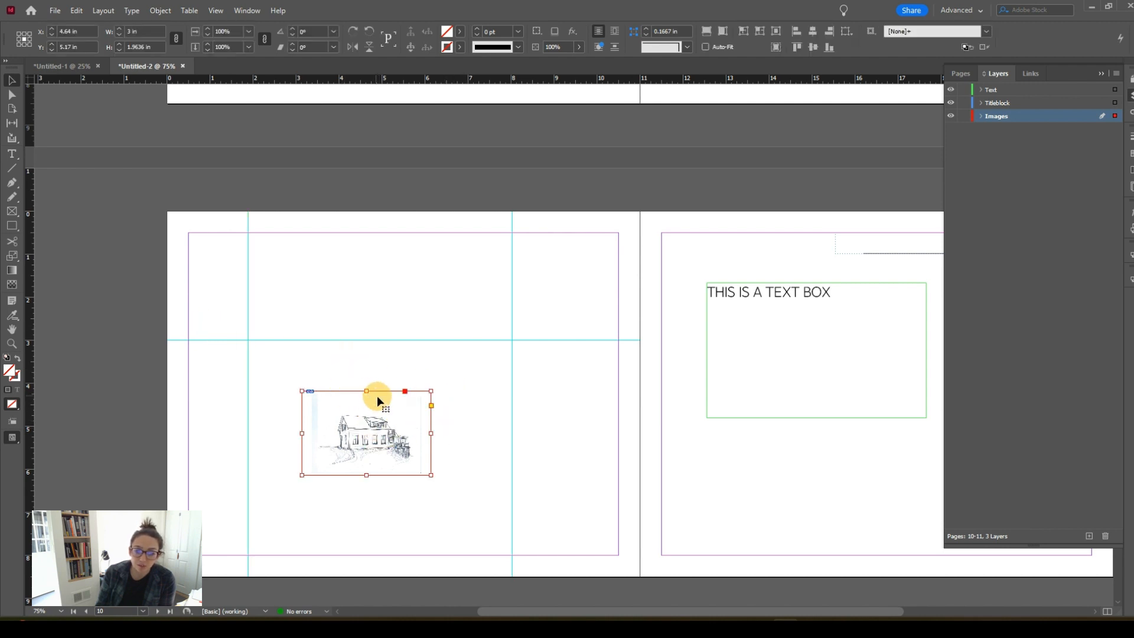
left_click_drag(366, 391, 370, 405)
left_click_drag(432, 441, 419, 440)
left_click_drag(361, 475, 362, 466)
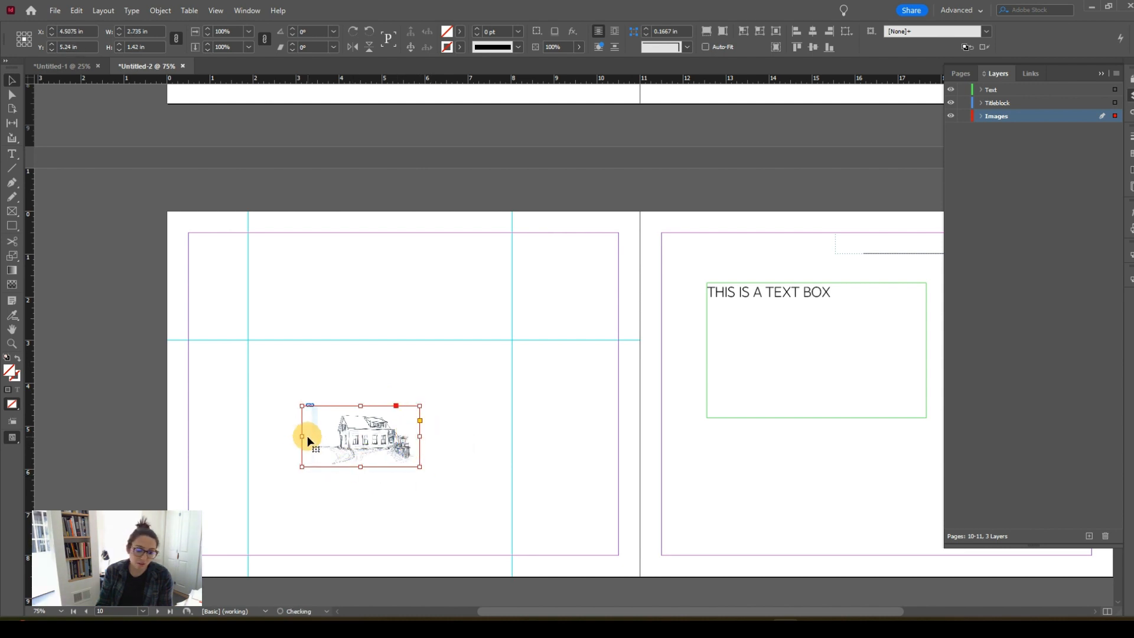
left_click_drag(303, 436, 325, 436)
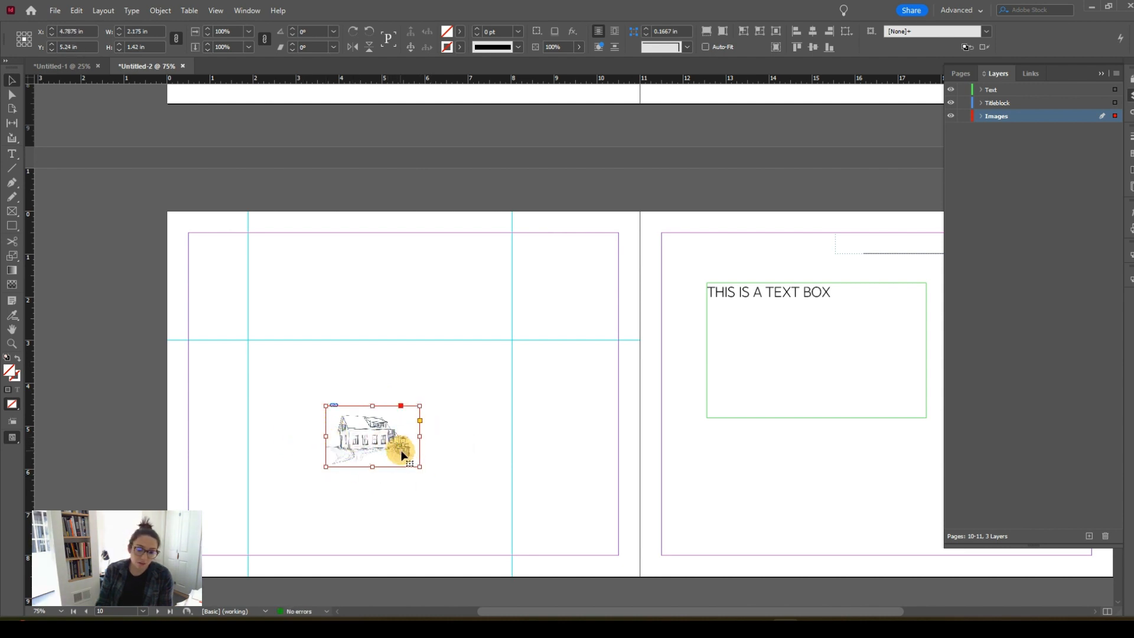
Move the small house sketch so its top-left corner meets the intersection of the left vertical and horizontal guides.
left_click_drag(398, 452, 325, 390)
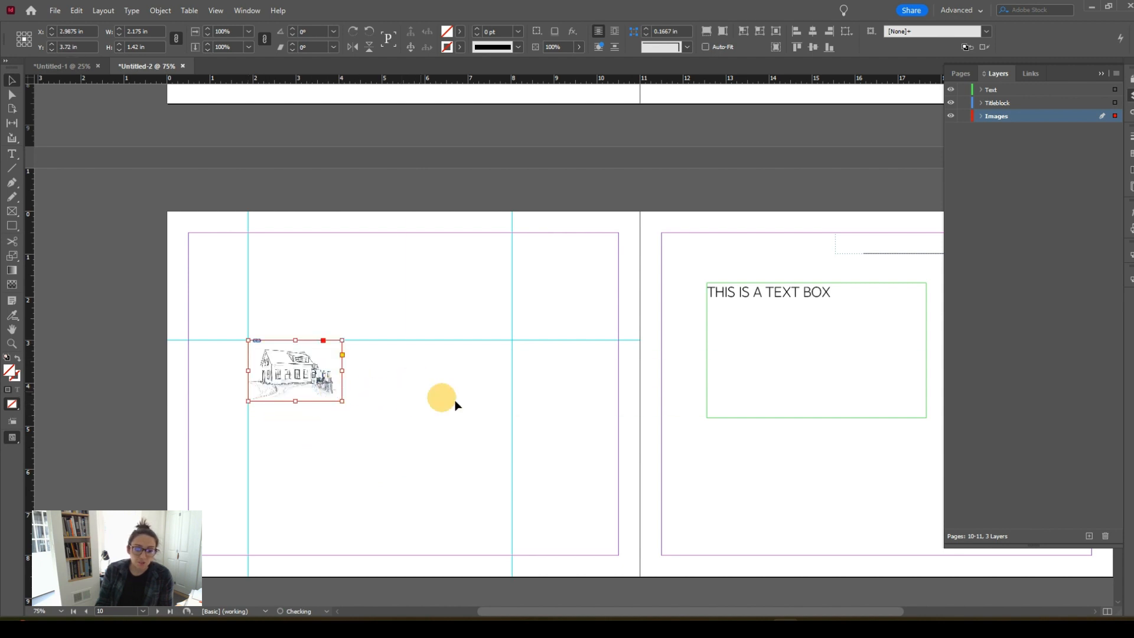
left_click(441, 397)
left_click(325, 385)
Scale the house sketch and its frame proportionally from the top-left reference point to about 4.9 by 3.2 in.
key("s")
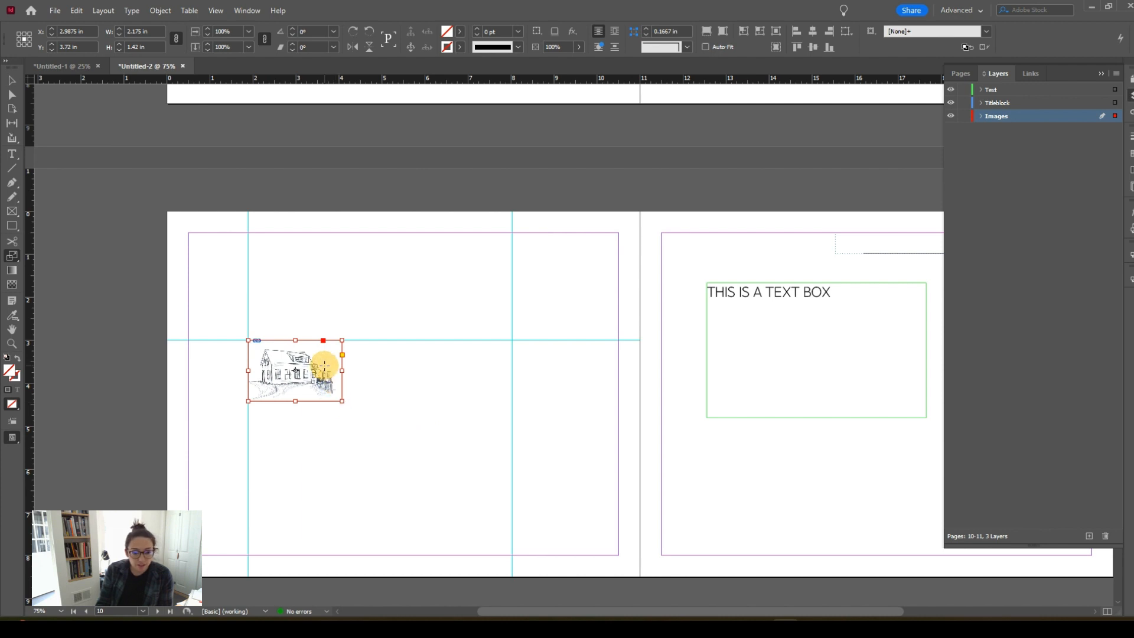
key("s")
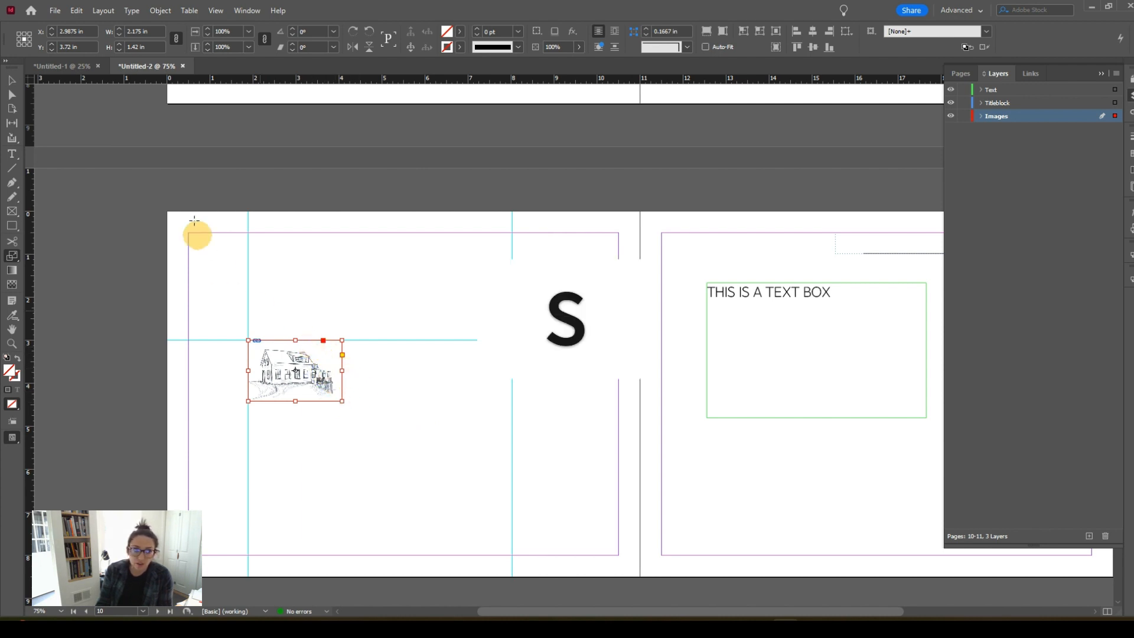
left_click(18, 34)
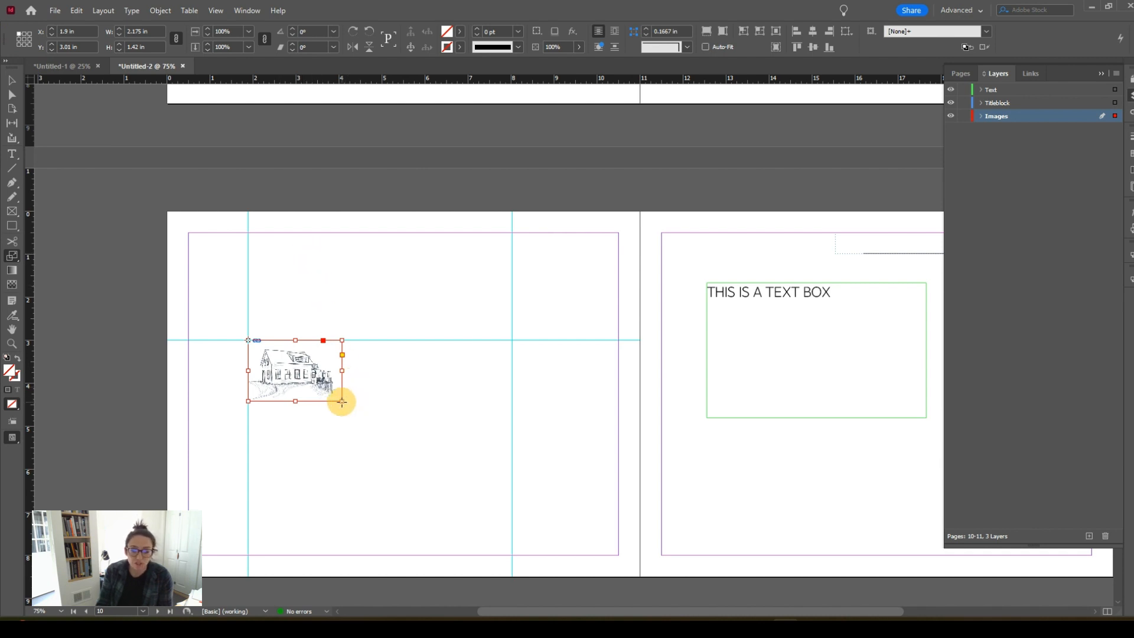
left_click_drag(342, 402, 462, 473)
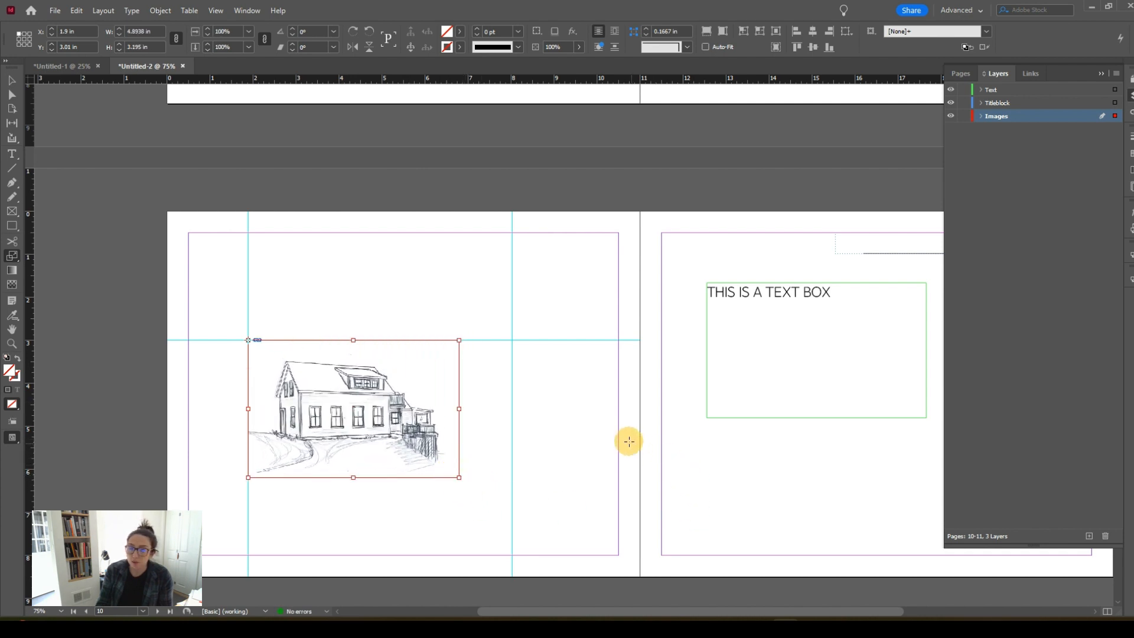
left_click(12, 83)
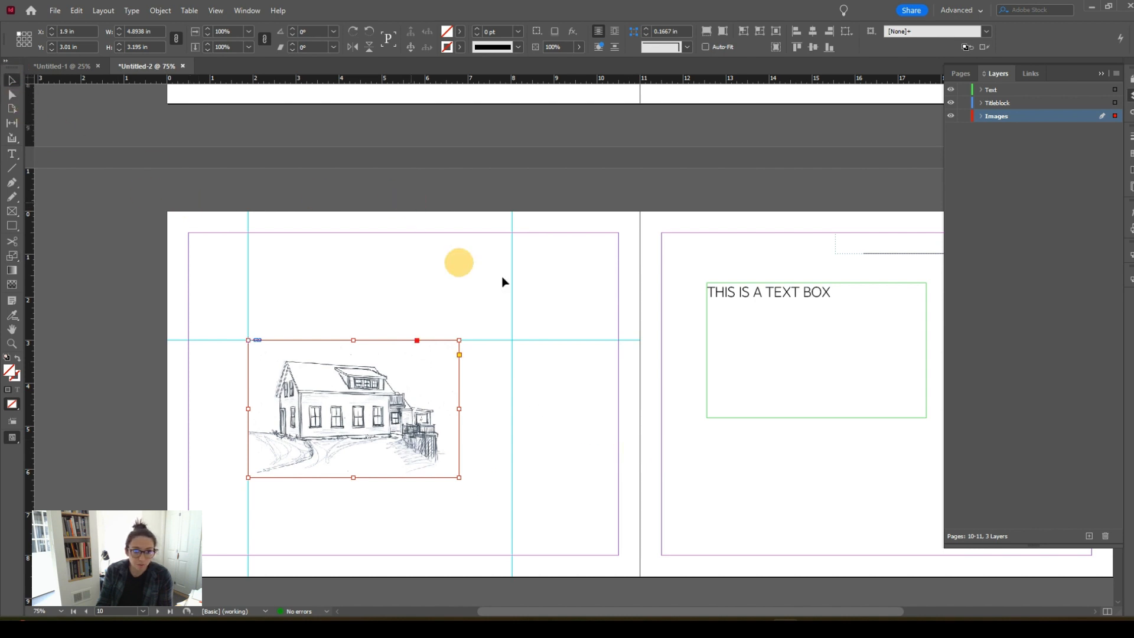
left_click(405, 300)
Review the booklet's pages, layers and links, and look over the spreads from page 10 back to the first page.
left_click_drag(562, 309, 414, 362)
key("ctrl+minus")
key("ctrl+minus")
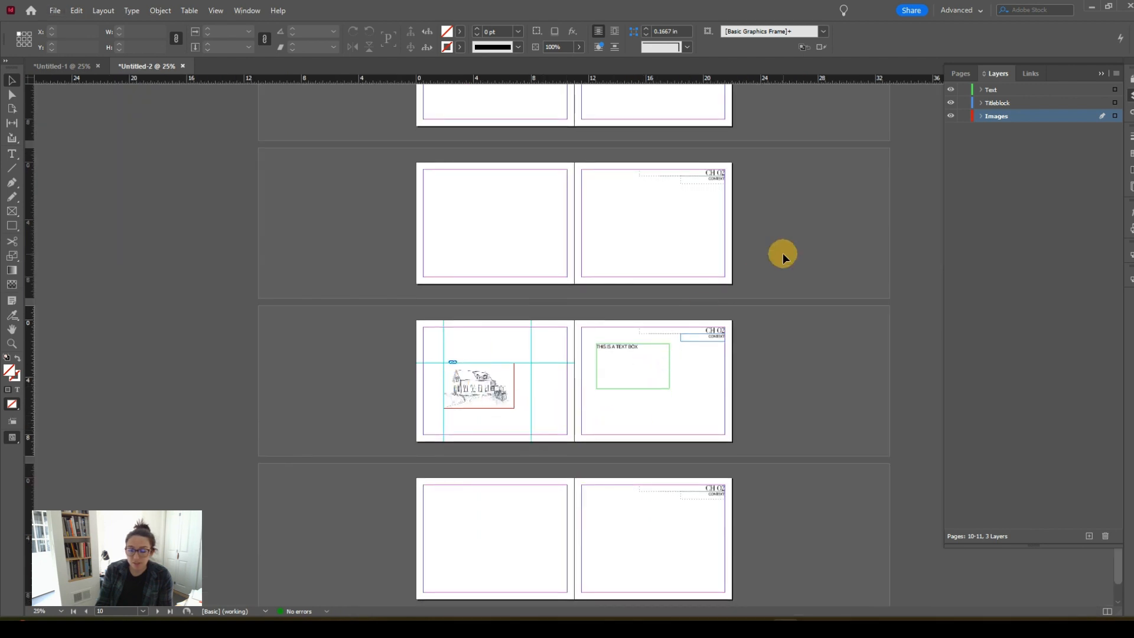
left_click(961, 74)
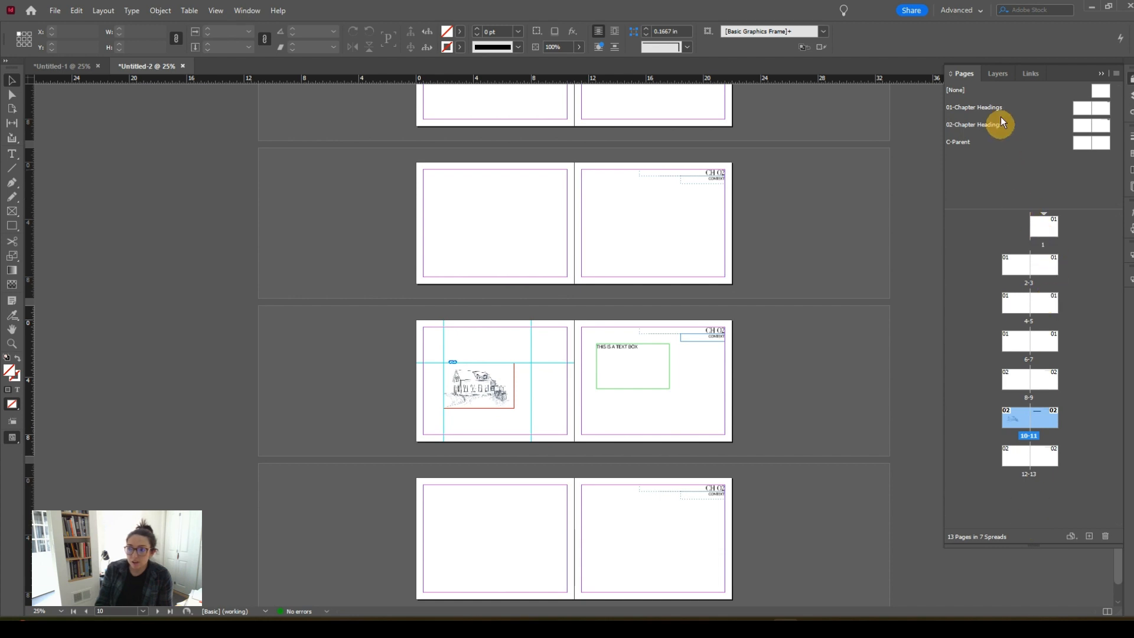
left_click(998, 74)
left_click(1030, 74)
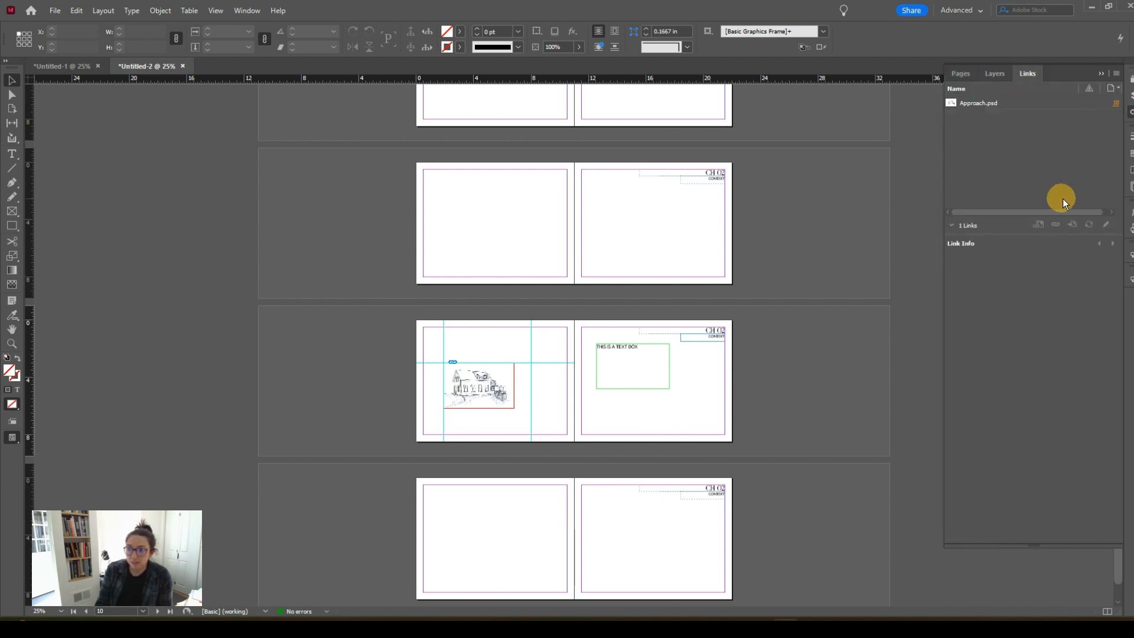
scroll(689, 232, "up", 1)
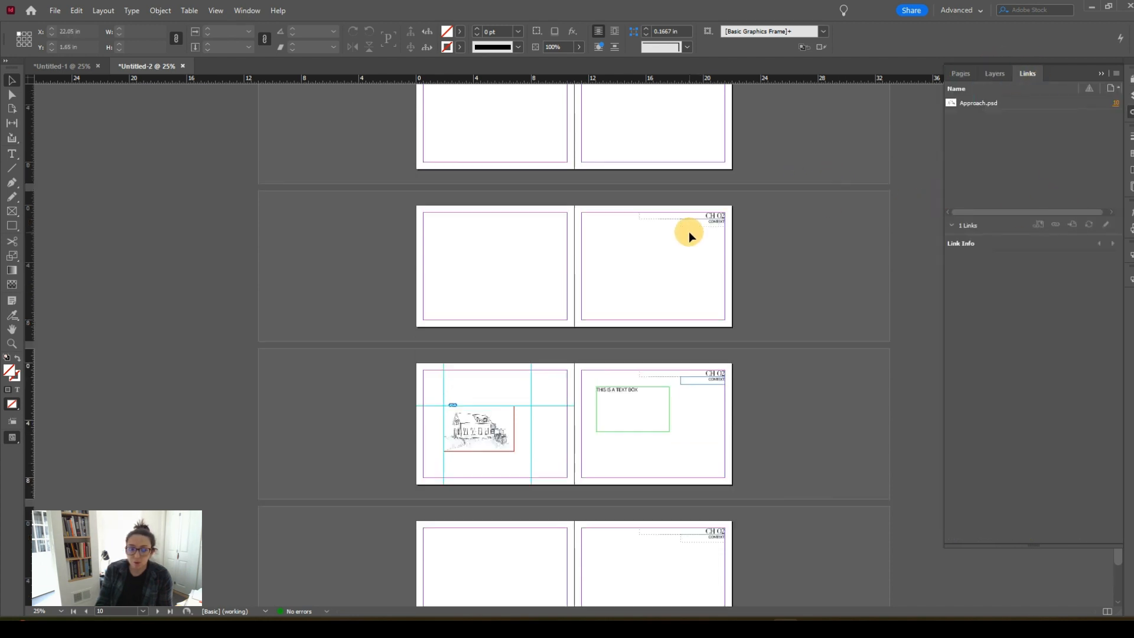
scroll(642, 431, "up", 2)
scroll(642, 425, "up", 4)
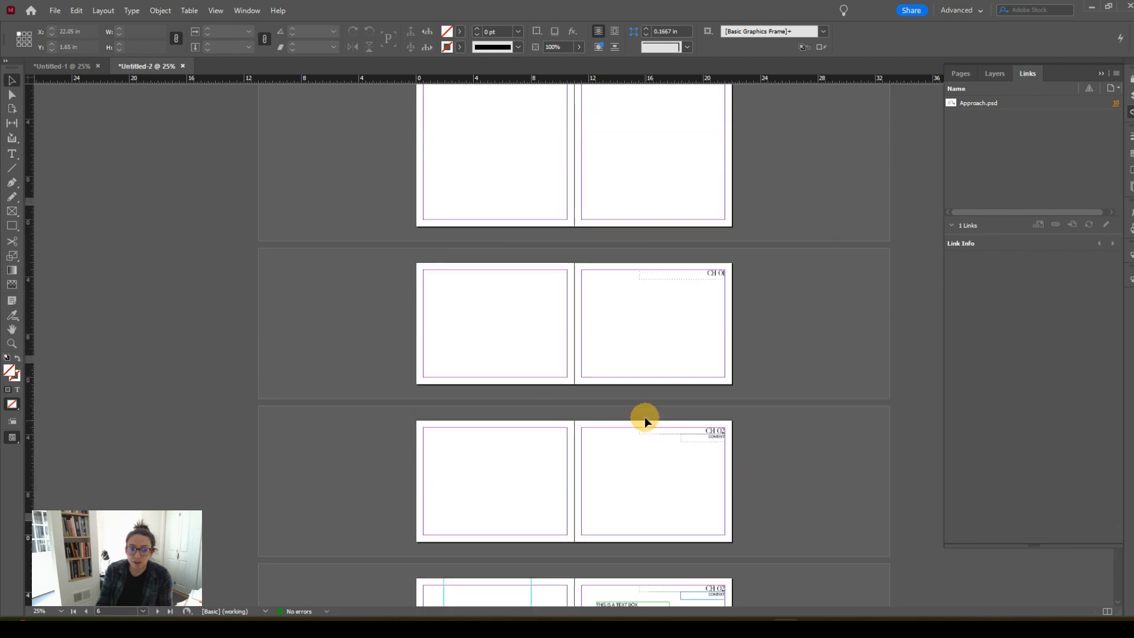
scroll(643, 396, "up", 2)
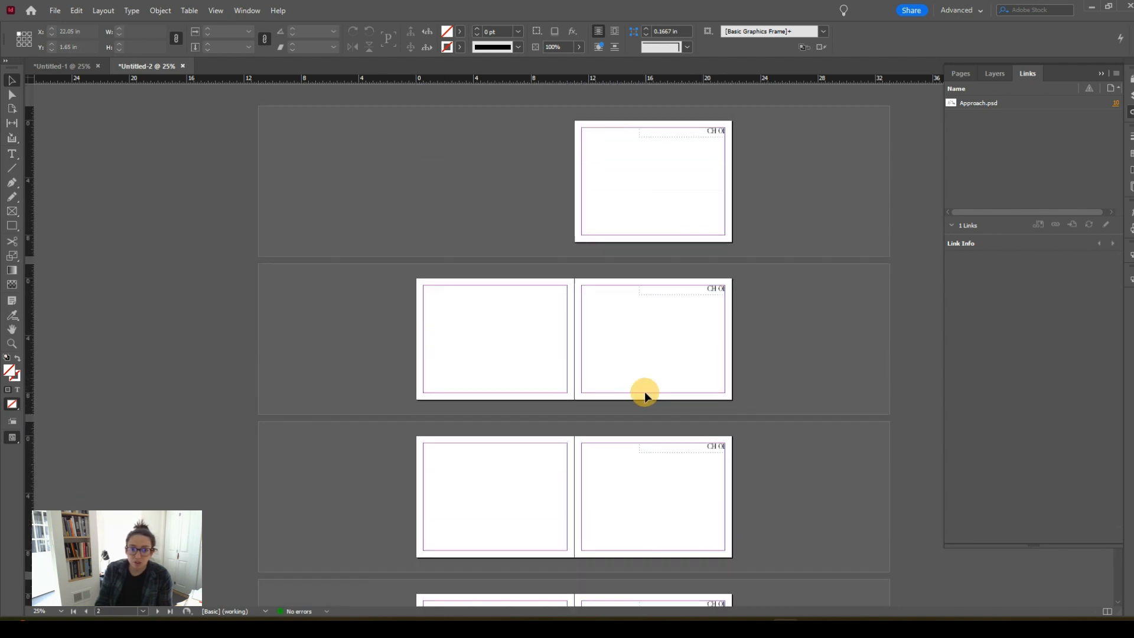
On spread 10-11, move the house sketch to the right page and the text box to the left page, resizing the text box to about 3.64 by 2.08 in.
scroll(647, 381, "down", 7)
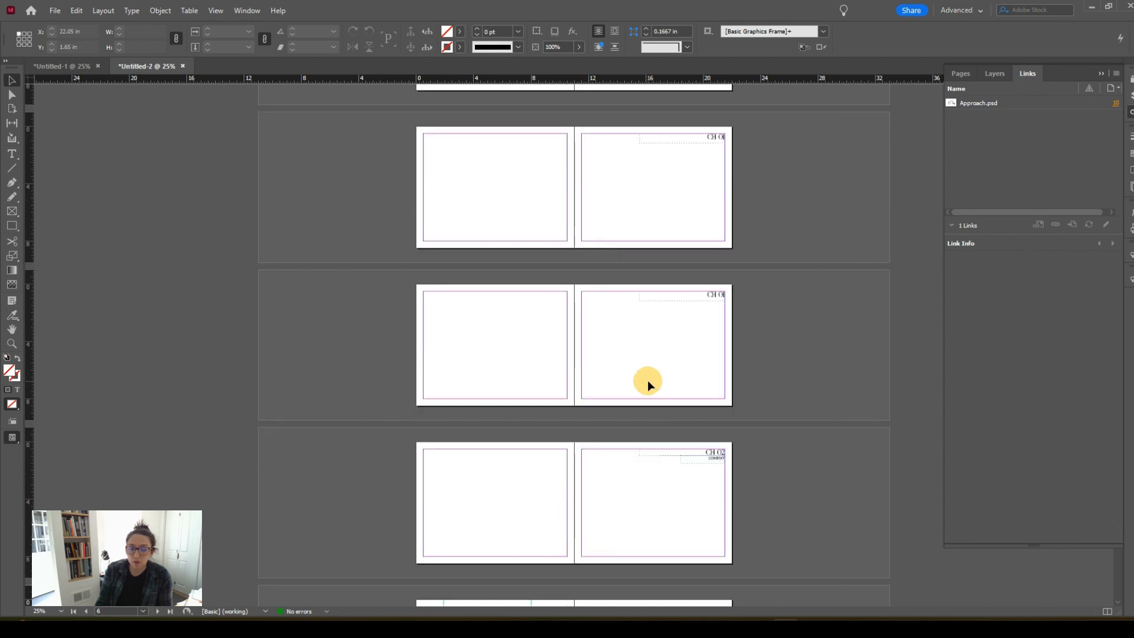
scroll(643, 387, "down", 1)
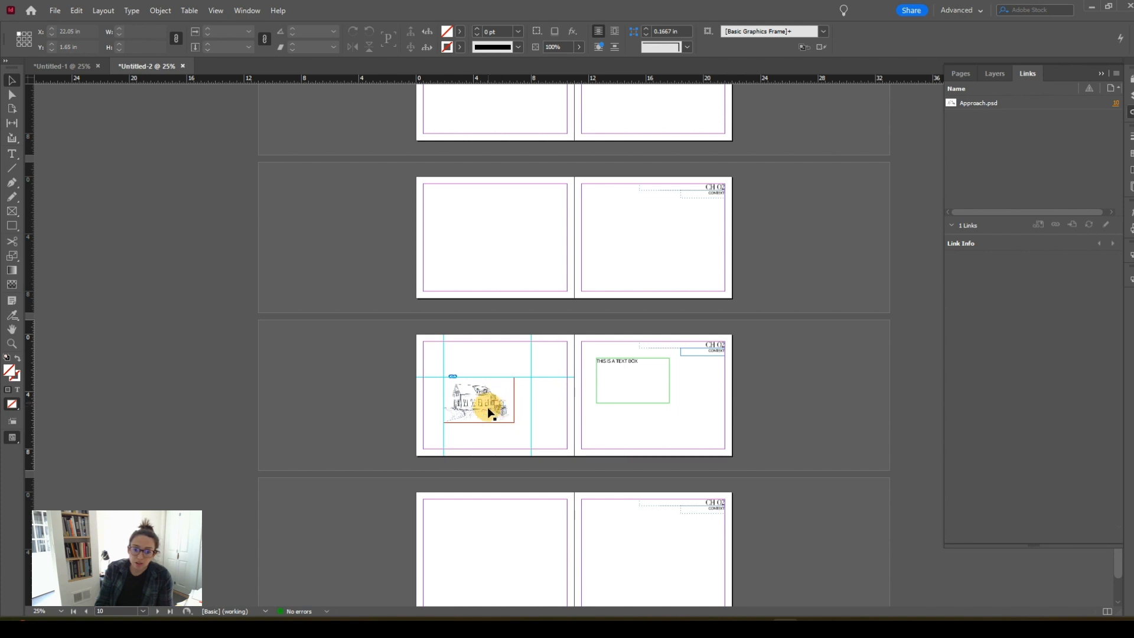
left_click_drag(489, 412, 443, 383)
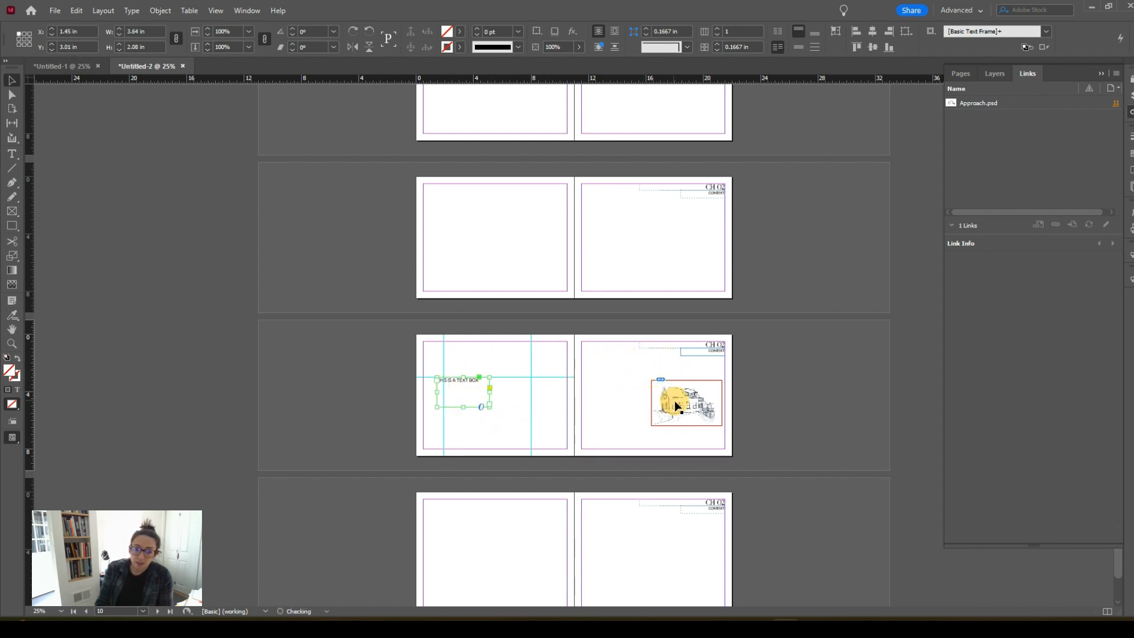
Try cropping the house sketch on page 11 by sliding the image within its frame, and bring it back inside the frame.
left_click_drag(675, 410, 651, 406)
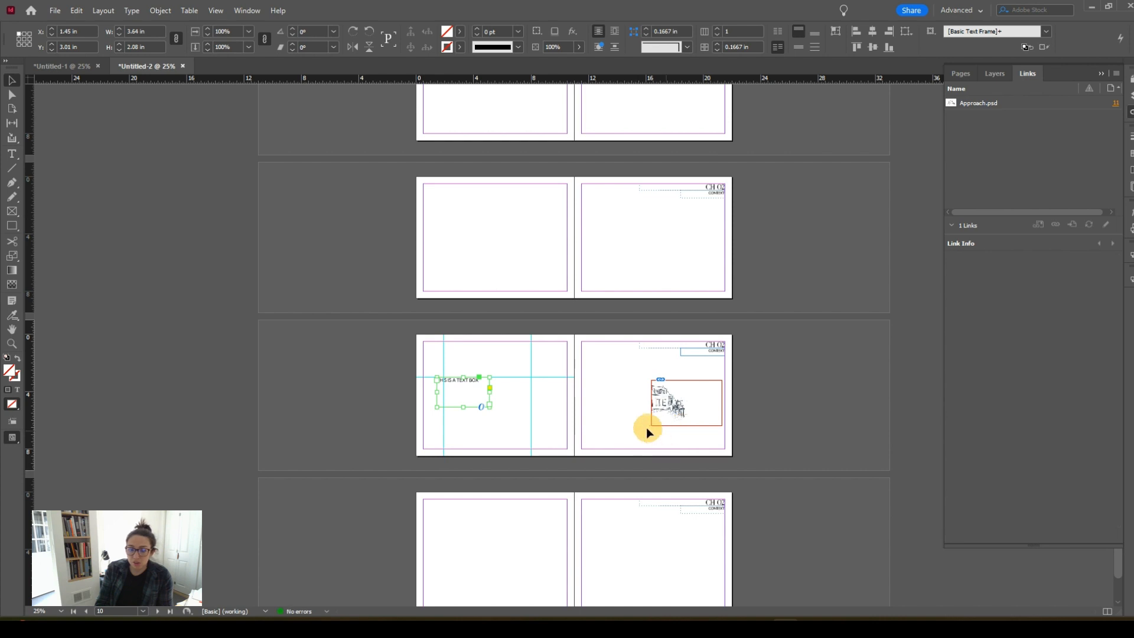
left_click(626, 394)
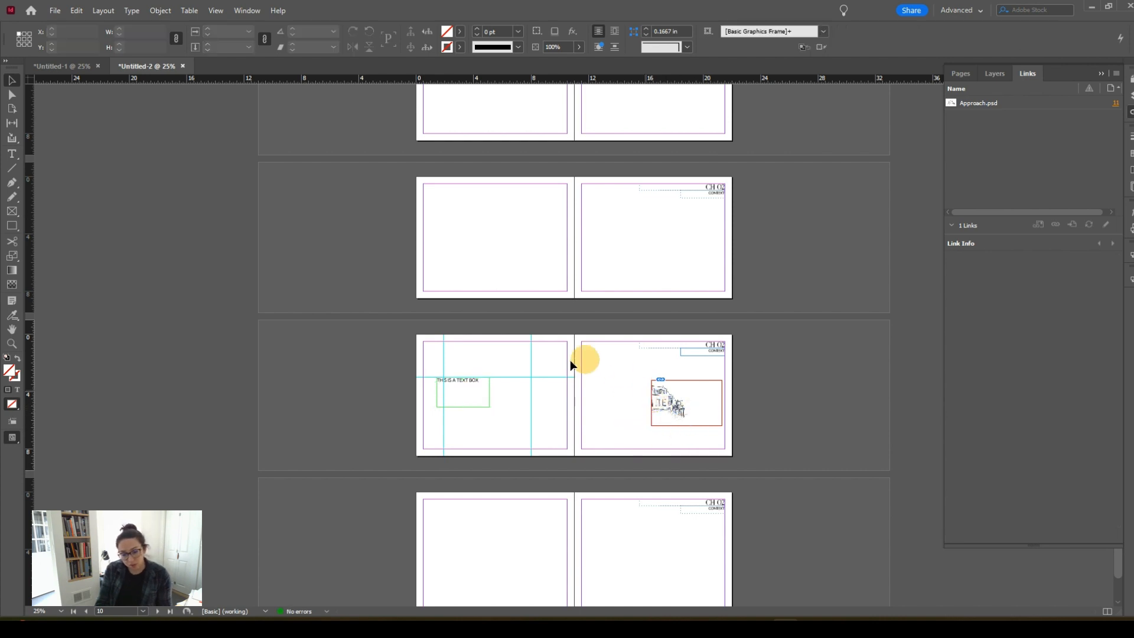
left_click(696, 413)
left_click_drag(696, 413, 437, 412)
left_click(633, 406)
scroll(704, 412, "up", 2)
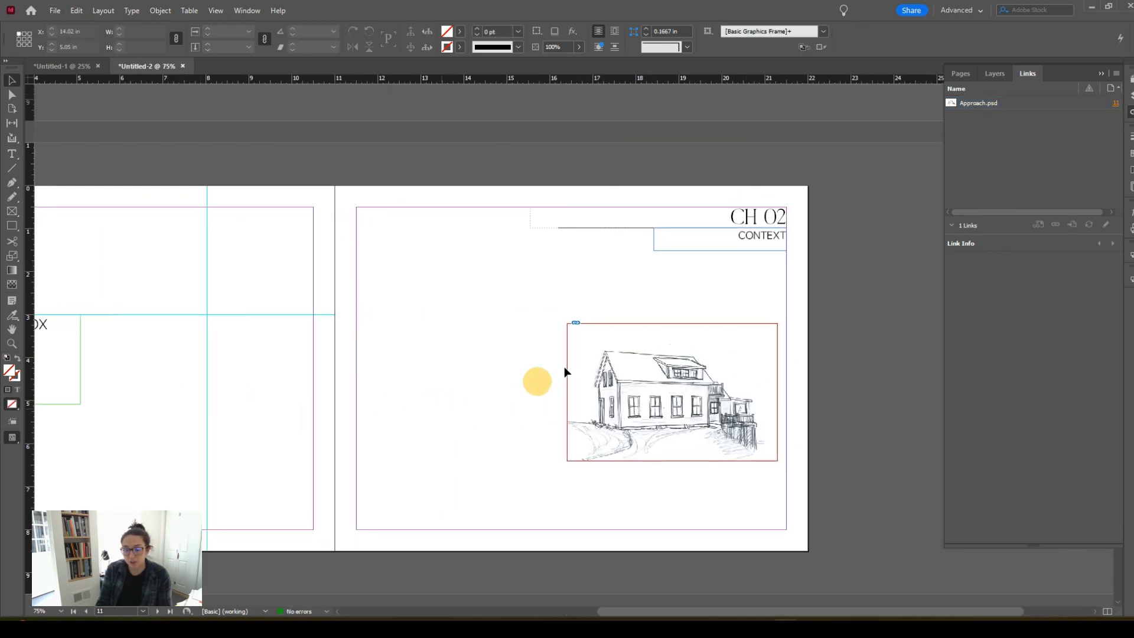
Reposition the house drawing inside its frame on page 11, shifting the image slightly right and up without moving the frame.
left_click(594, 325)
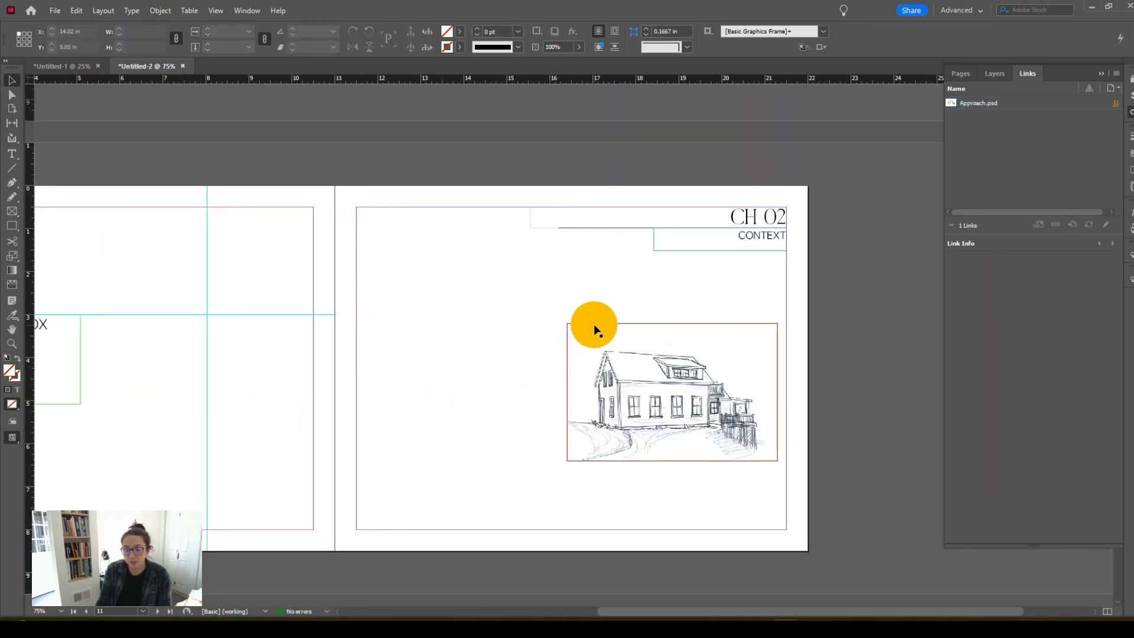
double_click(623, 380)
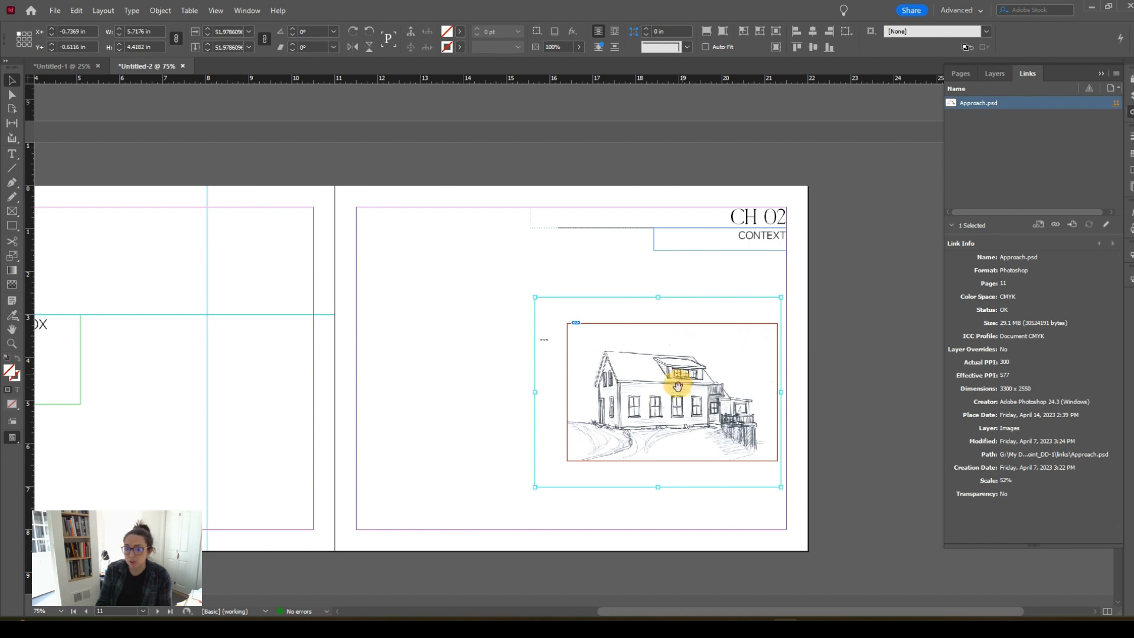
mouse_move(677, 390)
left_mouse_down()
mouse_move(600, 392)
mouse_move(643, 413)
mouse_move(640, 355)
mouse_move(682, 389)
mouse_move(679, 377)
mouse_move(709, 379)
mouse_move(714, 407)
mouse_move(689, 401)
left_mouse_up()
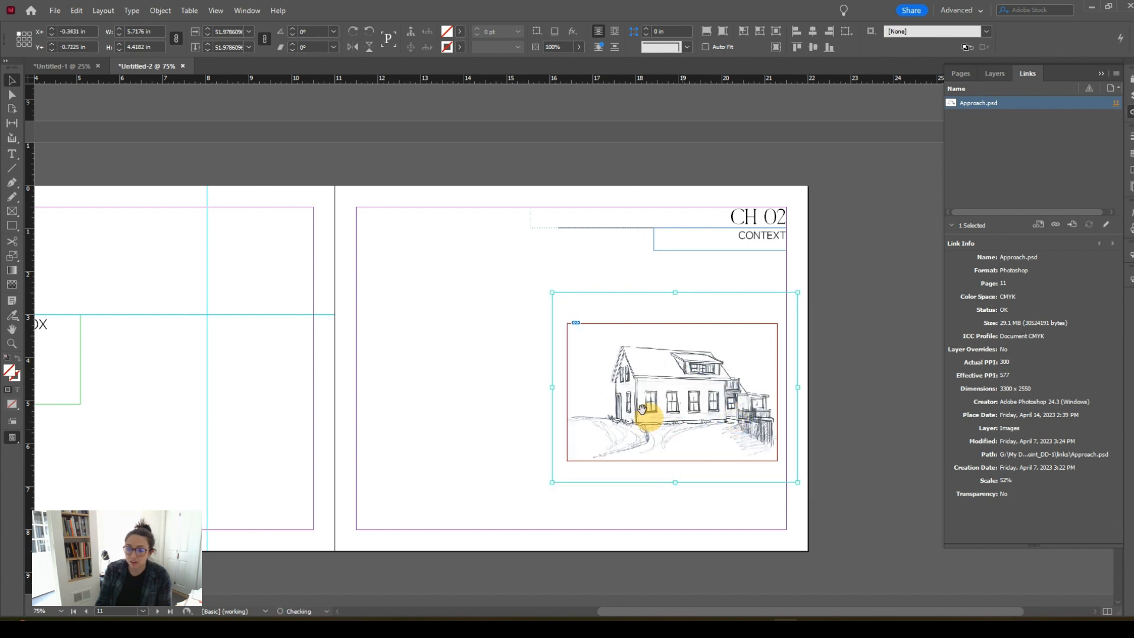
left_click(490, 335)
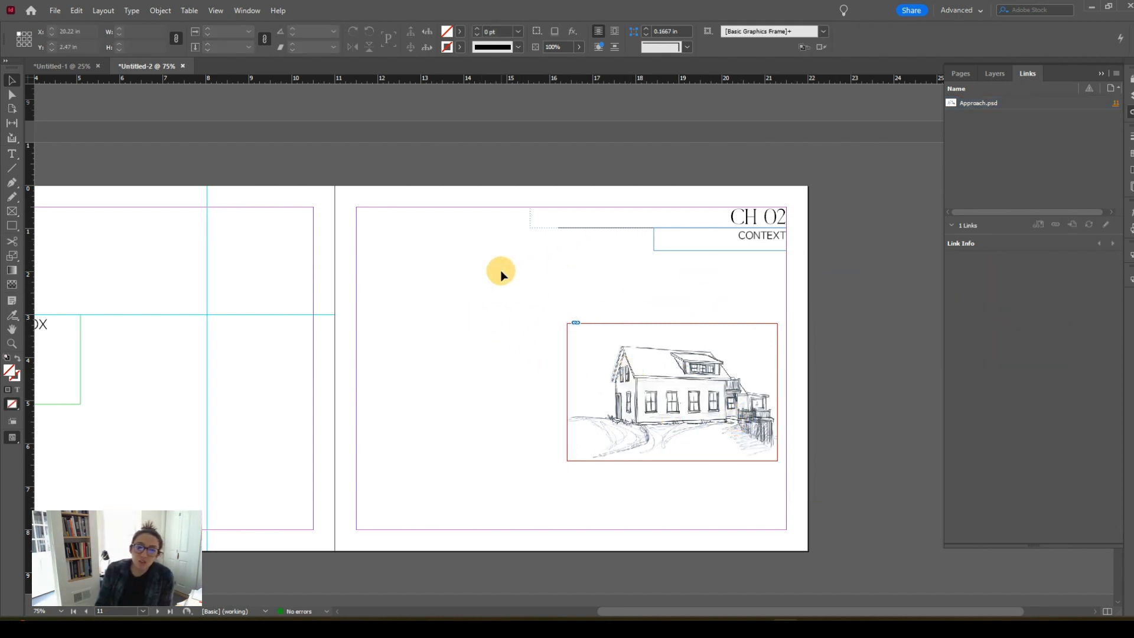
Look back through the booklet from spread 10-11 to the opening spreads and examine their chapter headings.
key("ctrl+minus")
left_click_drag(557, 292, 587, 461)
scroll(586, 461, "up", 8)
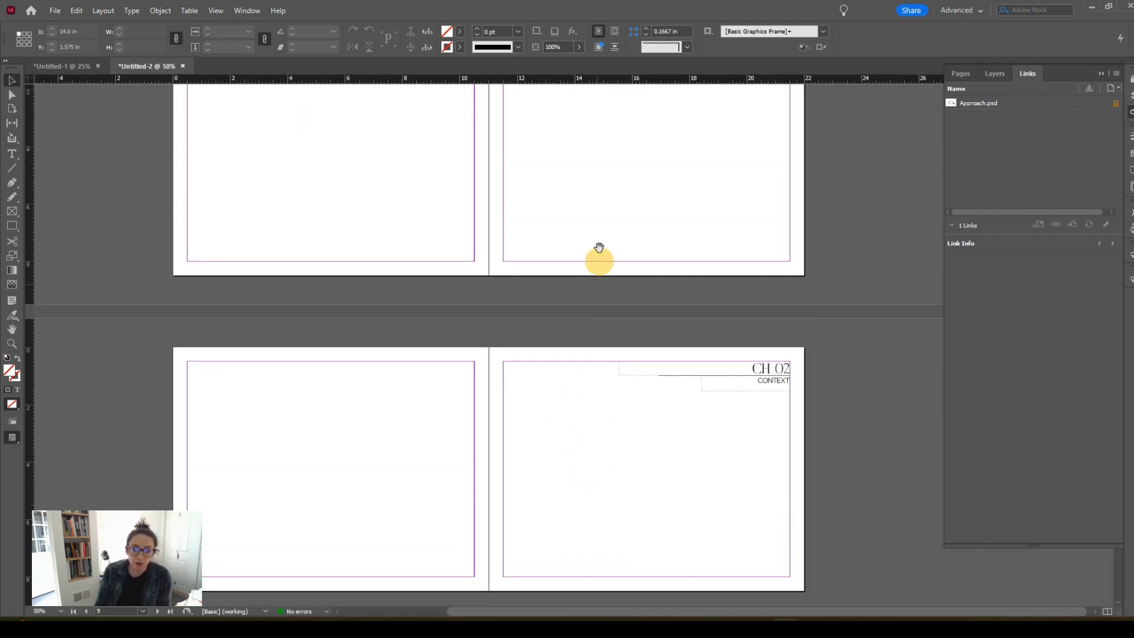
left_click_drag(591, 388, 592, 415)
left_click_drag(577, 271, 597, 545)
left_click_drag(607, 317, 601, 520)
left_click_drag(593, 228, 595, 392)
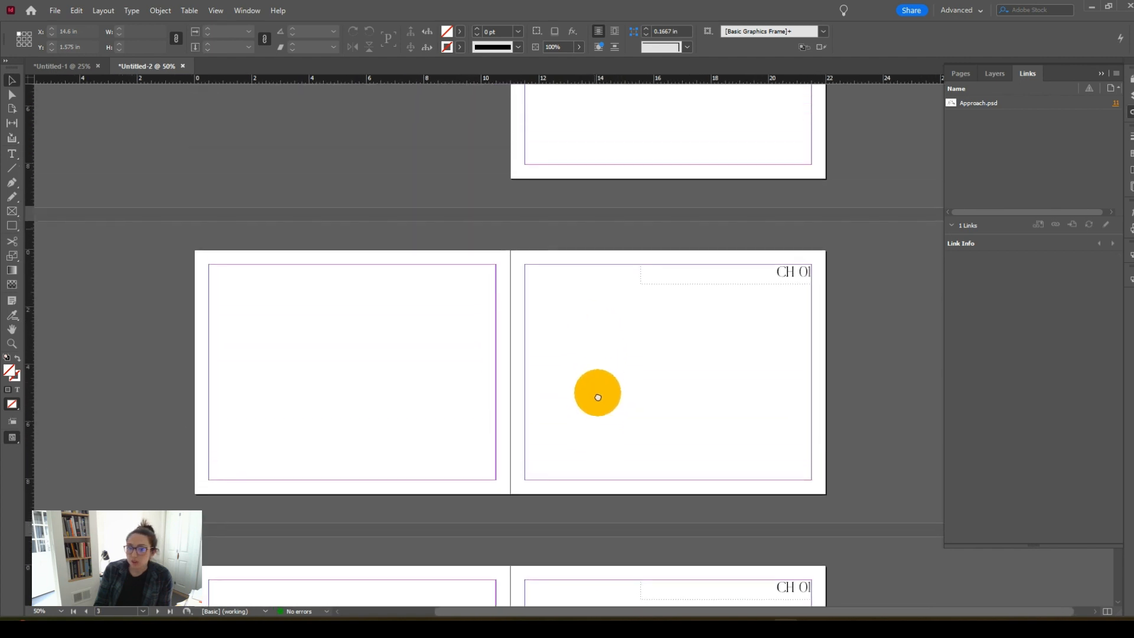
left_click_drag(608, 330, 608, 369)
left_click_drag(600, 175, 587, 240)
left_click_drag(618, 372, 598, 225)
left_click_drag(618, 445, 600, 387)
Review the booklet's spreads in overview, and return to spread 10-11 to examine its heading, text box and sketch.
key("ctrl+minus")
key("ctrl+minus")
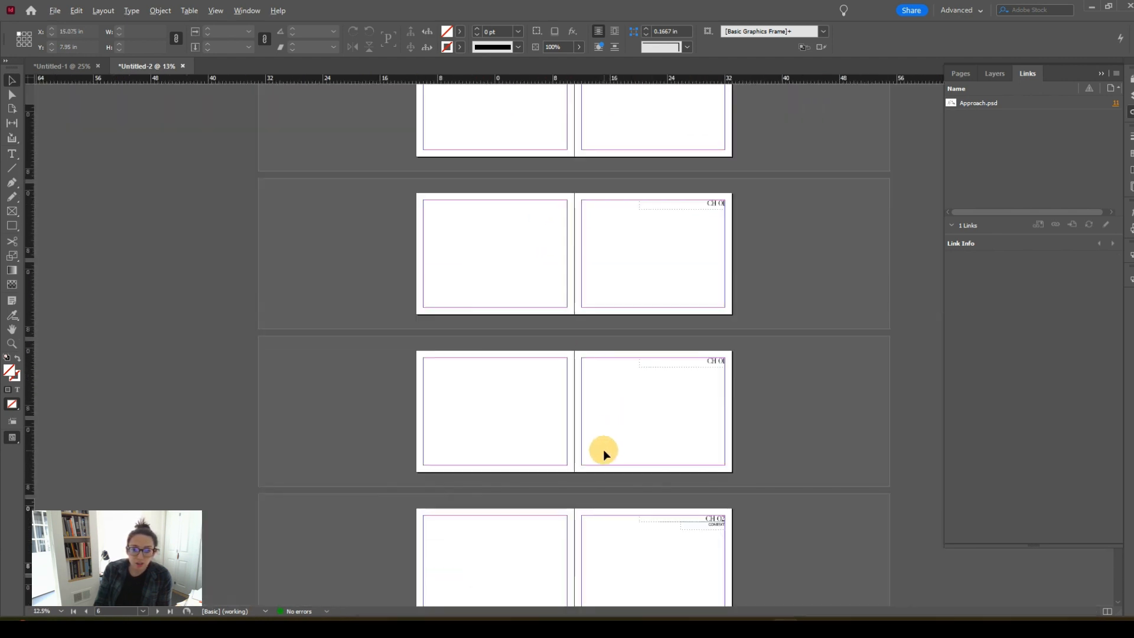
scroll(628, 498, "down", 2)
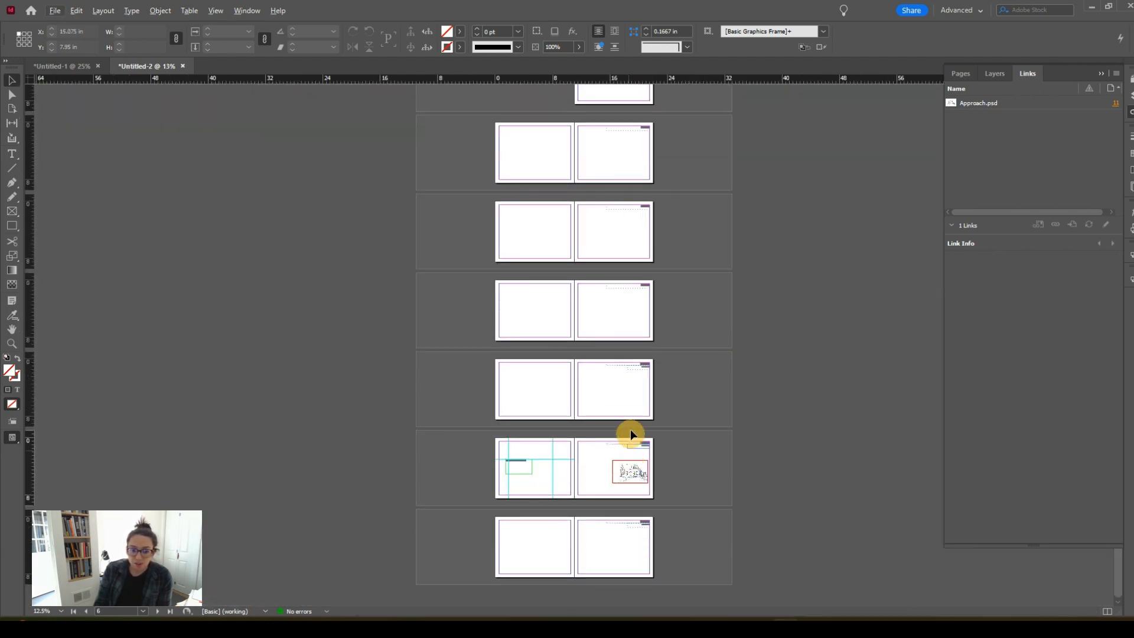
scroll(629, 429, "up", 2)
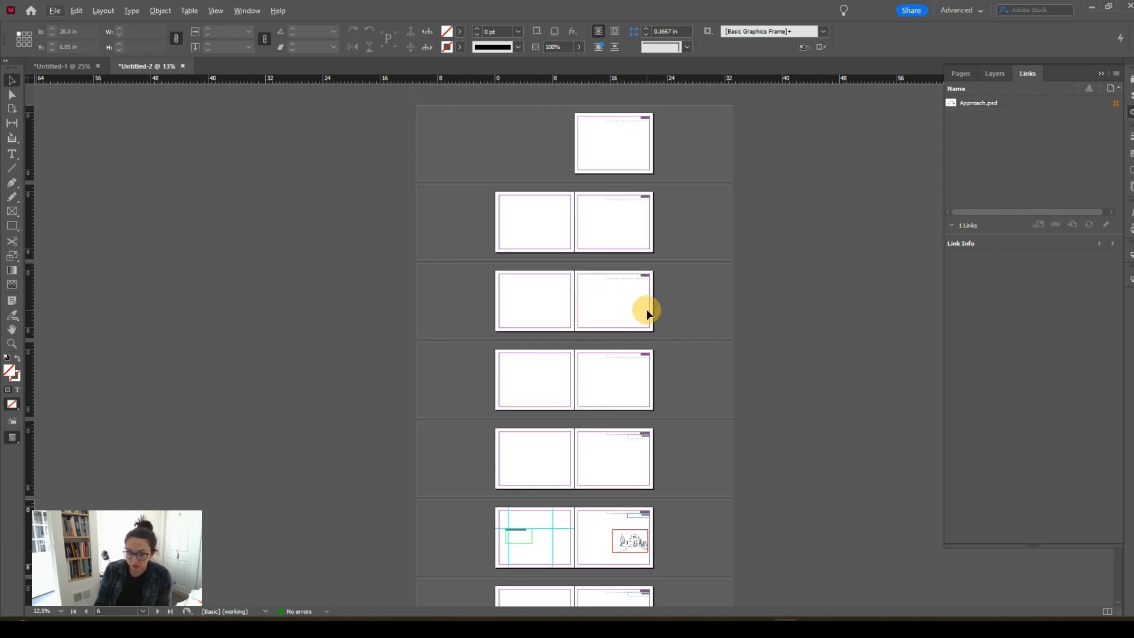
key("ctrl+equal")
left_click_drag(658, 271, 526, 362)
key("ctrl+equal")
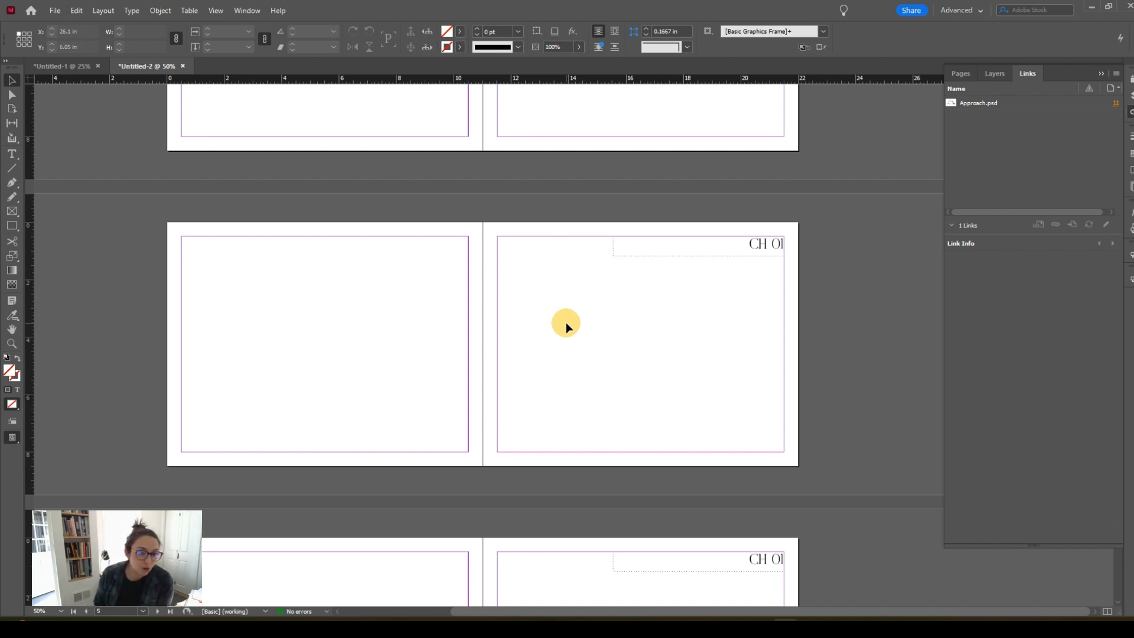
scroll(566, 324, "down", 15)
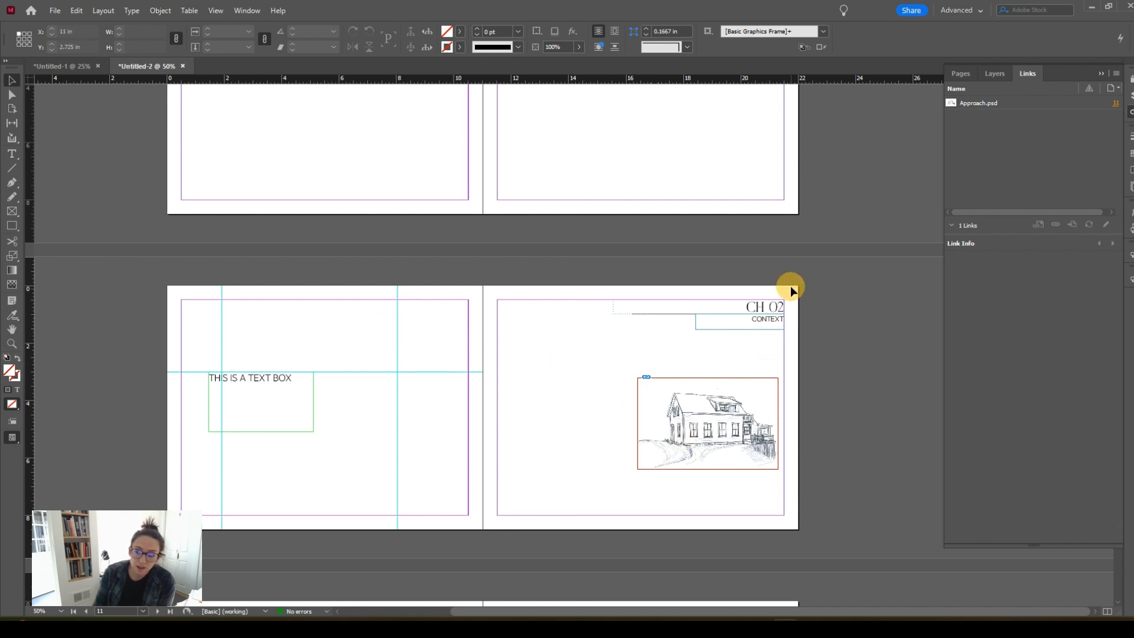
Show the document's pages and set the page size to 10 in wide by 10 in high.
left_click(960, 74)
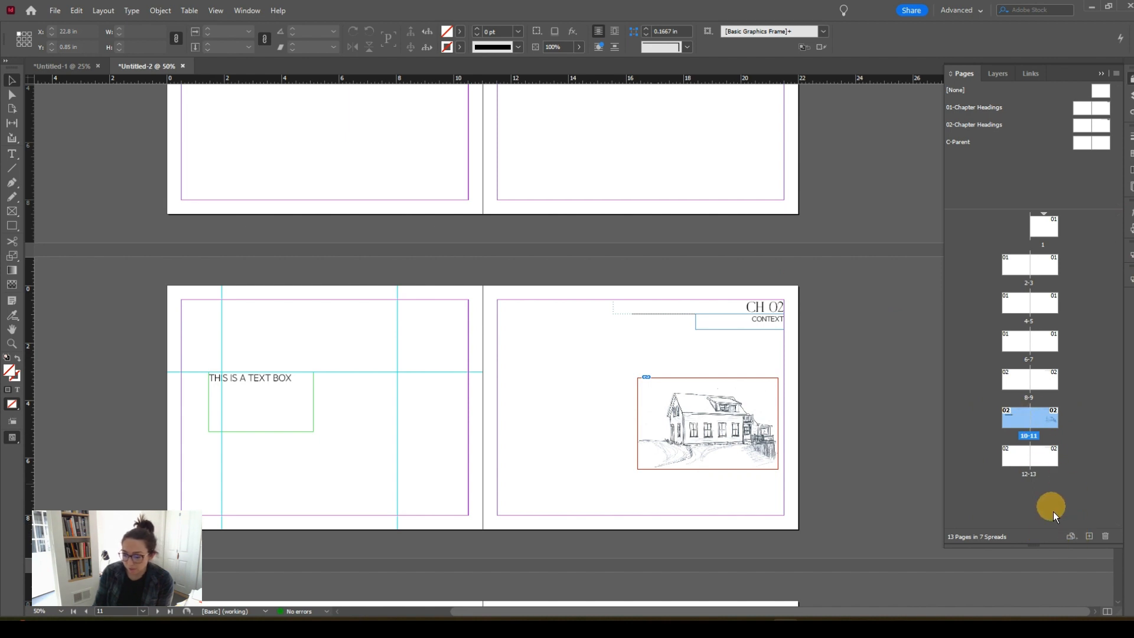
left_click(56, 12)
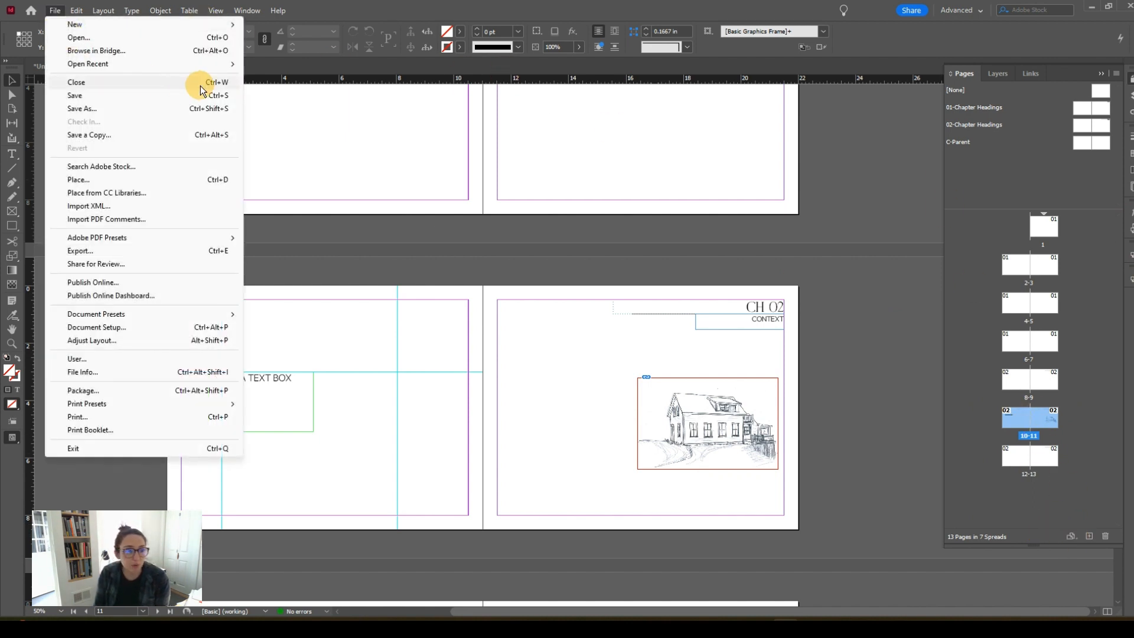
left_click(104, 328)
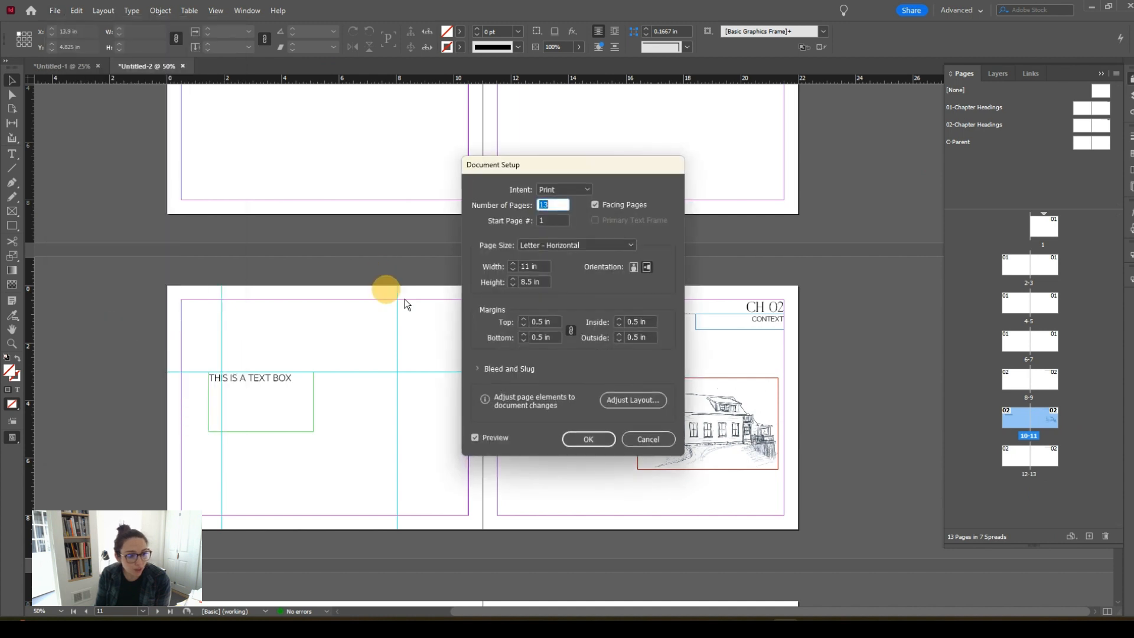
double_click(526, 267)
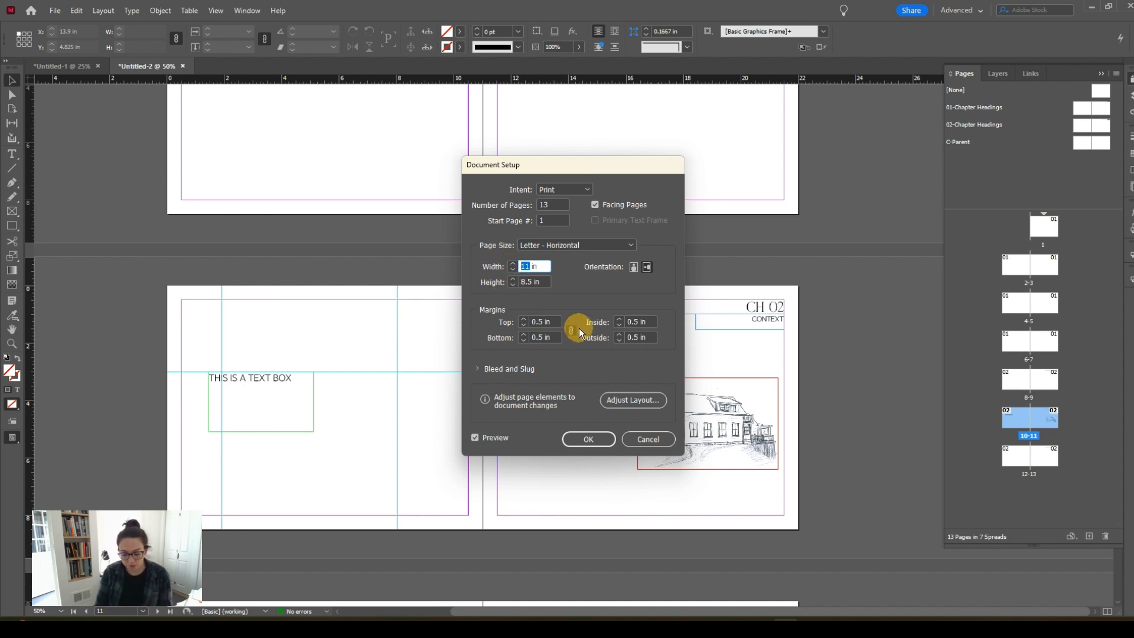
type("17")
double_click(533, 278)
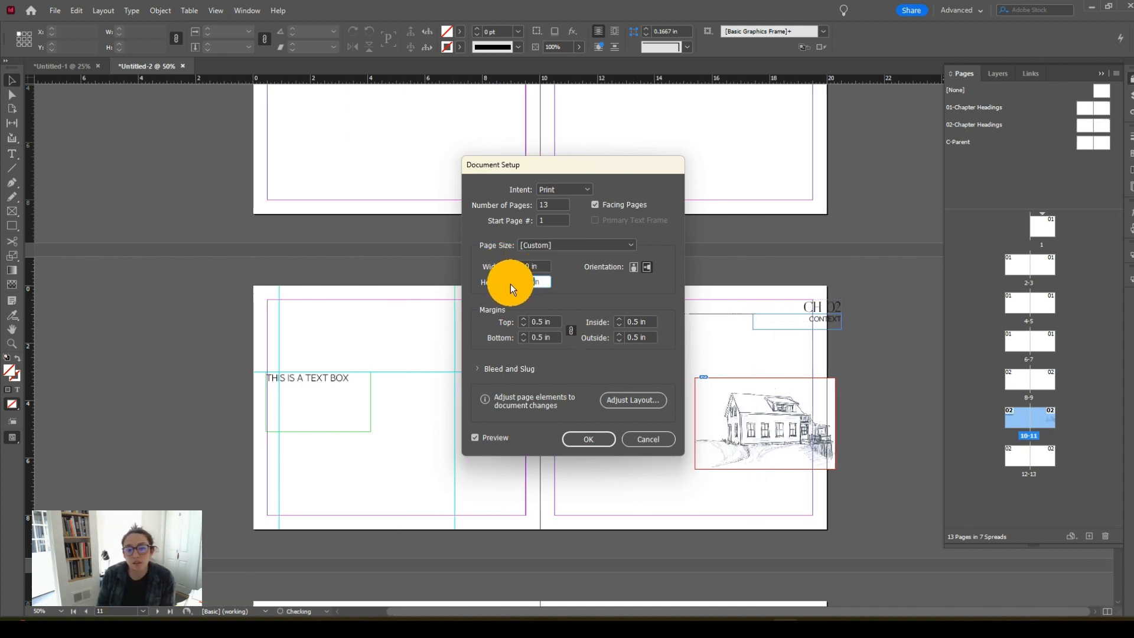
type("10")
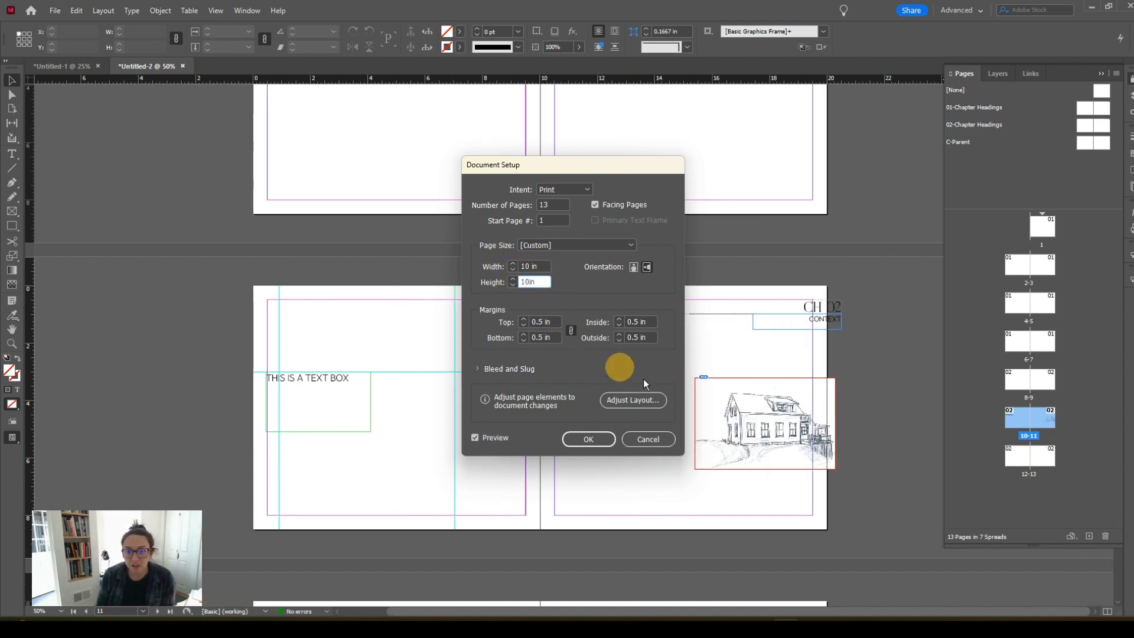
key("Return")
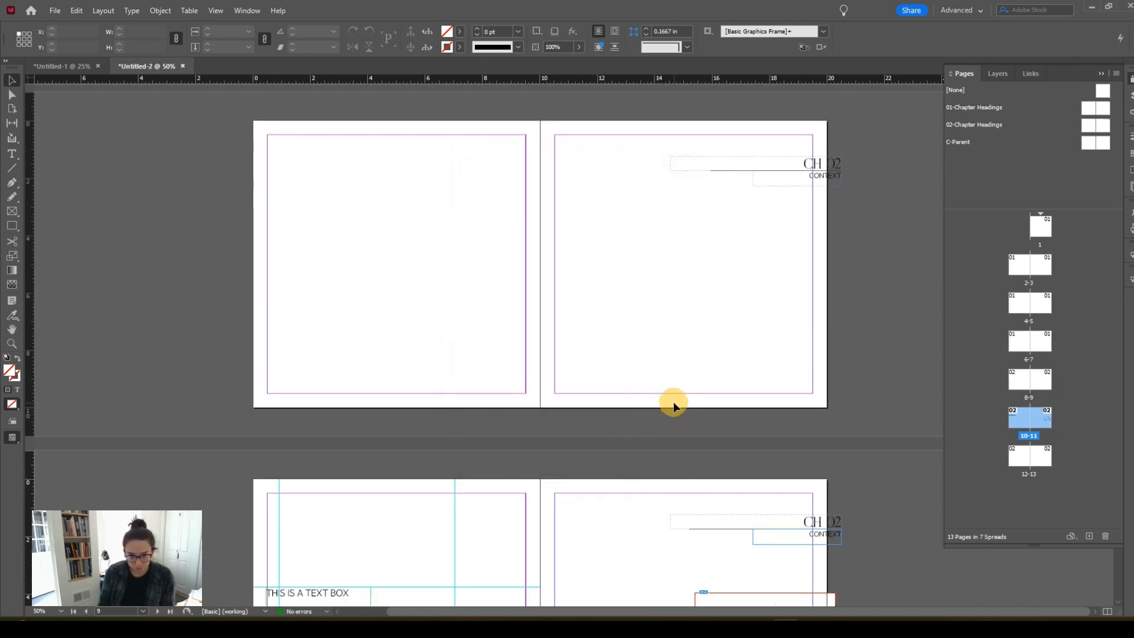
Check the chapter headings and sketch against the page edges, and set the document's page size to 14 in wide by 11 in high.
scroll(687, 395, "up", 15)
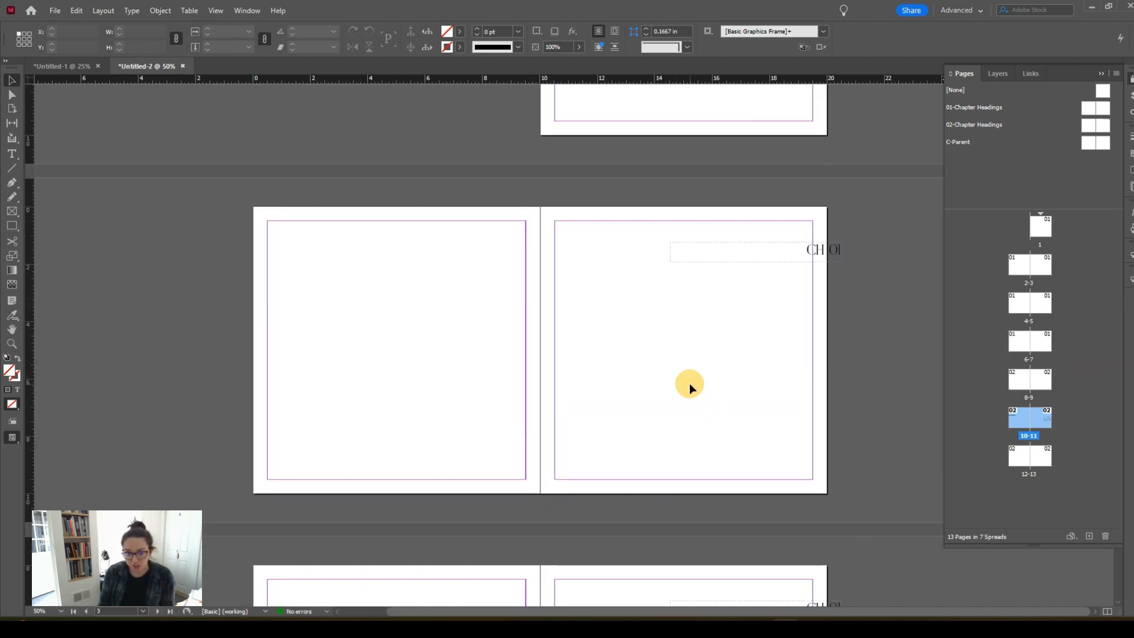
scroll(689, 384, "down", 10)
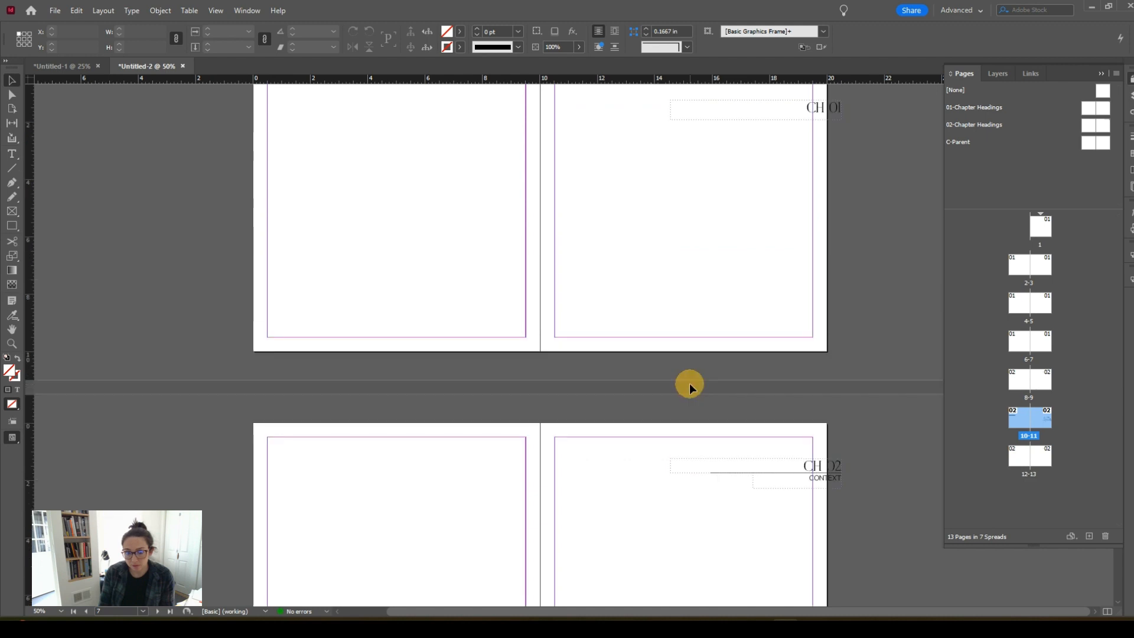
scroll(689, 384, "down", 6)
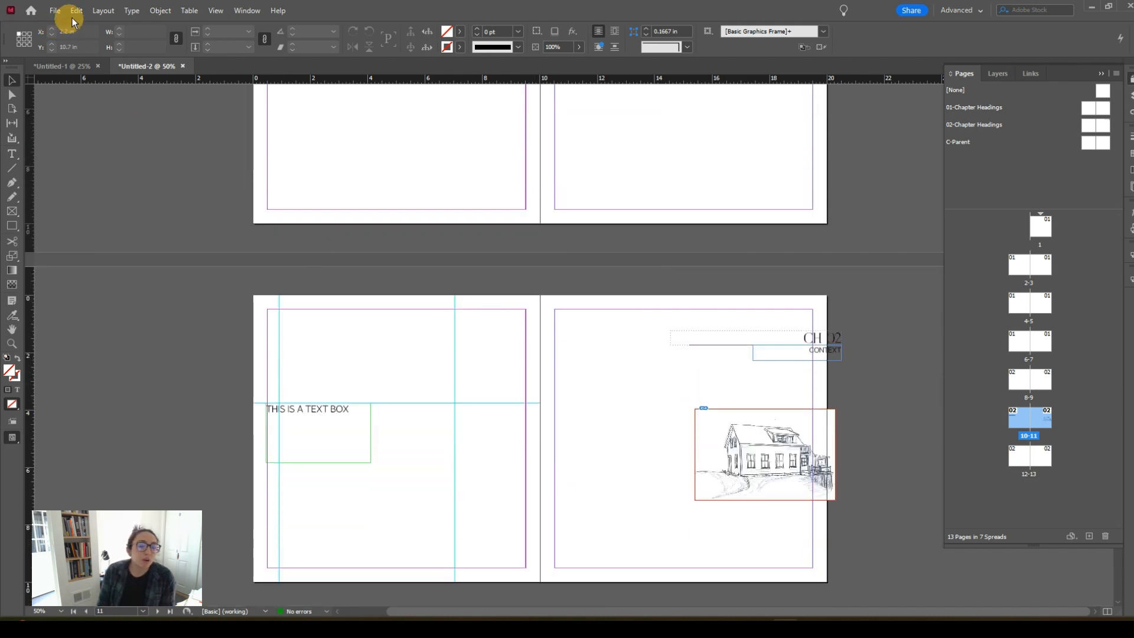
left_click(54, 10)
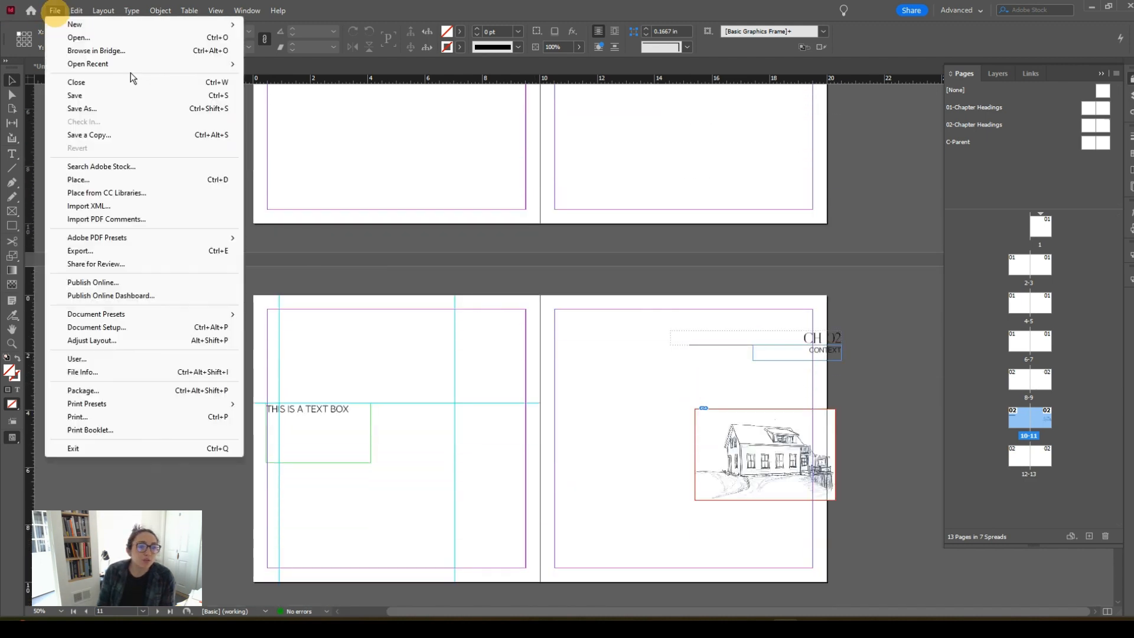
left_click(97, 326)
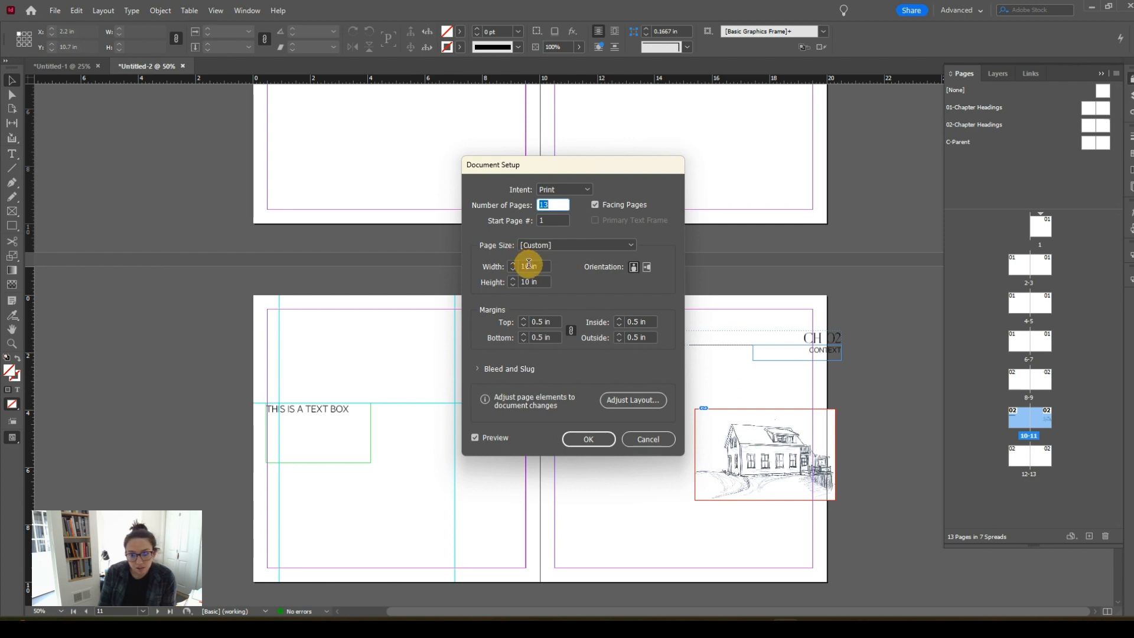
double_click(529, 265)
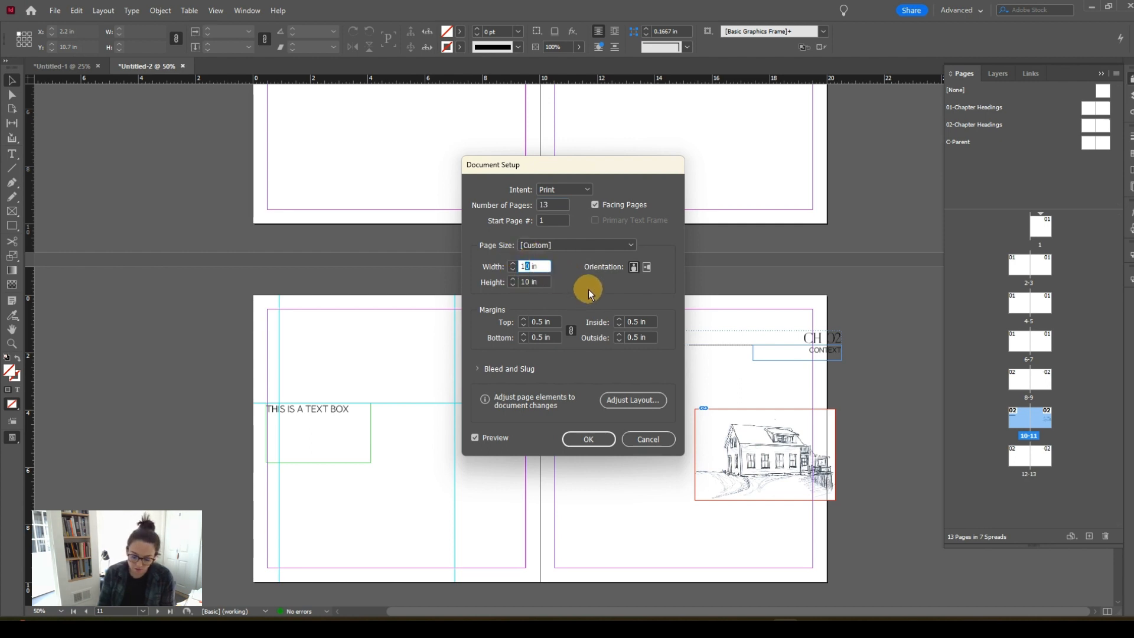
type("14")
double_click(524, 282)
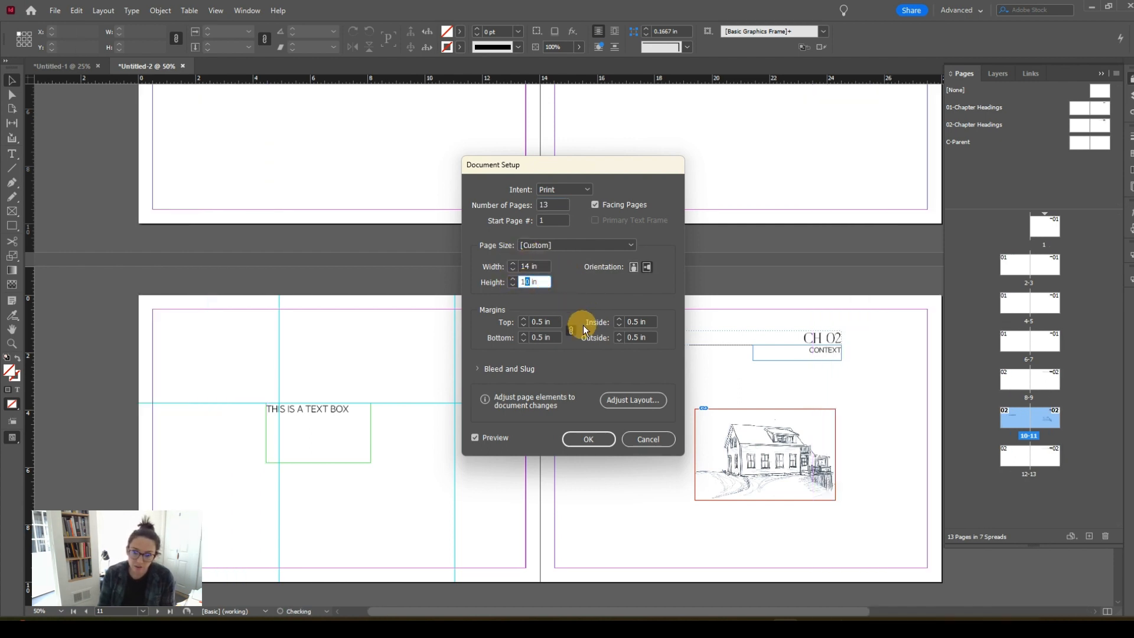
type("1")
left_click(590, 441)
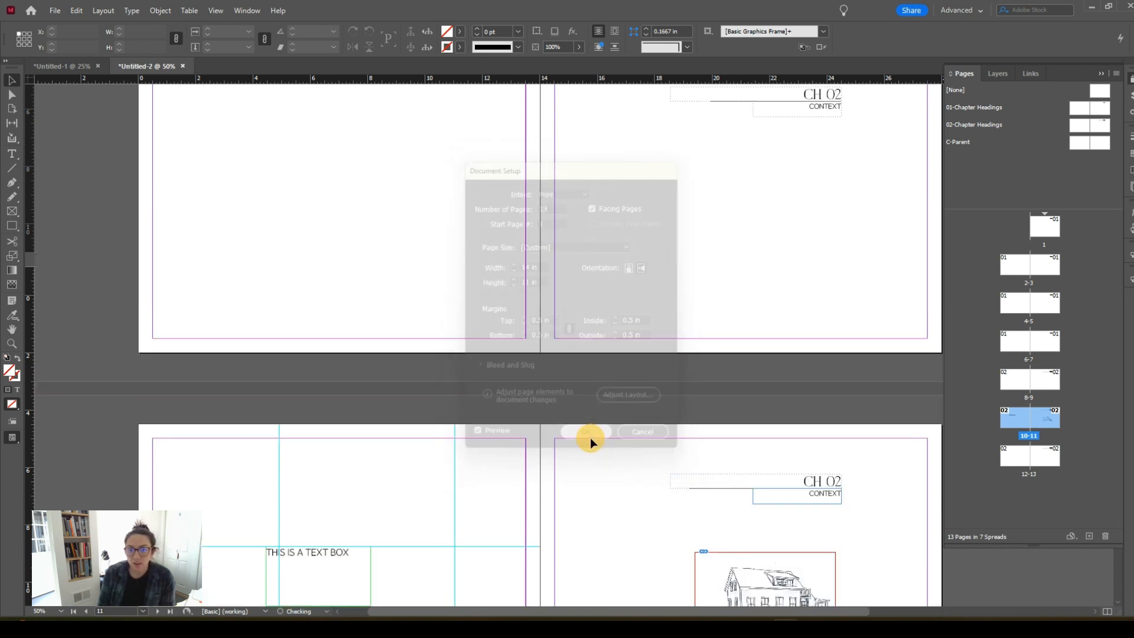
Set the page size of spread 10-11 to A5.
left_click(775, 348)
scroll(781, 323, "up", 10)
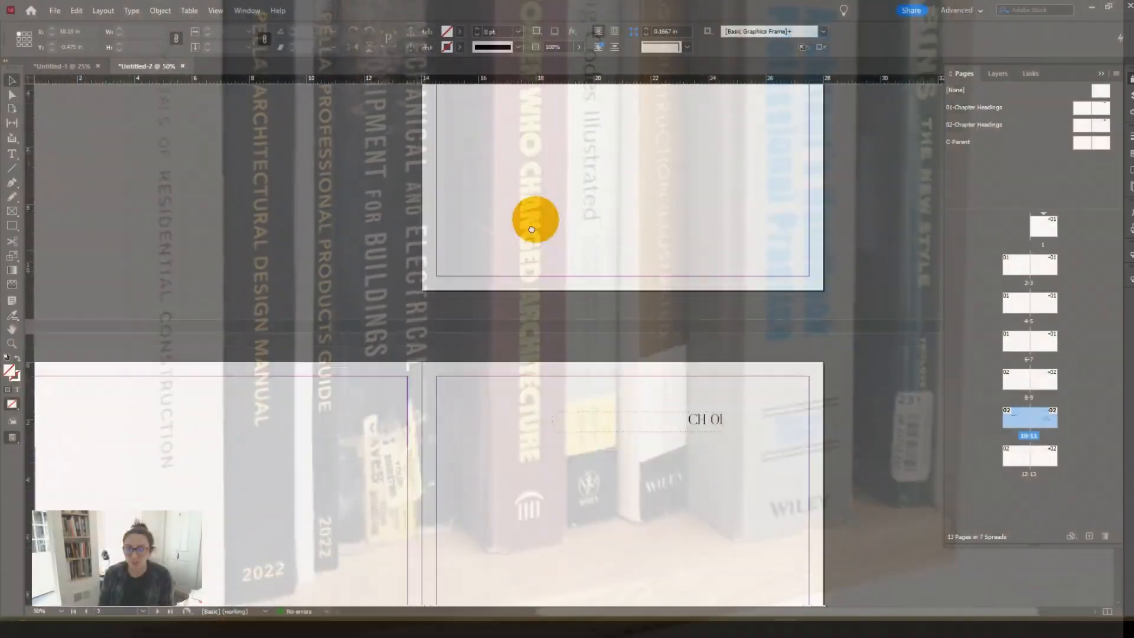
scroll(549, 425, "down", 4)
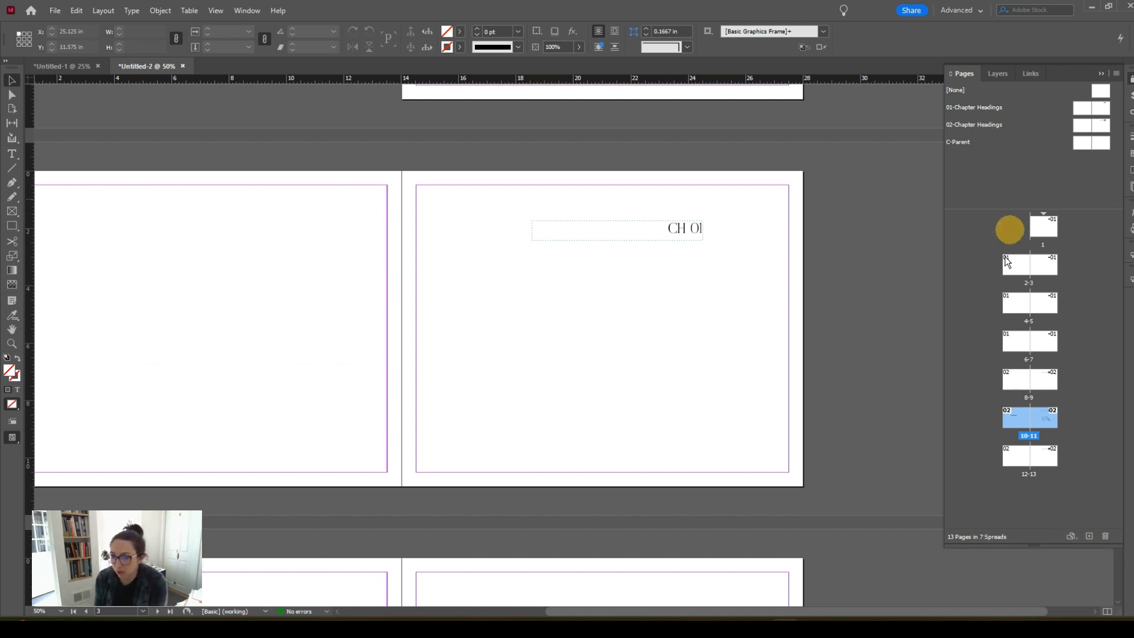
left_click(1071, 538)
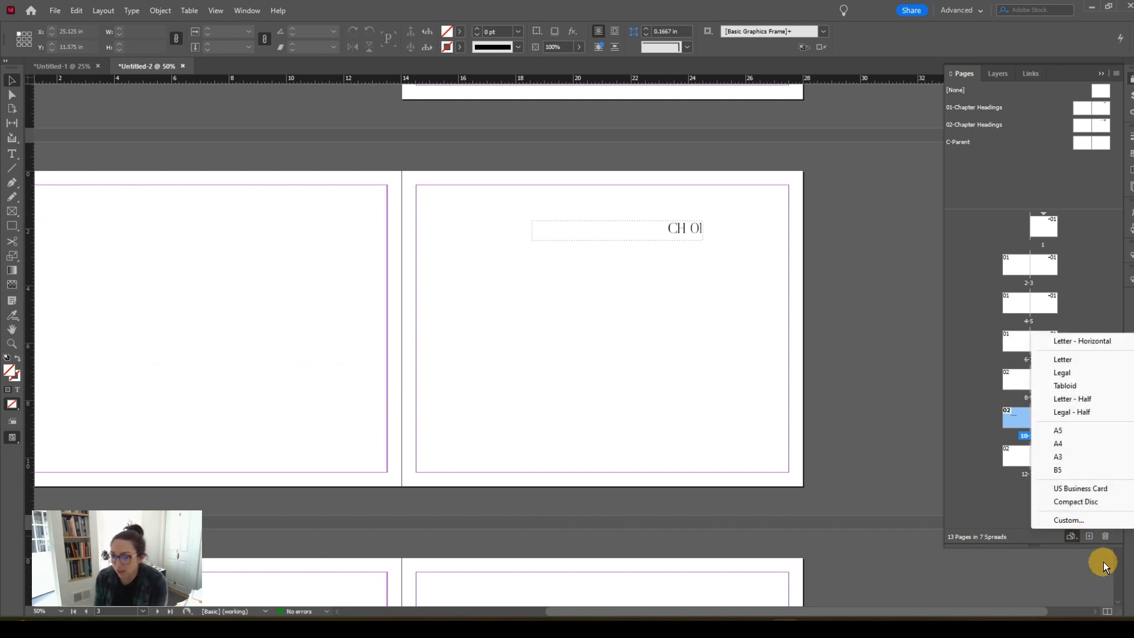
left_click(1061, 433)
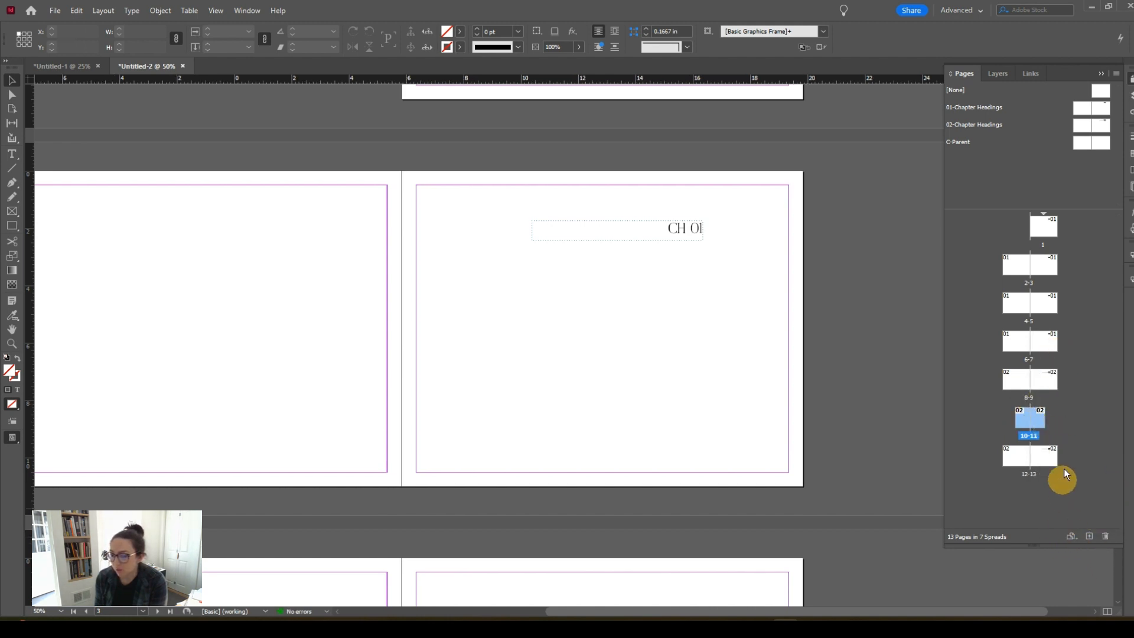
Set the page size of page 1 to Legal and check its chapter heading against the page edges.
left_click(1045, 456)
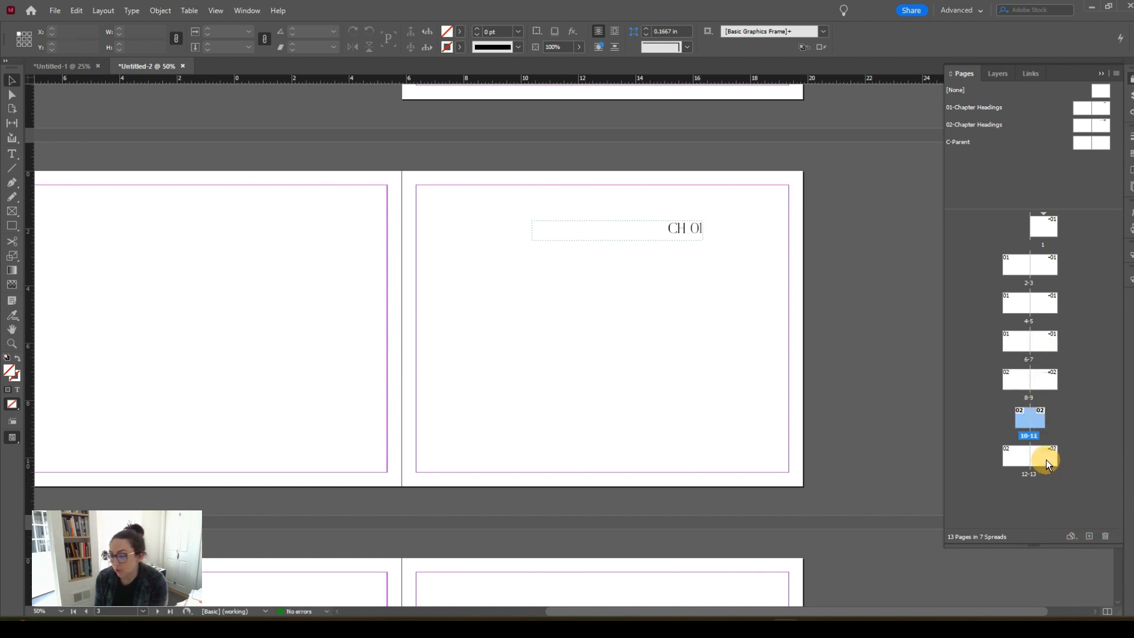
left_click(1044, 225)
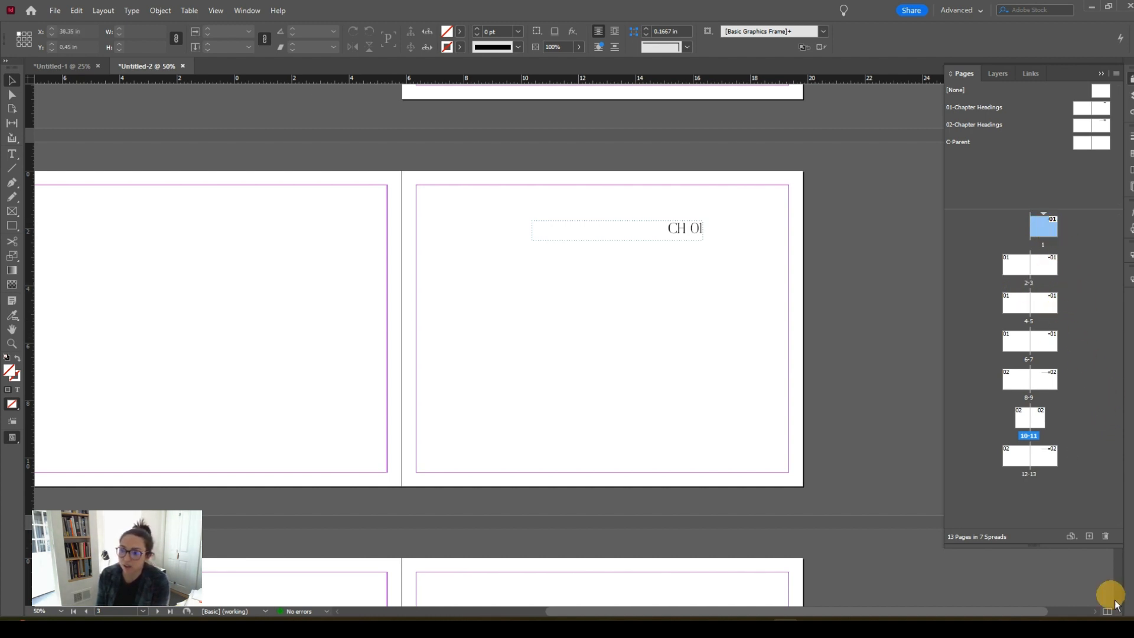
left_click(1070, 536)
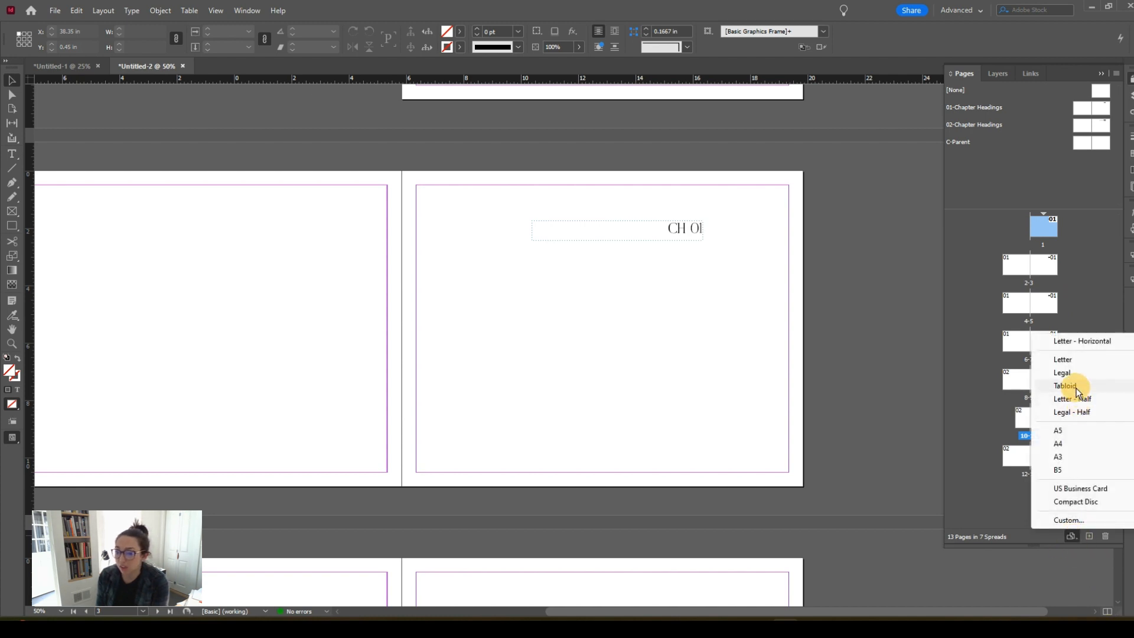
left_click(1063, 372)
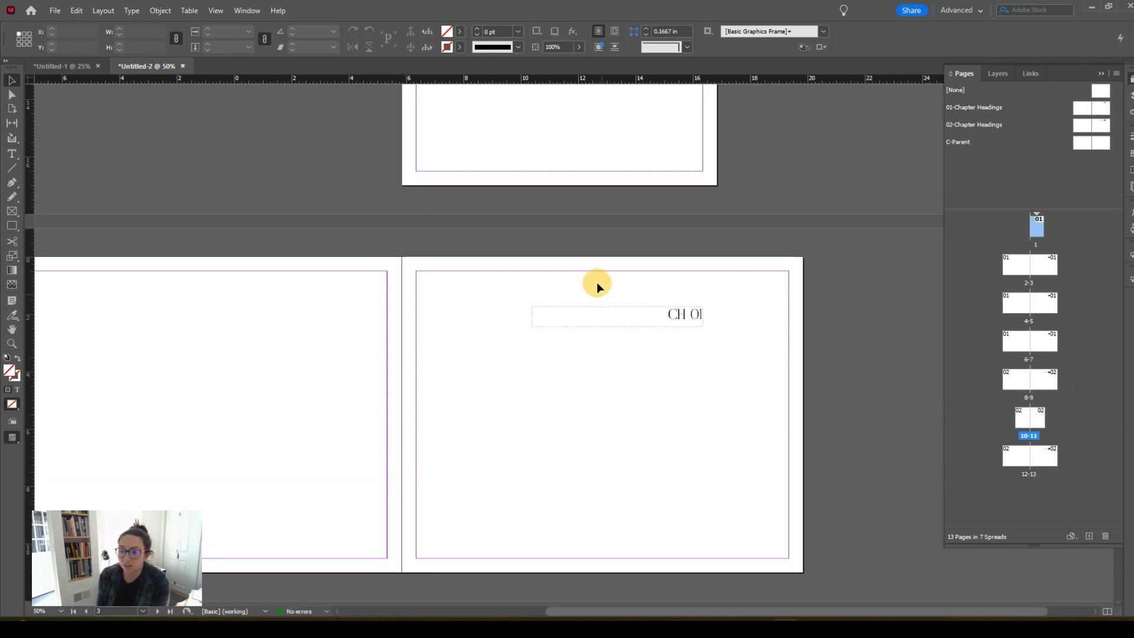
scroll(618, 284, "up", 6)
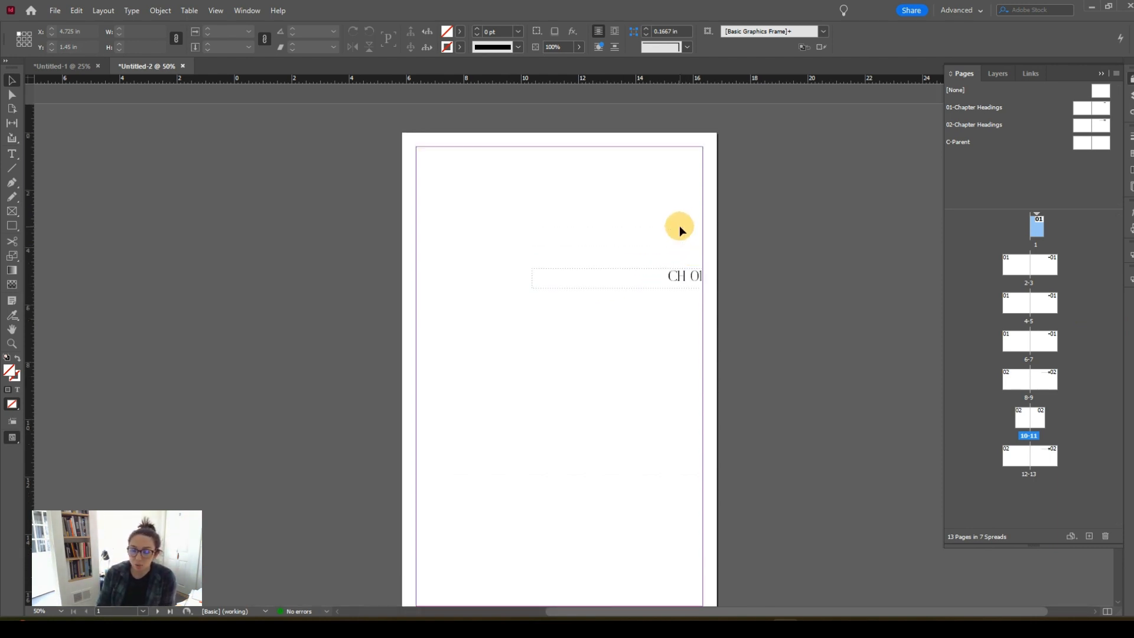
scroll(680, 224, "down", 2)
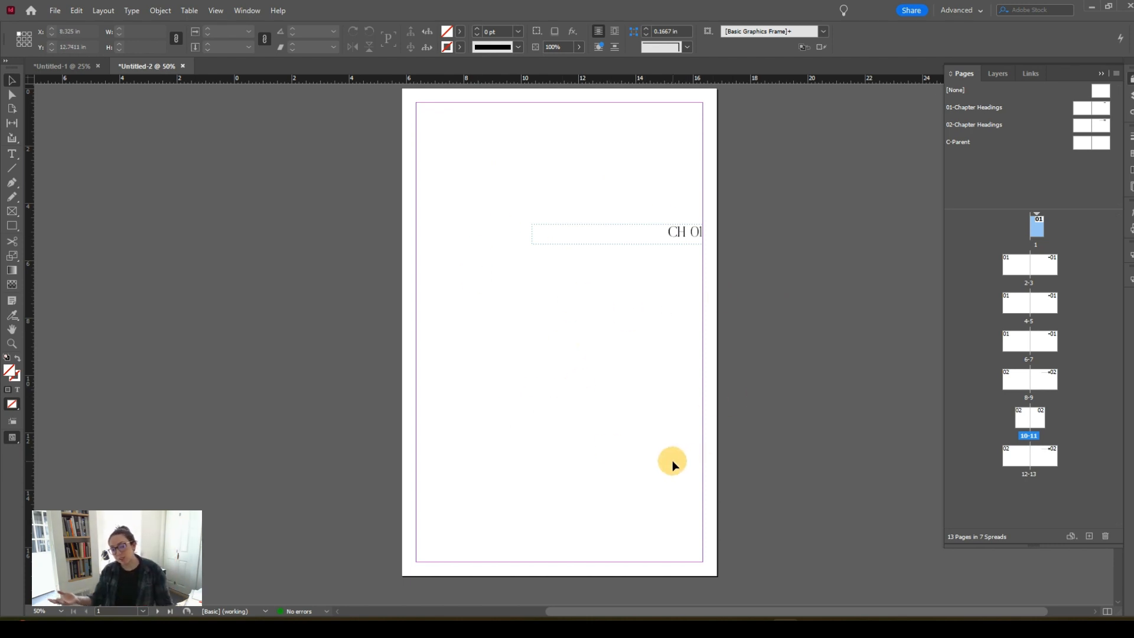
Look through the following spreads to spread 10-11, and examine its guides, text box, heading and sketch against the page edges.
double_click(1038, 276)
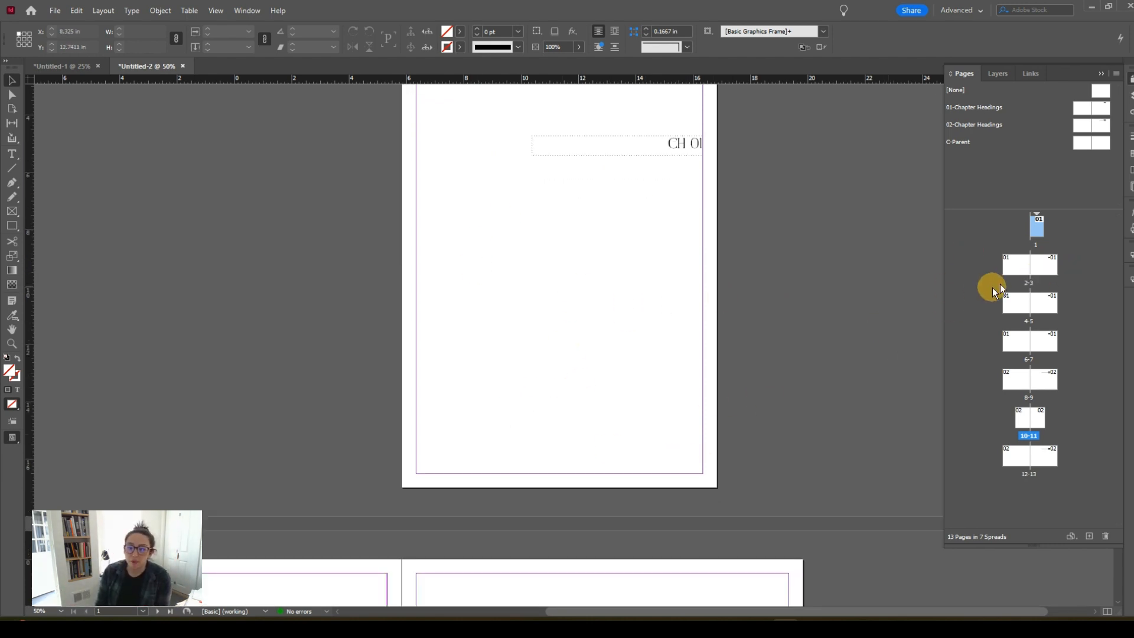
scroll(608, 369, "down", 6)
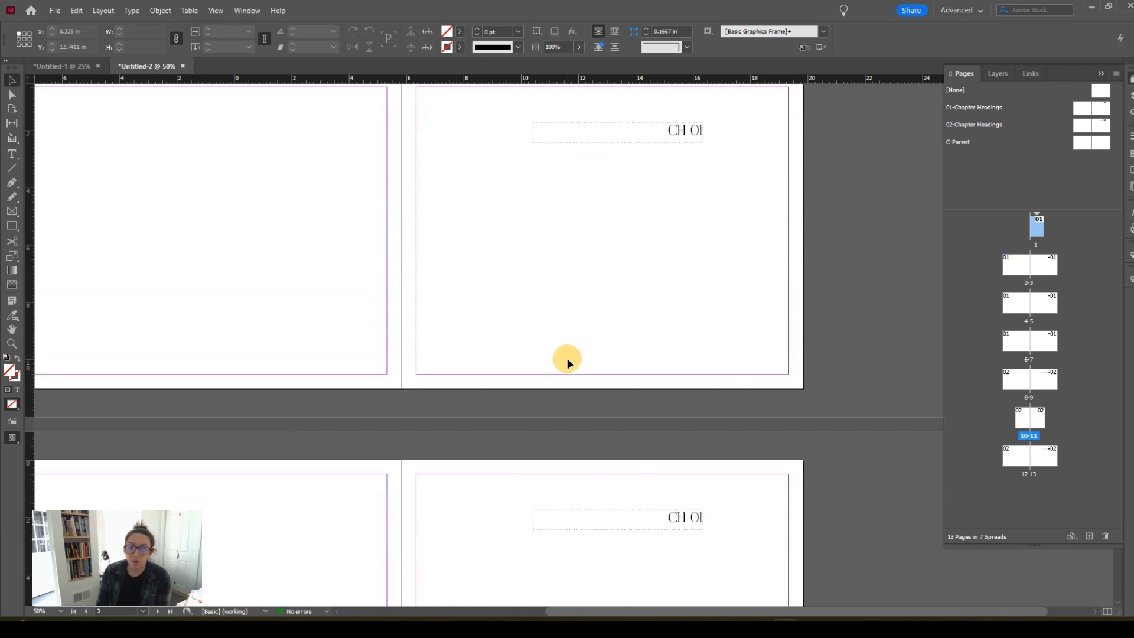
scroll(633, 360, "down", 10)
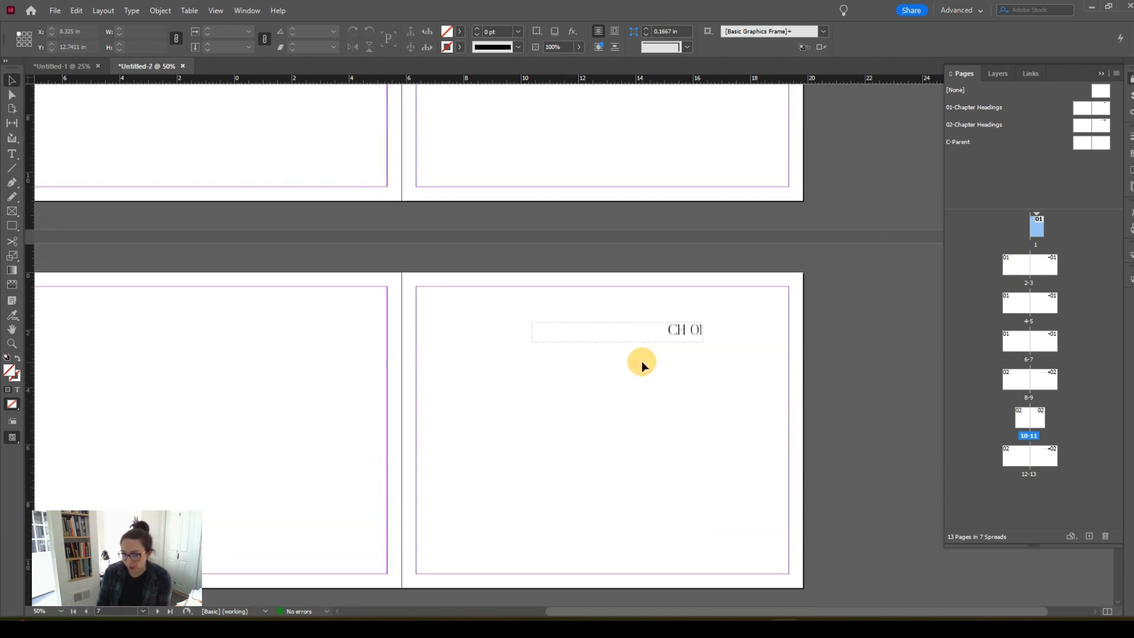
double_click(1022, 416)
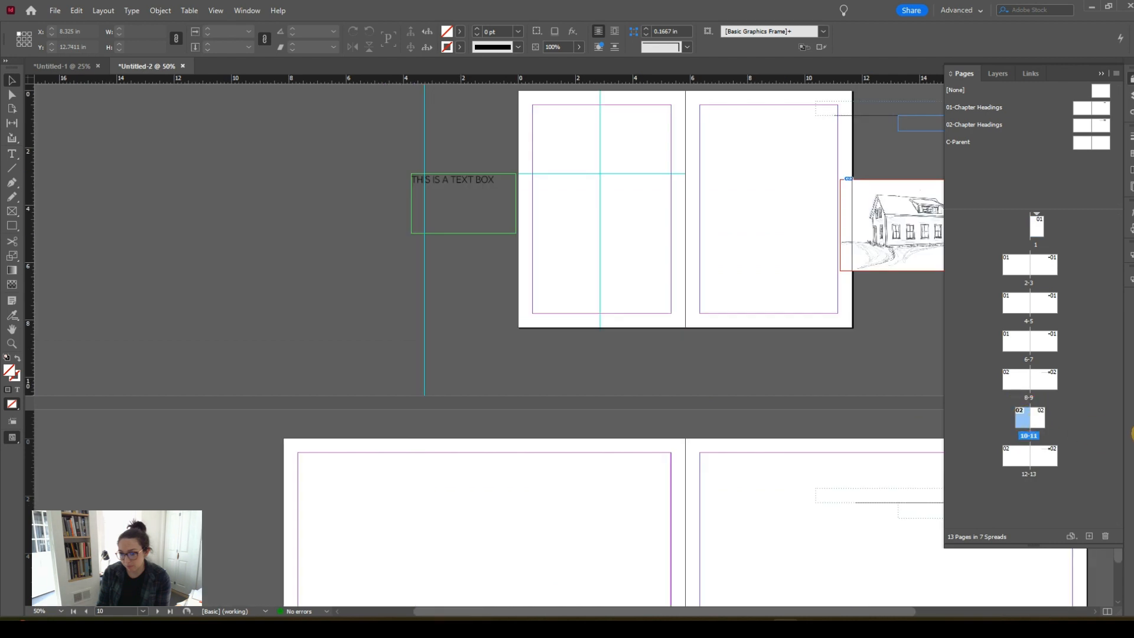
left_click_drag(592, 269, 540, 360)
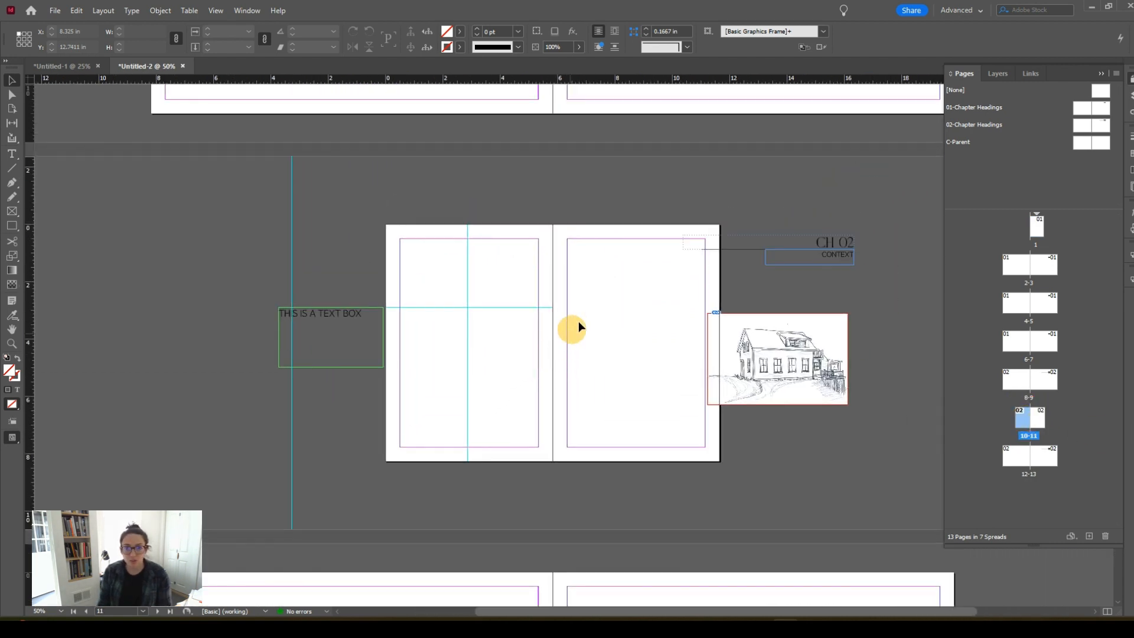
scroll(626, 302, "up", 1)
left_click_drag(635, 338, 687, 347)
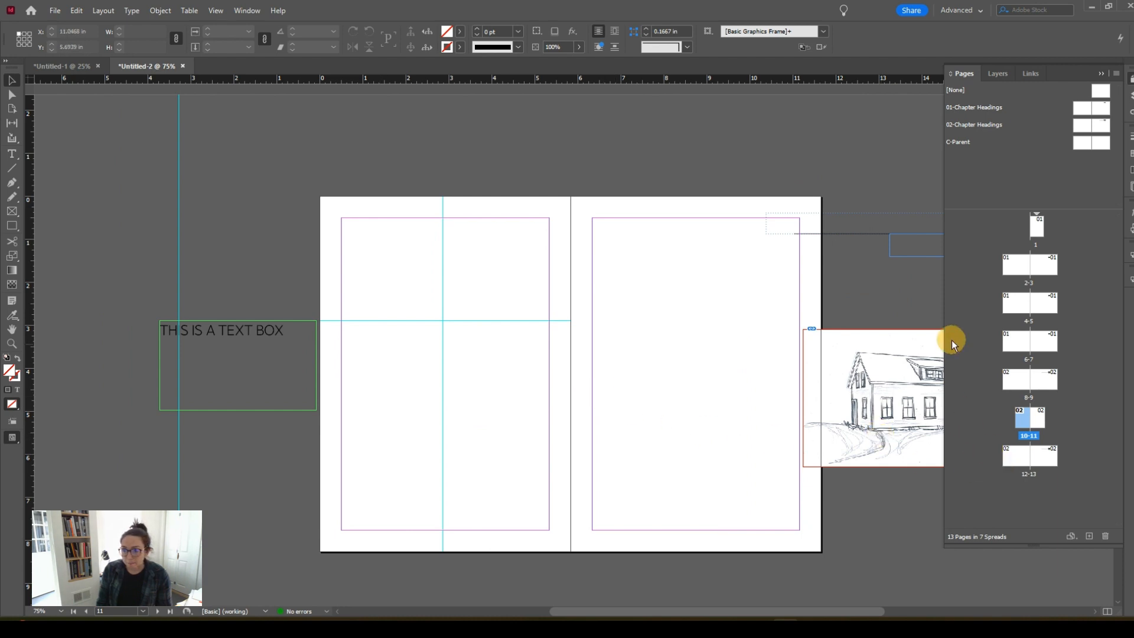
Select the ruler guides on page 10 and create a new layer named Guides.
left_click(998, 73)
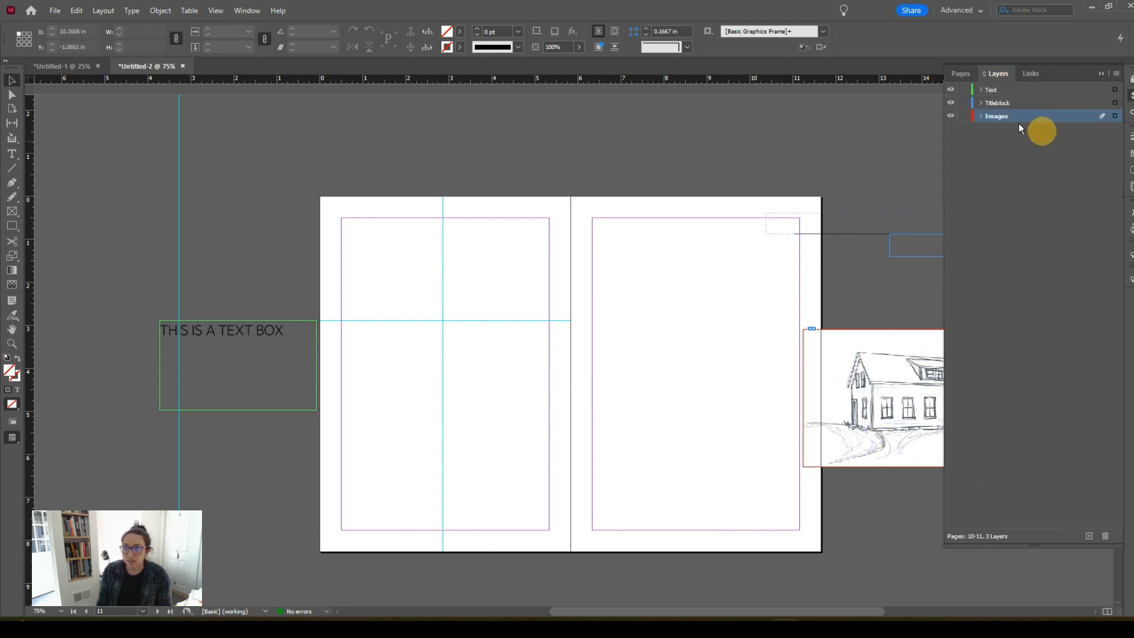
left_click(685, 291)
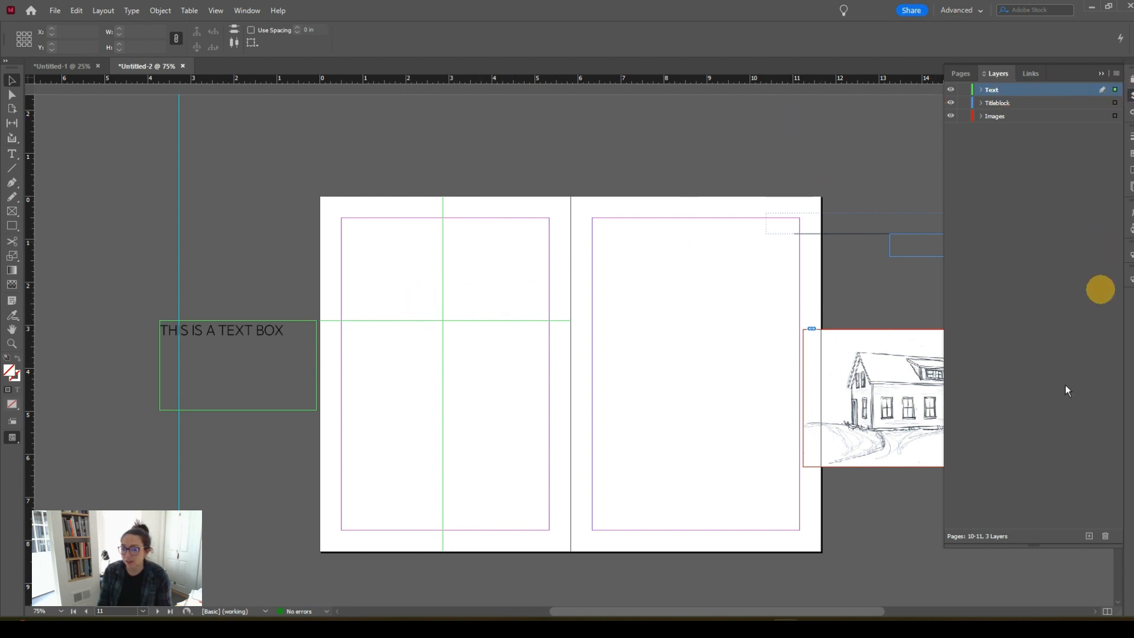
left_click(1090, 539)
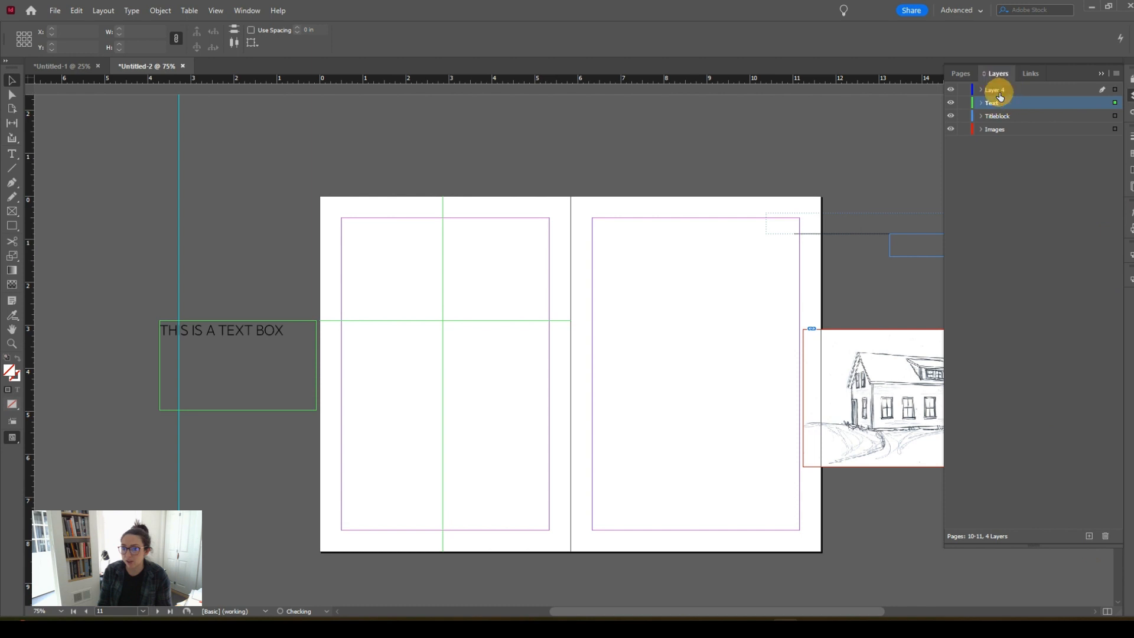
double_click(1027, 97)
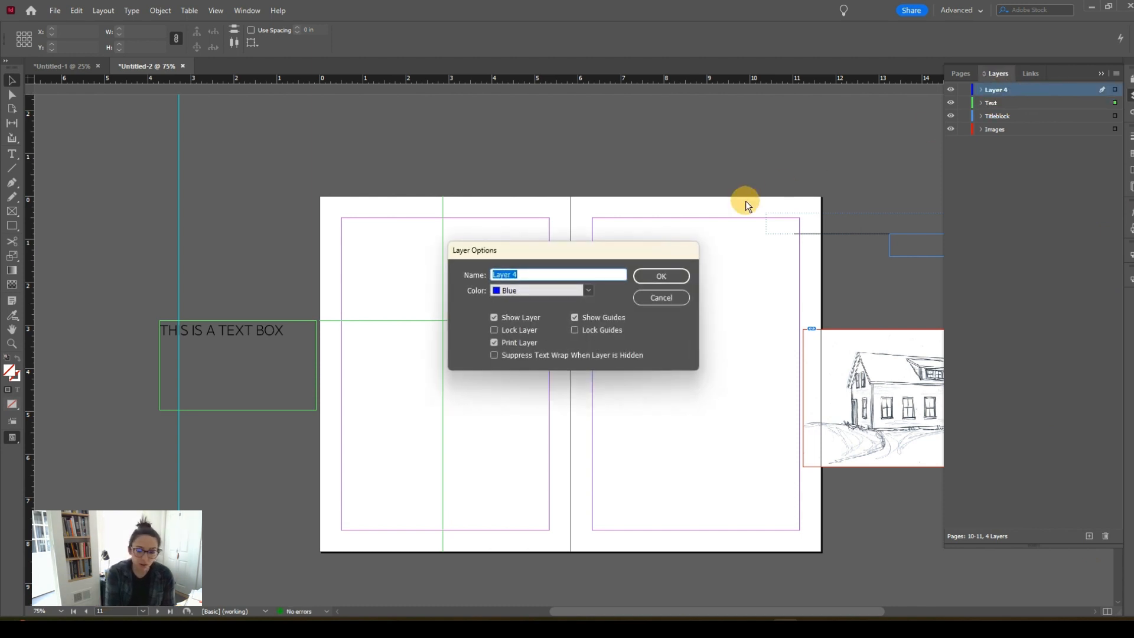
type("Guides")
key("Return")
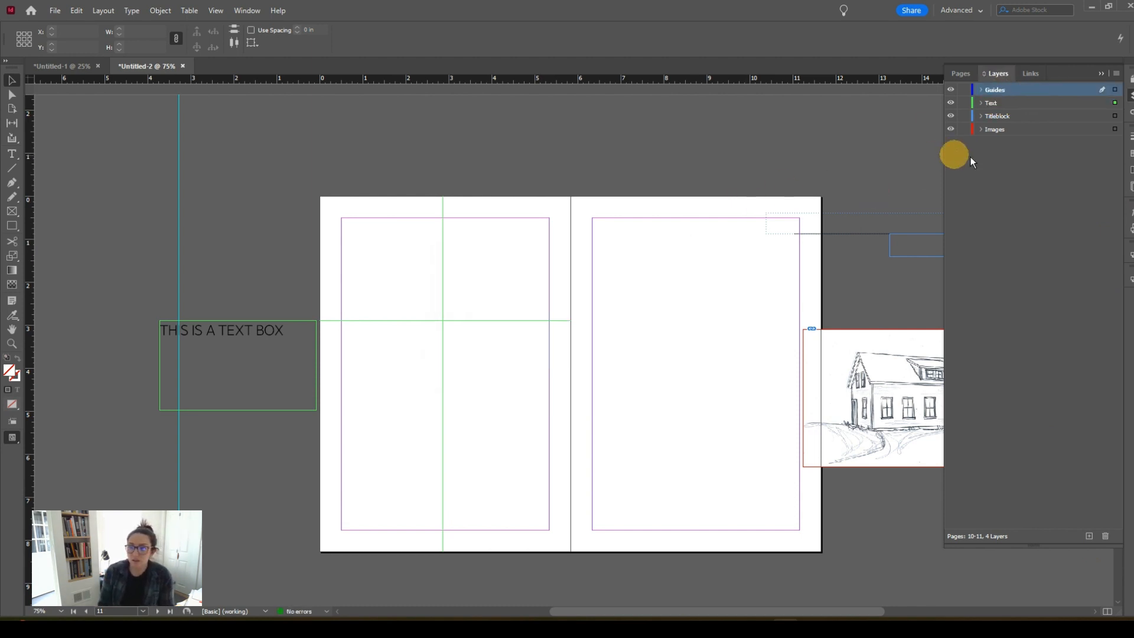
Move the selected guides onto the Guides layer, lock that layer, and toggle its visibility off and on.
left_click_drag(1116, 115, 1114, 89)
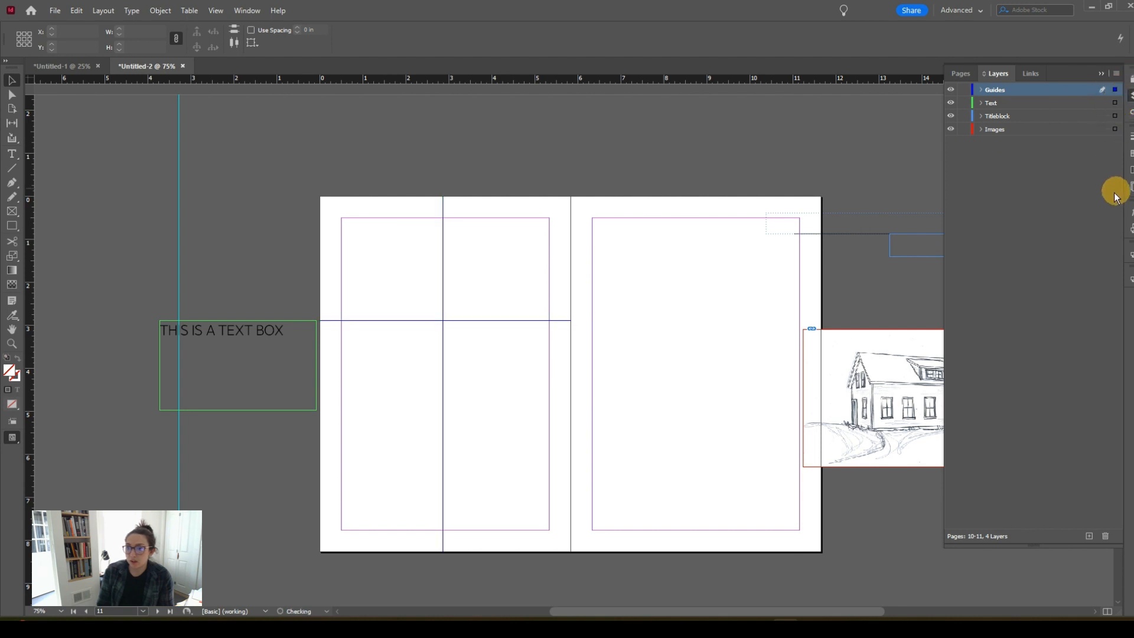
left_click(963, 89)
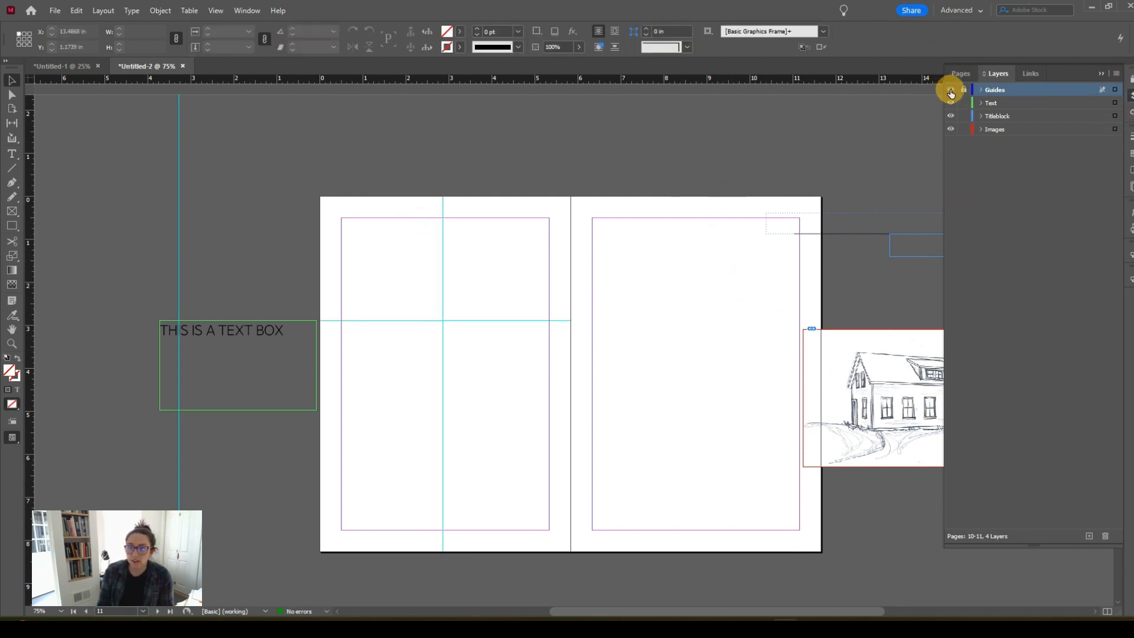
left_click(950, 91)
left_click(950, 90)
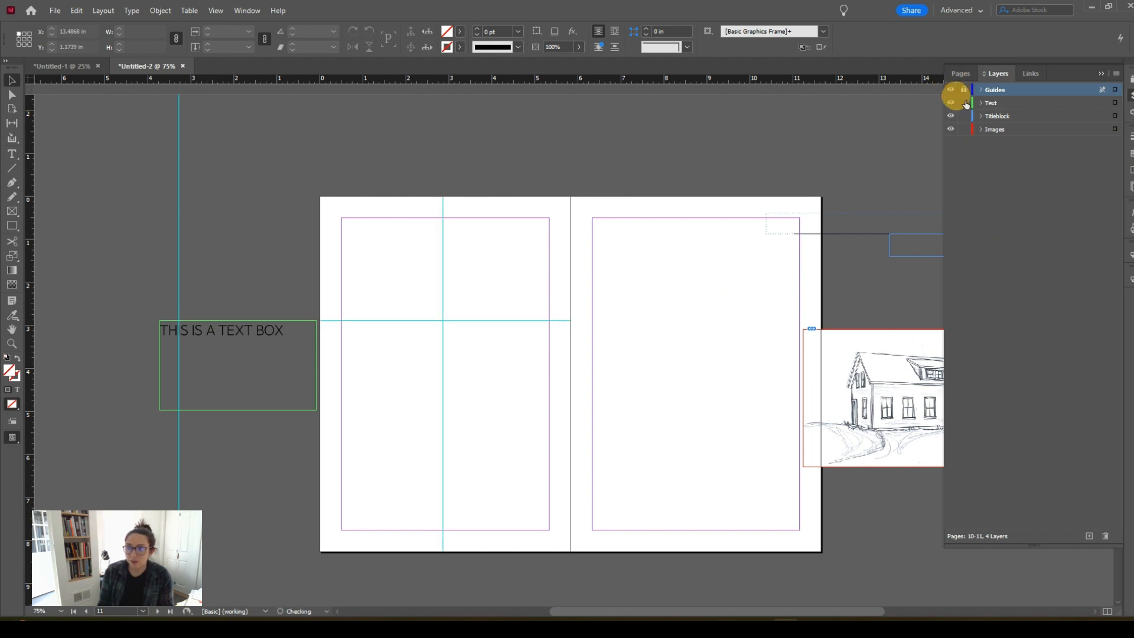
Unlock the Guides layer and show the document's linked images.
left_click_drag(484, 357, 490, 311)
scroll(540, 311, "down", 1)
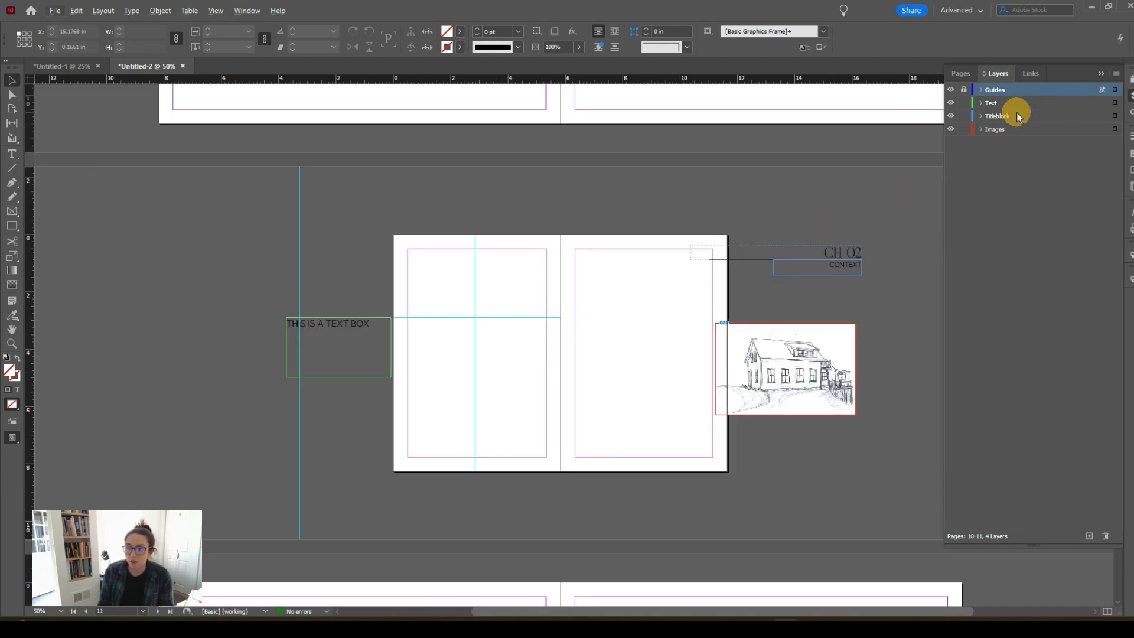
left_click_drag(678, 299, 628, 343)
left_click(964, 90)
left_click(1028, 75)
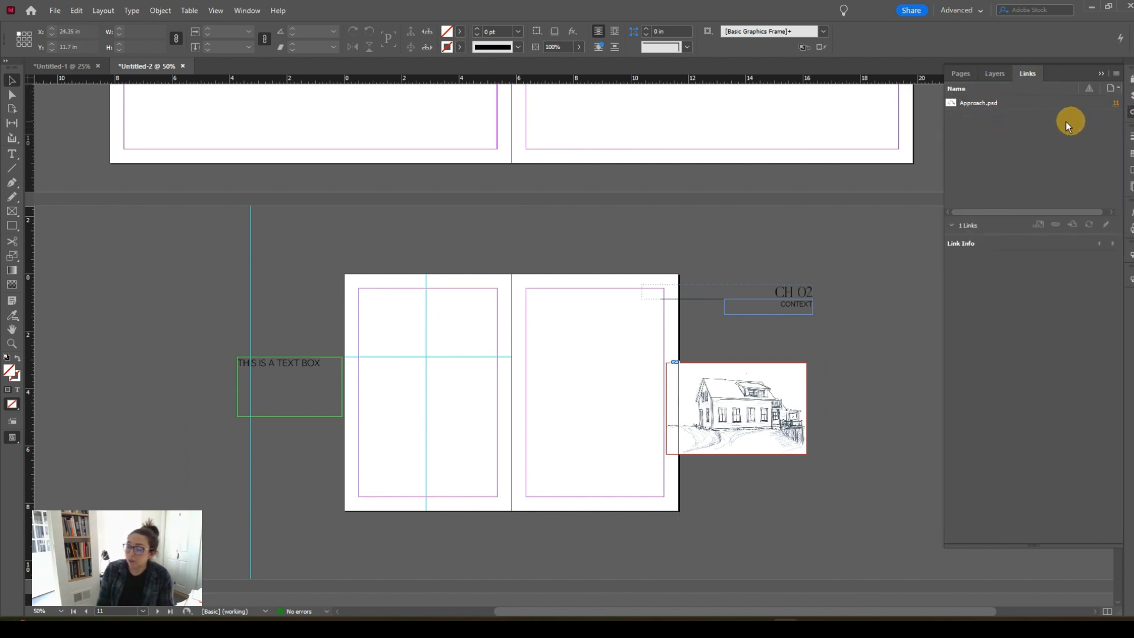
Show the document's pages and select spread 8-9 to examine its chapter heading.
left_click(976, 76)
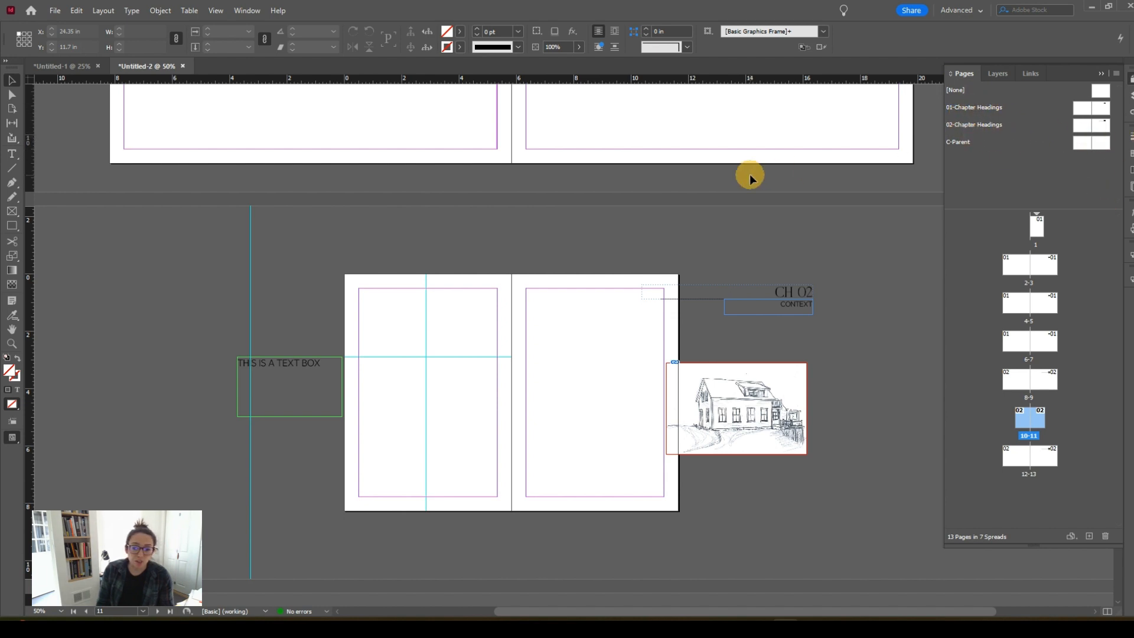
scroll(651, 374, "up", 3)
scroll(653, 373, "up", 2)
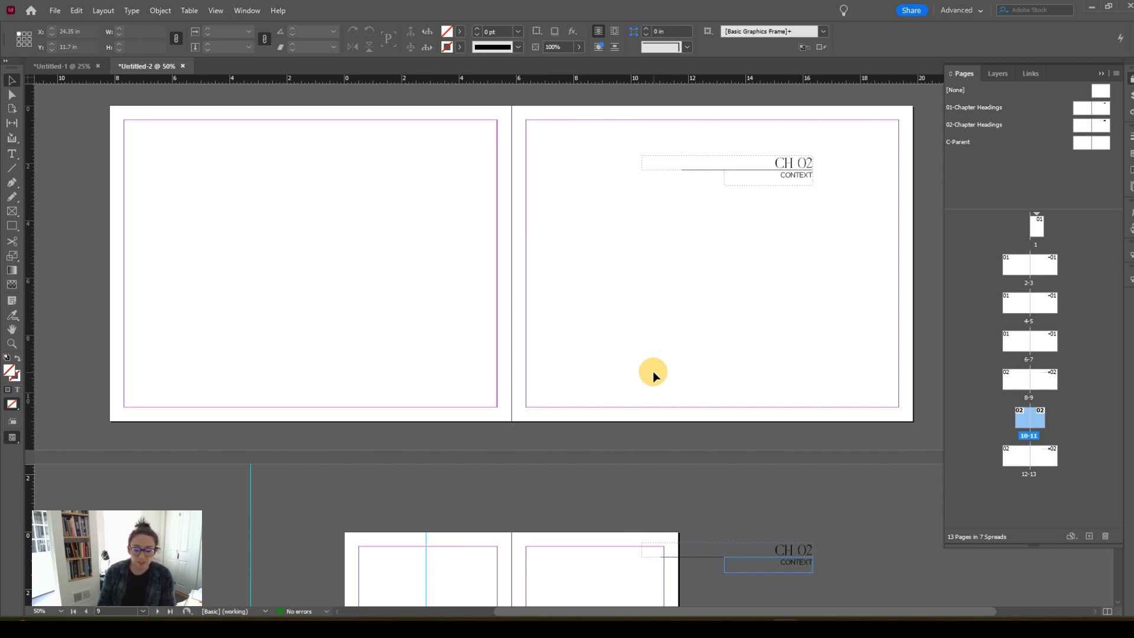
left_click(837, 208)
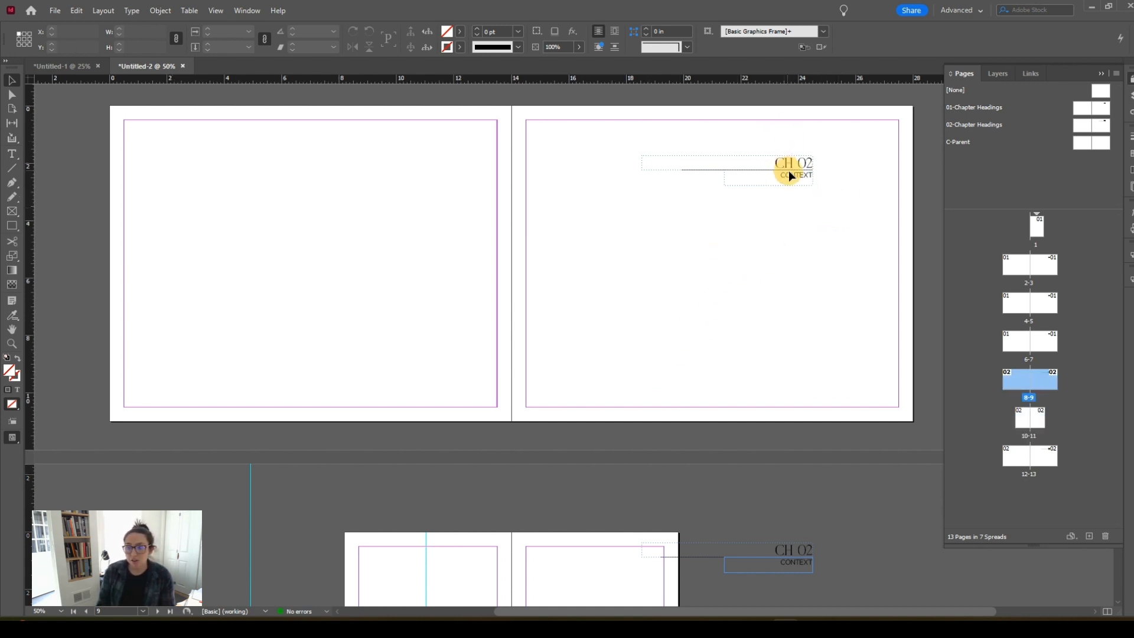